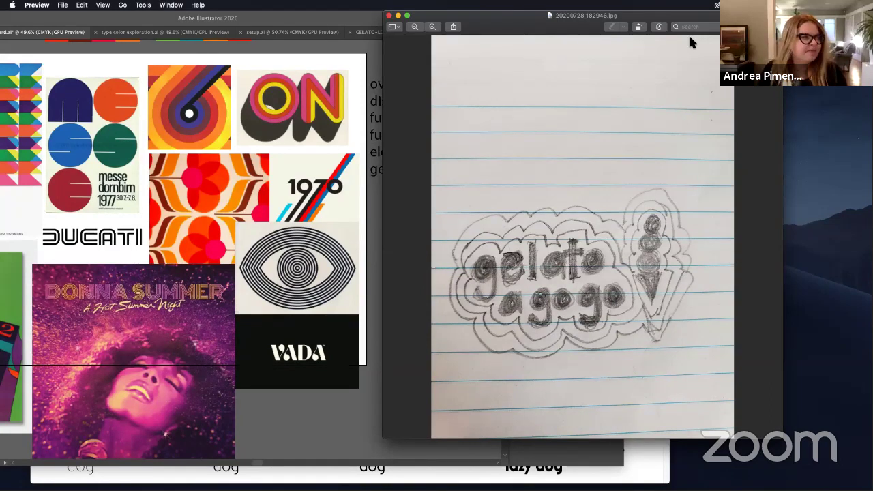
Step: Move the sketch image aside, switch to Illustrator and bring up the type color exploration.ai document
left_click_drag(516, 15, 554, 12)
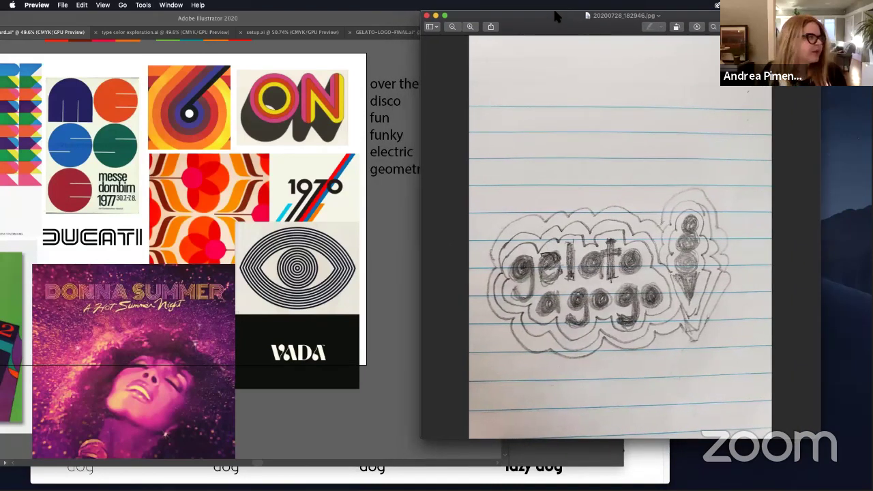
left_click(332, 18)
left_click_drag(358, 19, 467, 15)
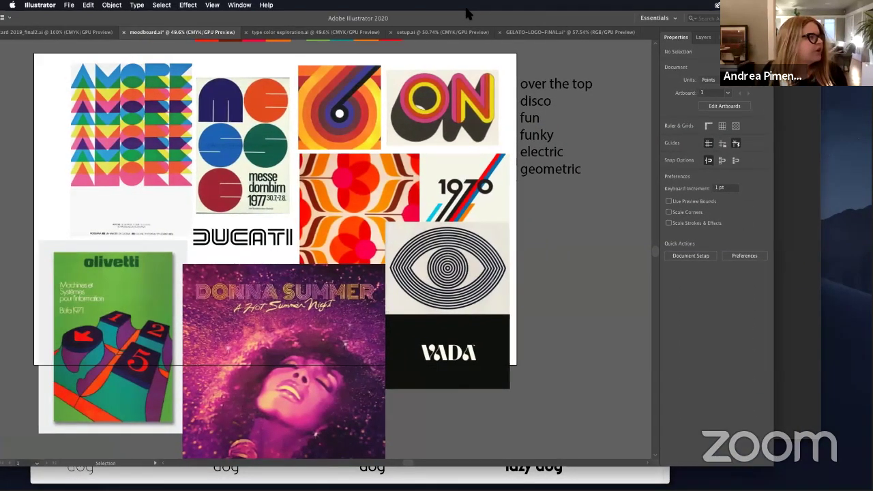
left_click(328, 35)
left_click_drag(333, 22, 393, 20)
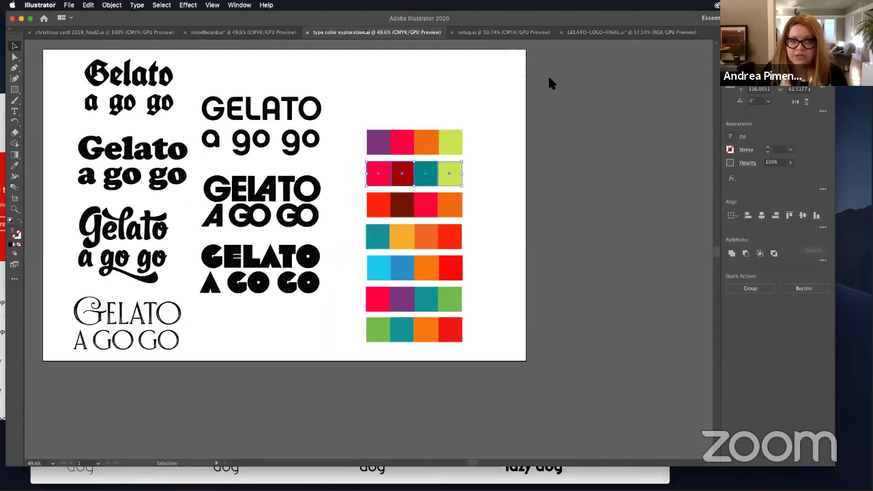
key("super+Tab")
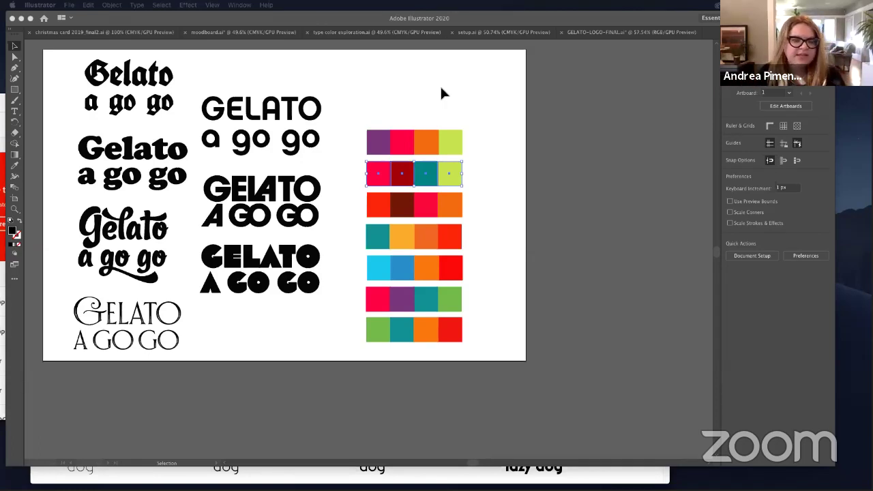
left_click(140, 156)
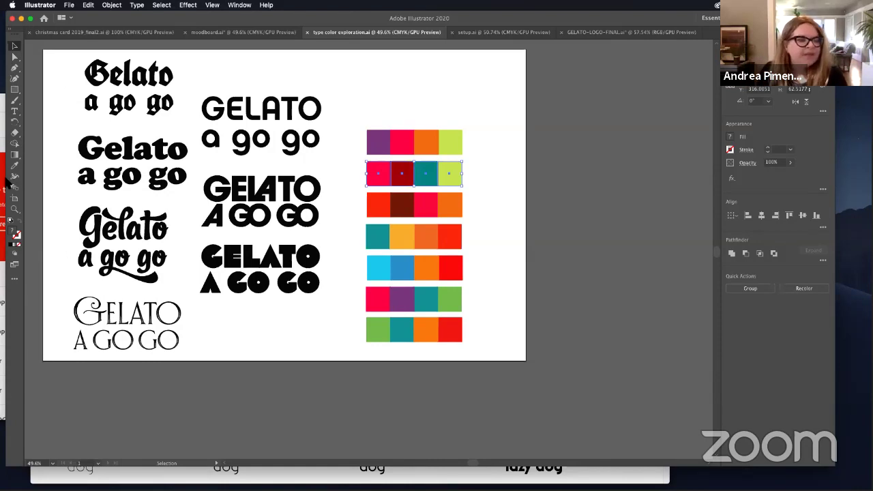
left_click_drag(147, 276, 177, 236)
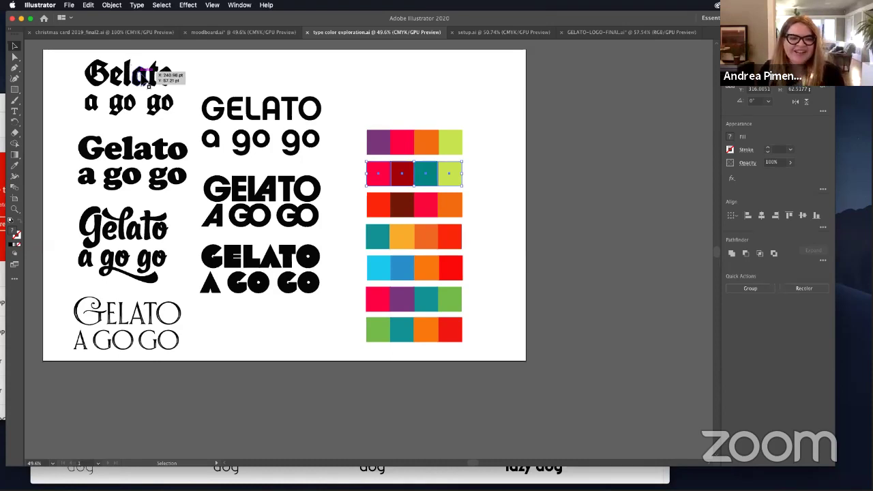
Step: Examine the Gelato a go go lettering options and the color palette rows on the type exploration artboard
scroll(50, 290, "down", 1)
scroll(59, 300, "down", 3)
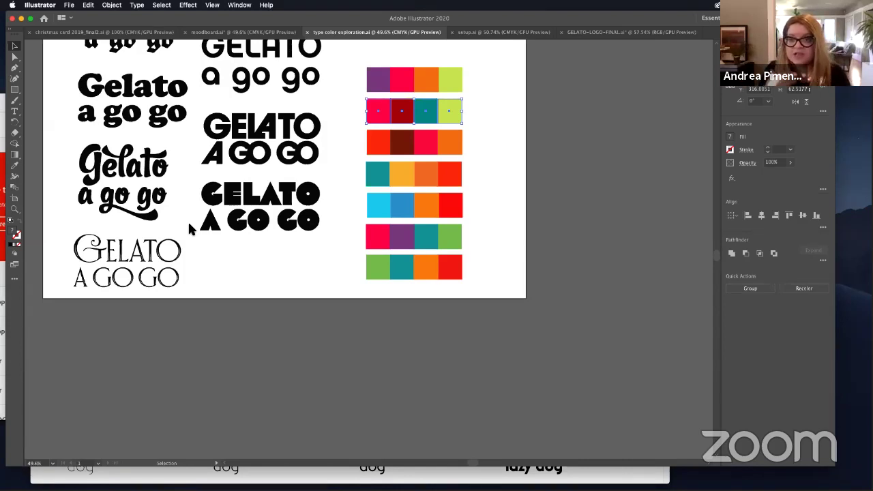
scroll(287, 234, "up", 3)
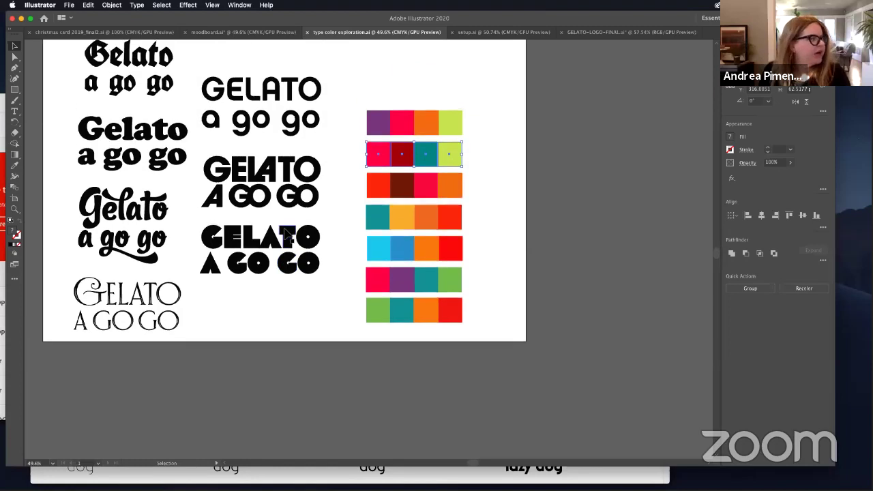
scroll(286, 233, "up", 5)
scroll(290, 204, "down", 3)
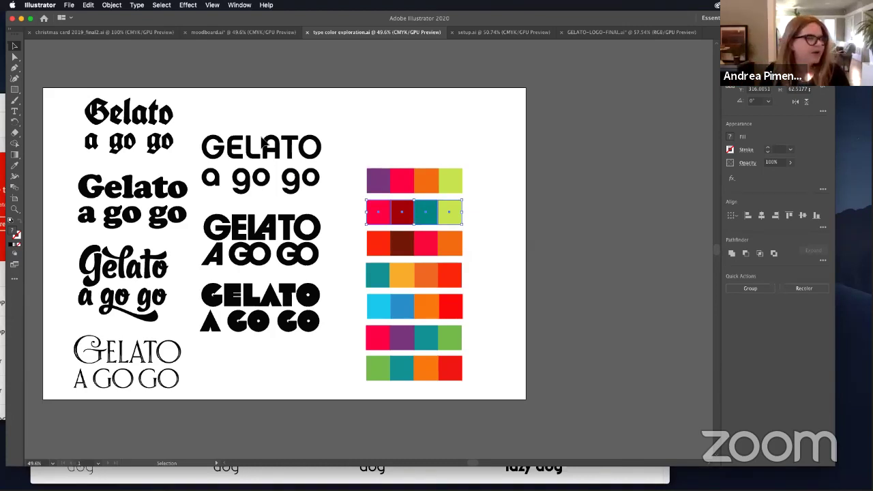
scroll(270, 170, "down", 5)
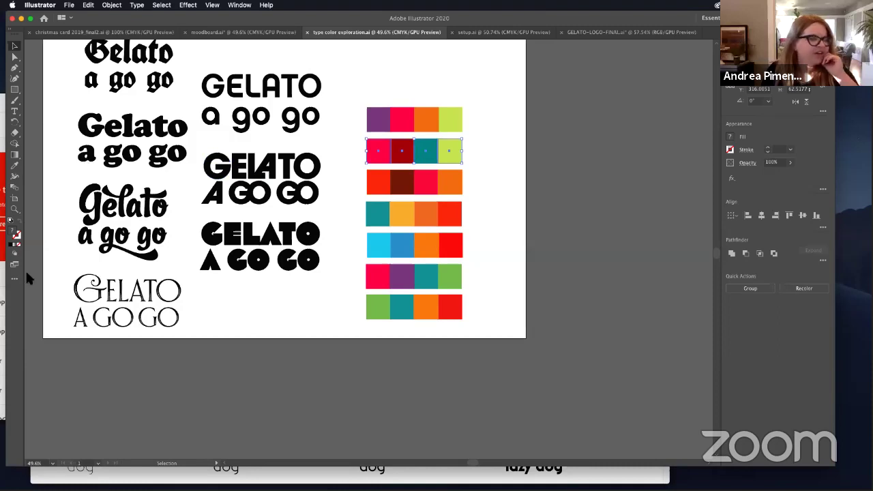
scroll(275, 207, "down", 1)
scroll(275, 208, "down", 1)
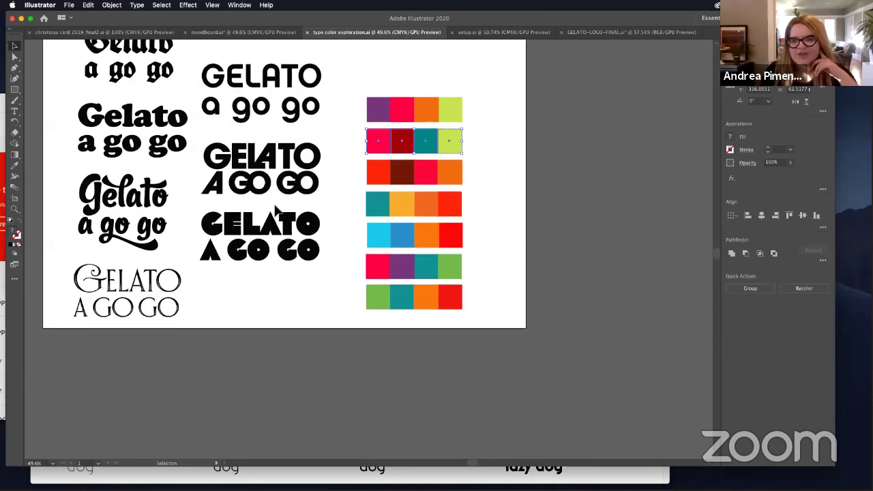
scroll(275, 208, "down", 2)
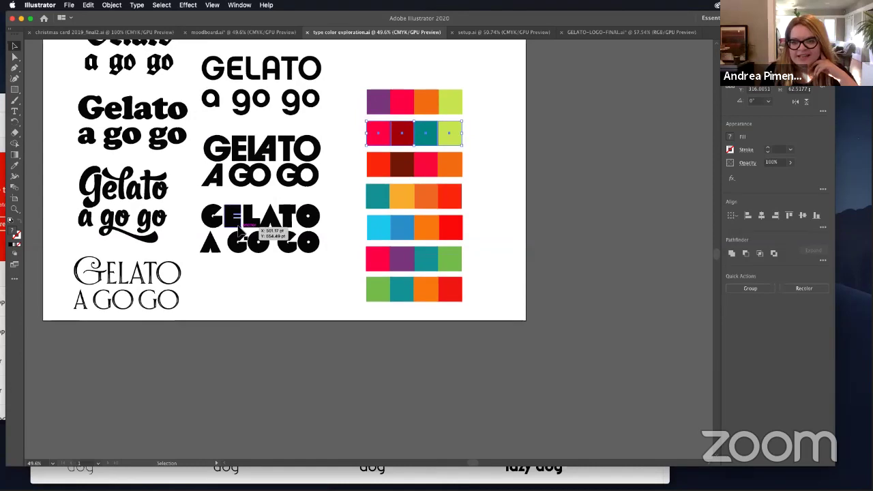
scroll(248, 224, "down", 3)
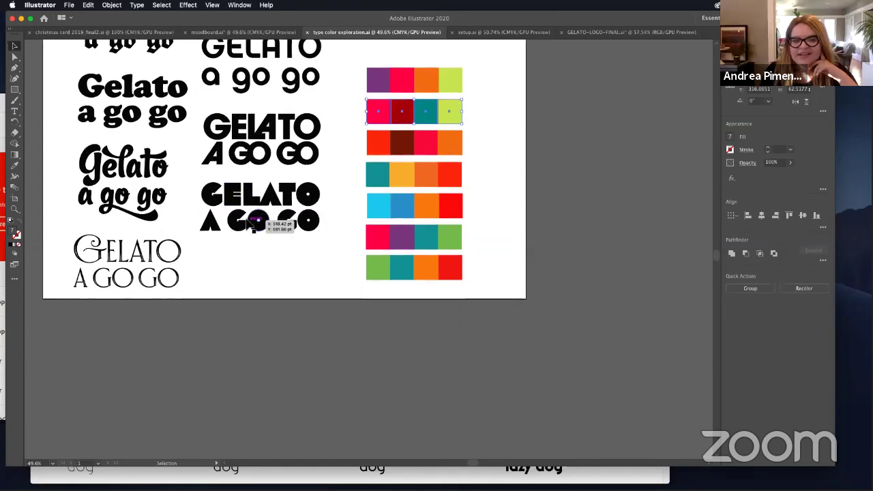
scroll(248, 217, "down", 4)
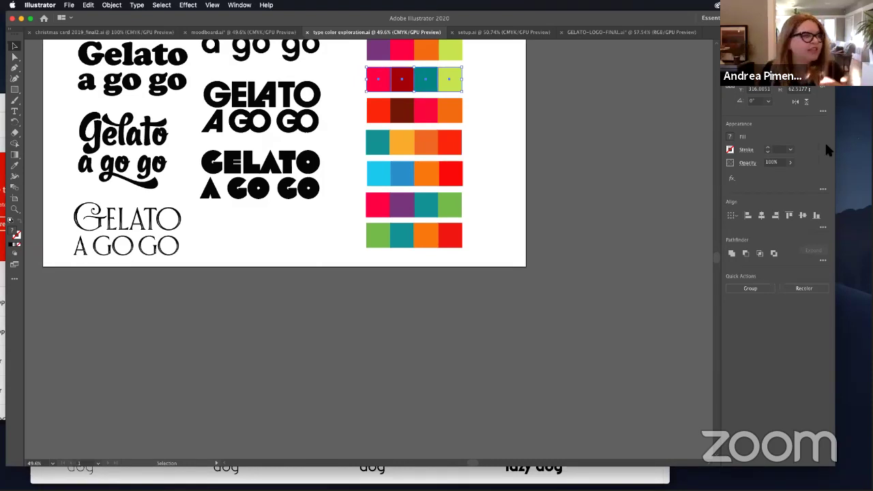
Step: Switch to the Adobe Fonts page in Chrome and examine the weights of the Mostra Nuova family
left_click_drag(354, 22, 501, 11)
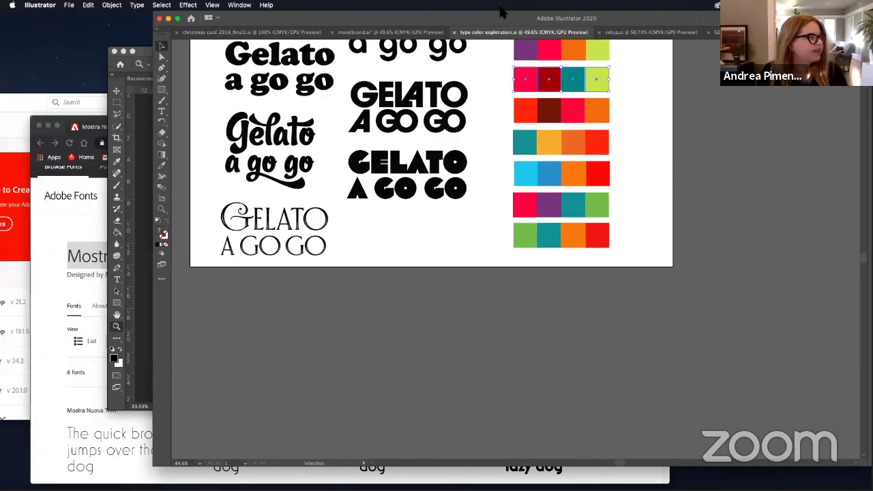
left_click_drag(59, 125, 94, 55)
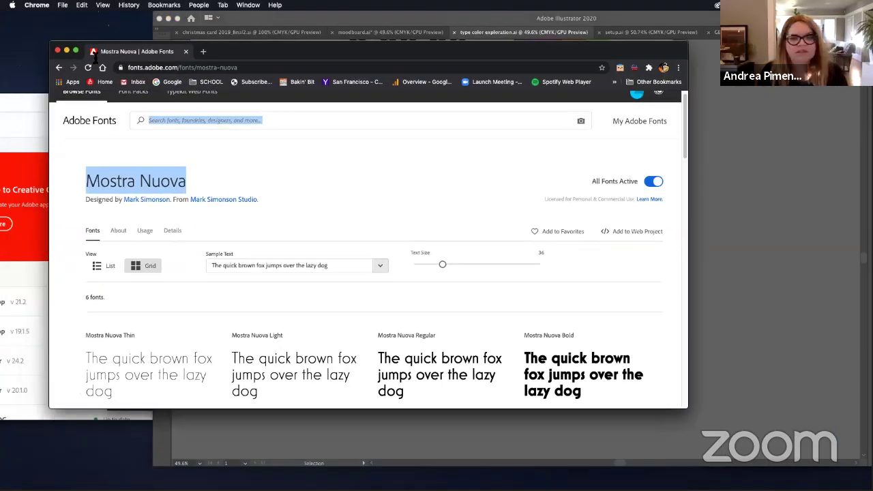
scroll(462, 324, "down", 3)
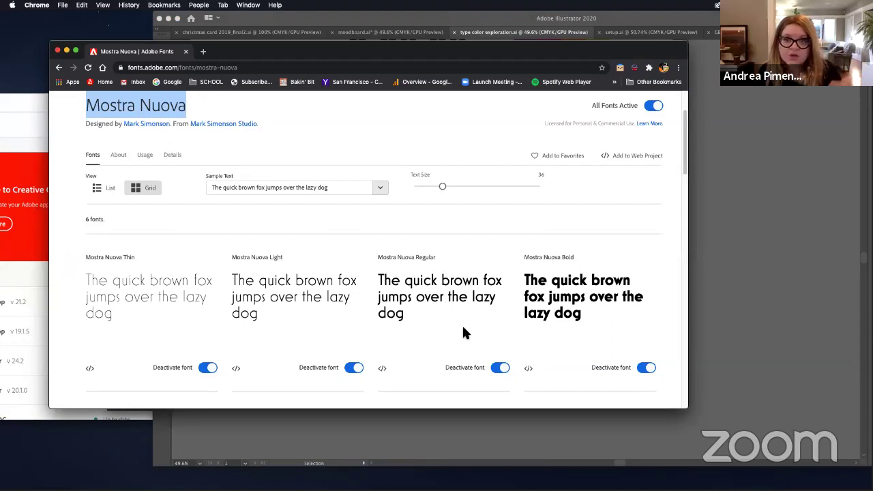
scroll(496, 354, "down", 1)
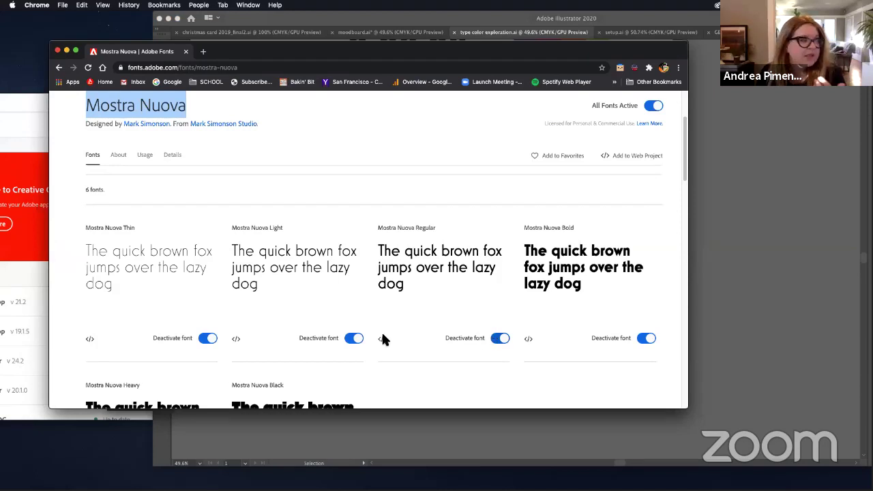
scroll(344, 350, "down", 1)
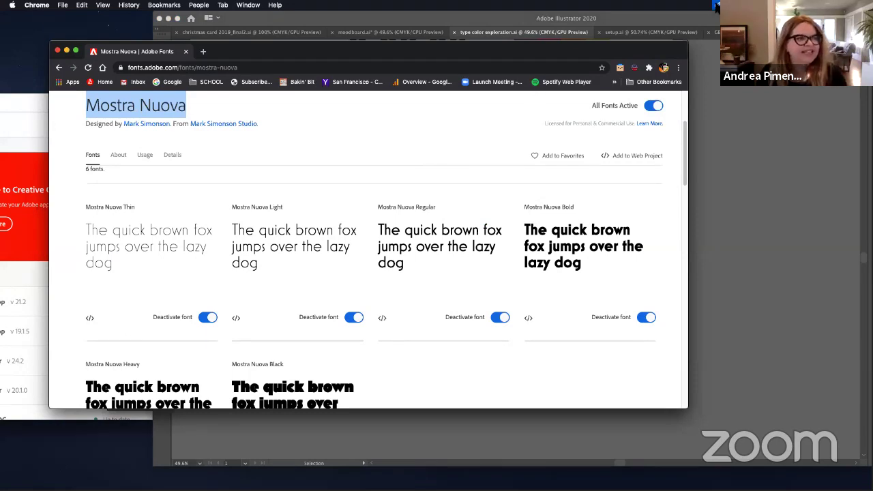
Step: Bring the Creative Cloud app forward and look through its categories and installed apps
left_click(716, 6)
left_click_drag(202, 101, 539, 65)
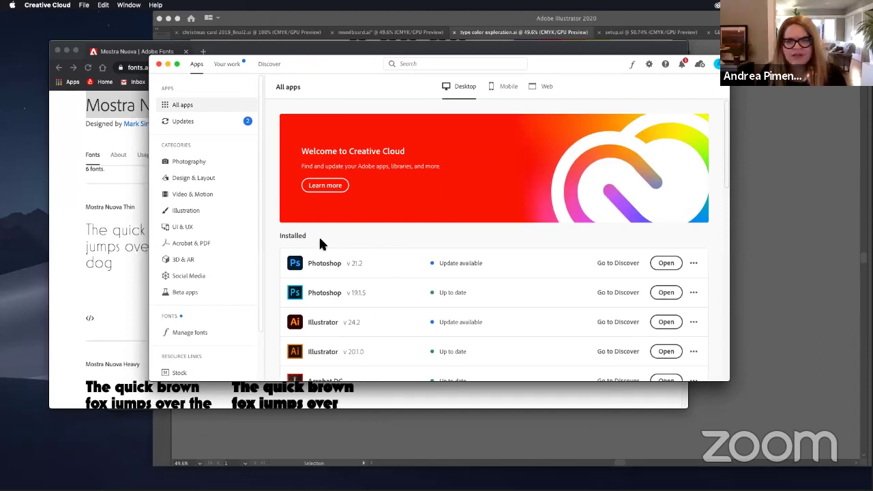
scroll(212, 198, "down", 3)
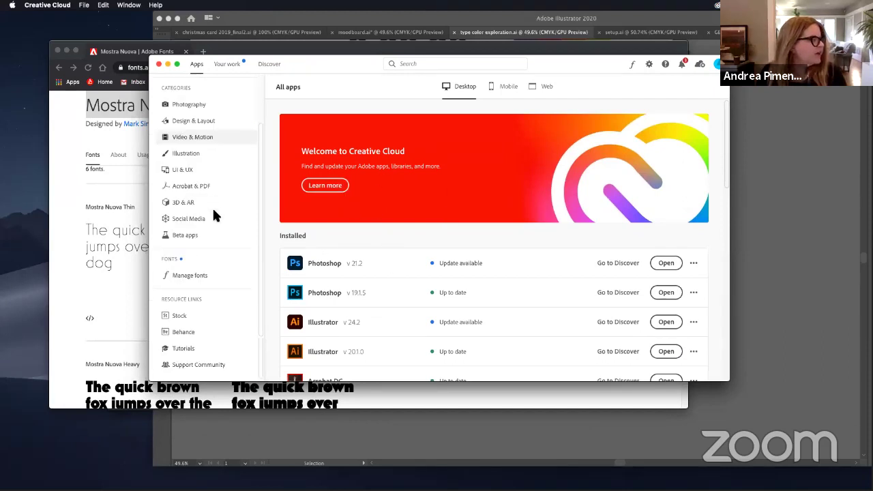
scroll(199, 266, "up", 3)
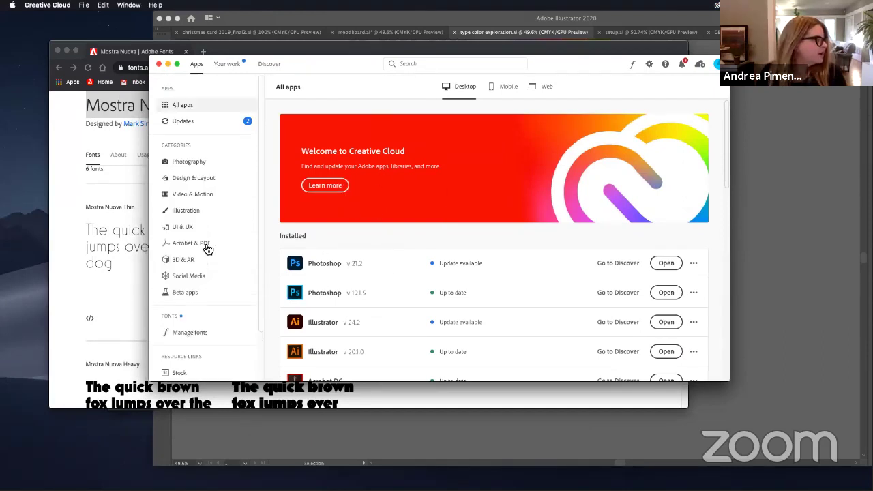
scroll(351, 254, "down", 5)
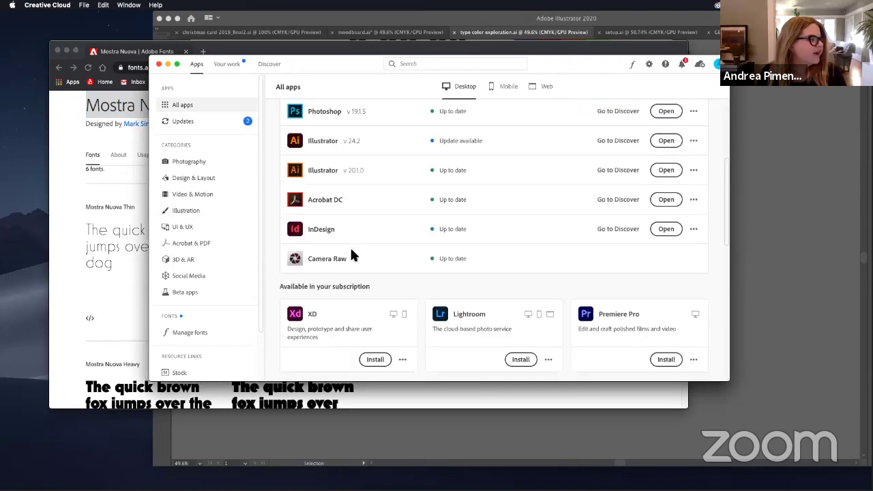
scroll(341, 193, "up", 5)
Step: Move the Chrome and Creative Cloud windows out of the way, return to Illustrator and deselect the palette row
left_click(303, 54)
left_click_drag(303, 55, 512, 272)
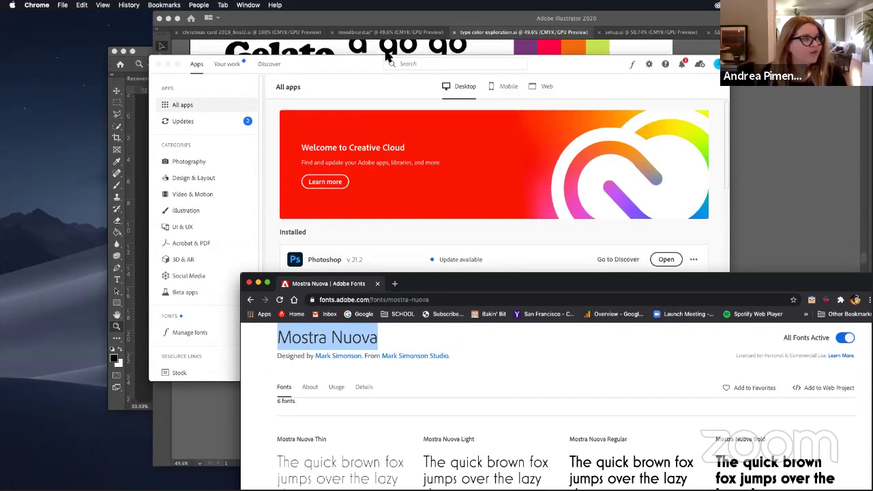
left_click_drag(341, 54, 509, 237)
left_click(658, 123)
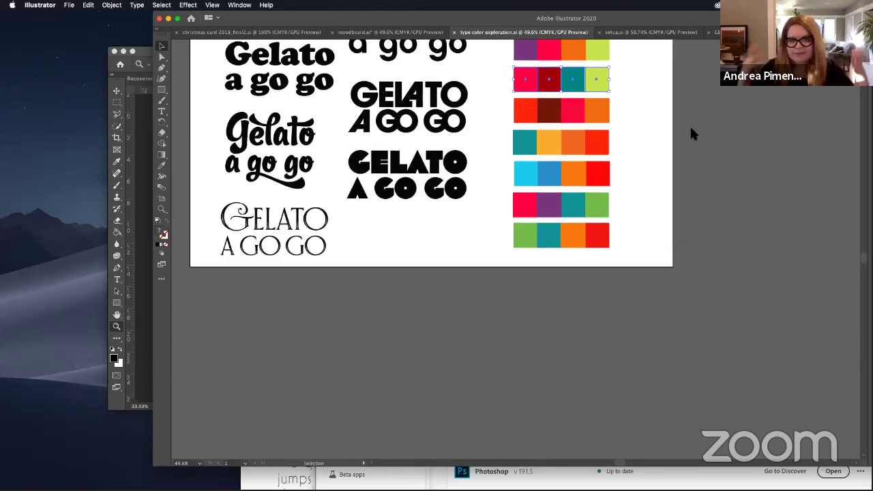
left_click(684, 135)
scroll(632, 137, "up", 3)
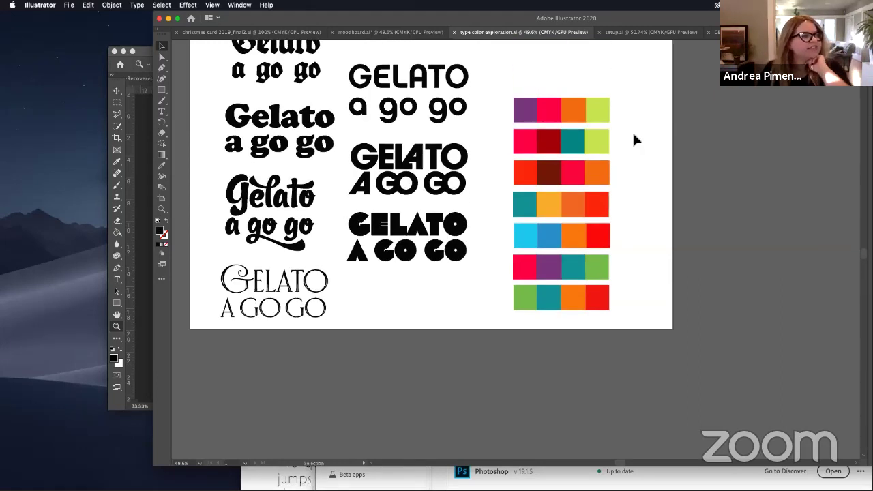
scroll(633, 140, "up", 2)
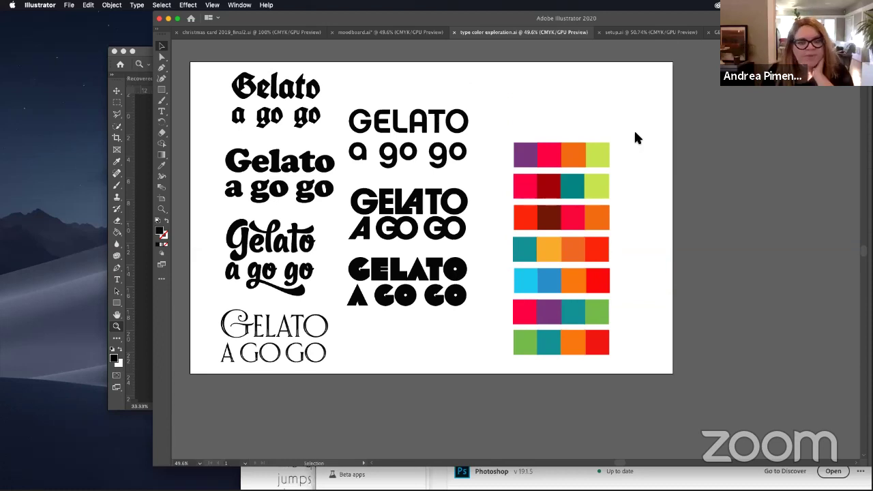
scroll(635, 133, "down", 1)
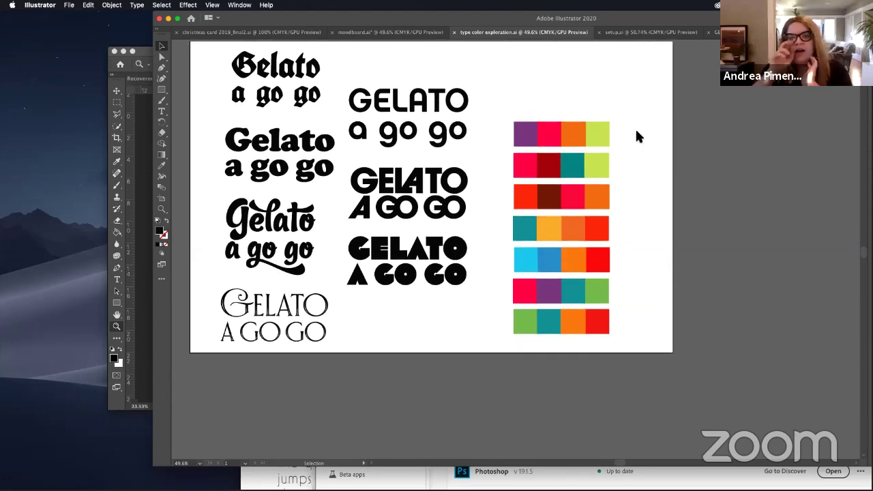
Step: Open the moodboard.ai document and review its color palettes alongside the retro reference images
left_click(360, 32)
scroll(555, 189, "up", 6)
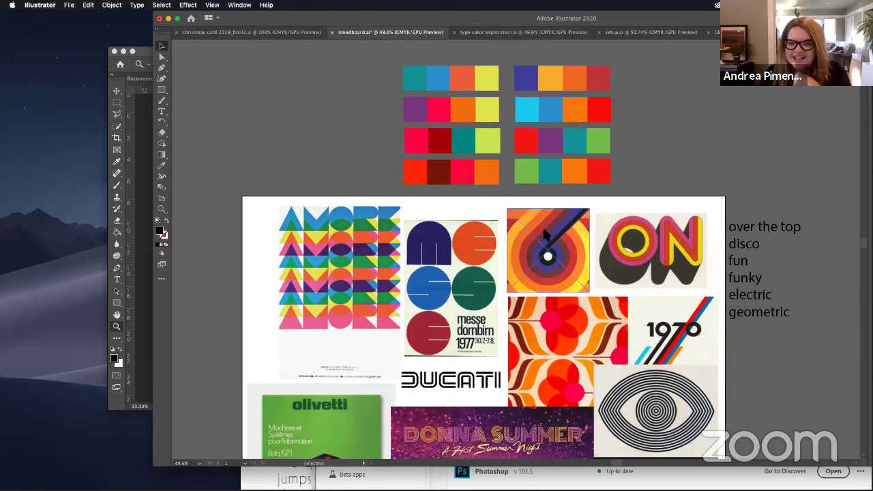
scroll(529, 223, "down", 2)
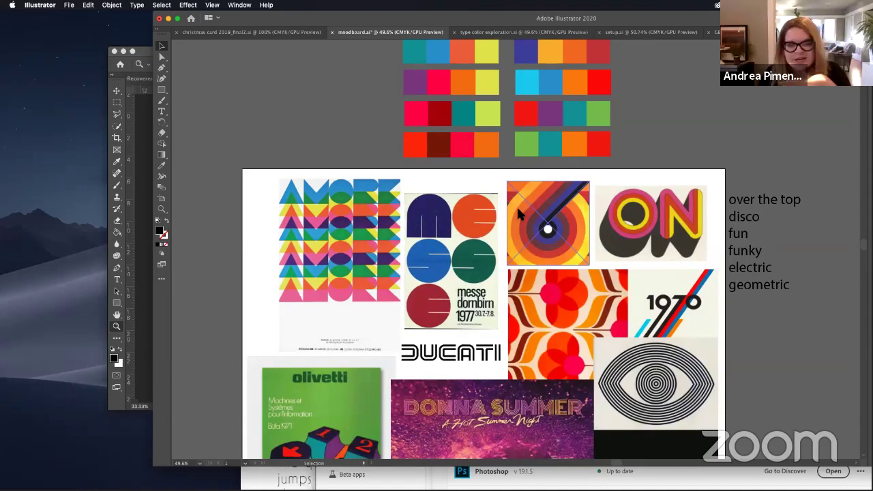
scroll(517, 205, "down", 2)
scroll(504, 194, "up", 2)
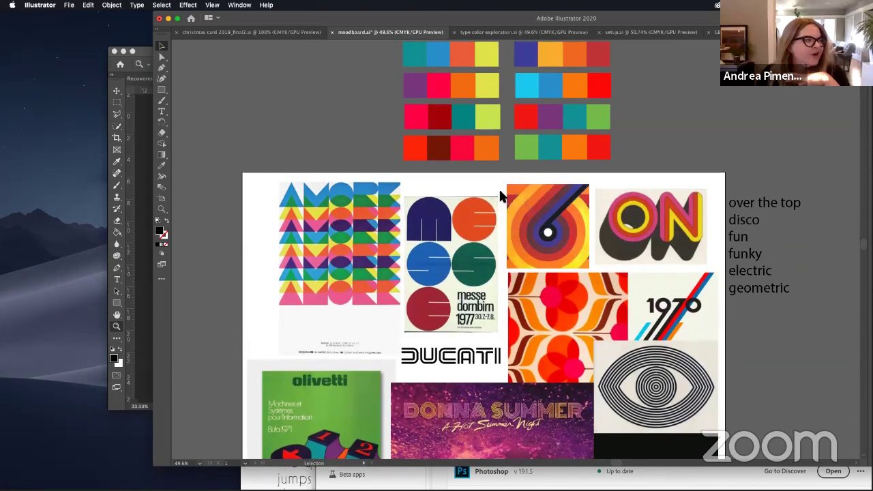
Step: Return to type color exploration.ai and select the second palette row of pink, dark red, teal and lime swatches
left_click(479, 33)
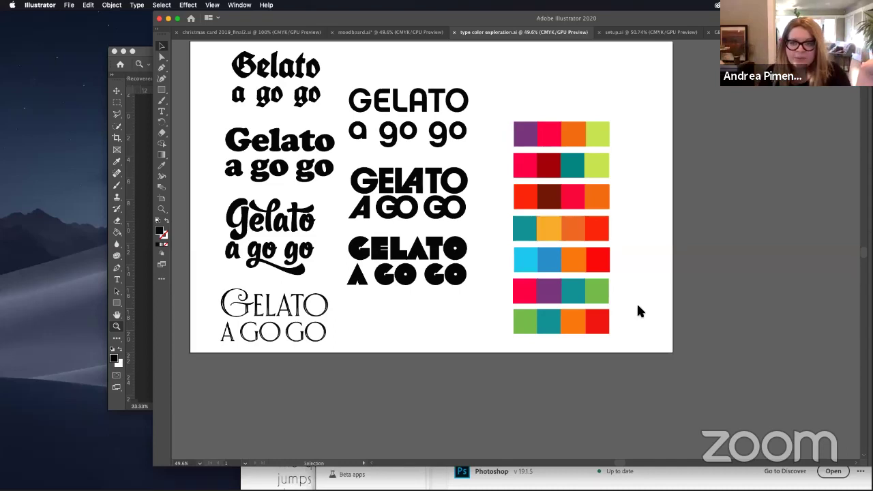
left_click_drag(502, 159, 632, 176)
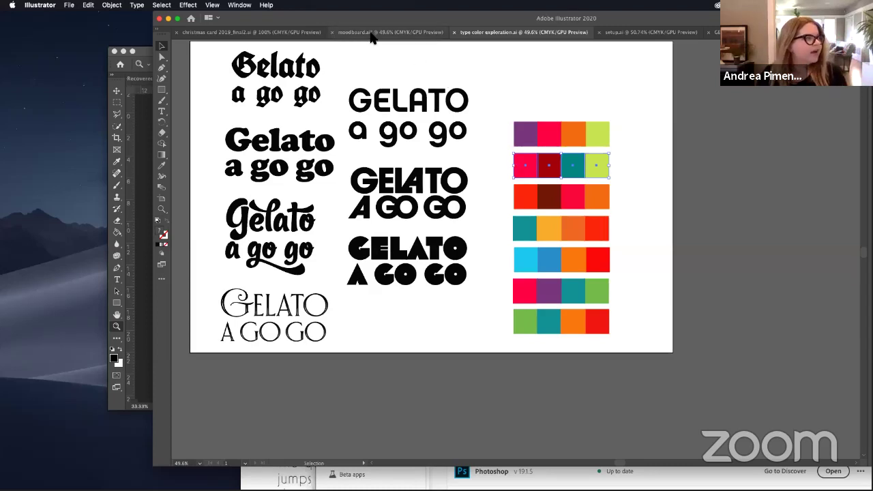
Step: Bring up the setup.ai document and center its artboard with the black GELATO A GO GO lettering in view
left_click(604, 33)
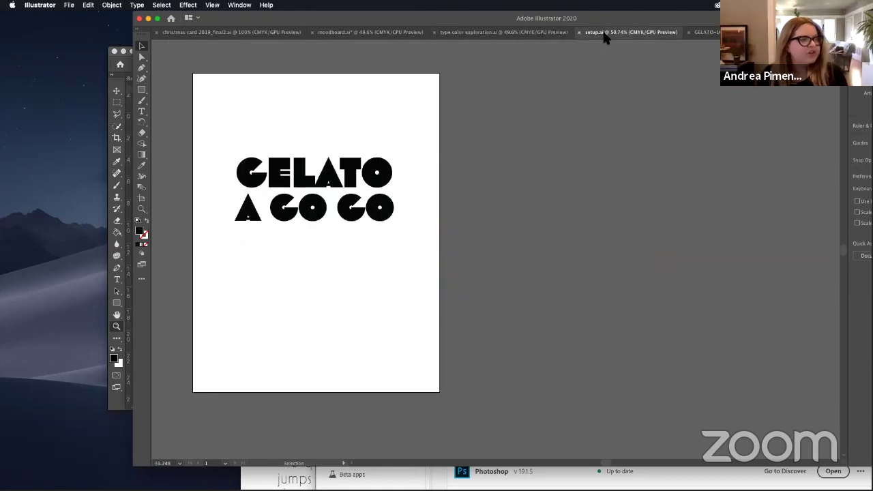
left_click_drag(609, 465, 594, 462)
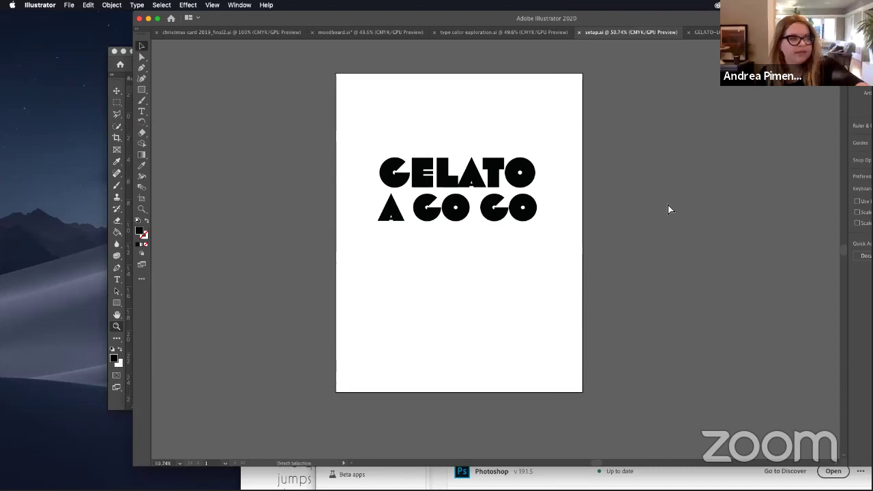
Step: Paste the pink, dark red, teal and lime palette row and place it on the pasteboard beside the GELATO lettering
key("super+v")
left_click_drag(525, 241, 720, 161)
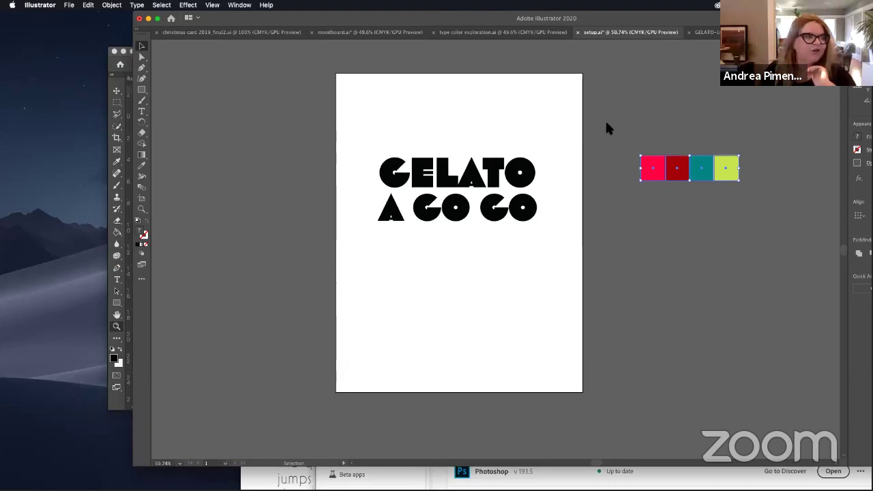
Step: Move Illustrator aside to review the pencil sketch in 20200728_182946.jpg, then bring the setup.ai window back into place
mouse_move(627, 19)
left_mouse_down()
mouse_move(311, 43)
mouse_move(393, 31)
left_mouse_up()
left_click(477, 17)
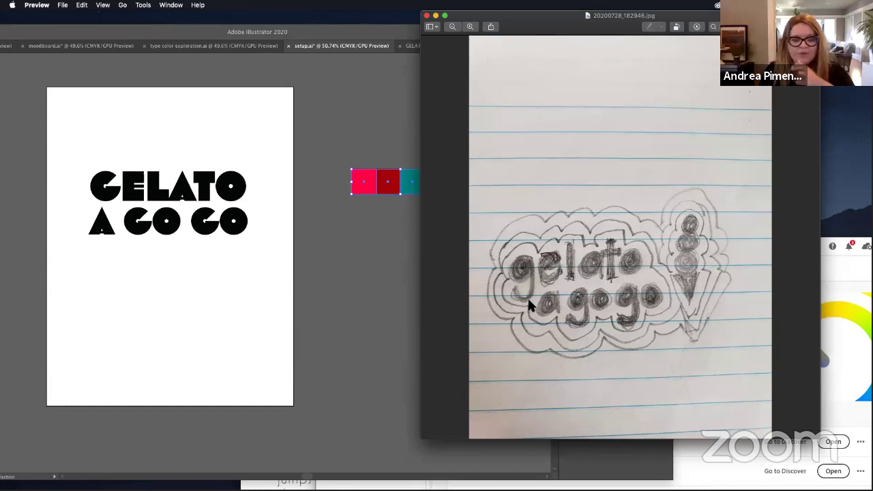
left_click(372, 30)
left_click_drag(314, 32, 480, 17)
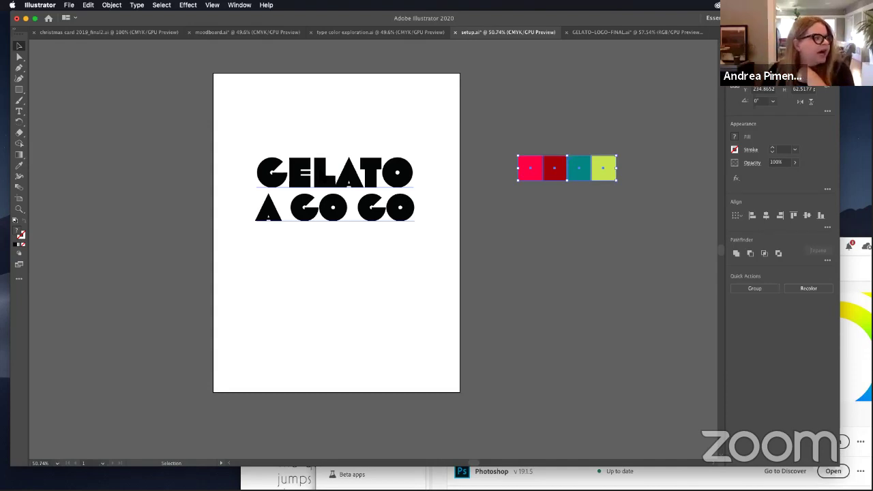
left_click_drag(230, 17, 249, 17)
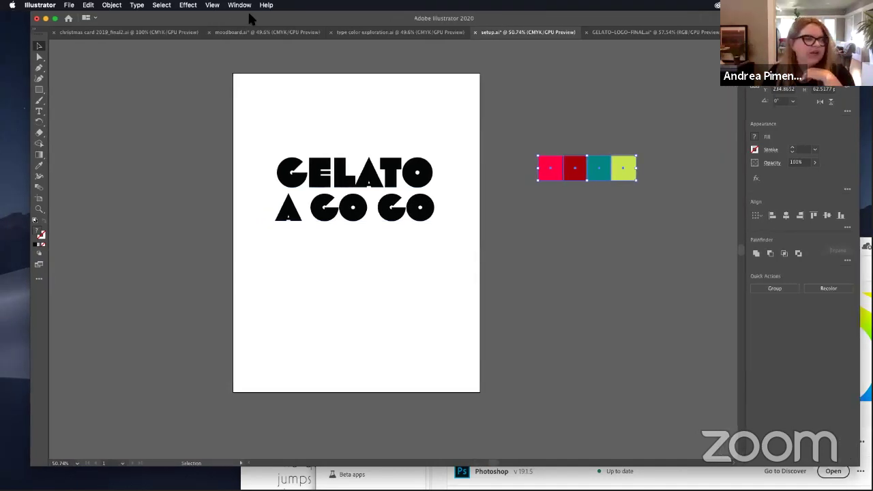
Step: Zoom setup.ai to 100% on the lettering, deselect the palette and select the GELATO A GO GO text object
left_click(39, 209)
left_click(379, 207)
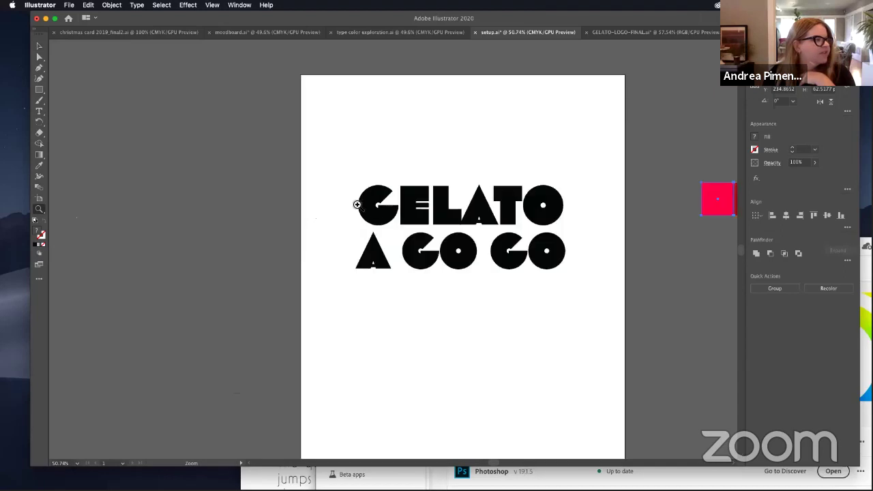
left_click(473, 250)
left_click(38, 46)
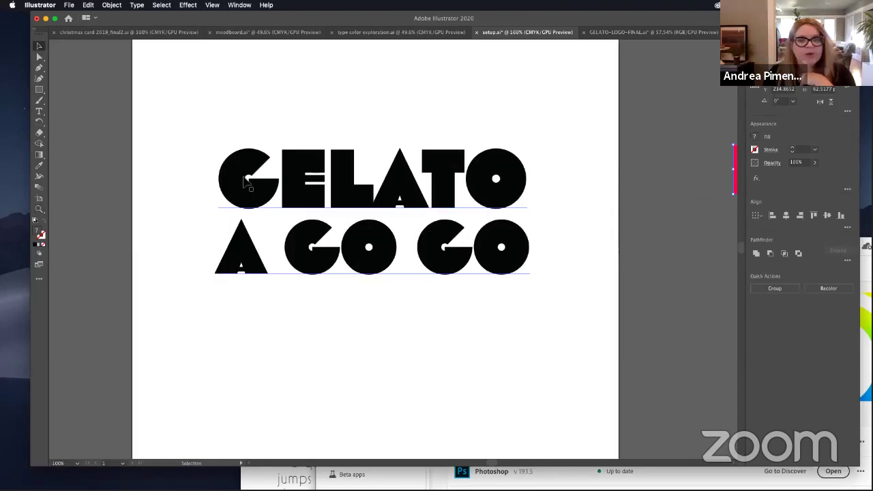
left_click(454, 279)
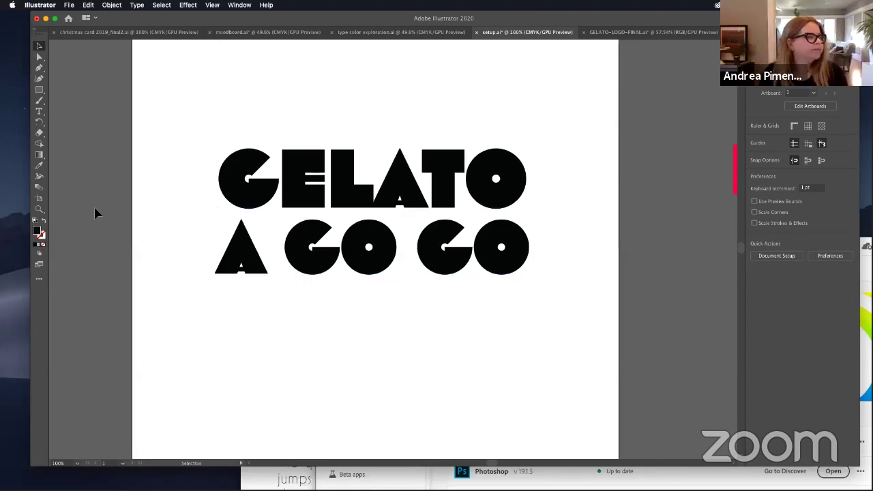
left_click(355, 199)
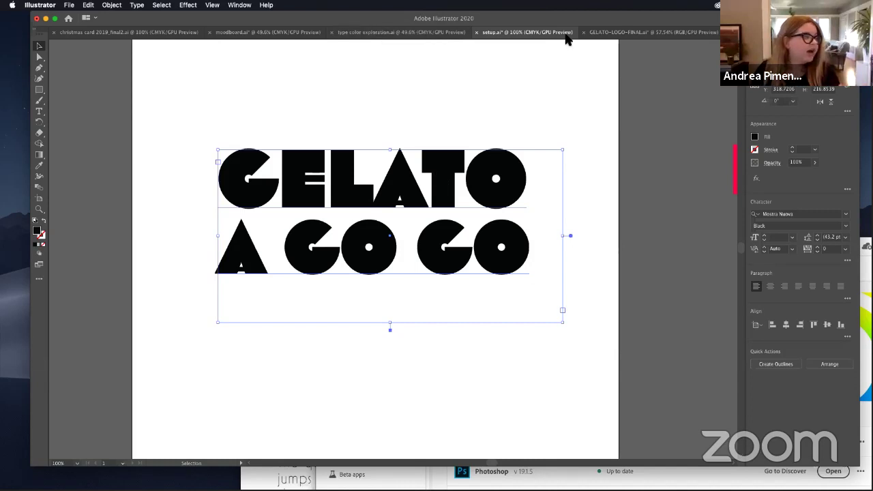
Step: Switch to Photoshop and magnify the chocolate frosting in the yellow cupcakes photo to 800% to examine its pixels
double_click(493, 19)
left_click_drag(292, 53, 285, 42)
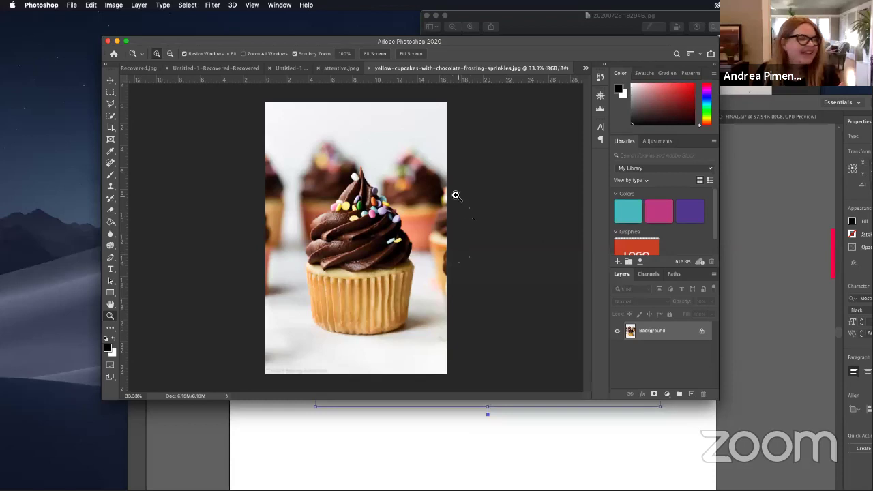
left_click(362, 240)
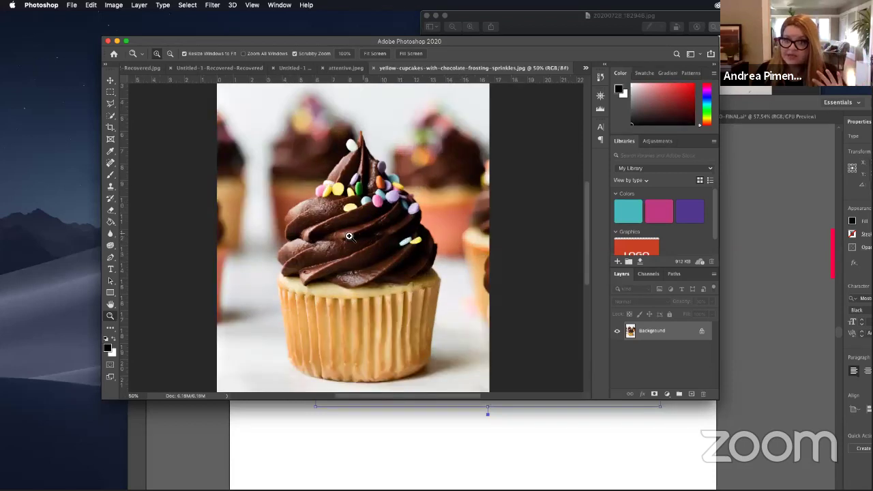
left_click(321, 229)
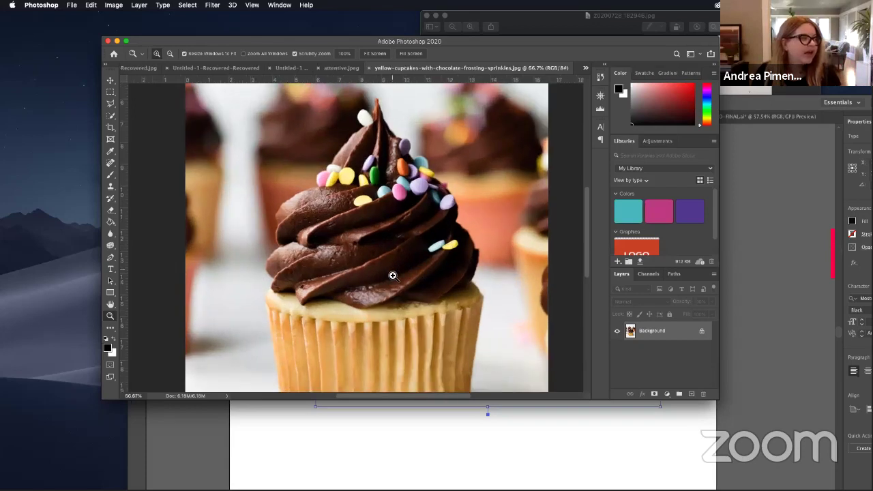
left_click(391, 269)
left_click(469, 284)
left_click(446, 267)
left_click(416, 242)
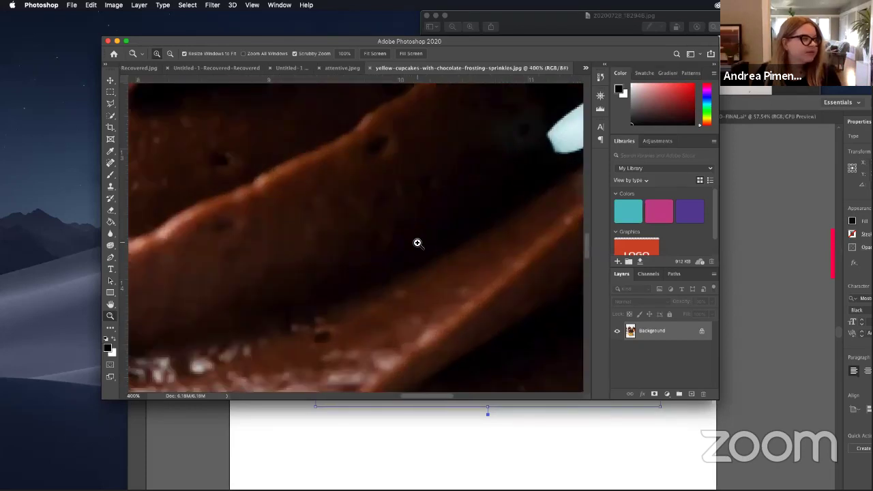
left_click(416, 243)
left_click(416, 242)
left_click(416, 242)
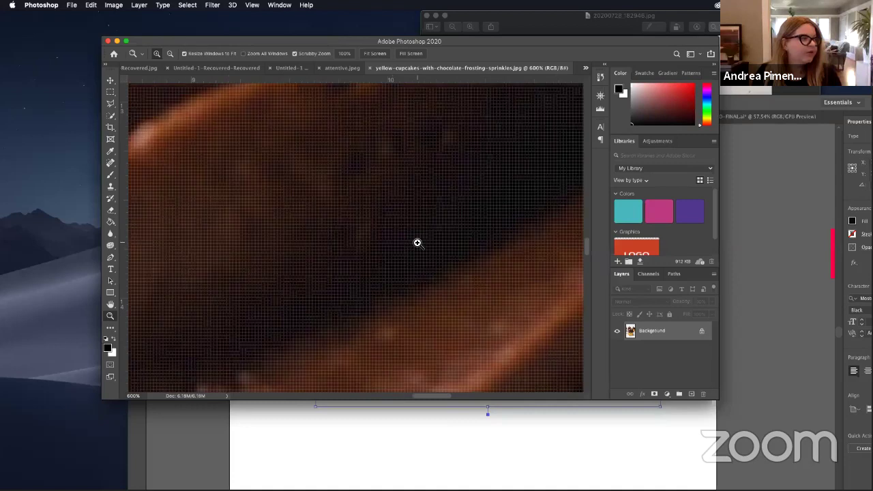
left_click(416, 242)
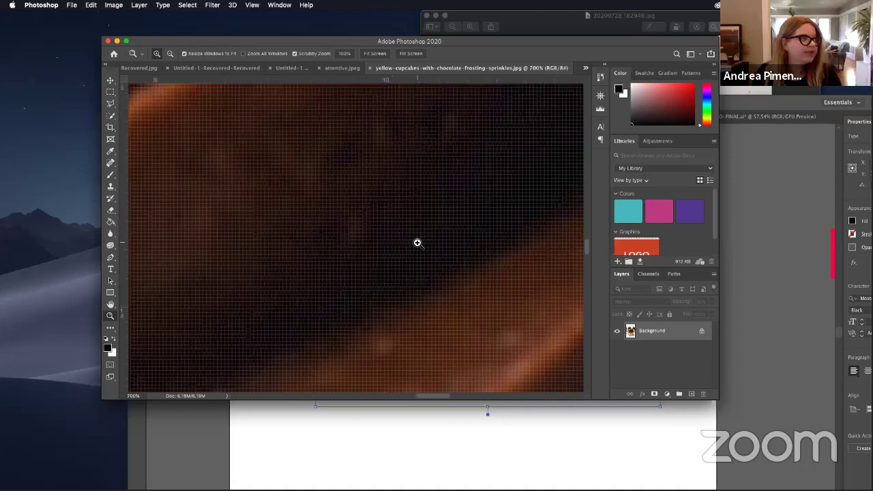
Step: Examine the pixel edges of the teal and pink sprinkles on the cupcake at 1600% magnification
left_click(110, 81)
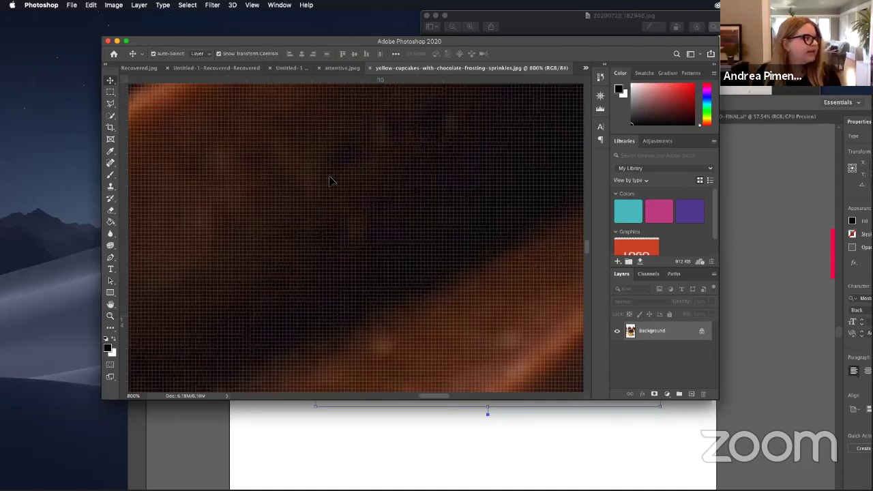
left_click(284, 152)
left_click(412, 194)
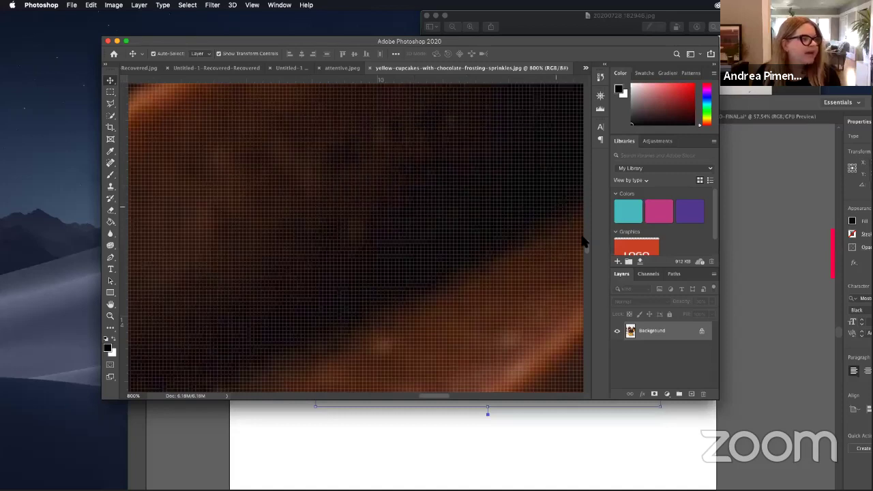
scroll(584, 237, "up", 10)
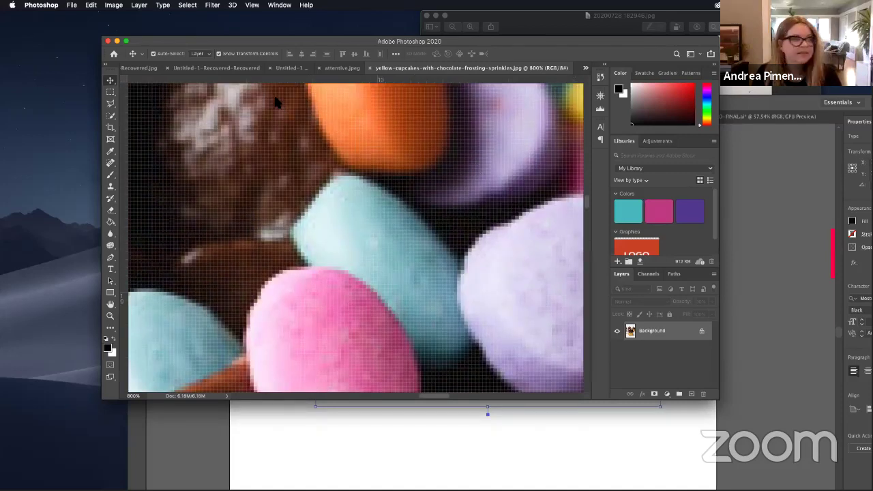
left_click(111, 318)
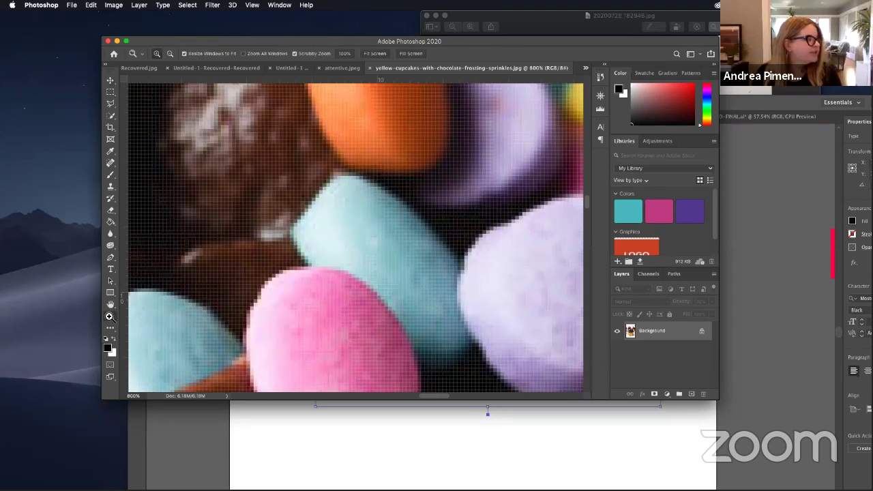
left_click(356, 252)
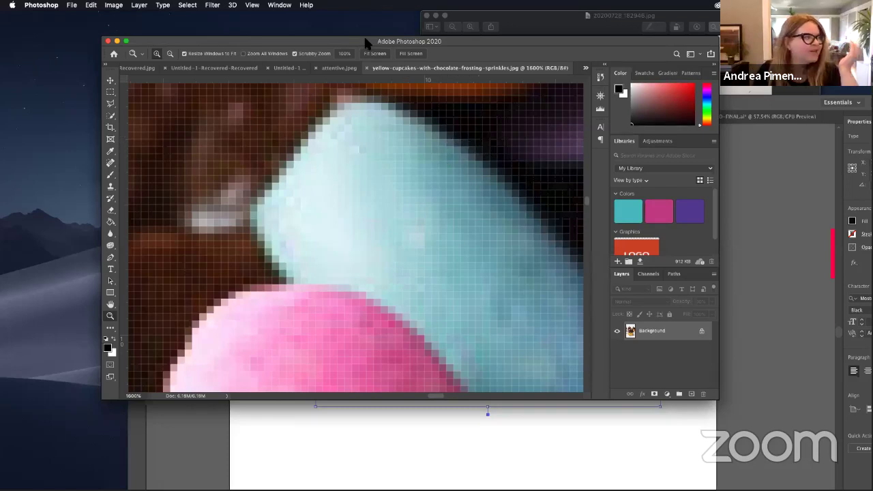
Step: Return to Illustrator, bring up christmas card 2019_final2.ai and examine the tilted pink cake's vector shapes at 600%
left_click(733, 102)
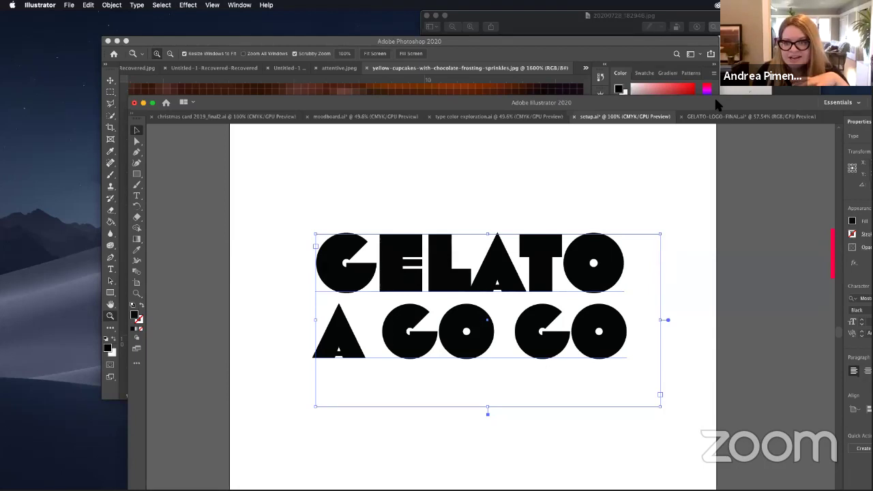
left_click_drag(662, 102, 632, 74)
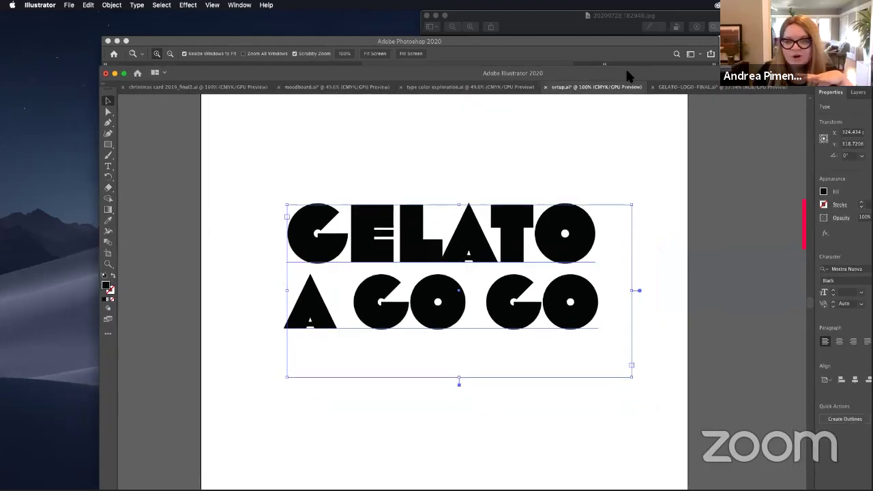
left_click(174, 88)
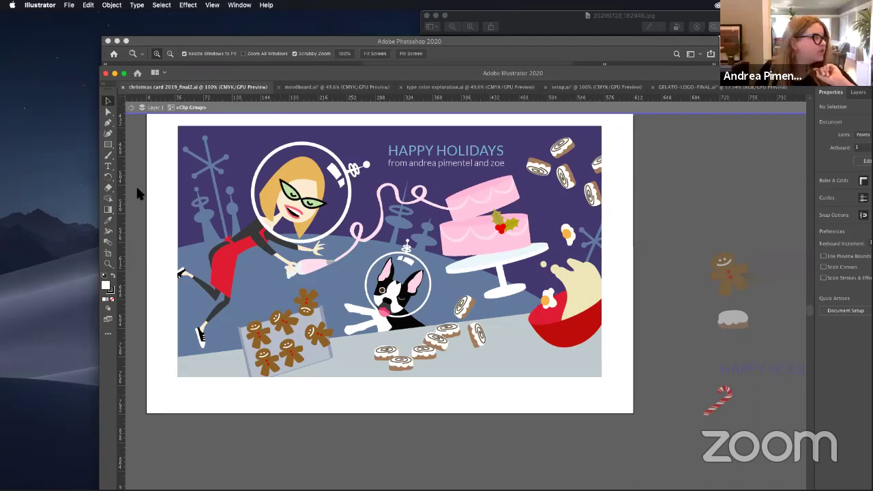
left_click(107, 264)
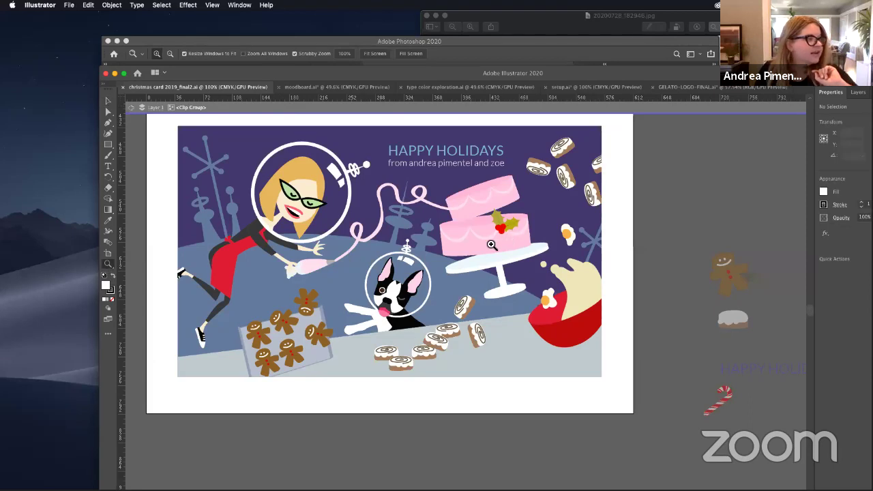
left_click(492, 246)
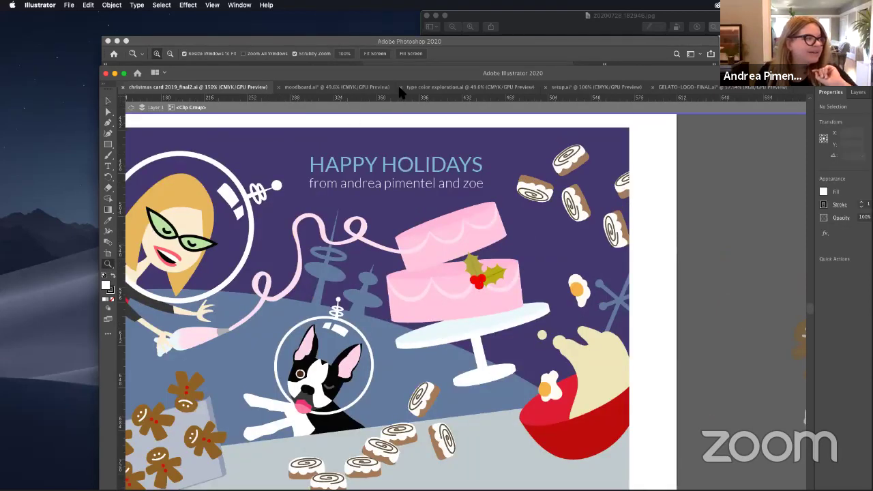
key("super+equal")
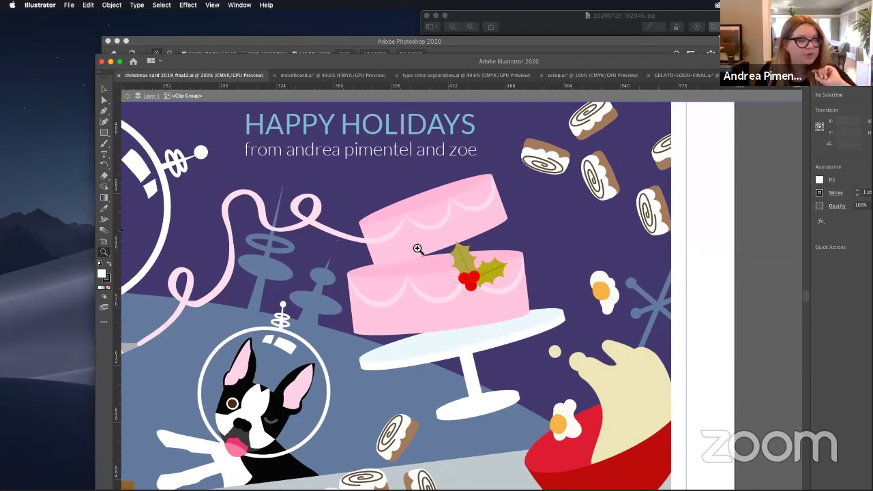
left_click(440, 259)
left_click(495, 271)
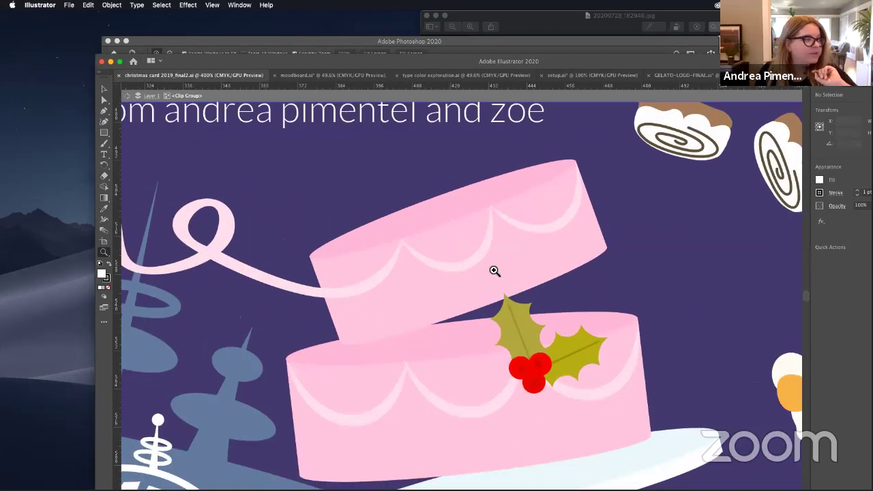
left_click(495, 271)
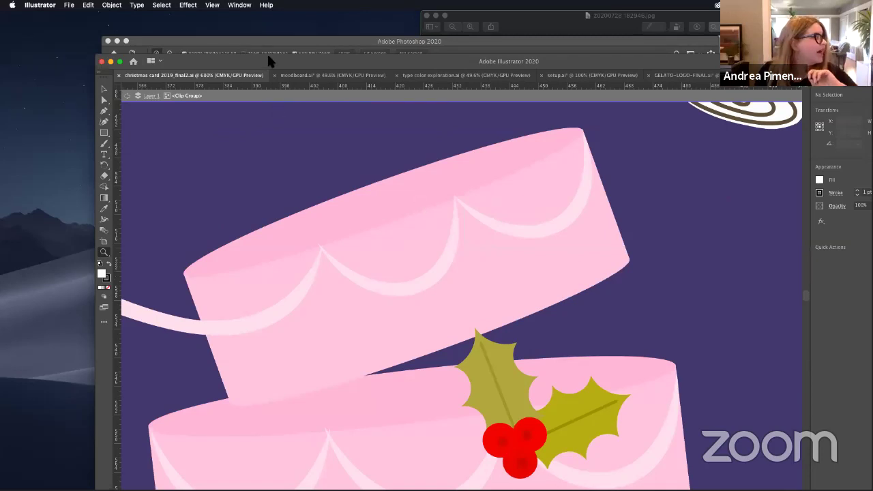
Step: Magnify the pointed tip between two icing scallops on the upper cake tier to 8500% to inspect its edges
left_click_drag(266, 56, 258, 41)
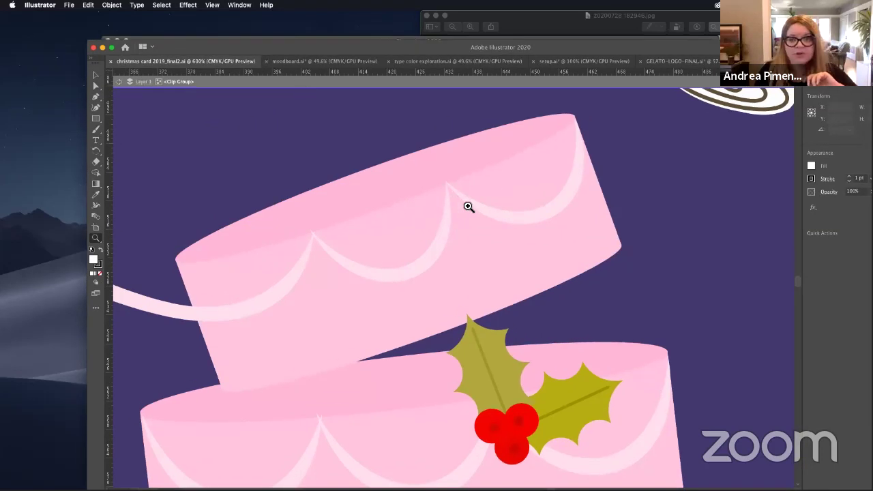
left_click(463, 219)
left_click(442, 273)
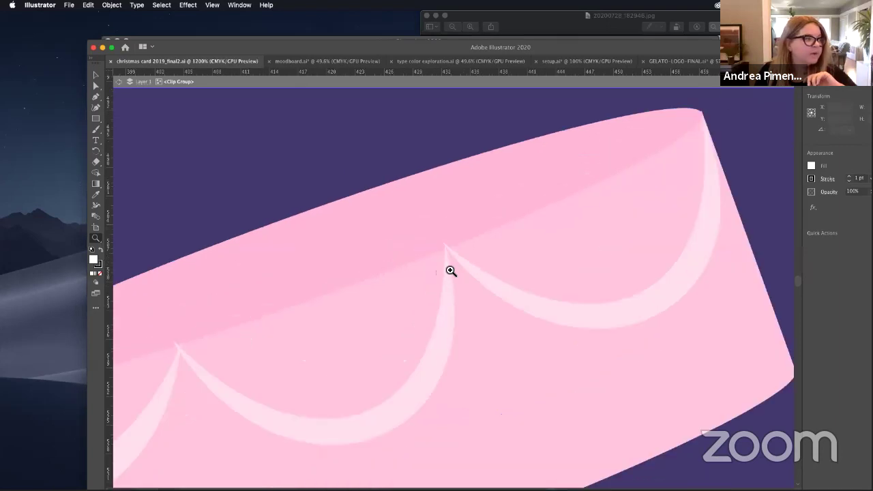
left_click(447, 267)
left_click(448, 270)
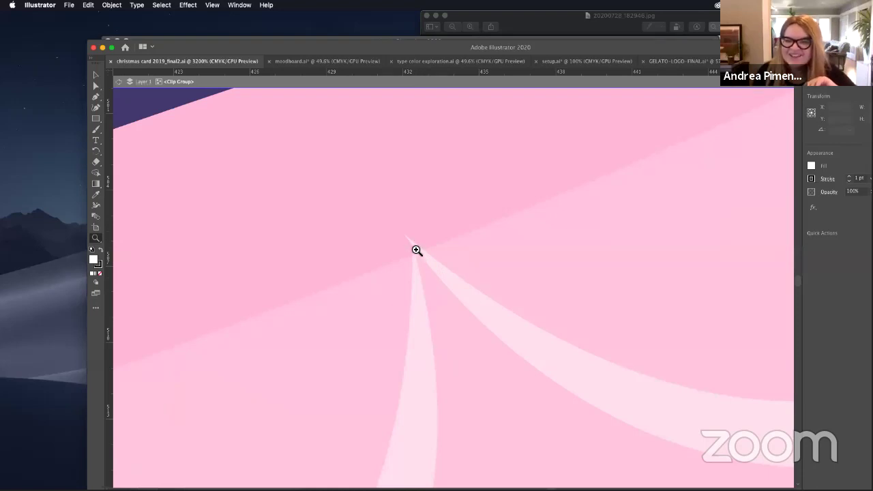
left_click(453, 286)
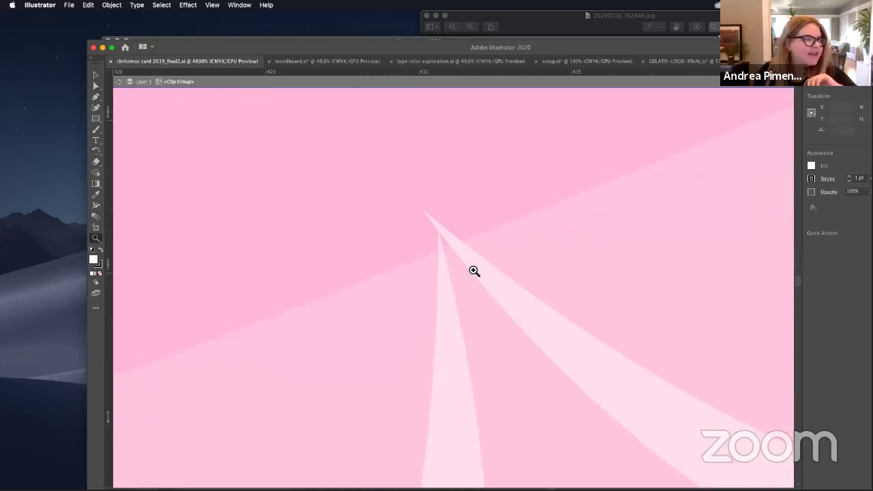
left_click(549, 322)
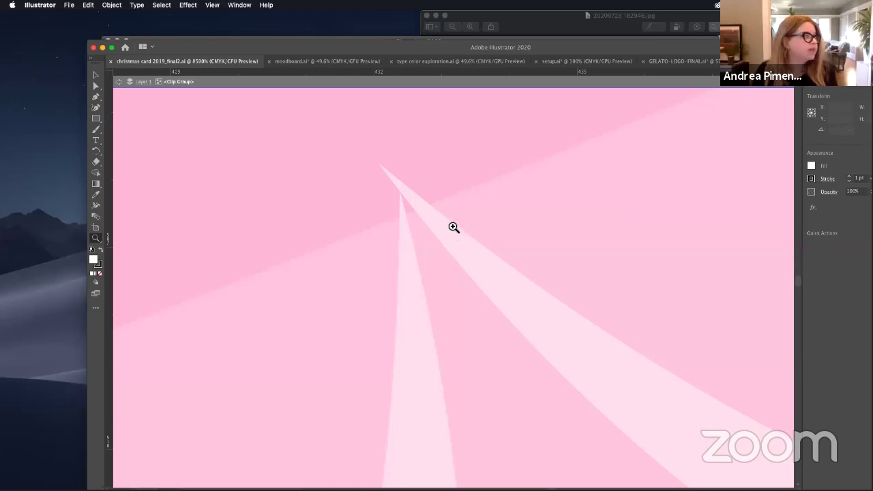
Step: Select the pale pink icing scallop with the Direct Selection tool to inspect its vector path, and reposition the window
left_click(96, 86)
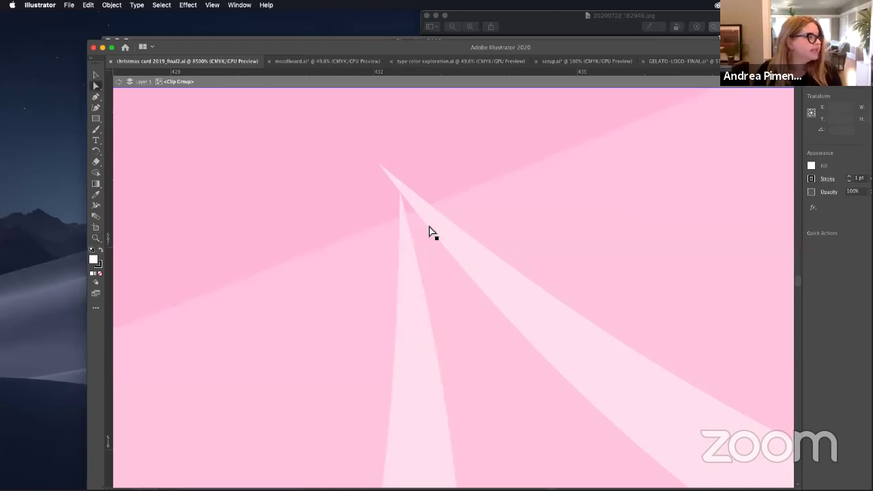
left_click(430, 231)
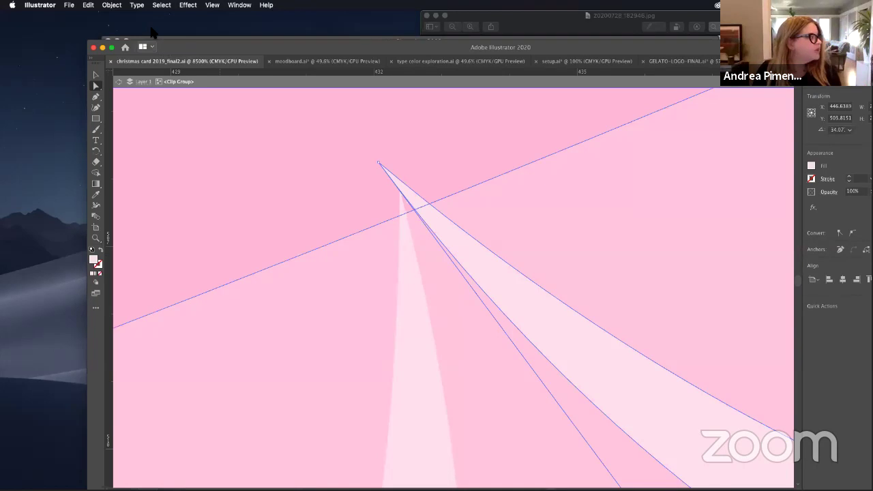
left_click_drag(162, 51, 143, 27)
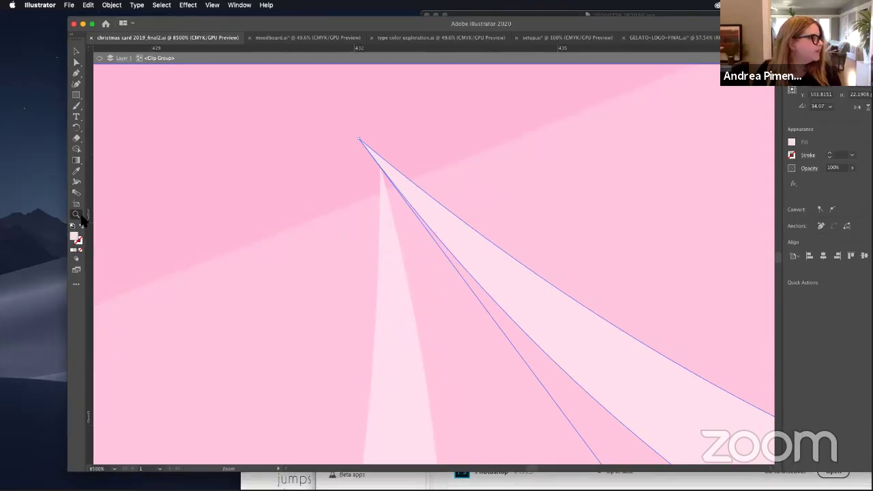
Step: At 600% magnification, pull the pale pink scallop's lower direction handle outward to thicken its curve, and bring it back near its starting position
left_click(77, 215)
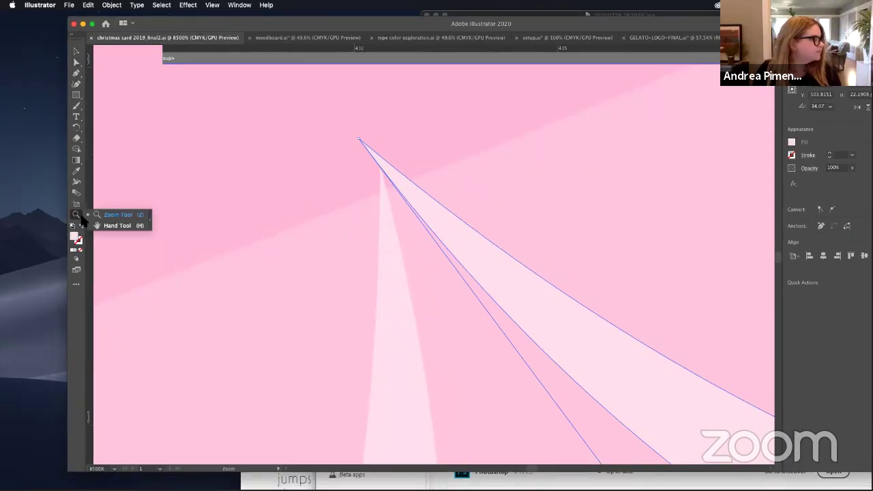
left_click(114, 468)
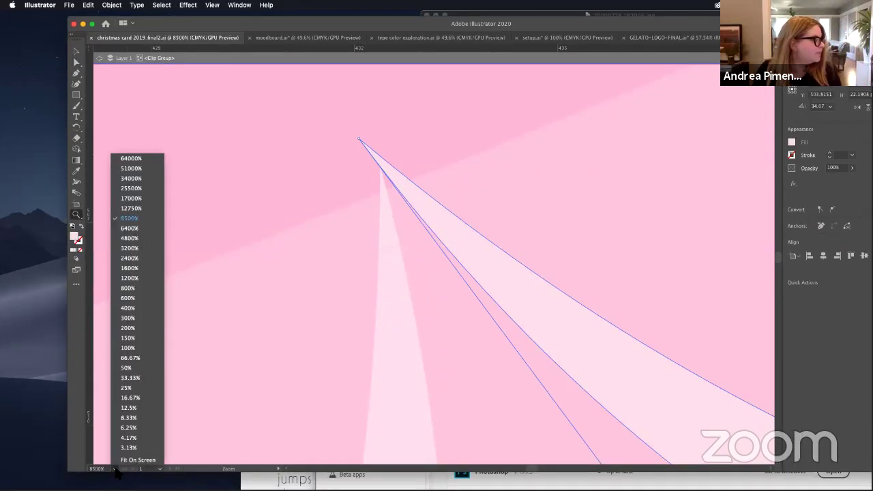
left_click(127, 298)
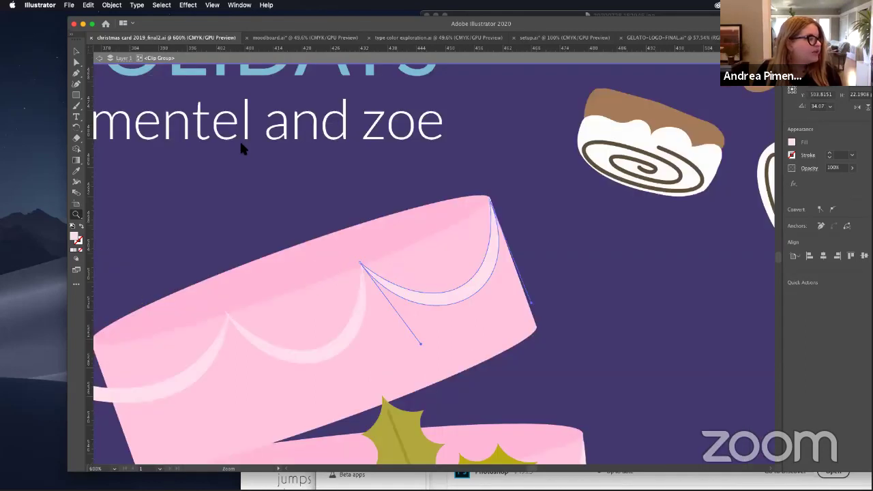
left_click(77, 62)
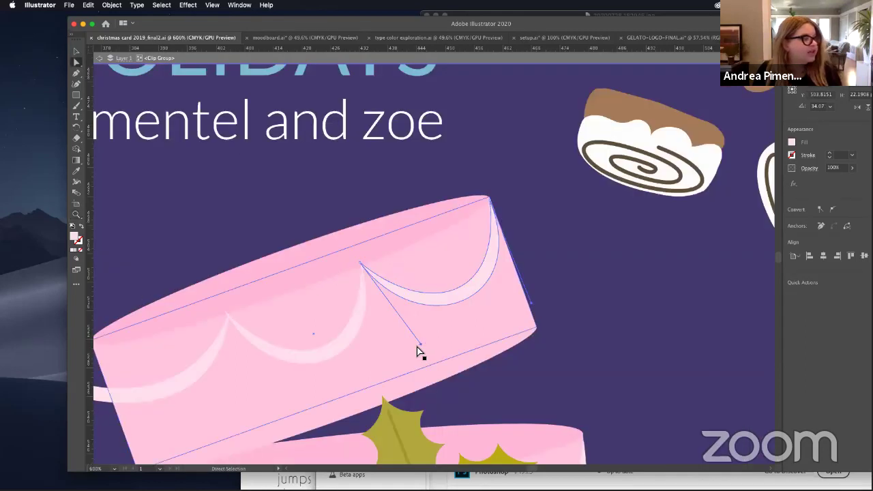
left_click_drag(420, 343, 437, 398)
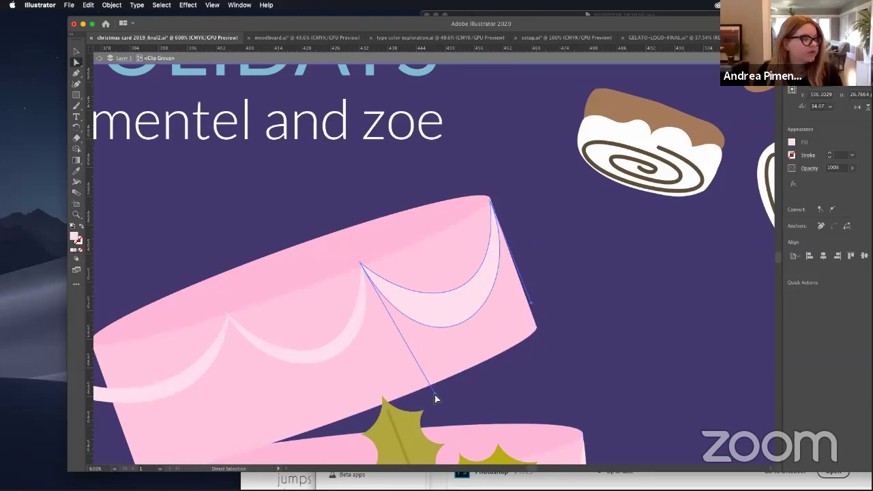
left_click_drag(432, 394, 416, 347)
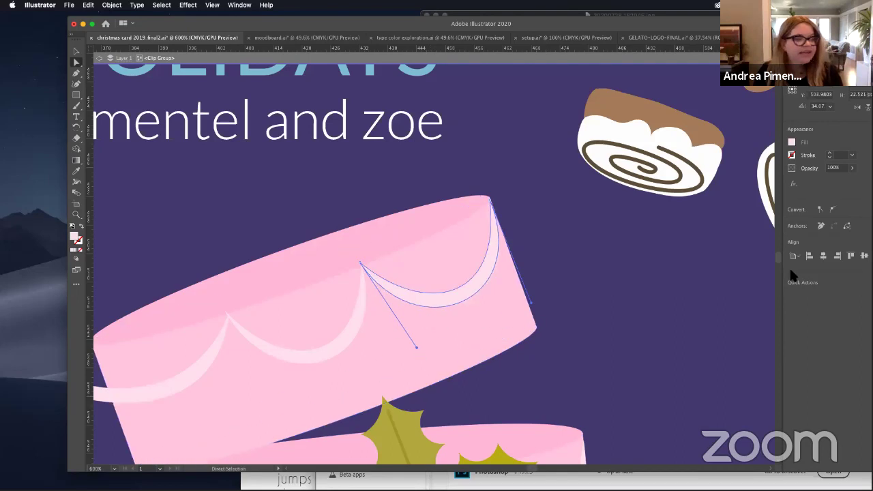
Step: Inspect the vector paths of the lower holly leaf and the icing scallop beside it on the lower cake tier
scroll(641, 304, "down", 3)
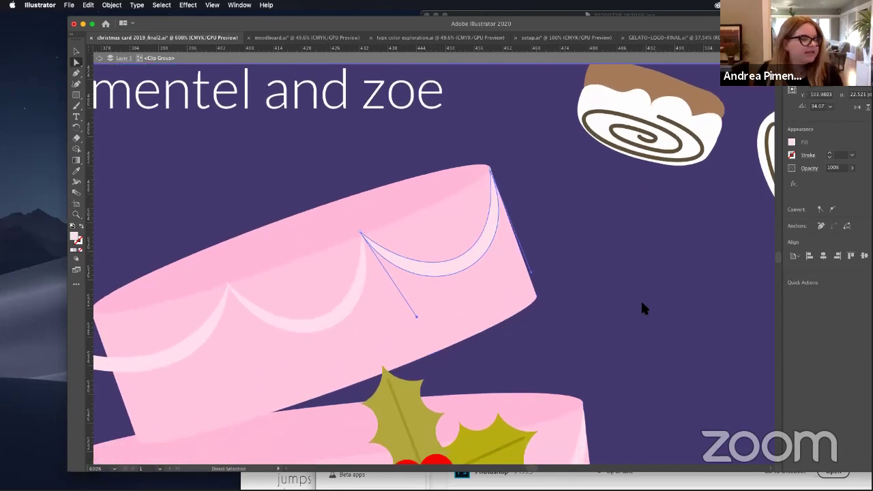
scroll(642, 309, "down", 2)
left_click(478, 422)
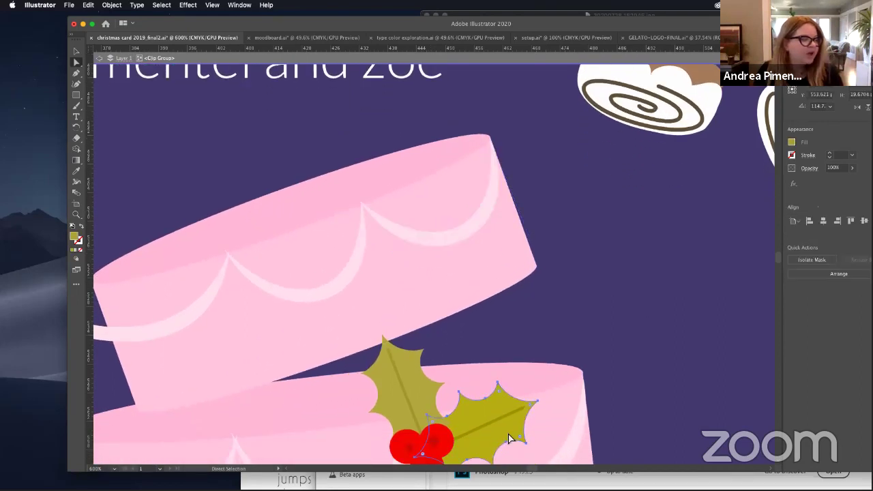
scroll(508, 437, "down", 3)
left_click(516, 439, "shift")
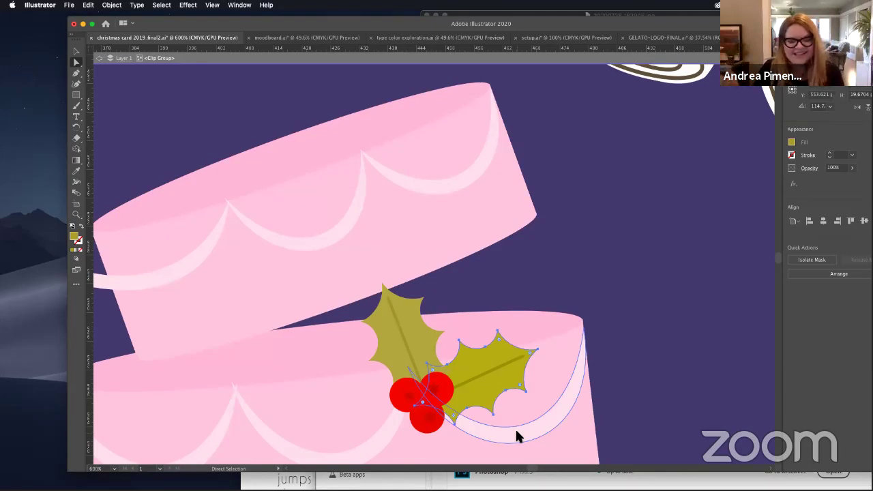
key("Delete")
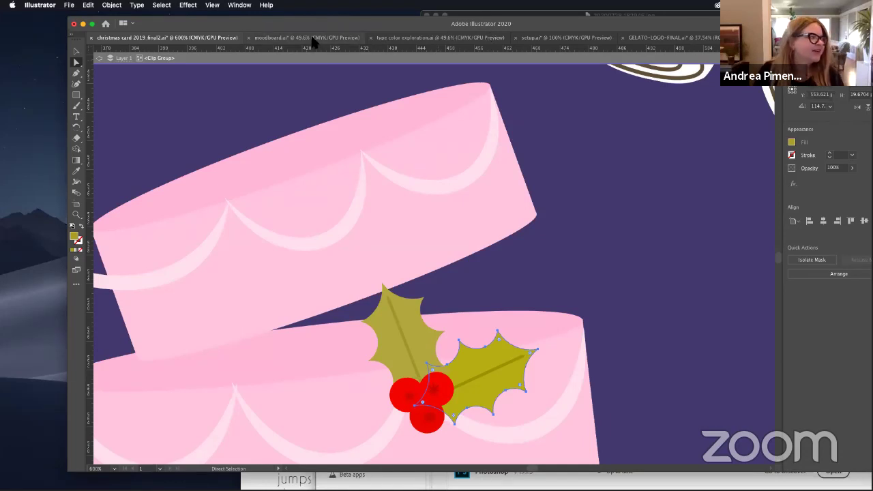
Step: Switch to setup.ai and convert the GELATO A GO GO text to outlines, leaving it deselected
left_click(565, 39)
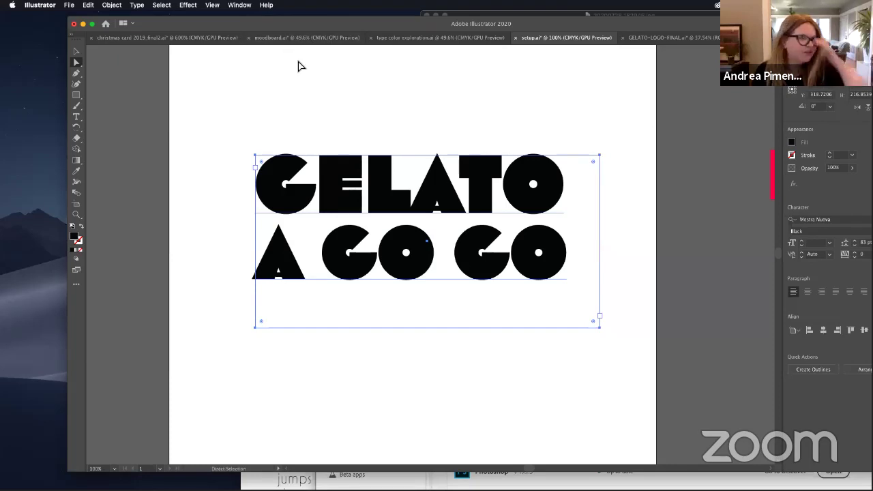
left_click(140, 6)
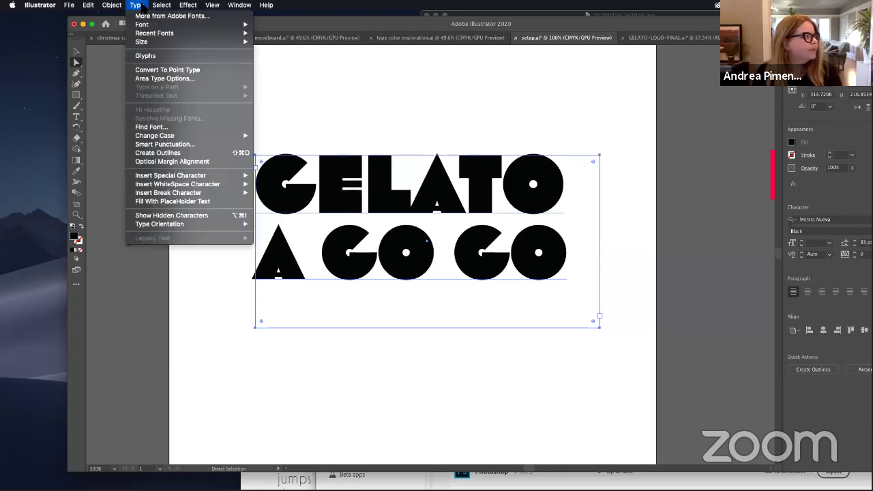
left_click(184, 154)
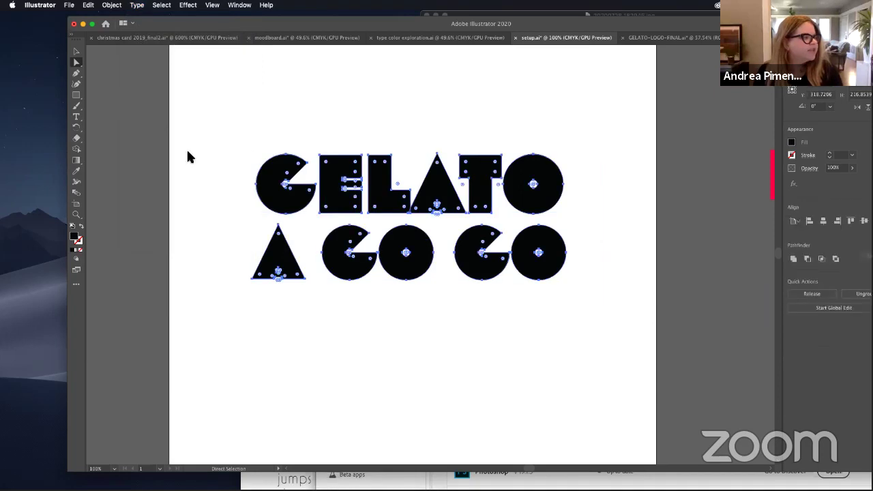
key("v")
left_click(331, 140)
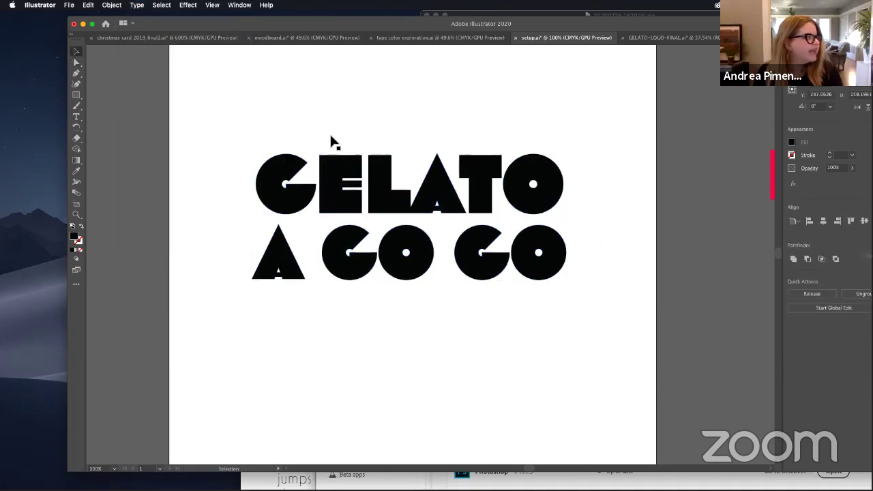
Step: Ungroup the outlined GELATO A GO GO lettering and deselect it
left_click(532, 271)
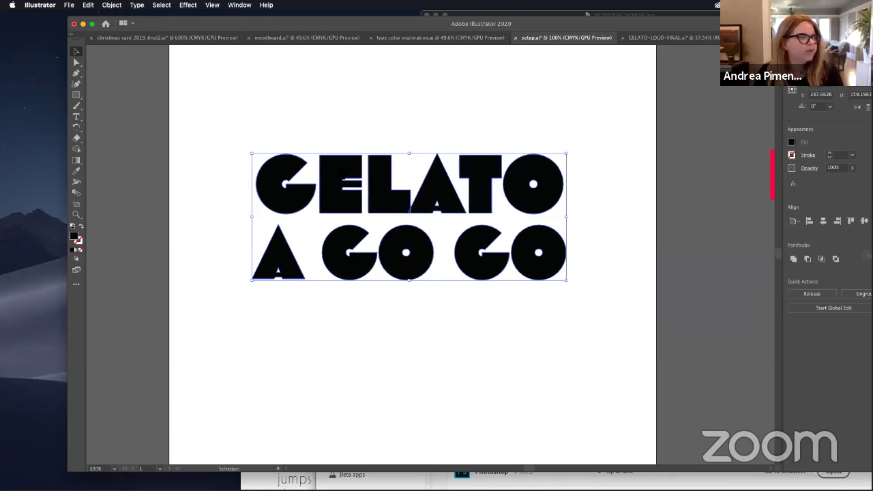
right_click(342, 171)
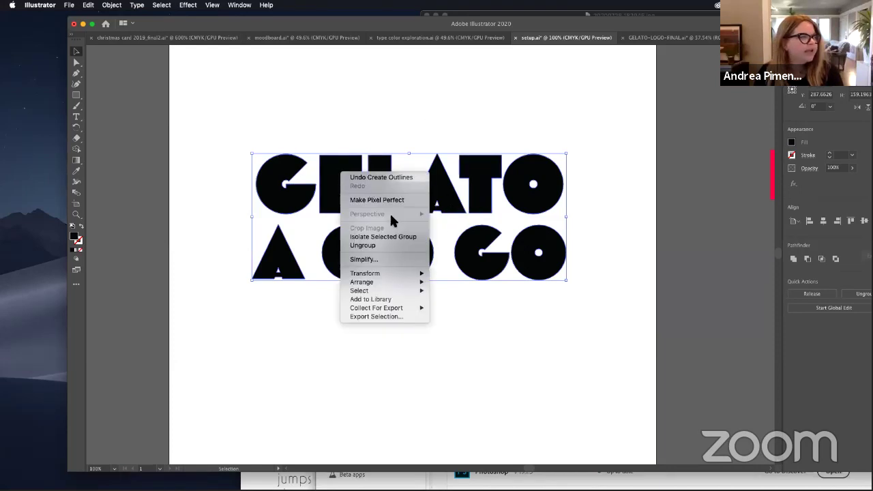
left_click(576, 216)
left_click(297, 150)
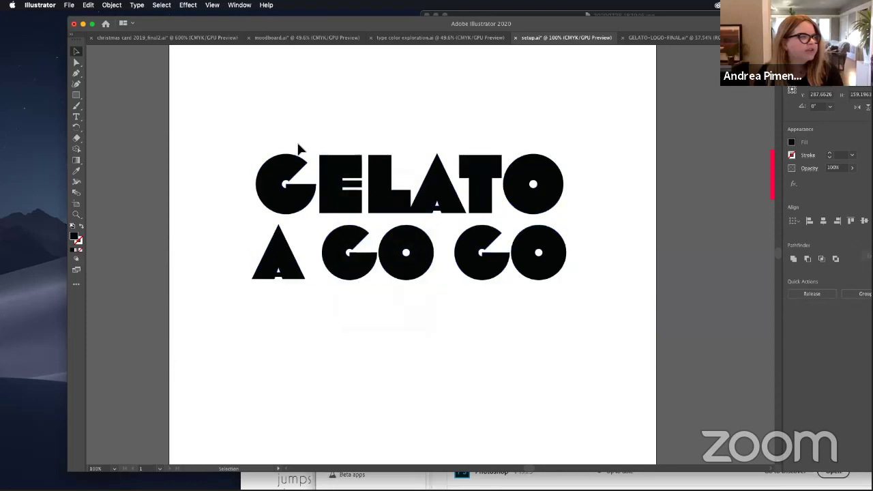
Step: Move the letter E out of GELATO to the empty space above the word
left_click(341, 182)
left_click_drag(349, 178, 334, 107)
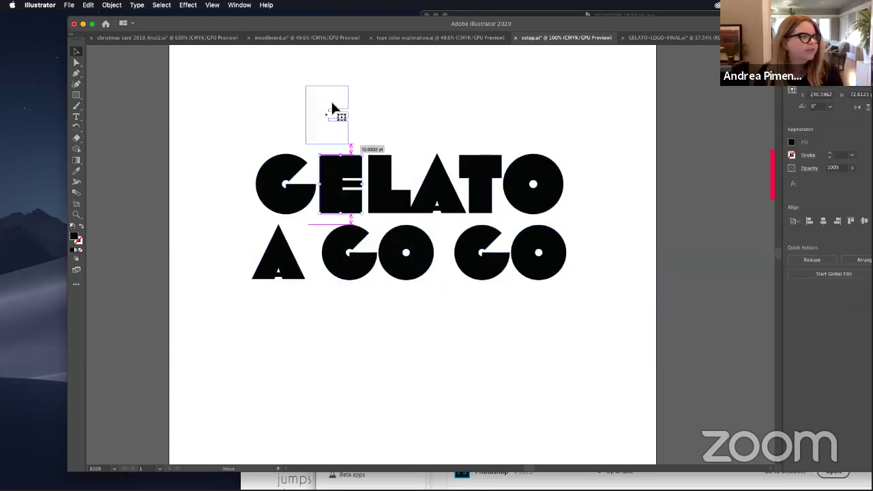
left_click(362, 98)
Step: Widen the detached E by nudging the end points of its arms to the right with the Direct Selection tool
left_click(76, 62)
left_click_drag(372, 78, 337, 153)
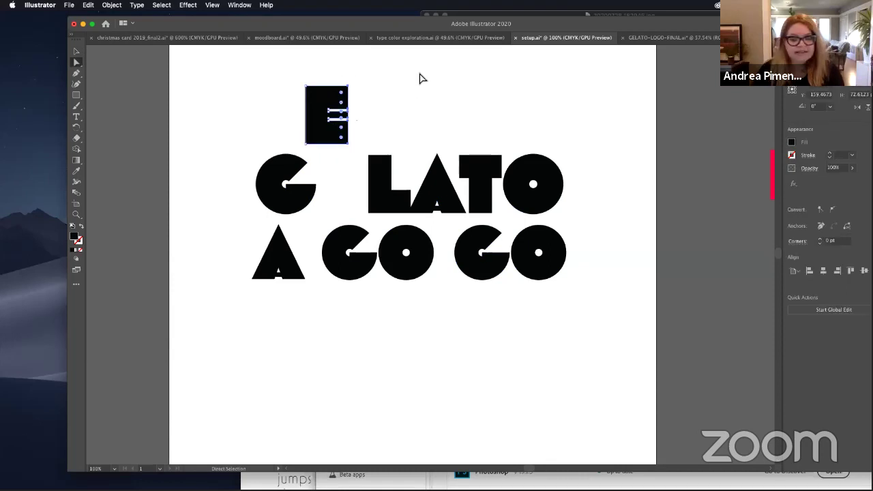
key("Right")
key("Right")
key("Right")
key("Right")
key("Right")
key("Right")
key("Right")
key("Right")
key("Right")
key("Right")
key("Right")
key("Right")
key("Right")
key("Right")
key("Right")
key("Right")
key("Right")
key("Right")
key("Right")
key("Right")
key("Right")
key("Right")
key("Right")
key("Right")
key("Right")
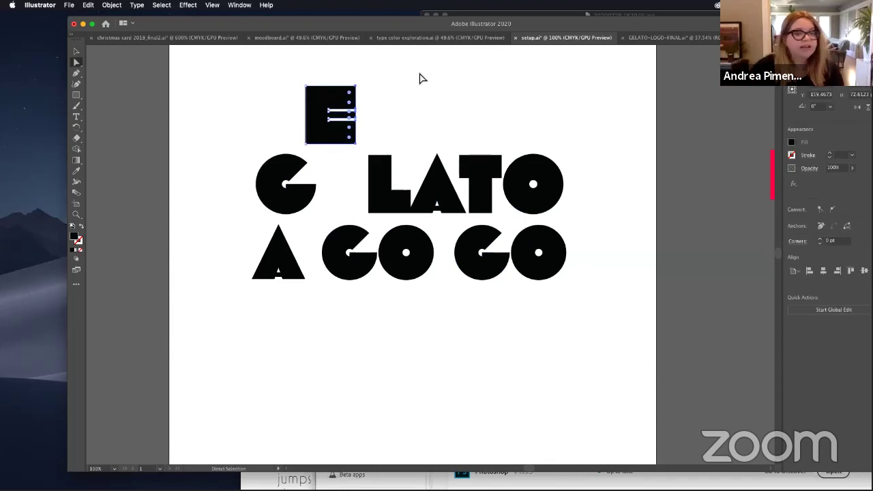
key("Right")
key("Right")
key("Right")
key("Right")
key("Right")
key("Right")
key("Right")
key("Right")
key("Right")
key("Right")
key("Right")
key("Right")
key("Right")
key("Right")
key("Right")
key("Right")
key("Right")
key("Right")
key("Right")
key("Right")
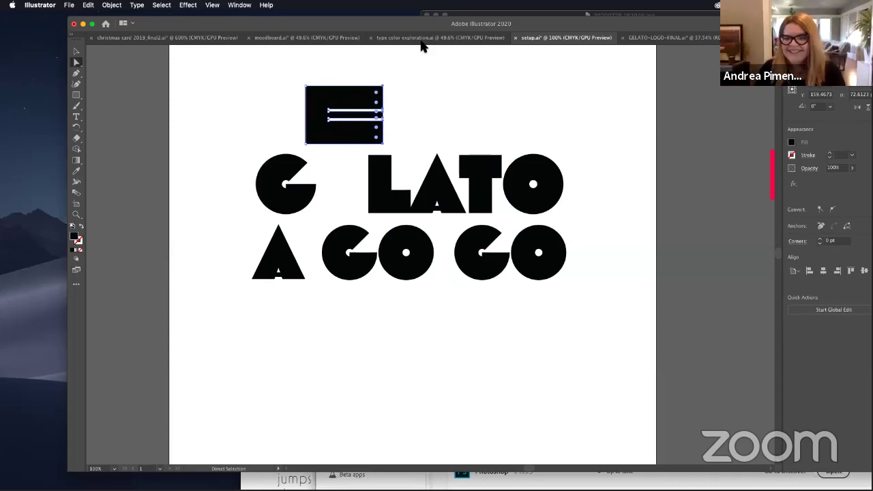
Step: Shorten the widened E's middle arm by nudging only its end points to the left
left_click(387, 113)
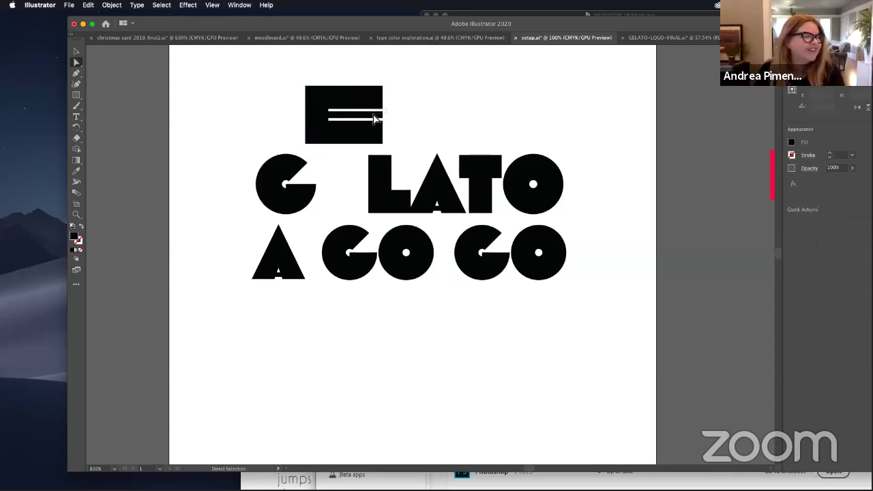
left_click_drag(374, 128, 413, 110)
key("Left")
key("Left")
key("Left")
key("Left")
key("Left")
key("Left")
key("Left")
key("Left")
key("Left")
key("Left")
key("Left")
key("Left")
key("Left")
key("Left")
key("Left")
key("Left")
key("Left")
key("Left")
key("Left")
key("Left")
key("Left")
key("Left")
key("Left")
key("Left")
key("Left")
key("Left")
key("Left")
key("Left")
key("Left")
key("Left")
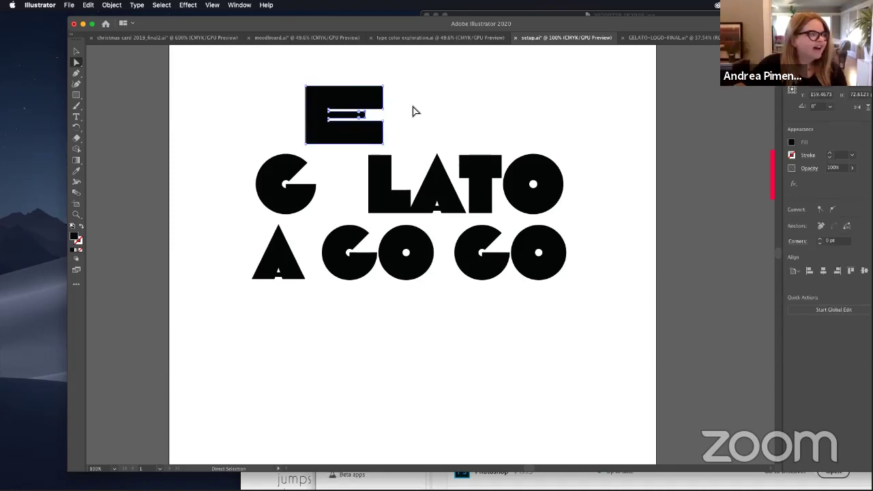
Step: Slant the top of the L in GELATO by lowering its upper-right corner point
left_click_drag(393, 156, 394, 178)
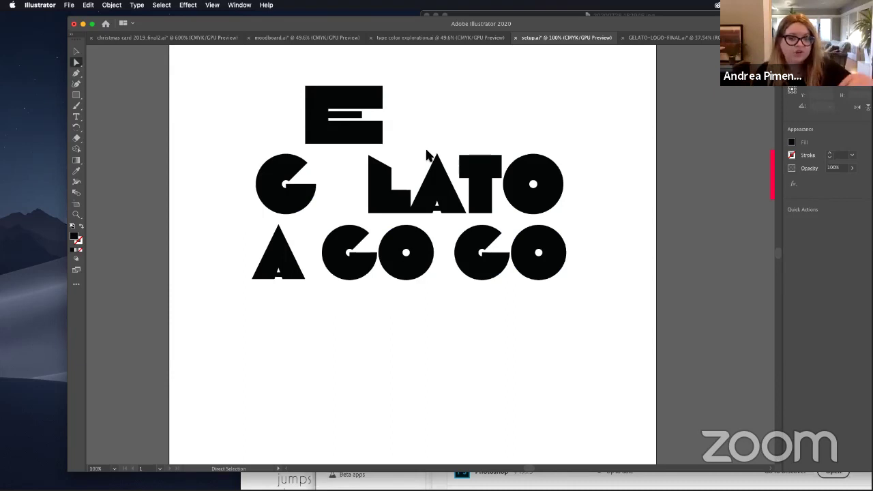
key("v")
Step: Undo the L and E reshaping, the E's move and the ungrouping, back to the freshly outlined lettering
key("super+z")
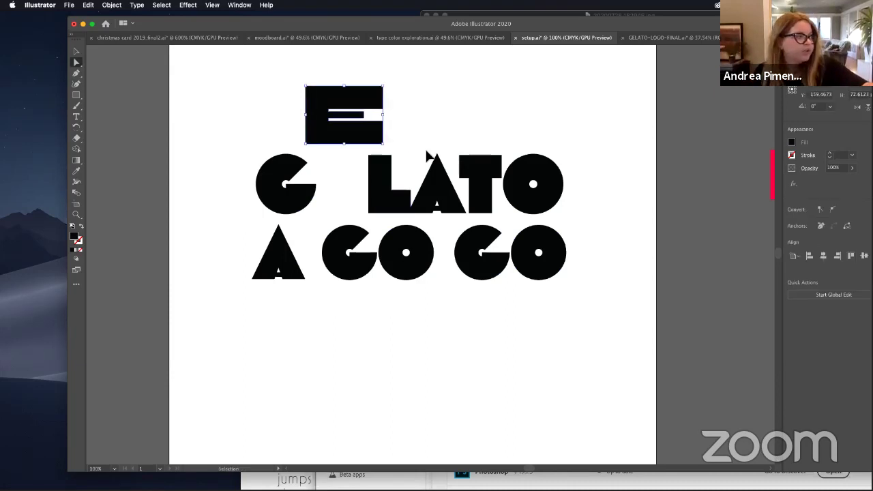
key("super+z")
key("super+z")
key("super+z")
key("super+z")
key("super+z")
key("super+z")
key("super+z")
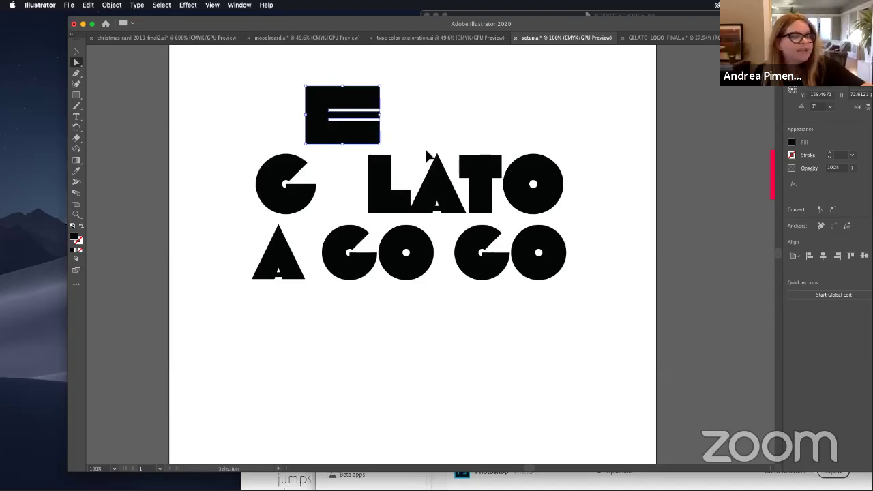
key("super+z")
key("super+z")
key("super+z")
key("super+z")
key("super+z")
key("super+z")
key("super+z")
key("super+z")
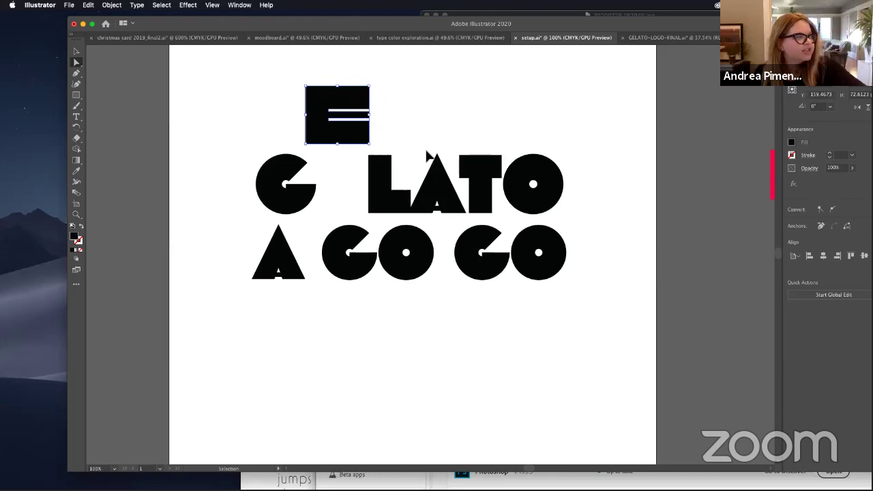
key("super+z")
key("super+z")
key("super+z")
key("super+z")
key("super+z")
key("super+z")
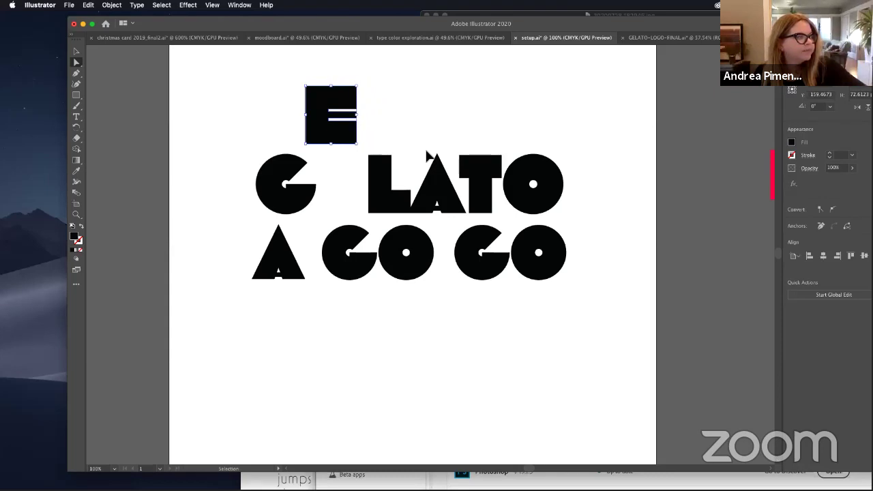
key("super+z")
key("super+z")
key("super+z")
key("super+z")
key("super+z")
key("super+z")
key("super+z")
key("super+z")
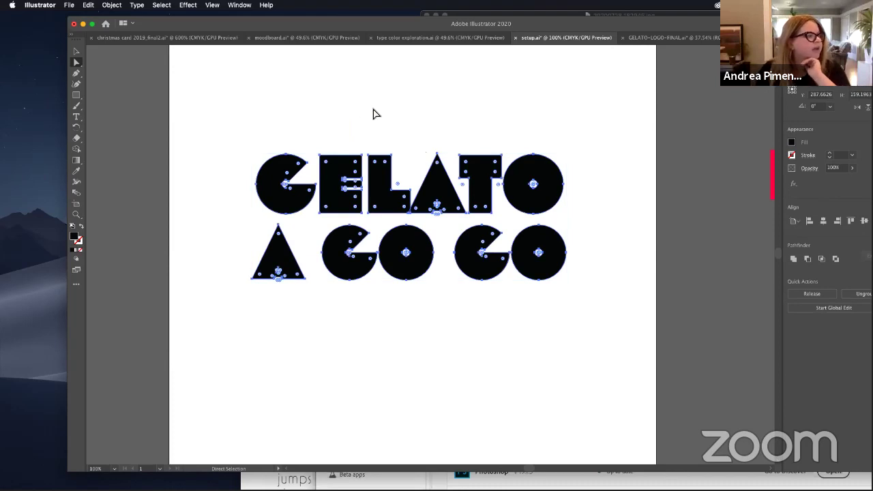
Step: Select the whole outlined lettering with the Selection tool and ungroup it into separate letters
left_click(366, 171)
left_click(358, 175)
left_click(175, 89)
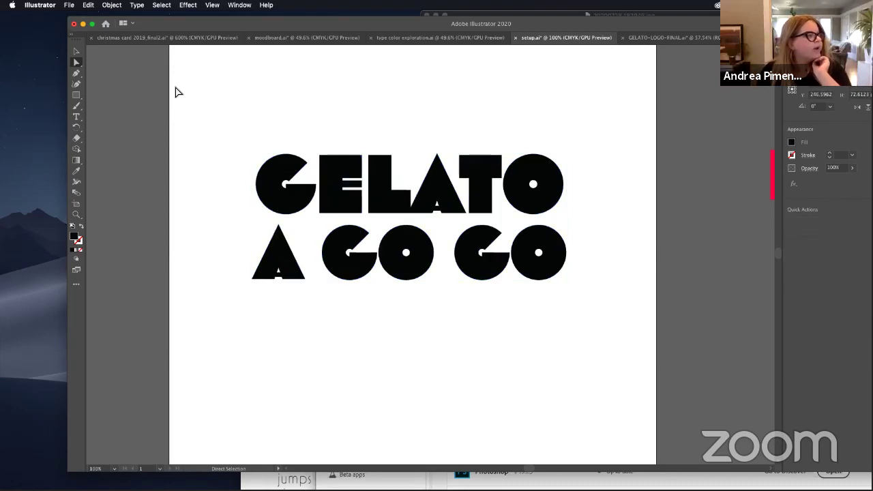
left_click(76, 51)
left_click(262, 197)
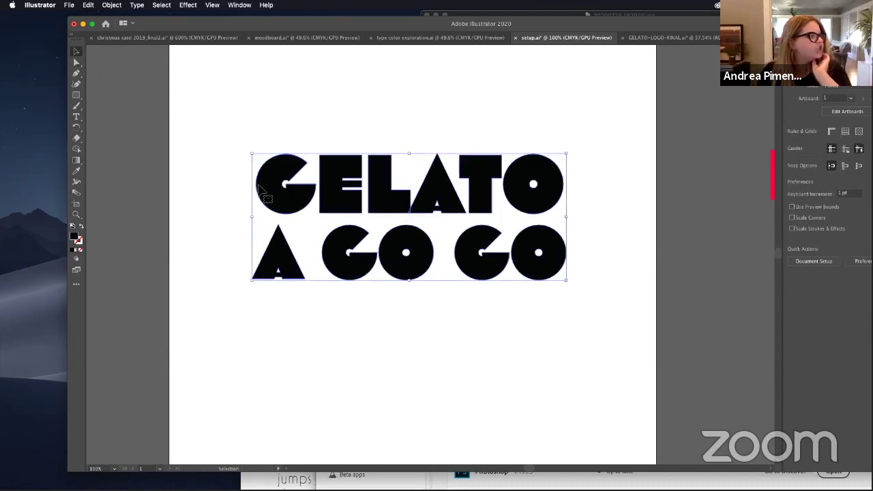
right_click(300, 196)
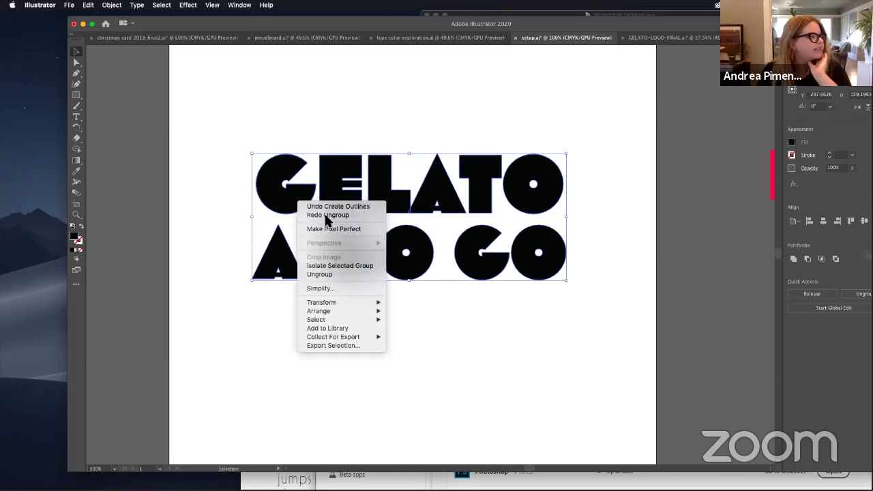
left_click(327, 274)
Step: Shift the G of GELATO horizontally toward the E until the two letters slightly overlap, and select the G again
left_click(301, 205)
left_click_drag(300, 205, 309, 179)
key("Left")
key("Left")
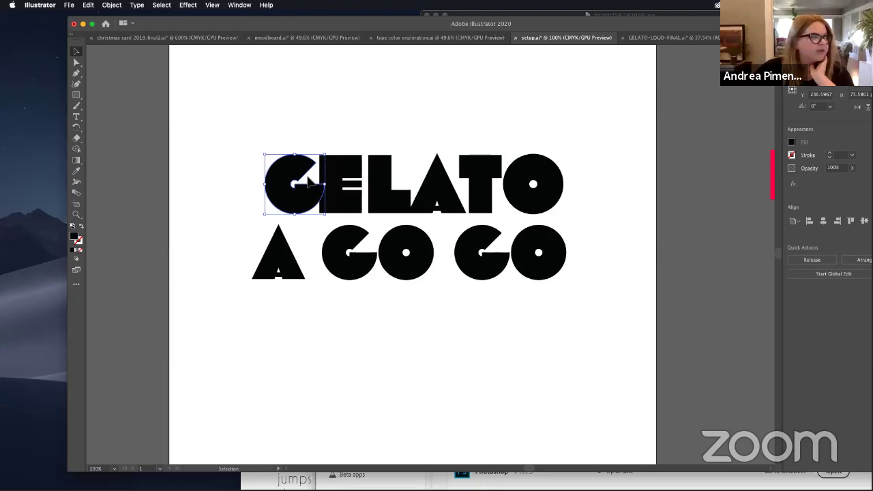
left_click(367, 128)
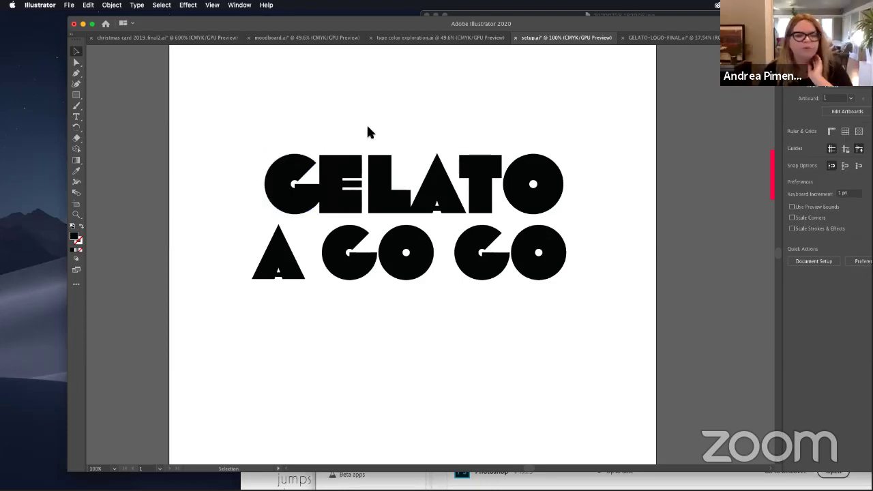
left_click(286, 173)
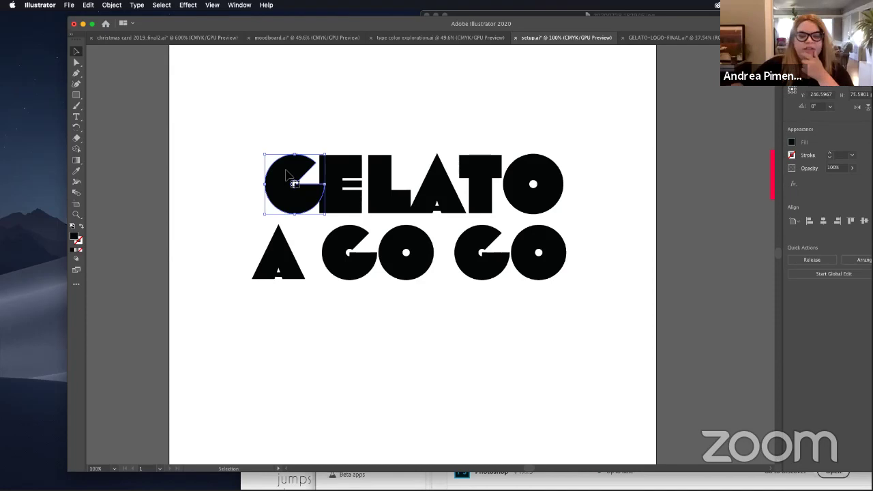
Step: Move the G of GELATO slightly further onto the E, and paste a copy of the E in place
left_click_drag(285, 173, 287, 173)
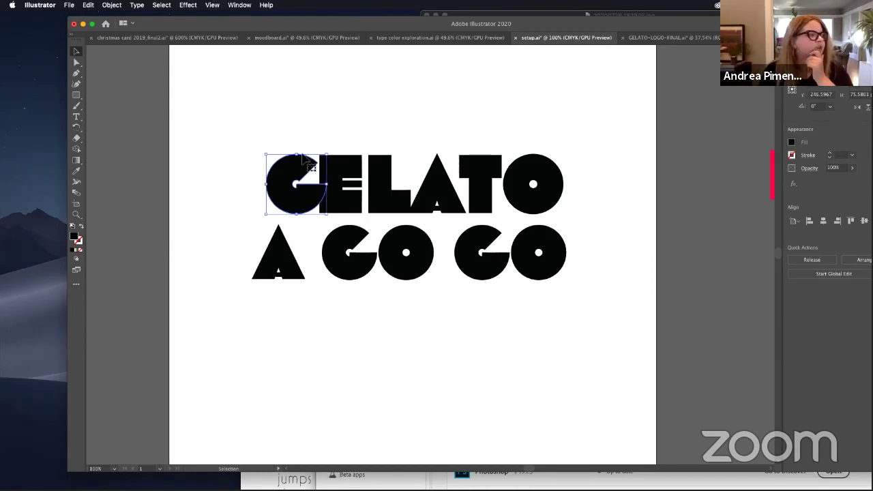
left_click(341, 178)
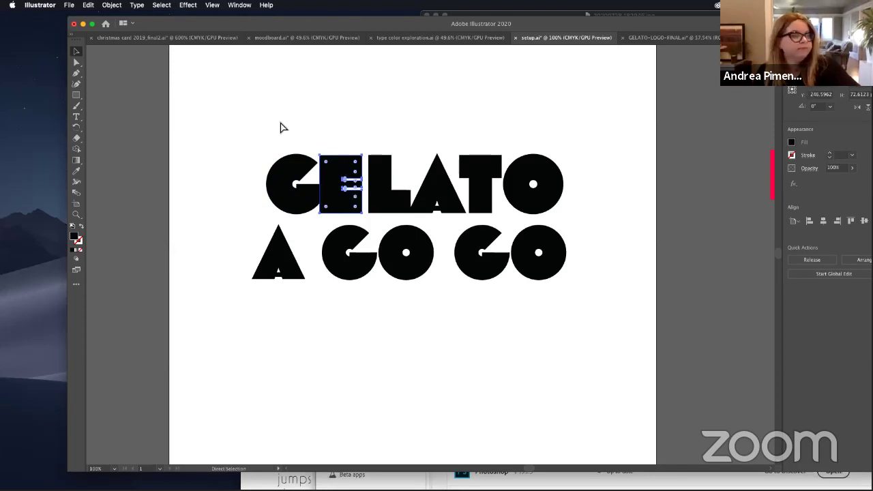
left_click(90, 6)
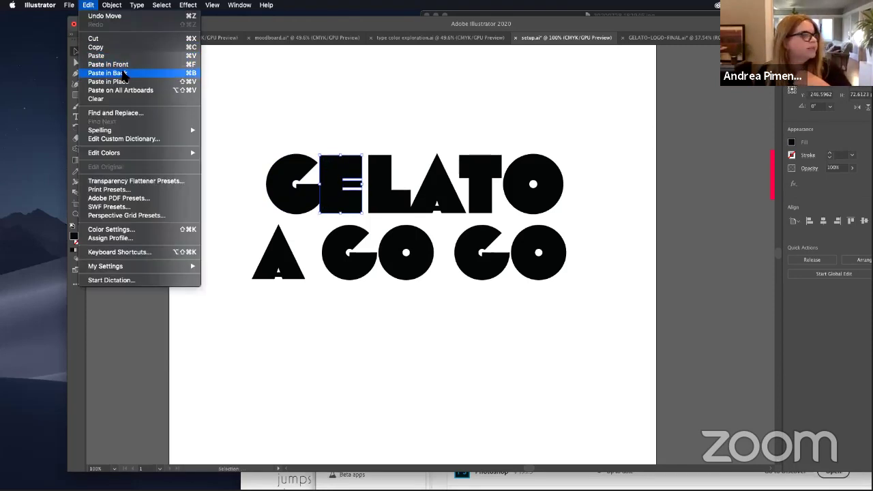
left_click(148, 81)
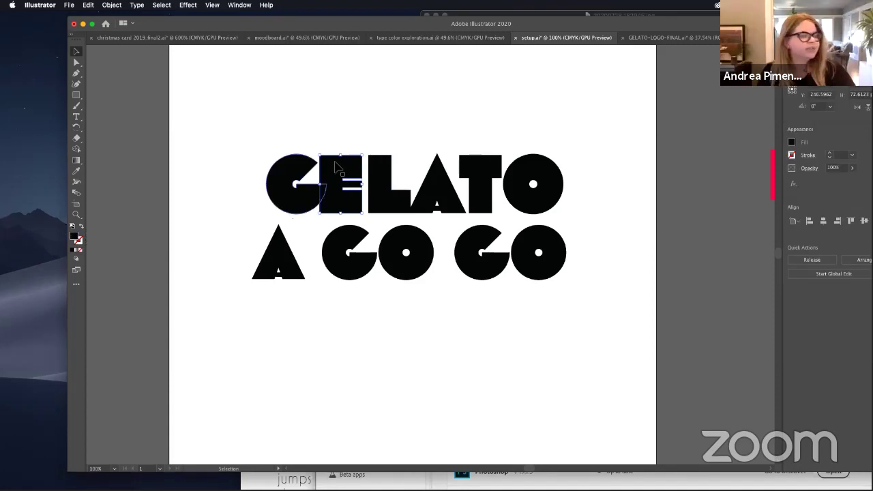
Step: Fill the duplicated E with the bright red FF003D
double_click(75, 237)
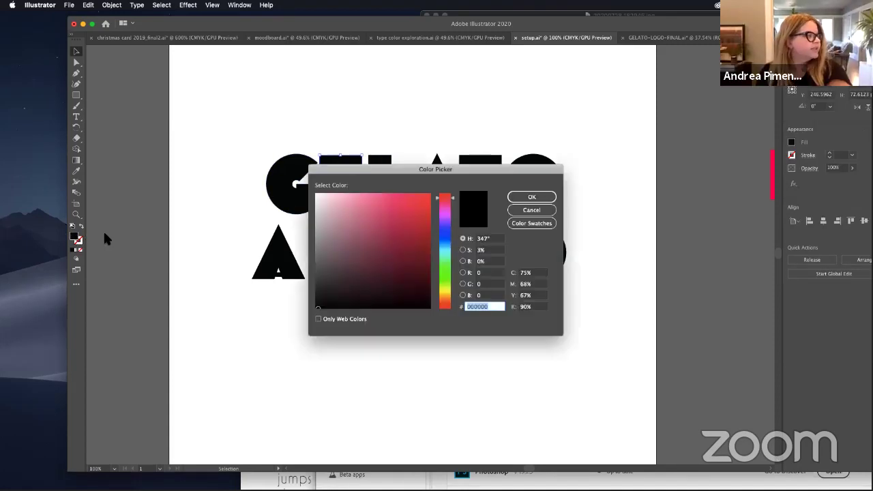
left_click_drag(424, 214, 435, 189)
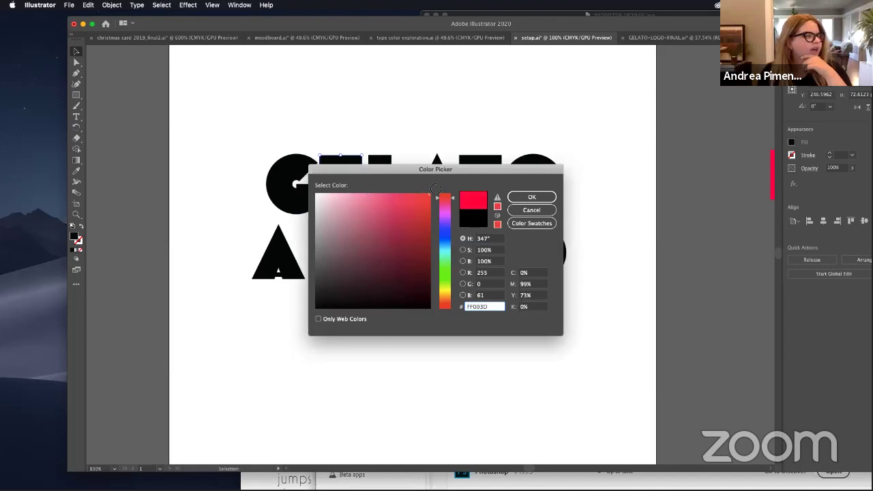
left_click(529, 196)
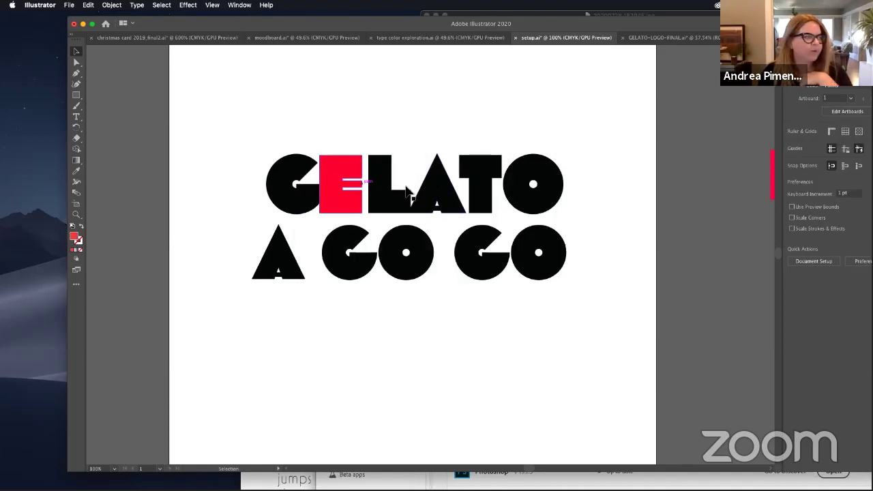
Step: Duplicate the G together with the overlapping red E and place the pair above the word GELATO
left_click(334, 181)
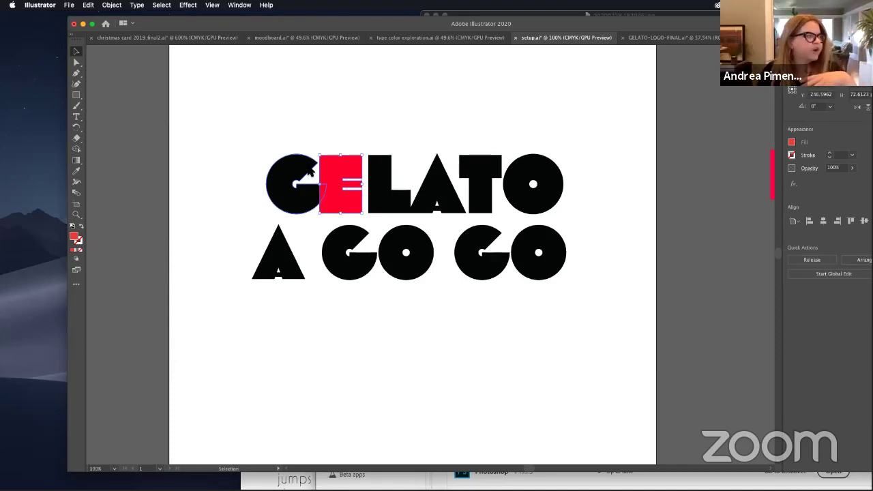
left_click(315, 174)
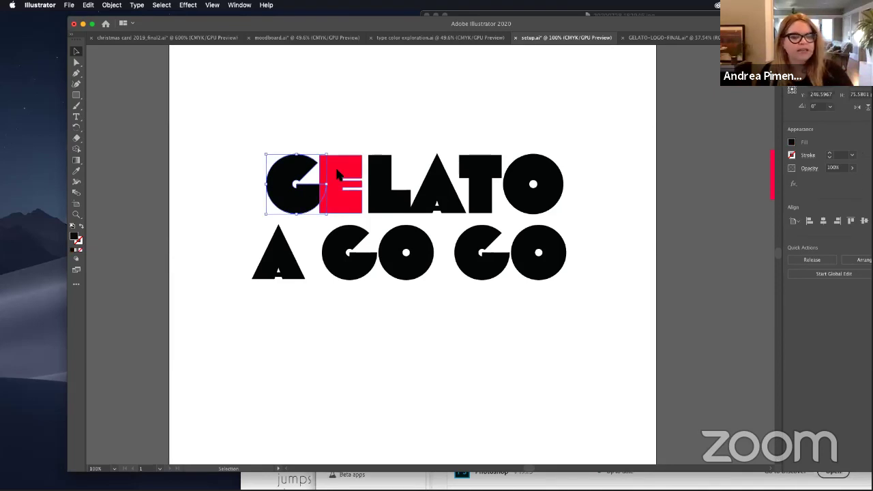
left_click(337, 175, "shift")
key("super+c")
key("super+v")
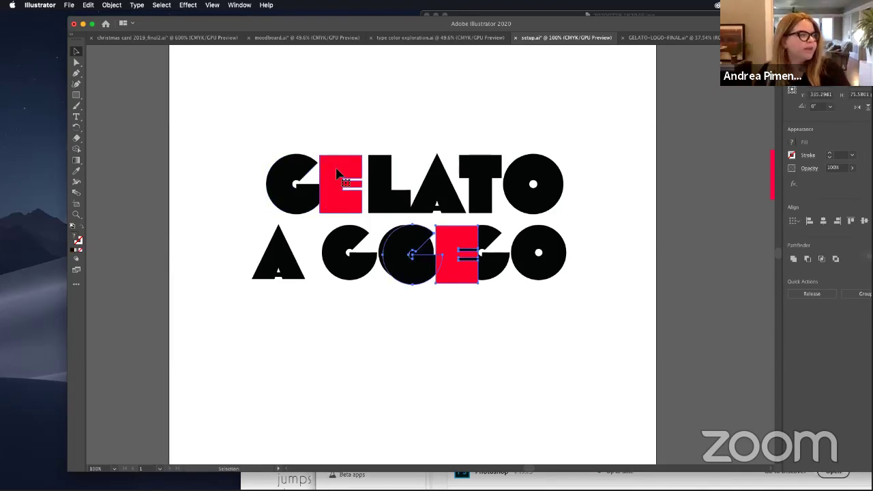
left_click_drag(450, 252, 415, 94)
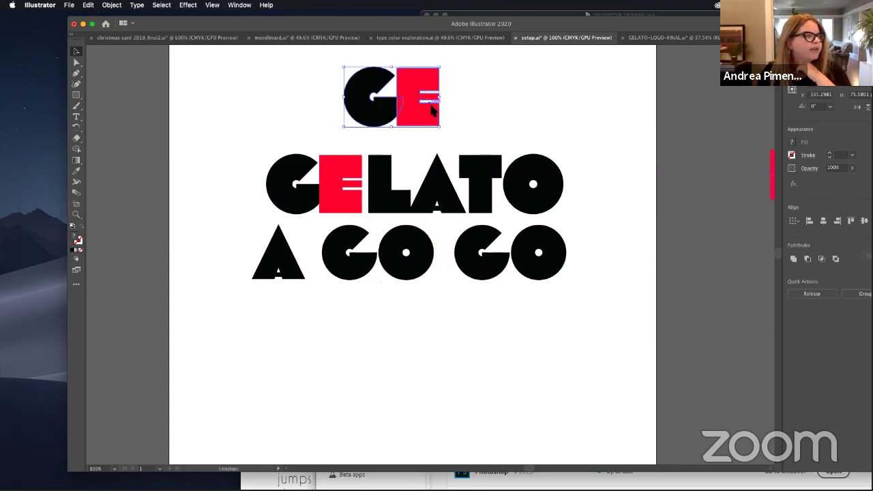
left_click(504, 92)
Step: Display the Pathfinder controls and place them beside the GE copy above the word
left_click(429, 111)
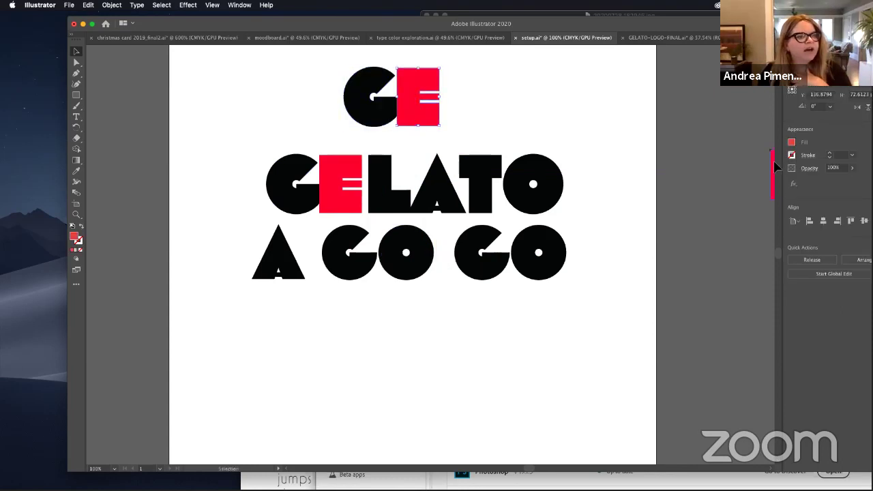
left_click(231, 5)
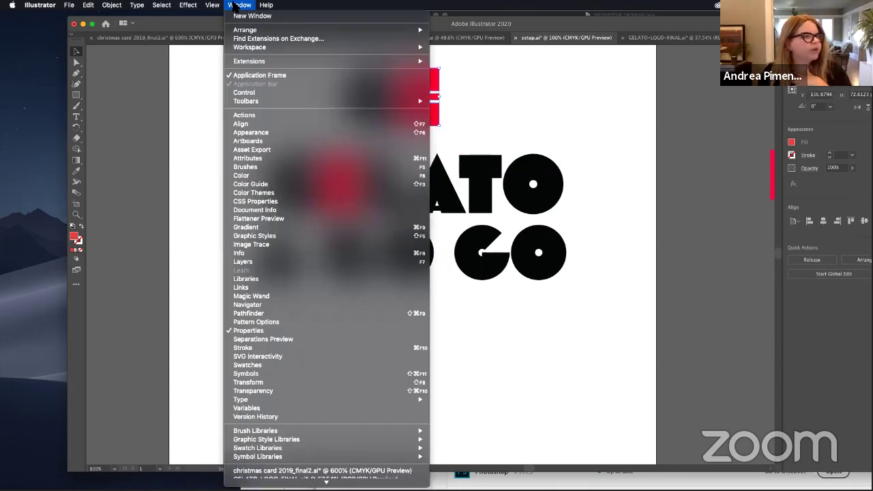
left_click(293, 313)
left_click_drag(99, 312, 544, 81)
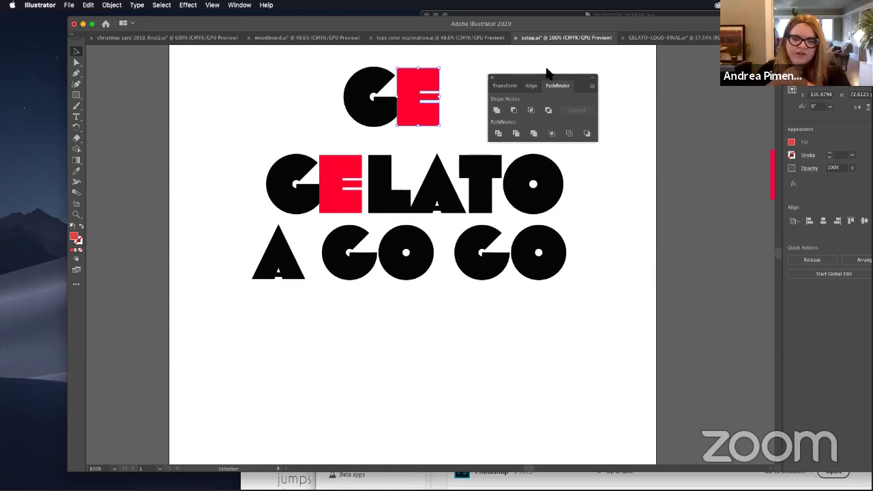
Step: Select the copied G and red E above the word and subtract the E from the G with Minus Front
left_click(443, 98)
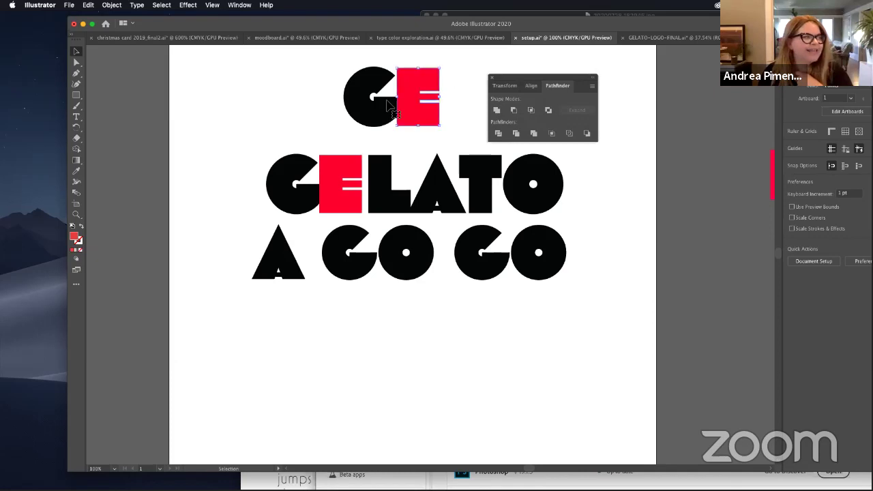
left_click(422, 85)
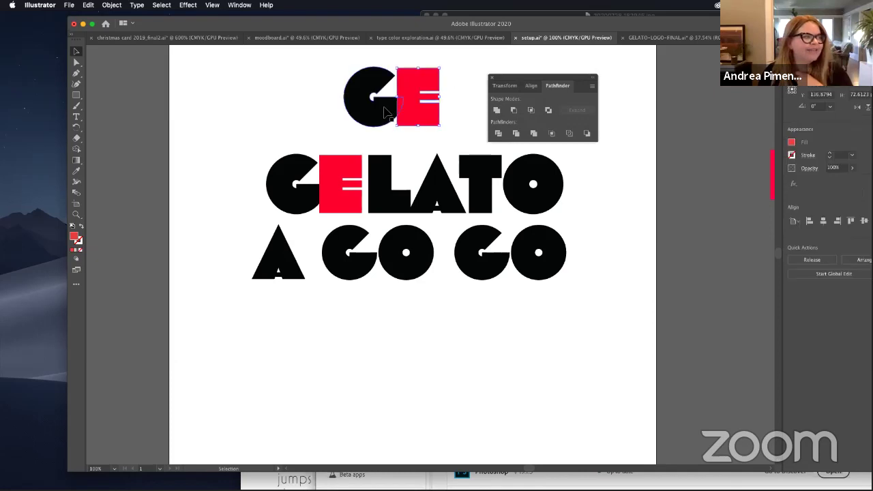
left_click(466, 64)
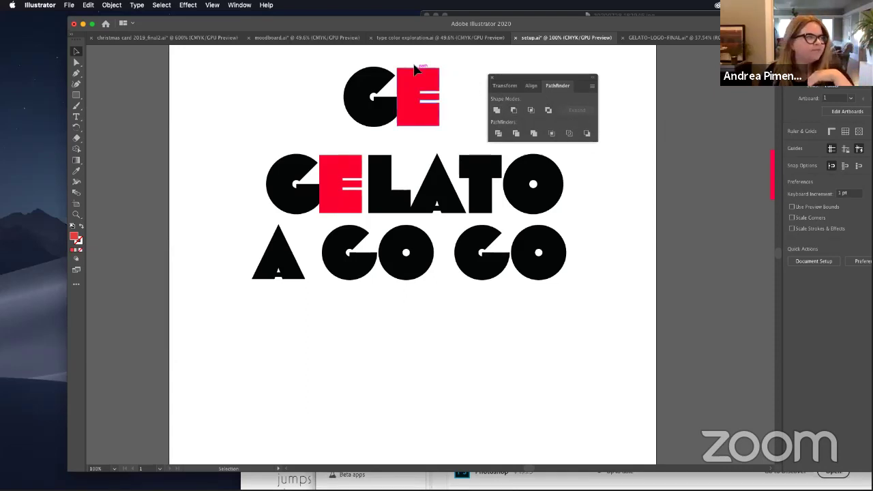
left_click_drag(333, 55, 438, 129)
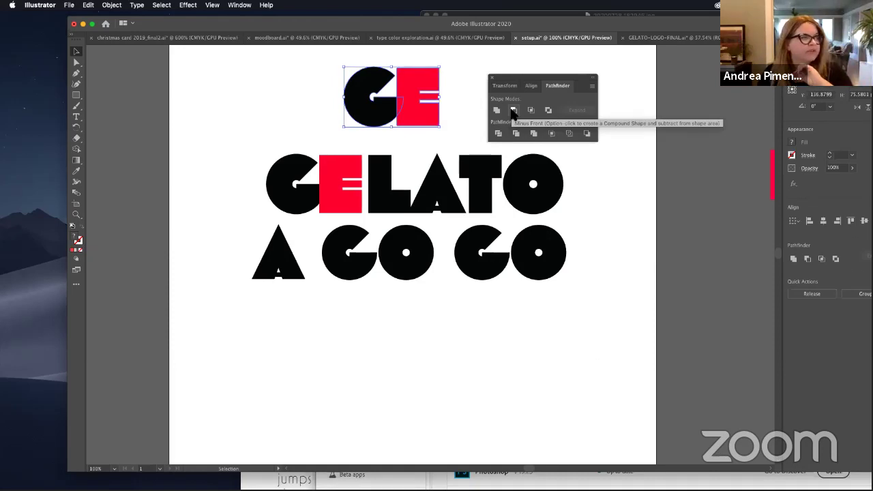
left_click(513, 111)
left_click(455, 78)
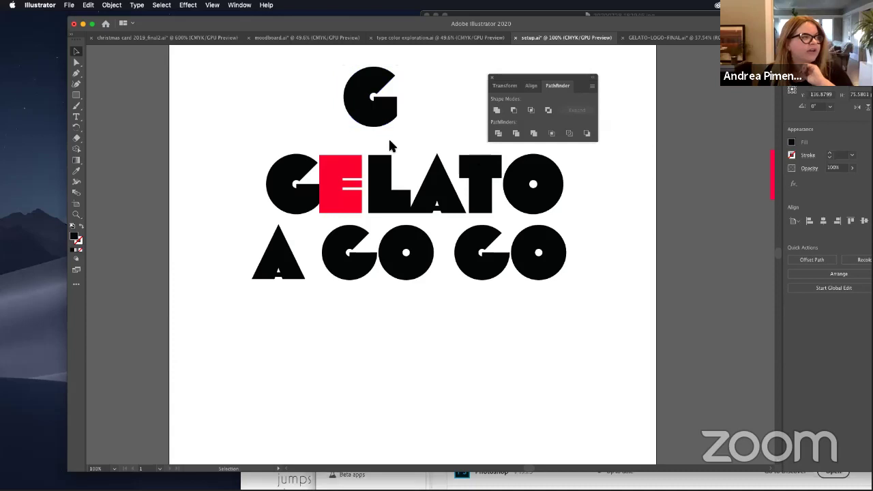
Step: Subtract the red E from the G within the word GELATO using Minus Front
left_click(302, 191)
left_click(340, 206, "shift")
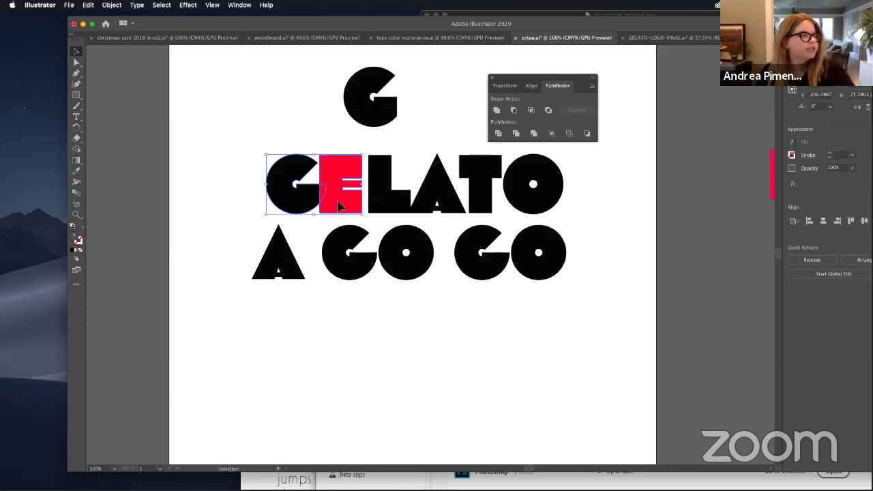
left_click(515, 111)
left_click(424, 123)
Step: Nudge the trimmed G of GELATO about 5 pt to the left to open a gap before the E
left_click(306, 201)
key("Left")
key("Left")
key("Left")
key("Left")
key("Left")
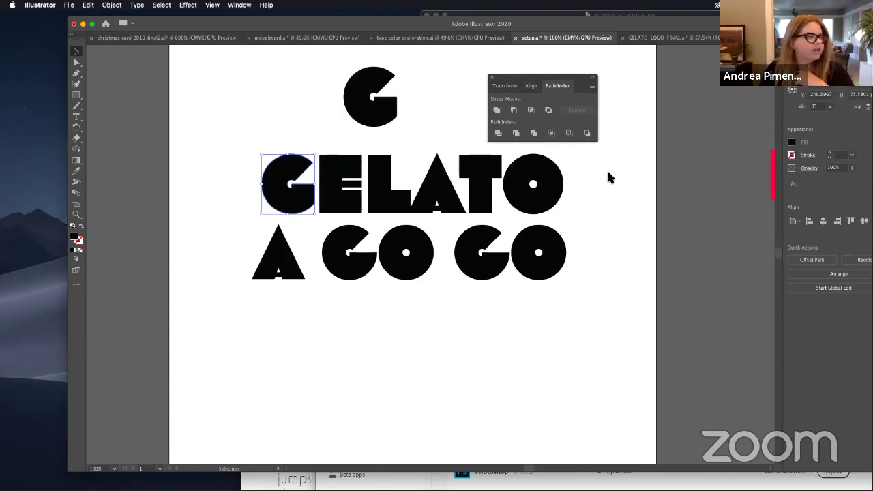
left_click(619, 197)
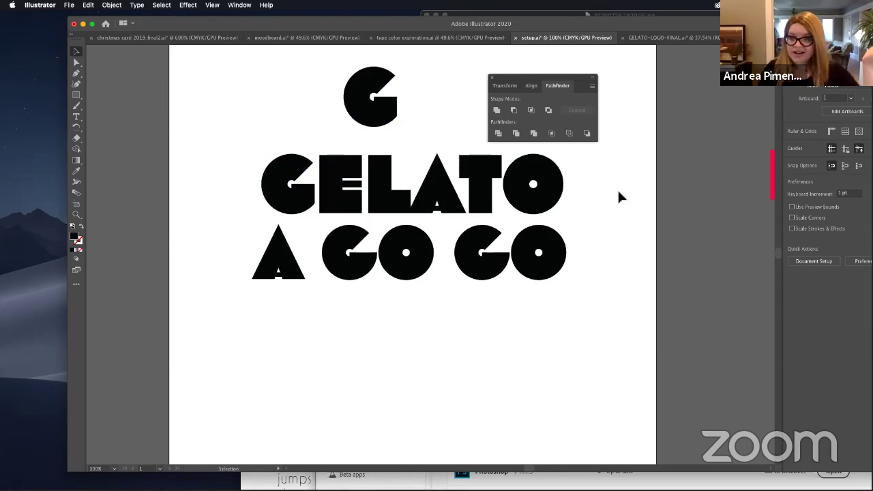
Step: Fine-tune the G's spacing in small nudges so it sits slightly closer to the E, and deselect it
left_click(298, 205)
key("Right")
key("Right")
key("Right")
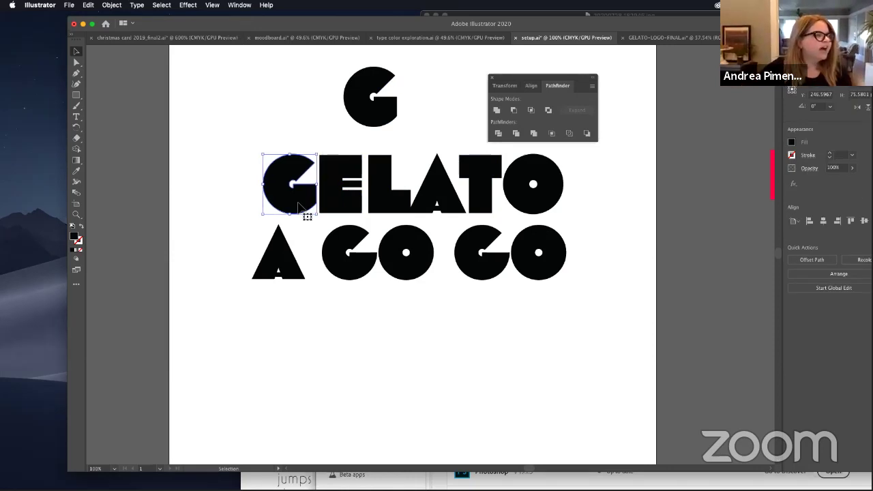
key("Left")
key("Left")
left_click(408, 199)
left_click(418, 173)
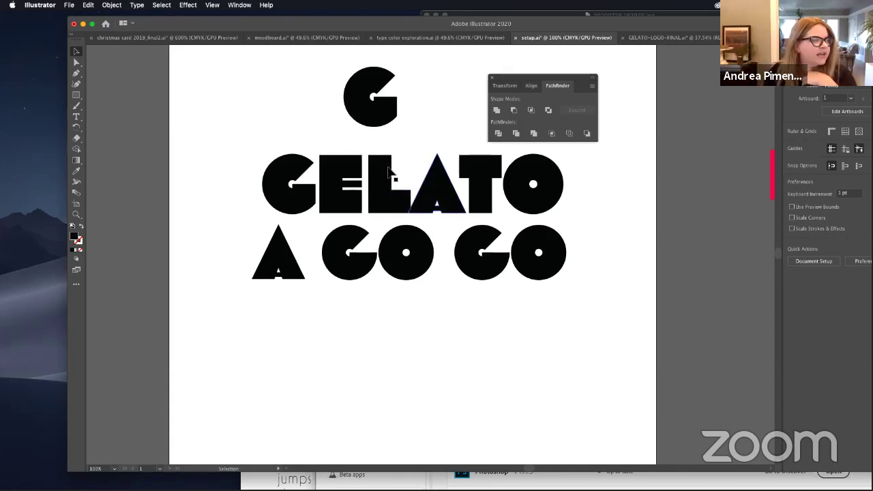
Step: Nudge the L of GELATO to the right until its foot clearly overlaps the A
left_click(401, 201)
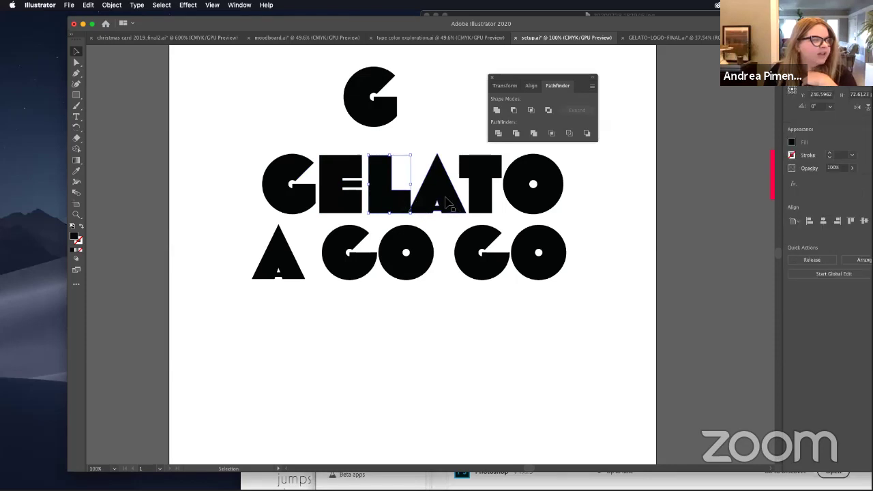
key("Right")
key("Right")
key("Right")
key("Right")
key("Right")
key("Right")
key("Right")
key("Right")
key("Right")
key("Right")
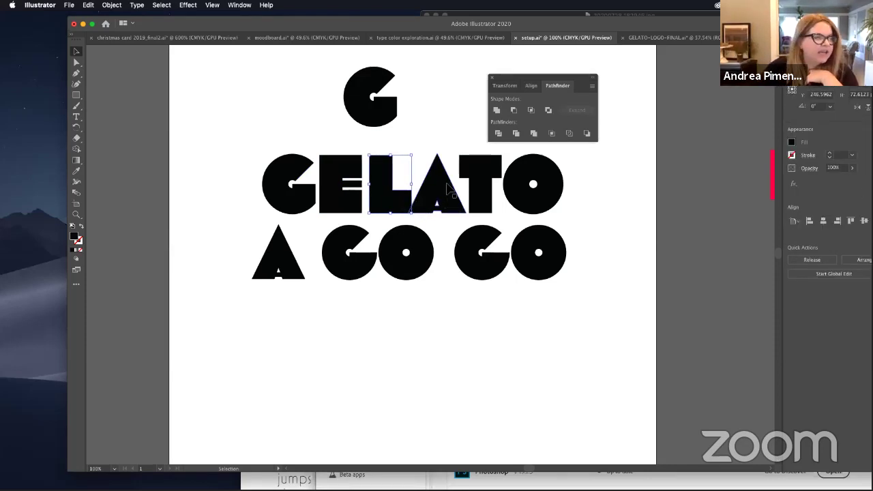
key("Right")
key("Right")
key("Right")
key("Right")
key("Right")
key("Right")
key("Right")
key("Right")
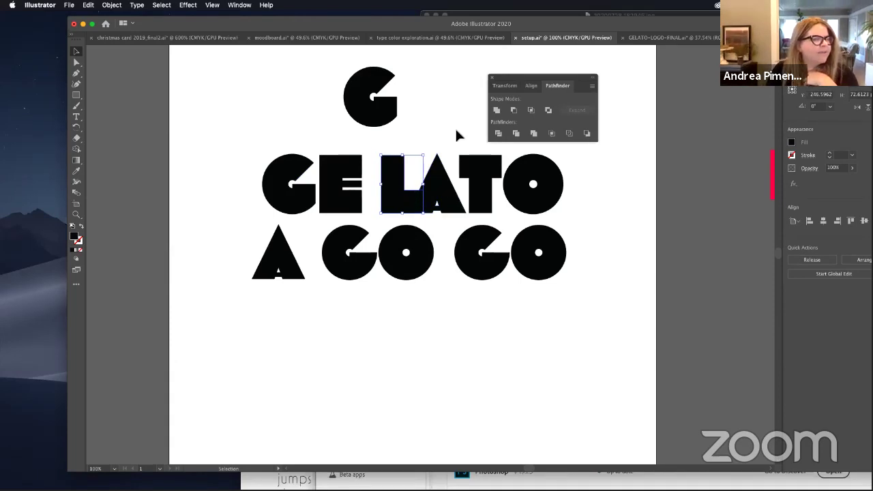
Step: Copy the A of GELATO, paste it in front of the original, and fill the copy with crimson red
left_click(436, 203)
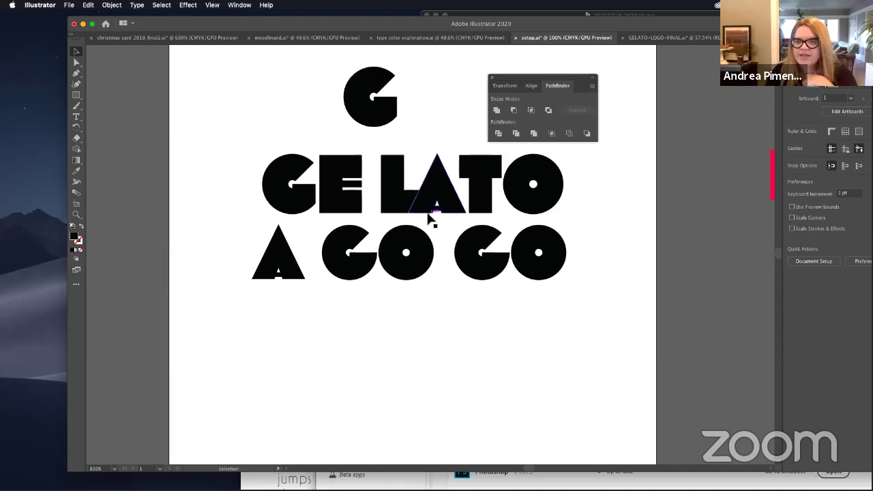
left_click(441, 183)
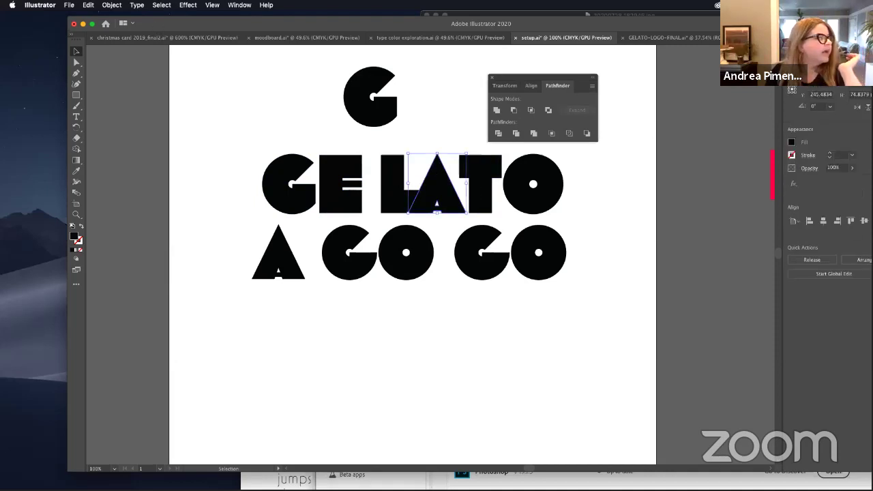
left_click(89, 5)
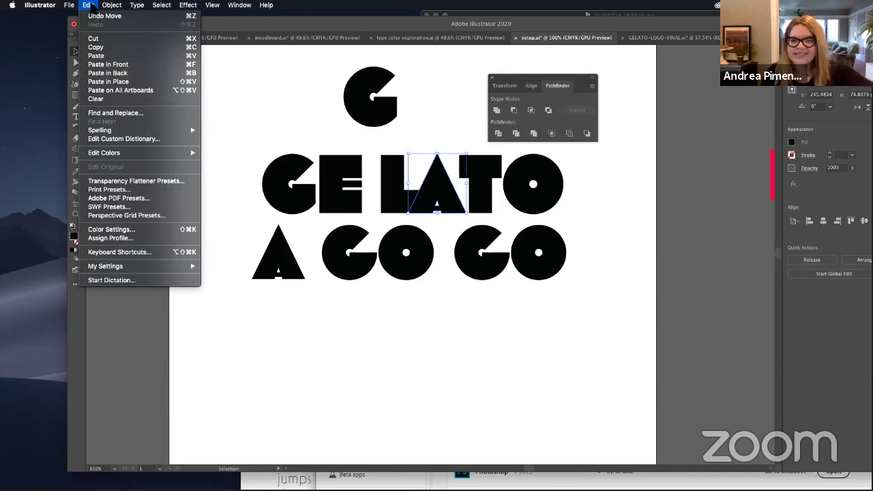
left_click(95, 47)
left_click(85, 6)
left_click(99, 64)
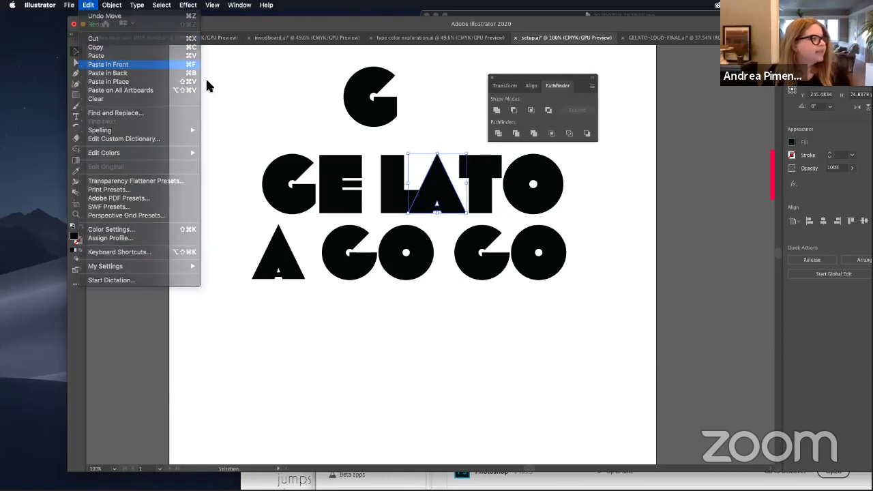
double_click(76, 239)
left_click(411, 218)
left_click(520, 196)
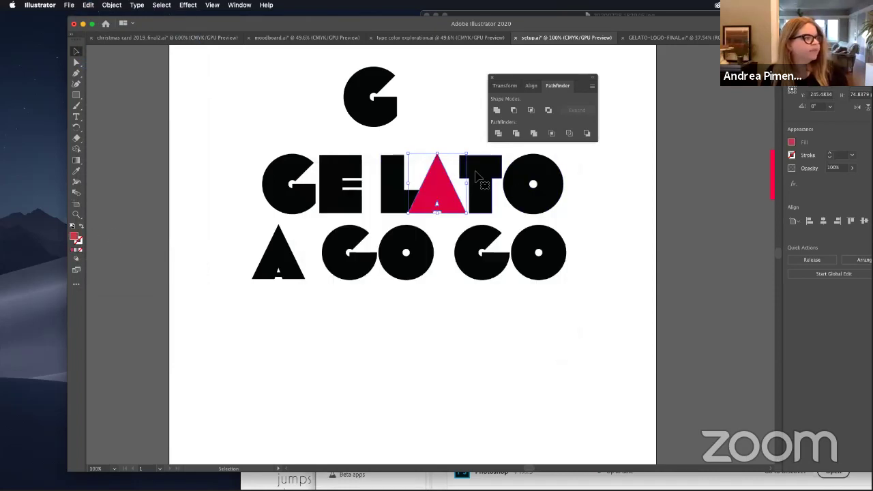
Step: Subtract the red A from the L with Minus Front and nudge the trimmed L left to open a slanted gap
left_click(394, 185, "shift")
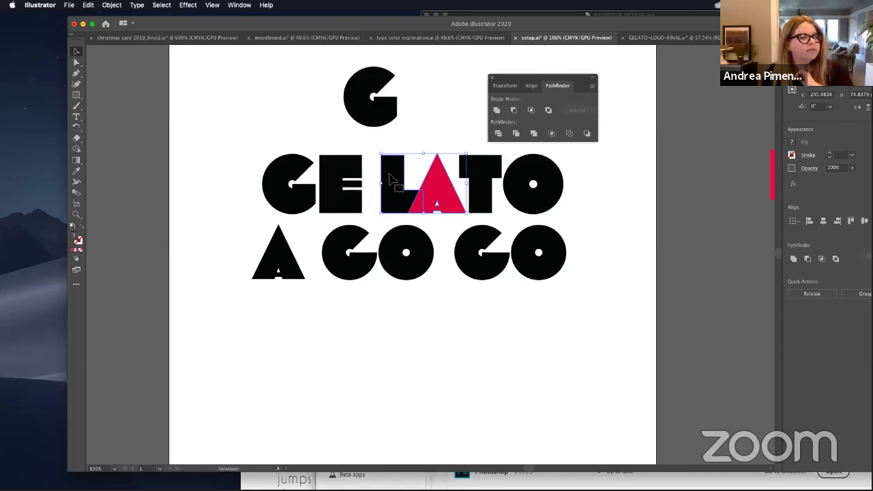
left_click(514, 110)
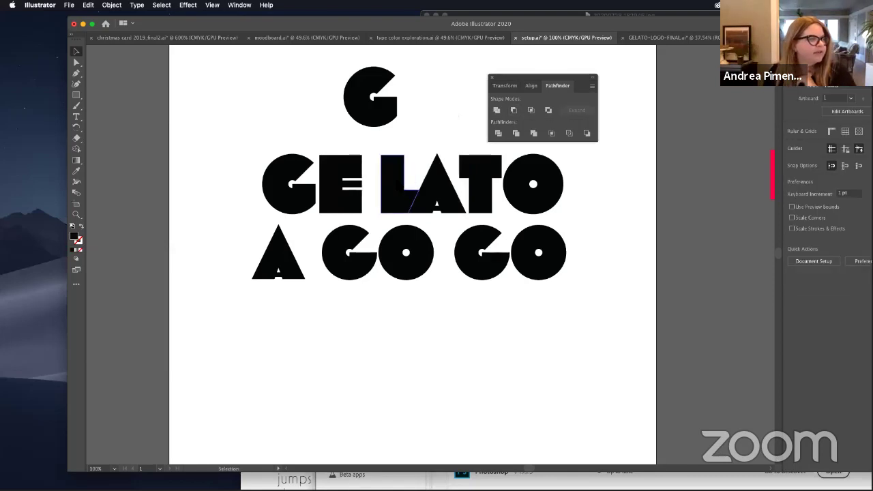
key("Left")
key("Left")
key("Left")
key("Left")
key("Left")
key("Left")
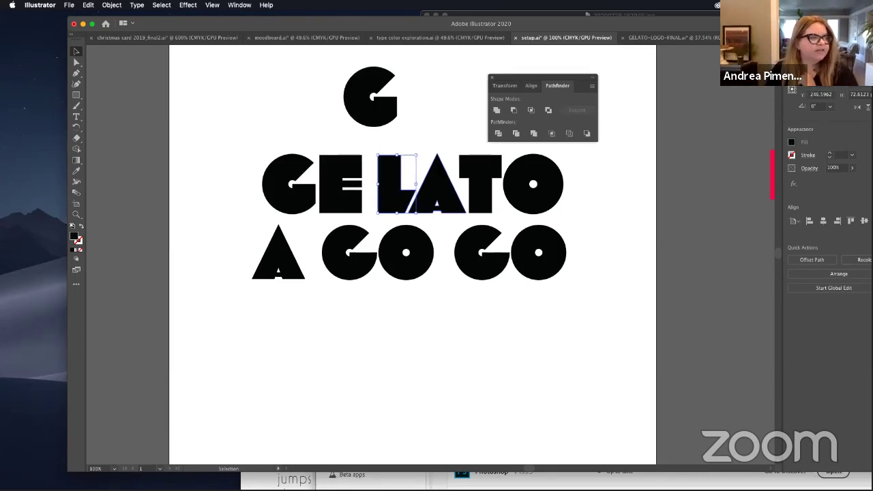
Step: Move the G and E of GELATO together to the right until a narrow gap remains before the L, and deselect them
left_click(633, 195)
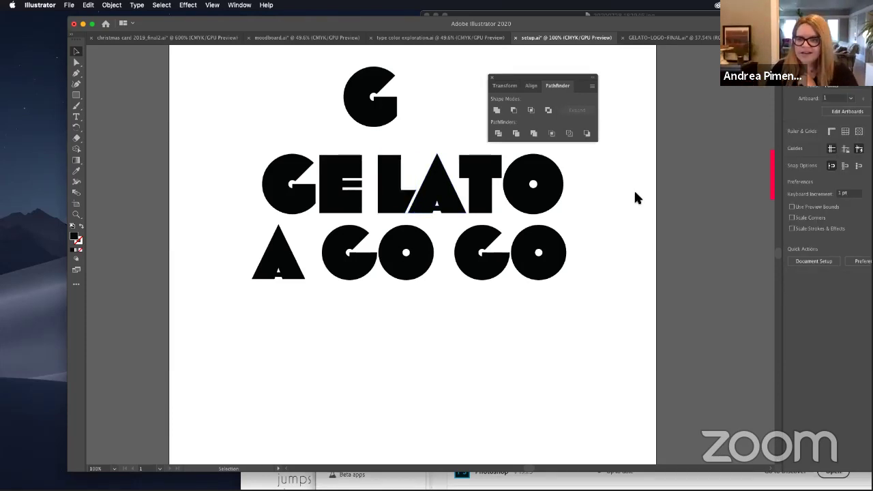
left_click_drag(263, 168, 361, 213)
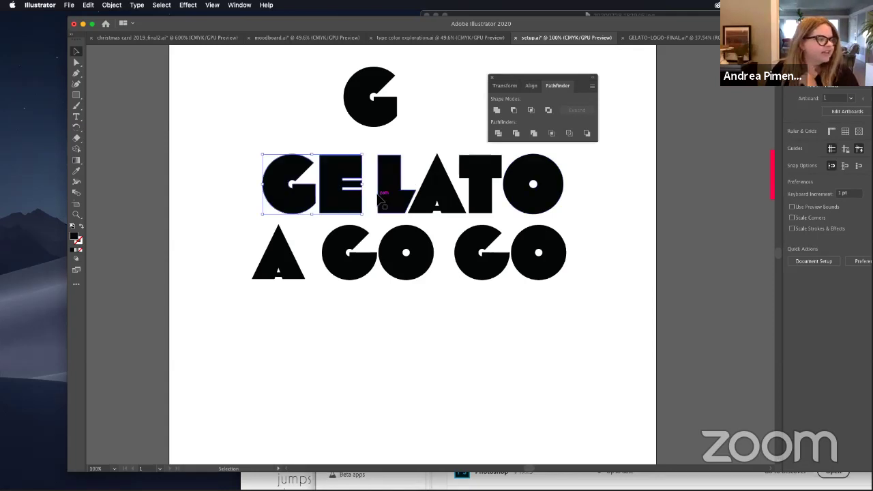
key("Right")
key("Right")
key("Right")
key("Right")
key("Right")
key("Right")
key("Right")
key("Right")
key("Right")
key("Right")
key("Right")
key("Right")
key("Right")
key("Right")
key("Right")
key("Right")
key("Right")
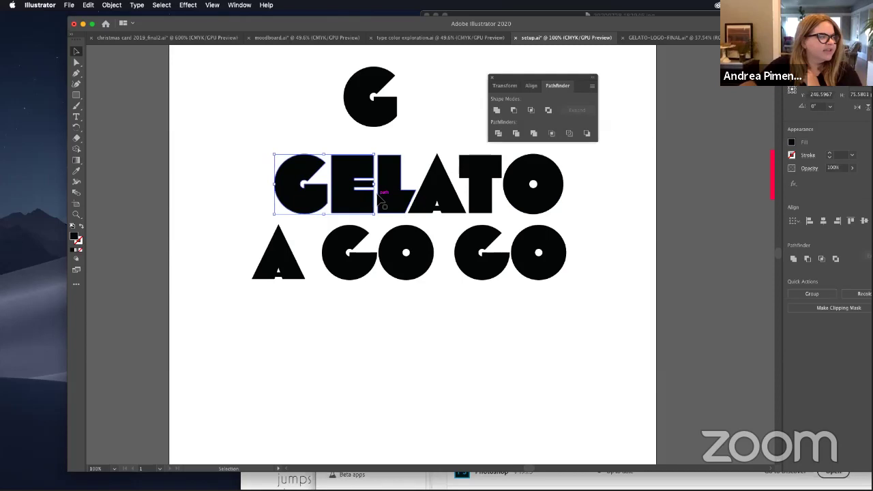
left_click(582, 183)
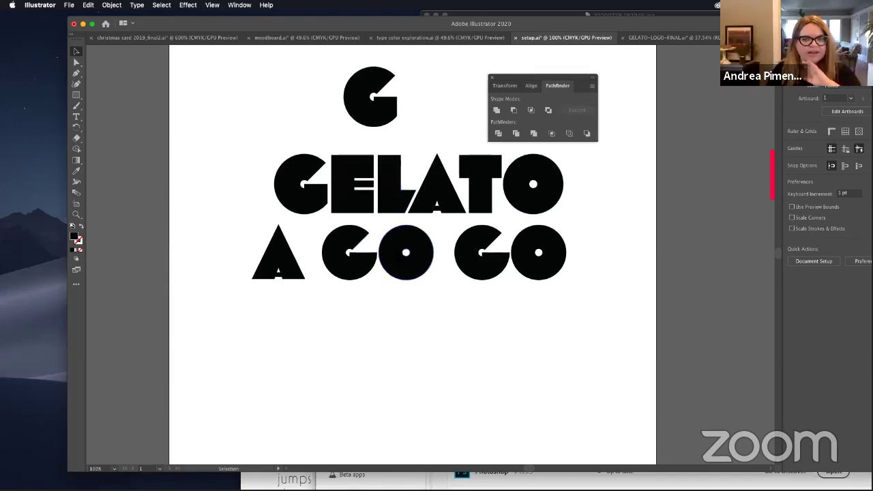
Step: Copy the O of the first GO, paste it in front of the original, and fill the copy with crimson red
left_click(398, 255)
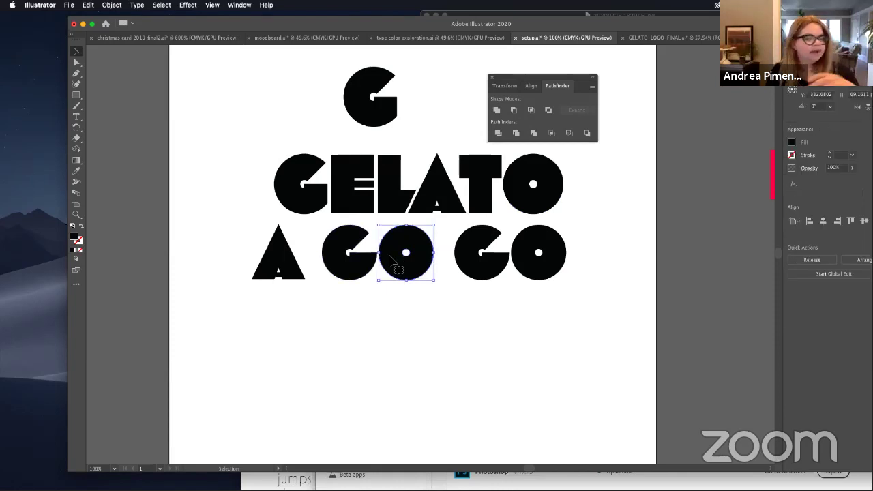
key("a")
left_click(88, 5)
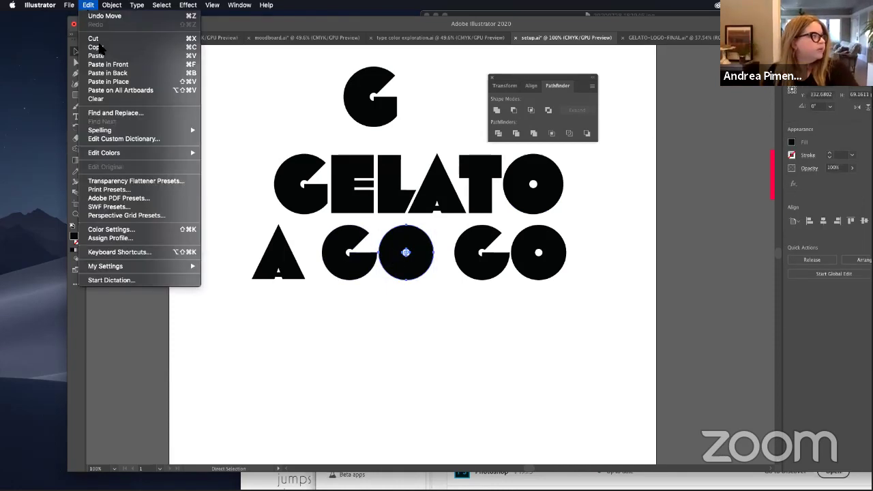
left_click(102, 60)
key("v")
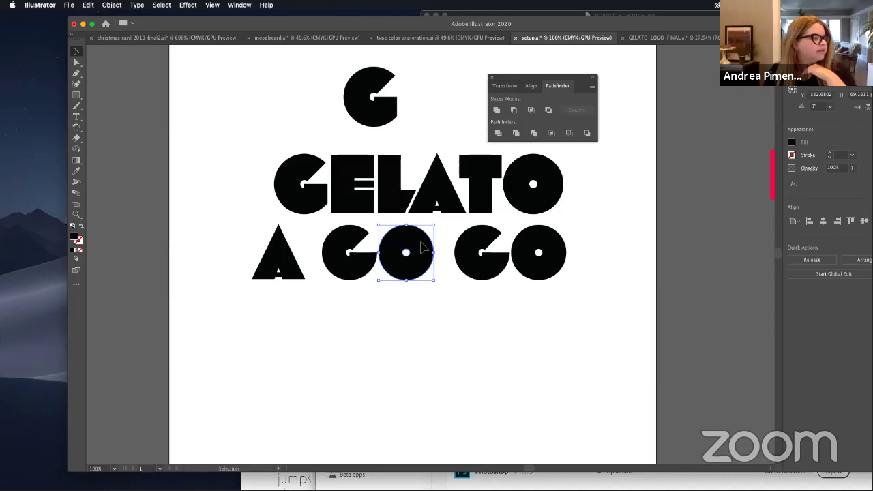
double_click(75, 236)
left_click(417, 216)
left_click(529, 197)
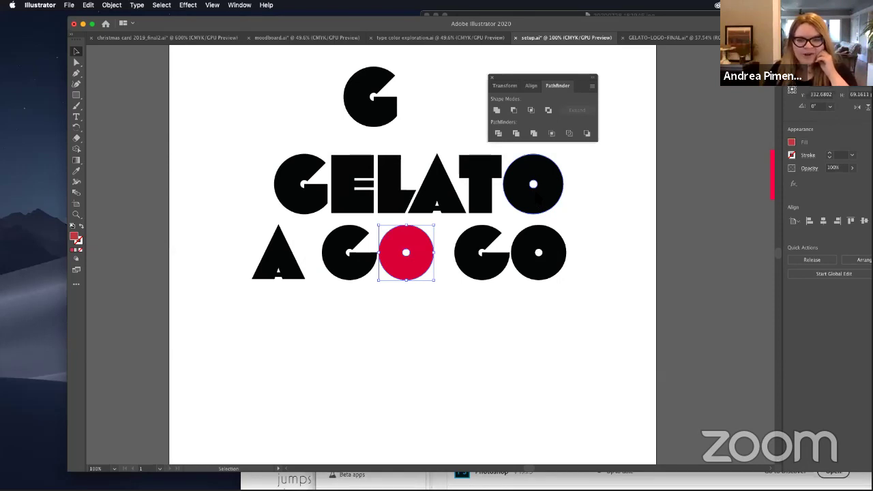
Step: Nudge the G of the first GO to the right until it clearly overlaps the red O
left_click(338, 237)
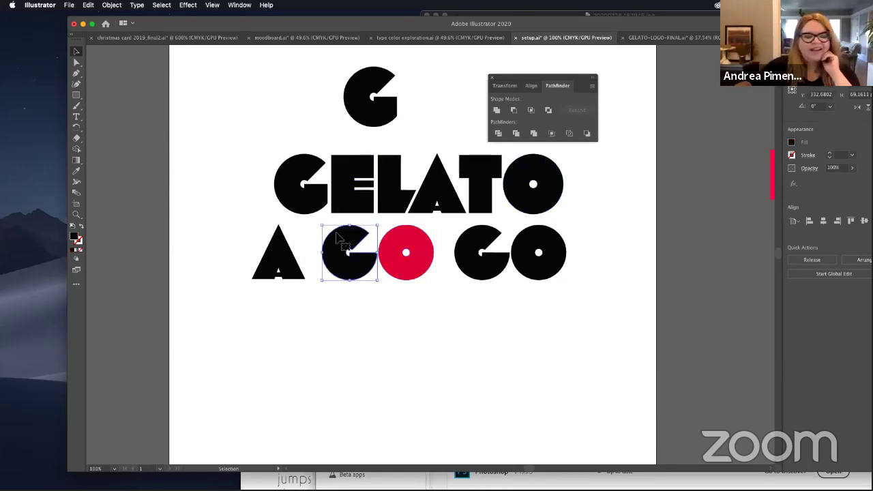
key("Right")
key("Right")
key("Right")
key("Right")
key("Right")
key("Right")
key("Right")
key("Right")
key("Right")
key("Right")
key("Right")
key("Right")
key("Right")
key("Right")
key("Right")
key("Right")
key("Right")
key("Right")
key("Right")
key("Right")
key("Right")
key("Right")
key("Right")
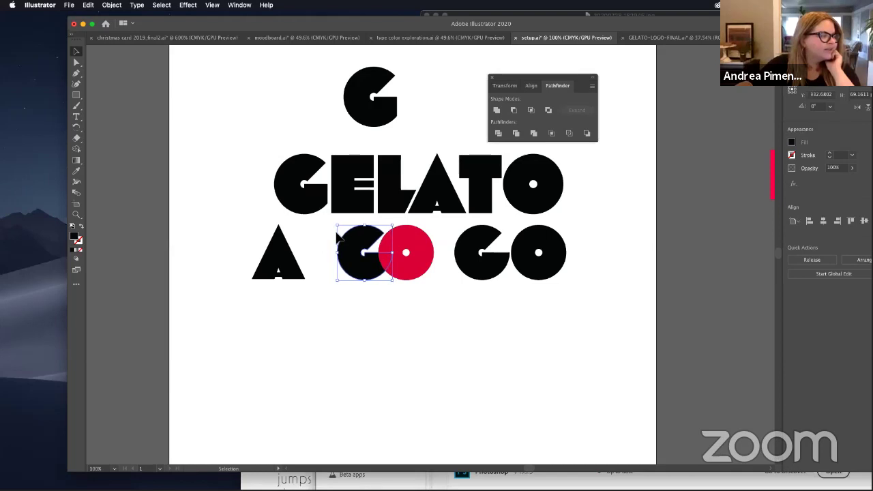
Step: Subtract the red O from the G with Minus Front and shift the trimmed G left to open a thin curved gap
left_click(408, 237, "shift")
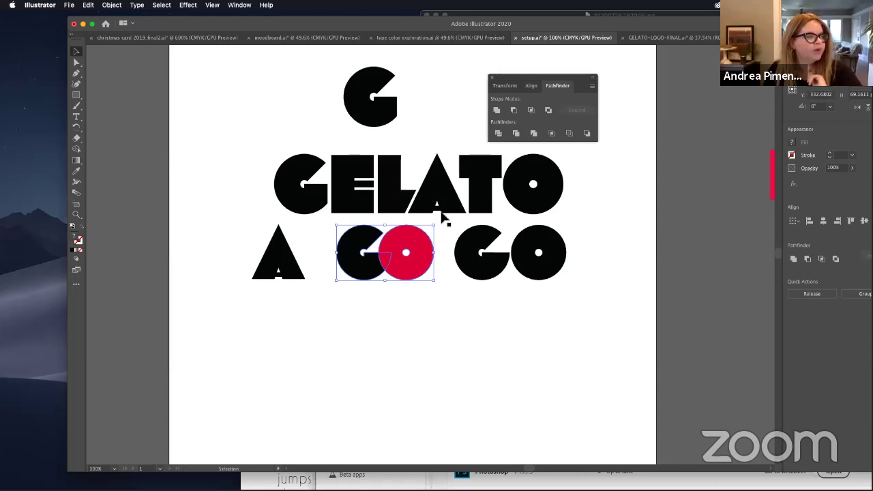
left_click(514, 110)
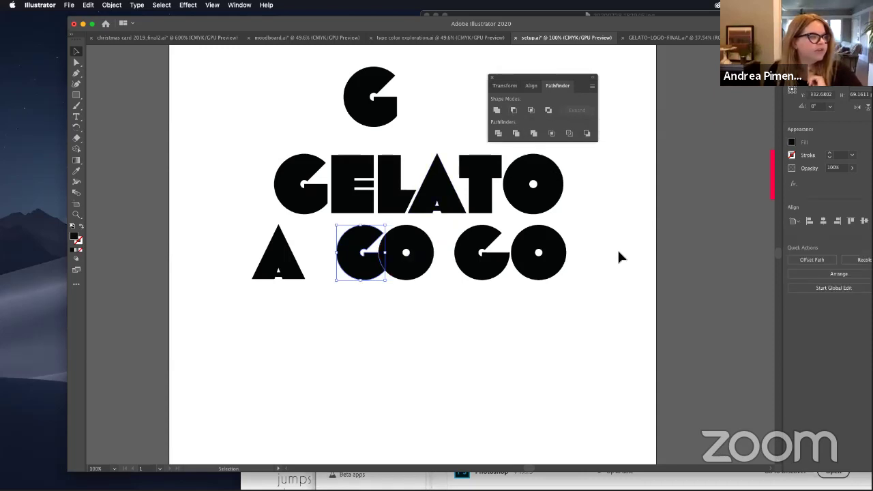
left_click_drag(374, 254, 366, 255)
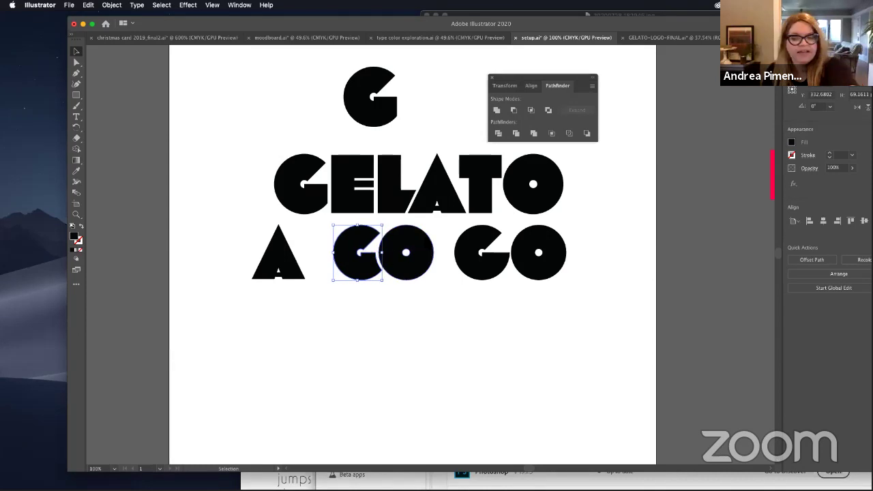
left_click(622, 234)
left_click(349, 271)
key("Left")
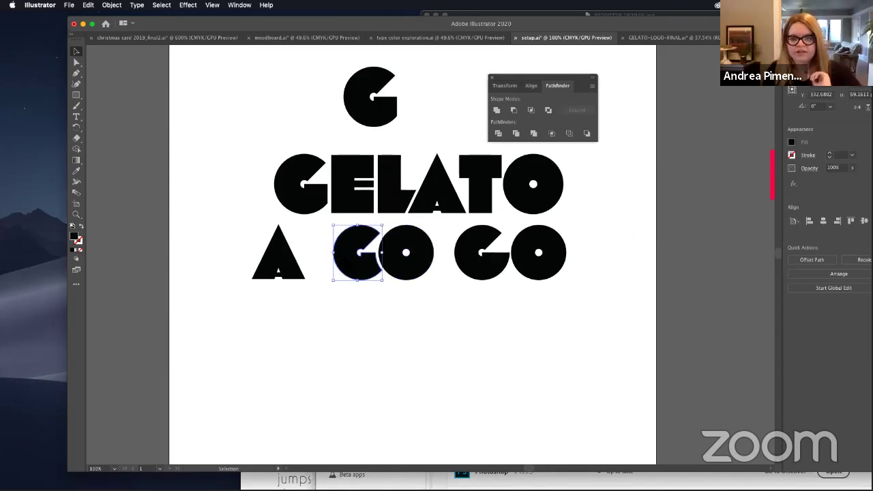
Step: Delete the untrimmed second GO and paste a copy of the trimmed GO in front of the original
left_click_drag(452, 230, 590, 288)
key("Delete")
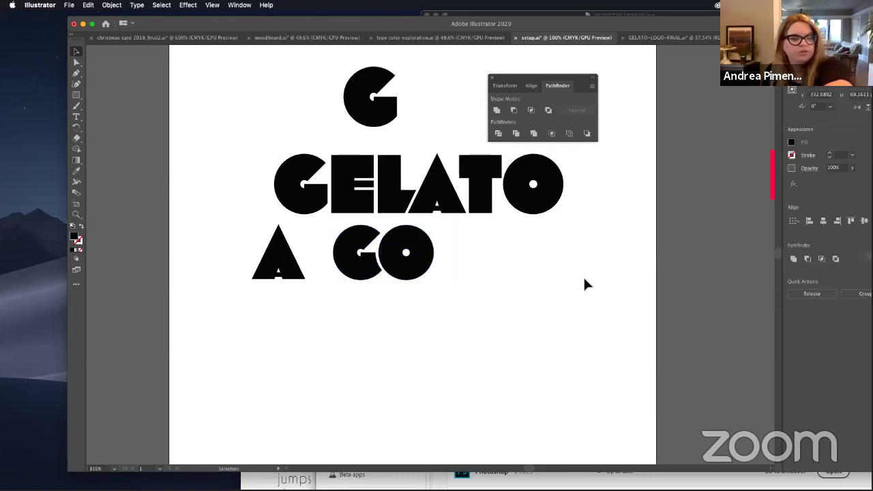
left_click(349, 278)
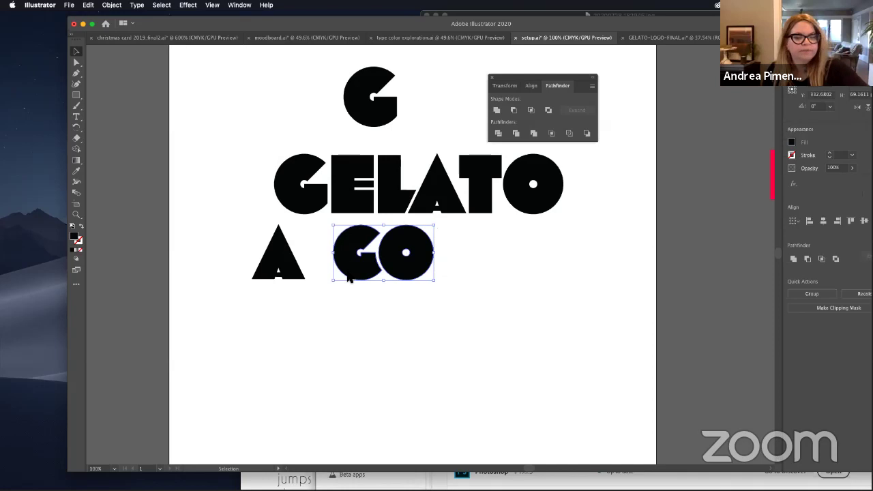
key("a")
left_click(88, 5)
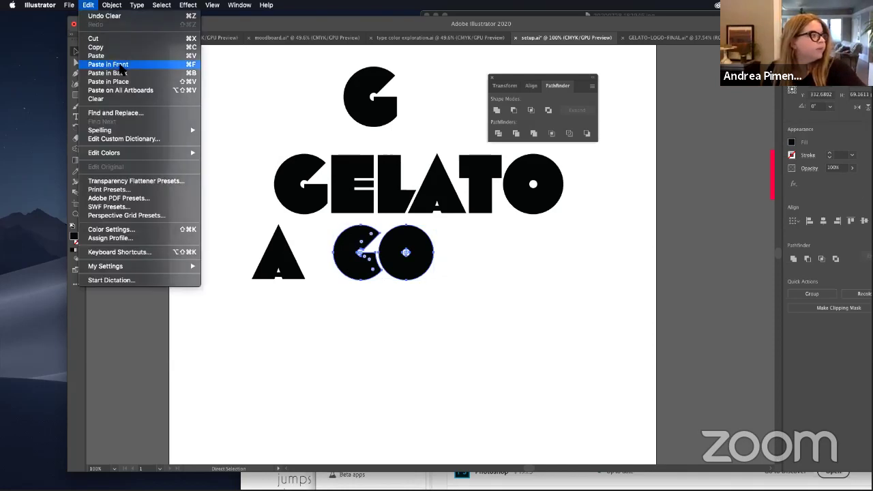
left_click(144, 66)
key("v")
Step: Nudge the copied GO to the right until it stands beside the first GO with a small gap between them
key("Right")
key("Right")
key("Right")
key("Right")
key("Right")
key("Right")
key("Right")
key("Right")
key("Right")
key("Right")
key("Right")
key("Right")
key("Right")
key("Right")
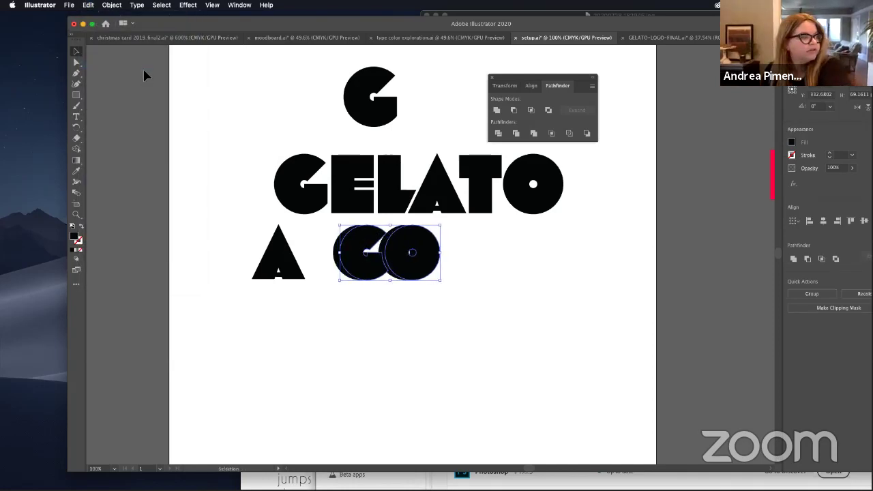
key("Right")
key("Right")
key("Right")
key("Right")
key("Right")
key("Right")
key("Right")
key("Right")
key("Right")
key("Right")
key("Right")
key("Right")
key("Right")
key("Right")
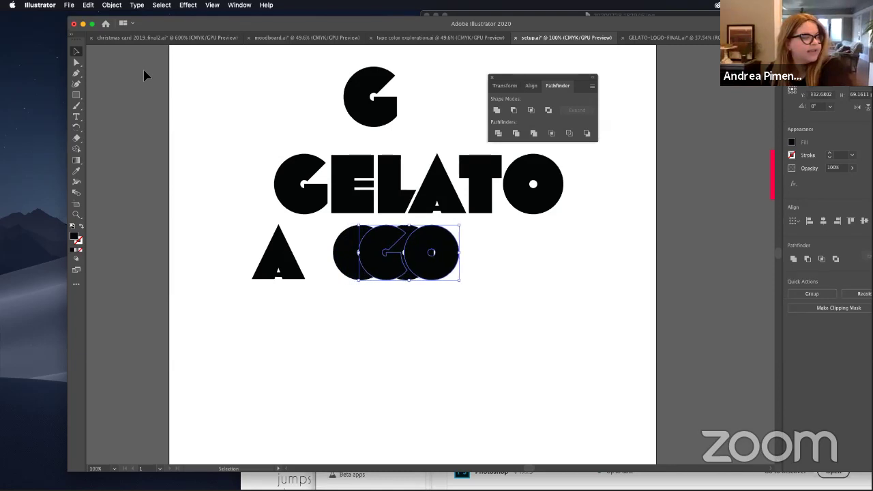
key("Right")
key("Right")
key("Right")
key("Right")
key("Right")
key("Right")
key("Right")
key("Right")
key("Right")
key("Right")
key("Right")
key("Right")
key("Right")
key("Right")
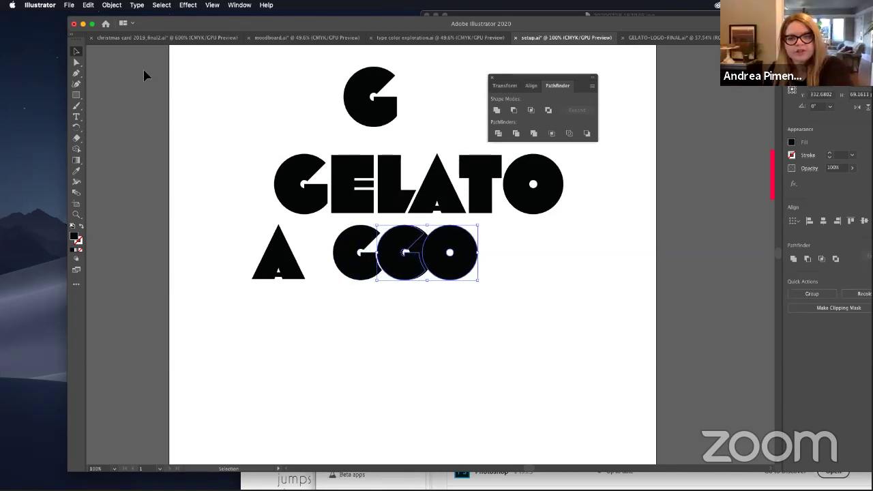
key("Right")
key("Right")
key("Right")
key("Right")
key("Right")
key("Right")
key("Right")
key("Right")
key("Right")
key("Right")
key("Right")
key("Right")
key("Right")
key("Right")
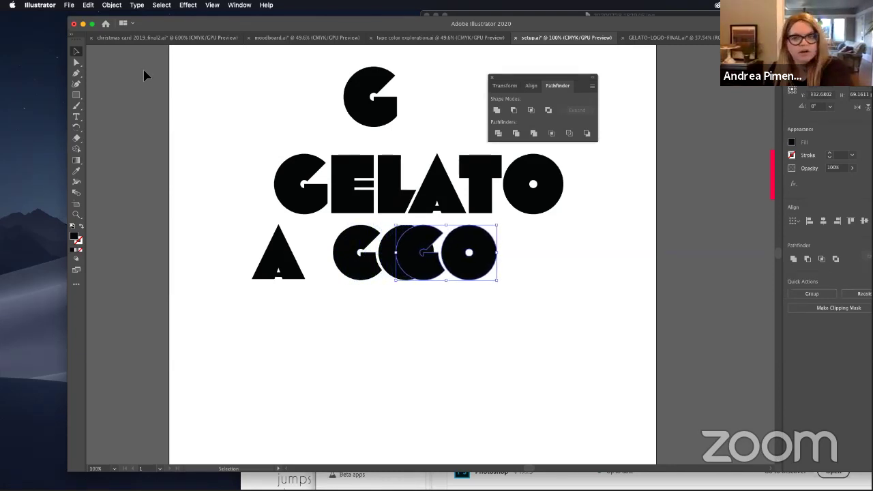
key("Right")
key("Right")
key("Right")
key("Right")
key("Right")
key("Right")
key("Right")
key("Right")
key("Right")
key("Right")
key("Right")
key("Right")
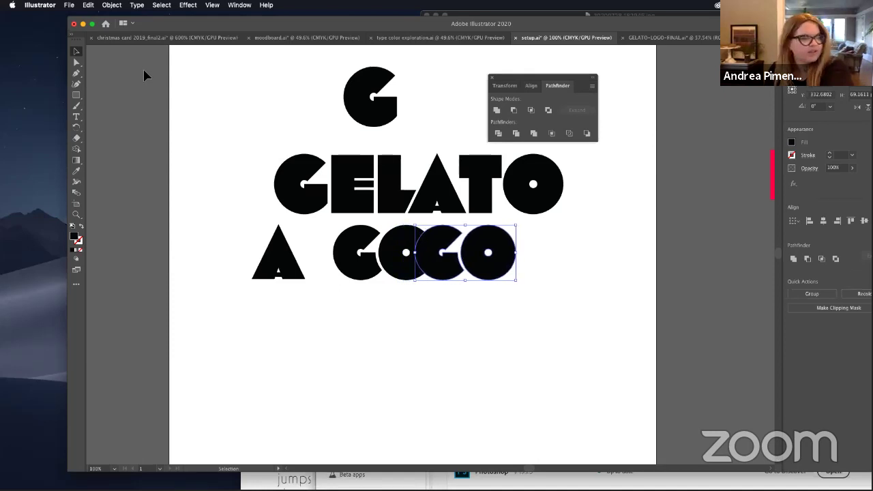
key("Right")
key("Right")
key("Right")
key("Right")
key("Right")
key("Right")
key("Right")
key("Right")
key("Right")
key("Right")
key("Right")
key("Right")
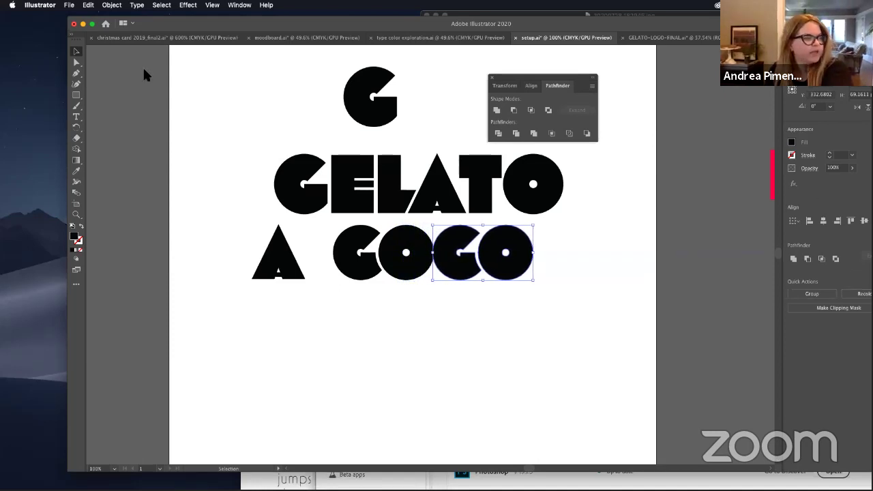
key("Right")
key("Right")
key("Right")
key("Right")
key("Right")
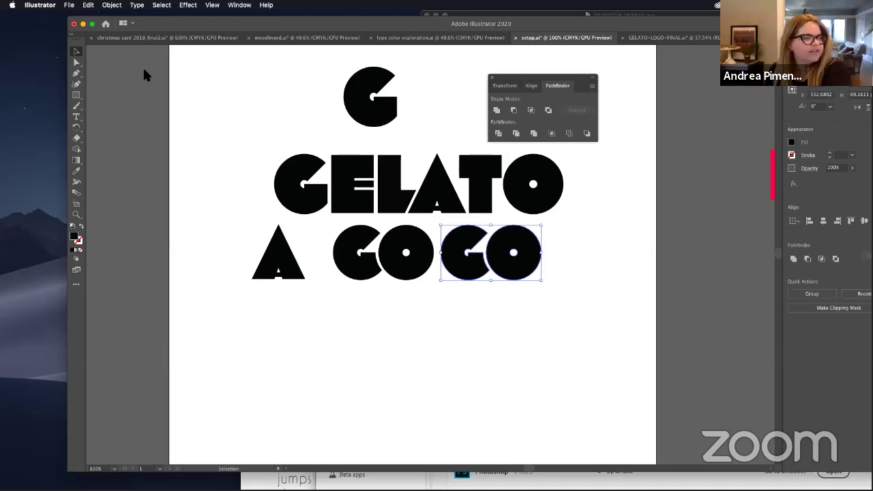
key("Right")
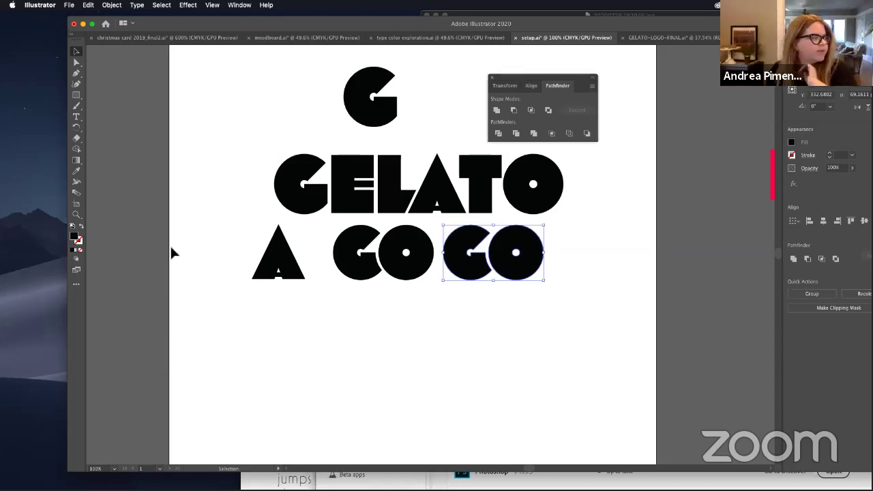
Step: Nudge the A of the second line to the right until it sits just beside the first GO, and deselect it
left_click(278, 255)
key("Right")
key("Right")
key("Right")
key("Right")
key("Right")
key("Right")
key("Right")
key("Right")
key("Right")
key("Right")
key("Right")
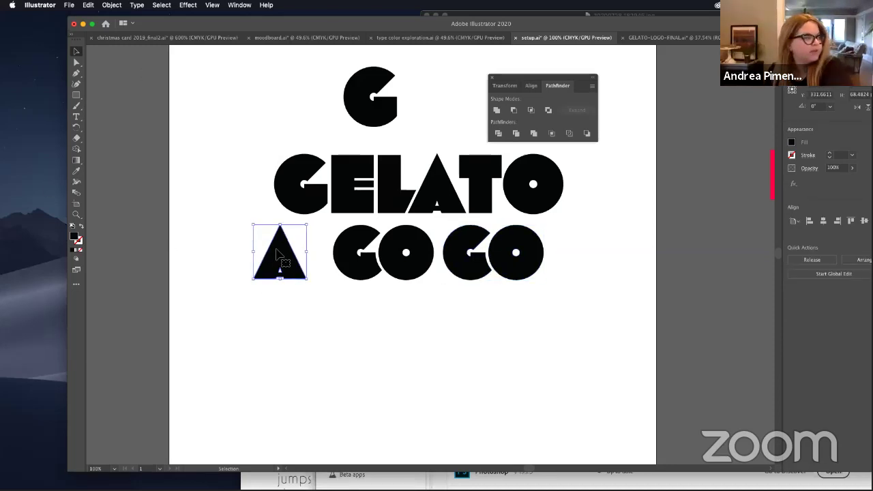
key("Right")
key("Right")
key("Right")
key("Right")
key("Right")
key("Right")
key("Right")
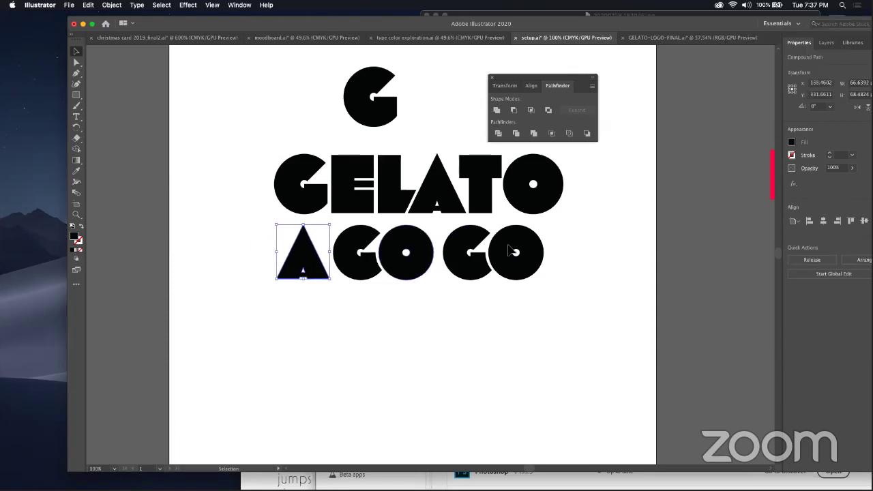
left_click(603, 243)
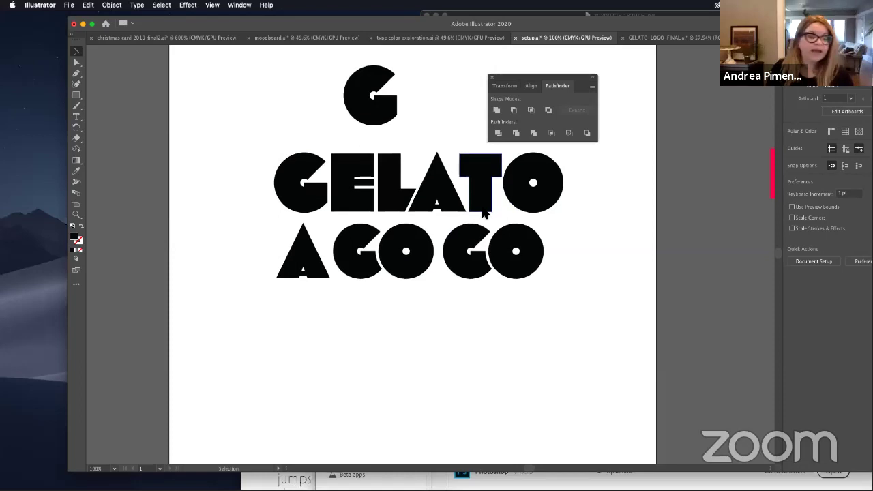
Step: Add a Lorem ipsum placeholder text box beside the single G and convert its type to outlines
left_click(76, 116)
left_click_drag(204, 71, 300, 131)
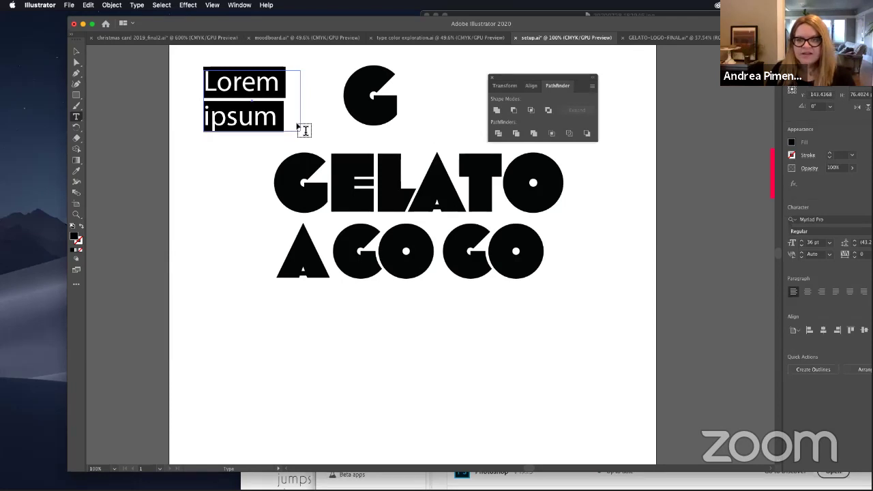
left_click(136, 5)
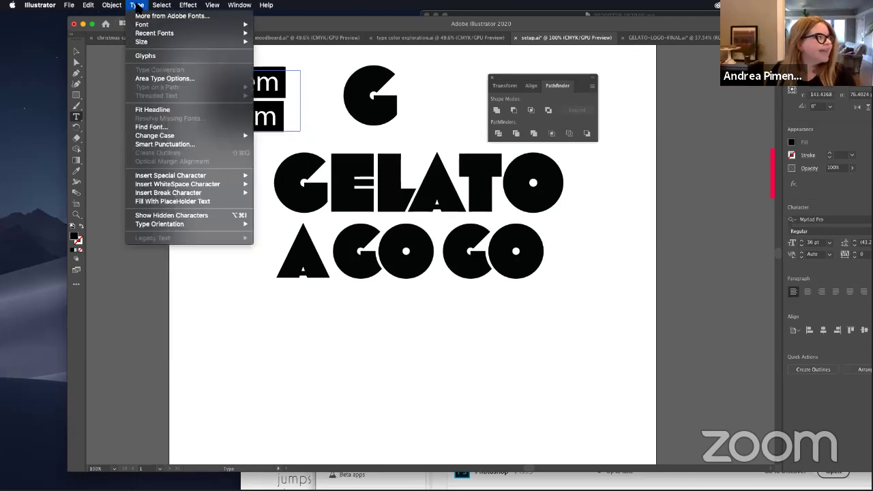
left_click(296, 72)
left_click(77, 55)
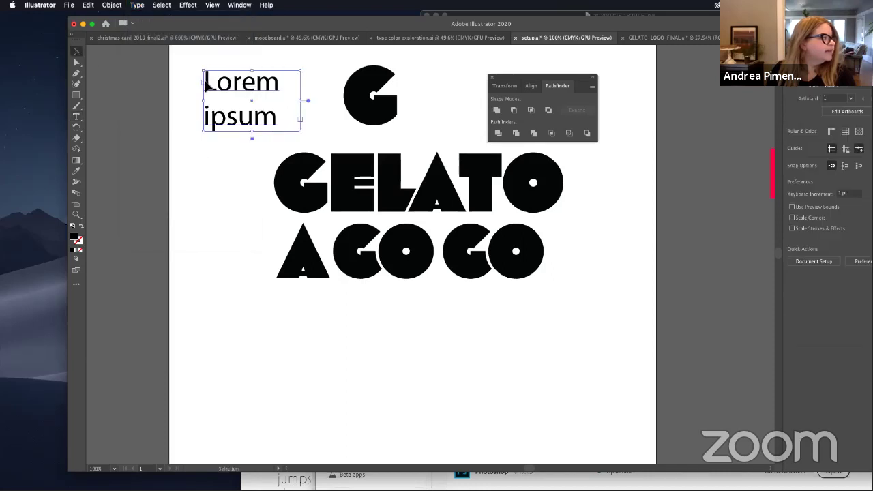
left_click(136, 5)
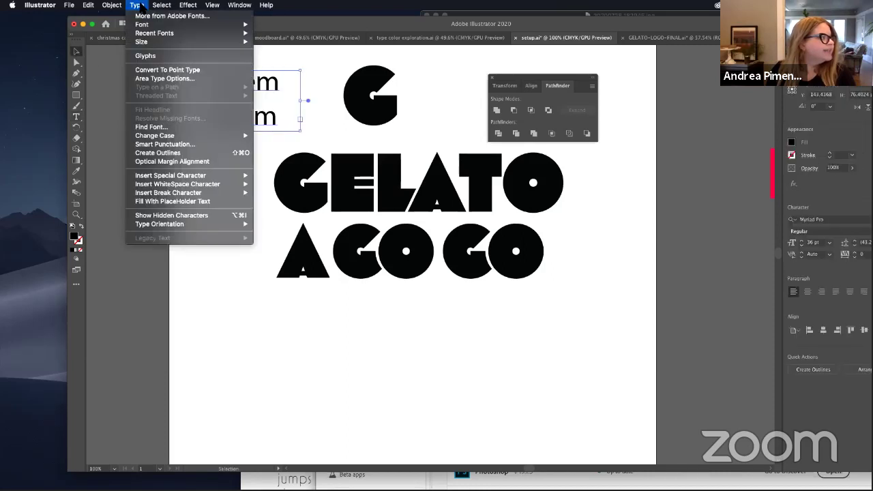
left_click(175, 155)
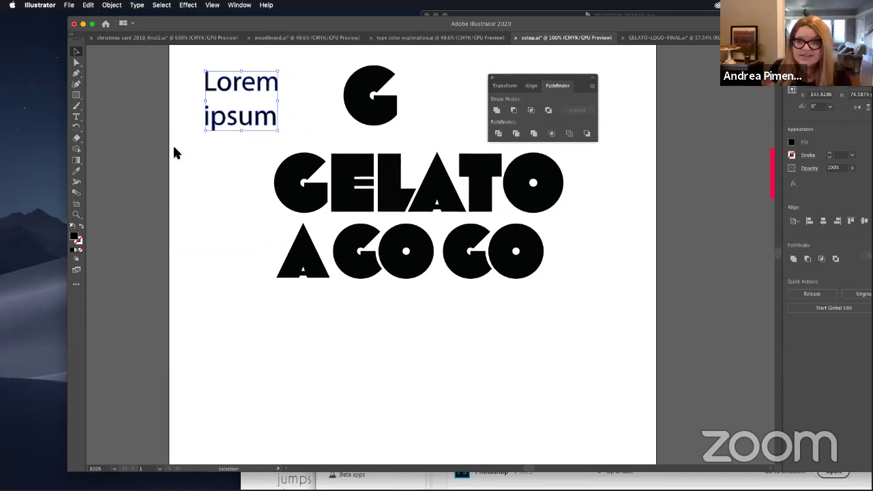
Step: Ungroup the outlined Lorem ipsum letters and select the m on its own
right_click(233, 85)
left_click(261, 156)
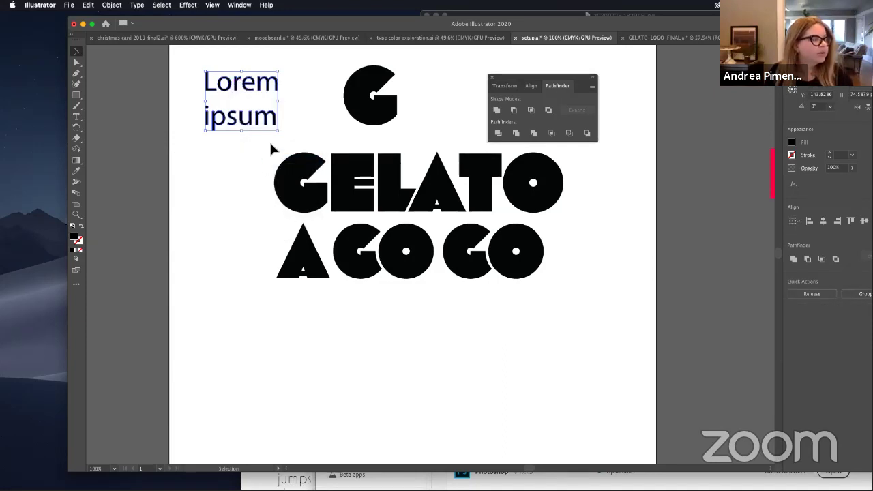
left_click(270, 84)
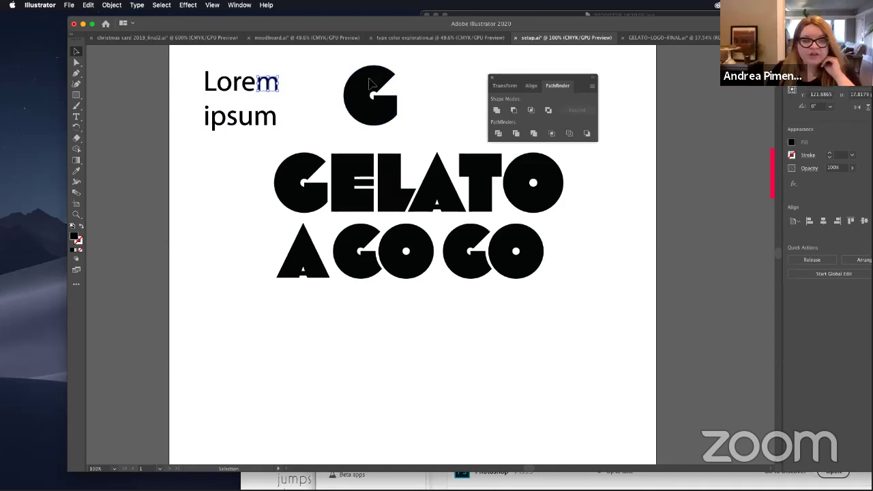
left_click(454, 78)
left_click(240, 5)
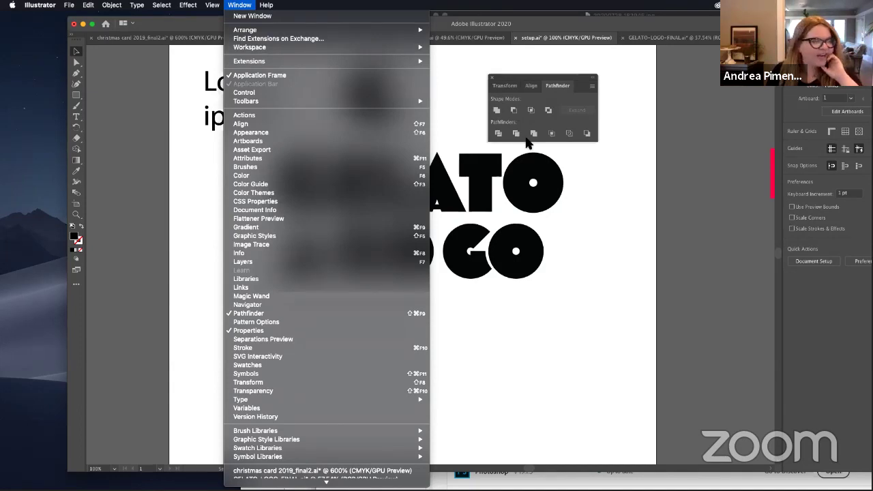
left_click(496, 112)
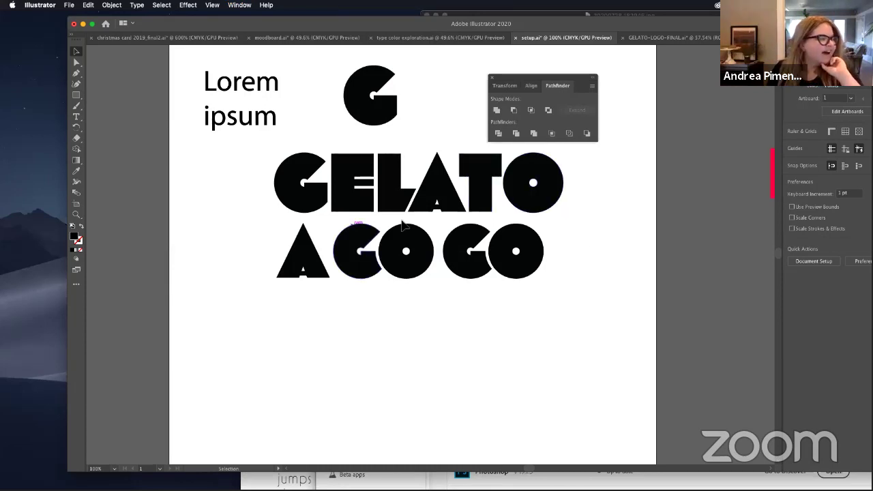
Step: Scale up the A GO GO line until its outer edge aligns with GELATO, and nudge it up closer beneath that word
left_click_drag(271, 224, 530, 291)
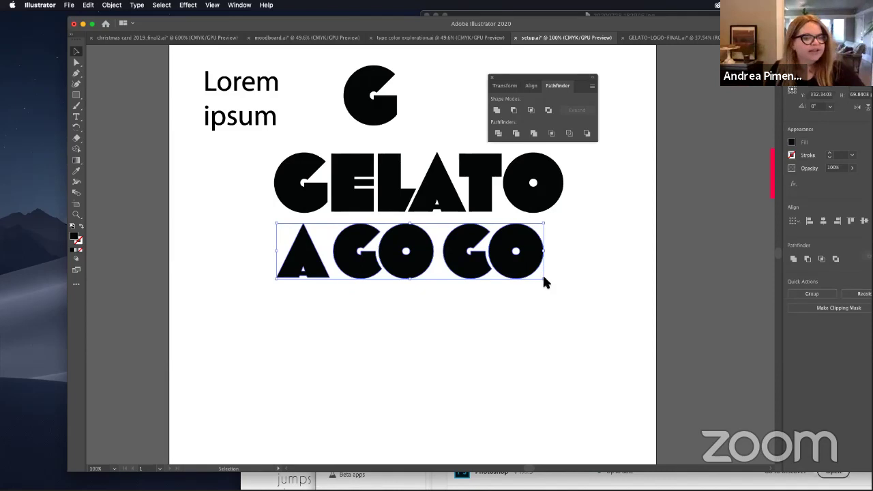
left_click_drag(545, 278, 563, 297)
left_click(606, 290)
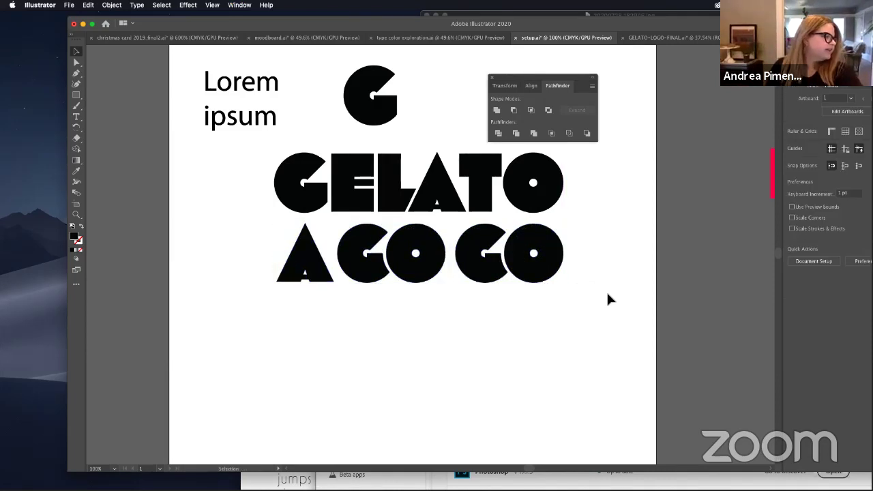
left_click_drag(255, 246, 585, 274)
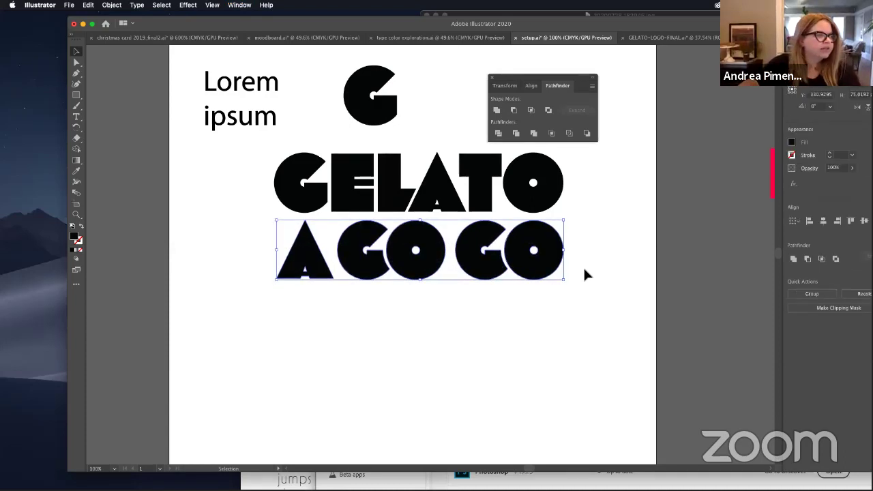
key("Up")
key("Up")
left_click(618, 238)
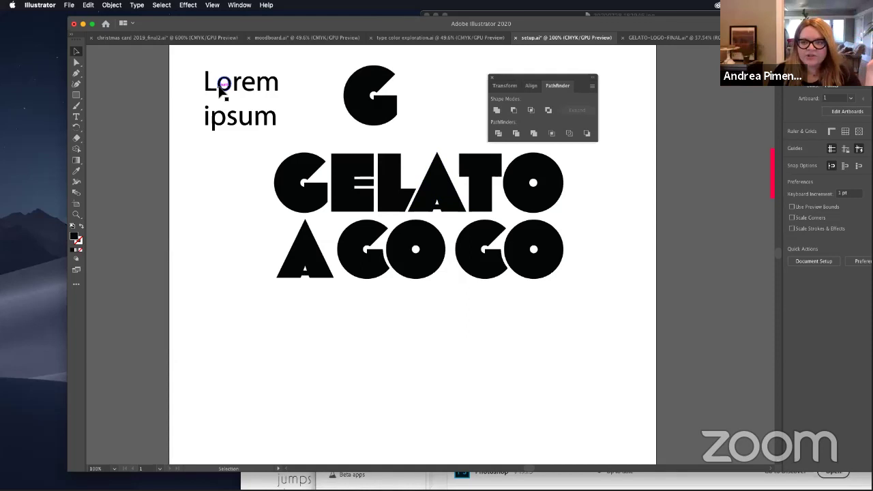
Step: Try reshaping the T of GELATO by pulling its upper-left corner outward with Direct Selection, and undo the distortion
left_click(480, 191)
left_click(76, 63)
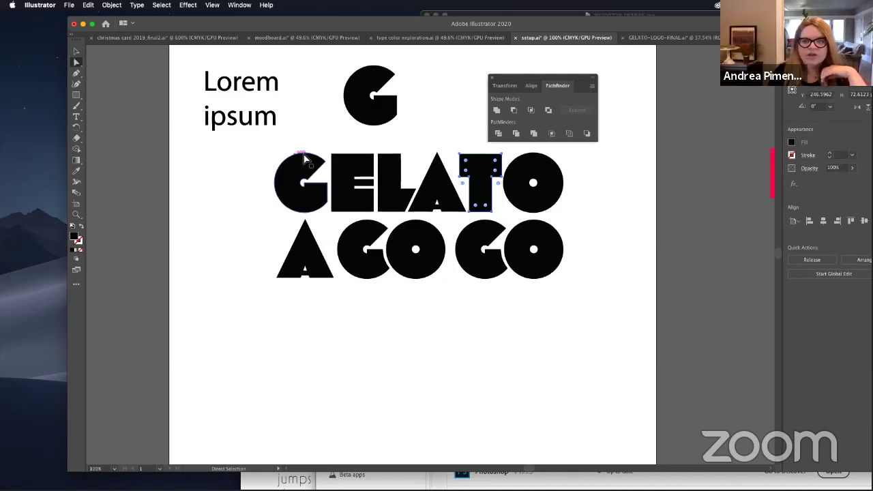
left_click_drag(462, 152, 453, 121)
key("super+z")
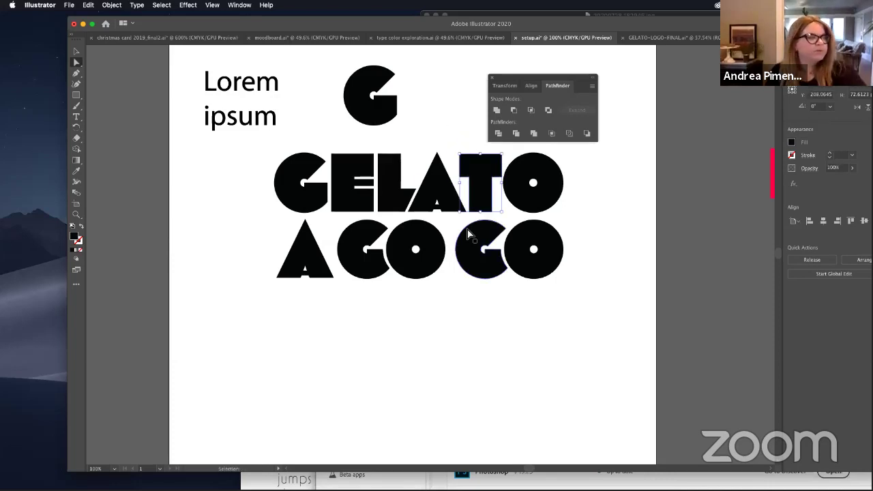
left_click_drag(458, 157, 448, 139)
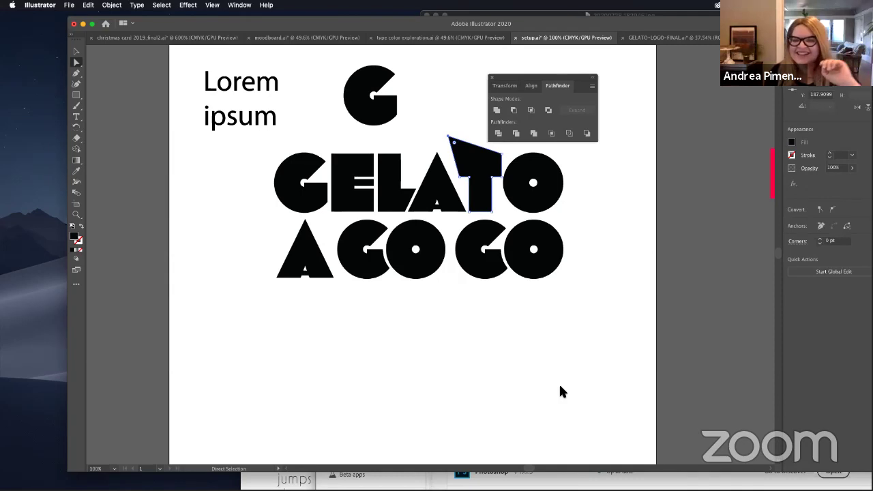
key("super+z")
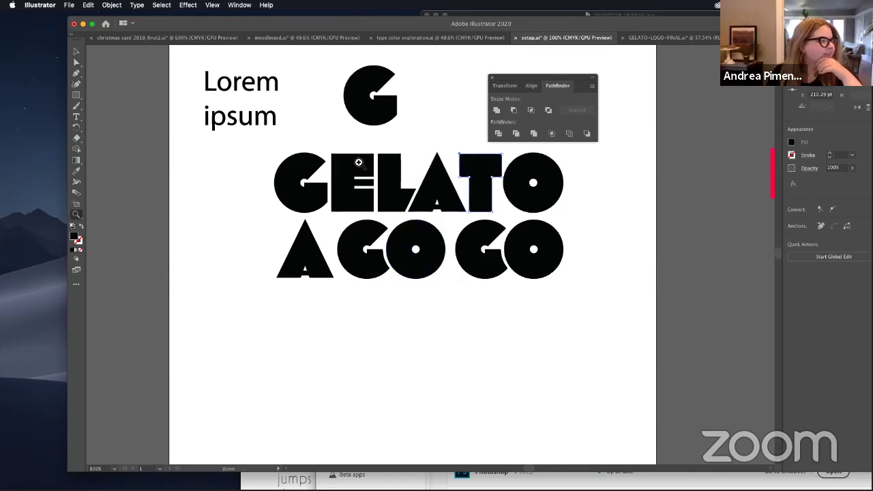
Step: Fill in the small triangular counter in GELATO's A by deleting its apex anchor with the Pen tool
left_click(436, 203)
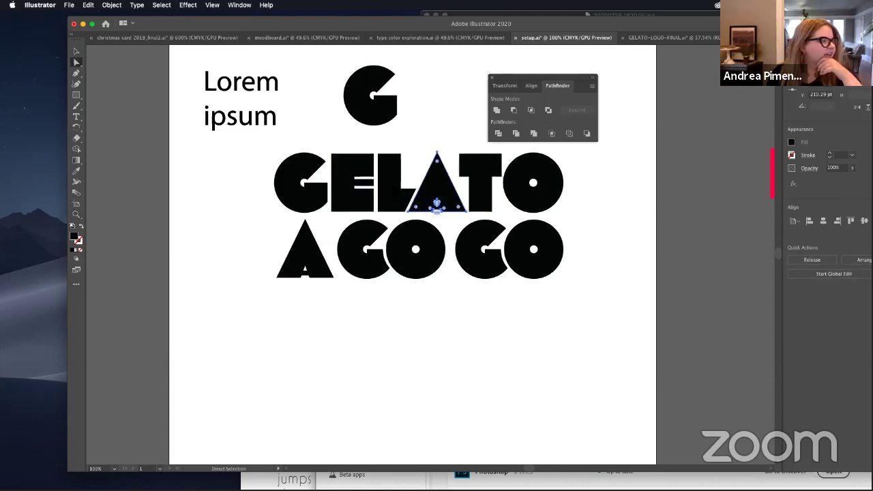
left_click(76, 215)
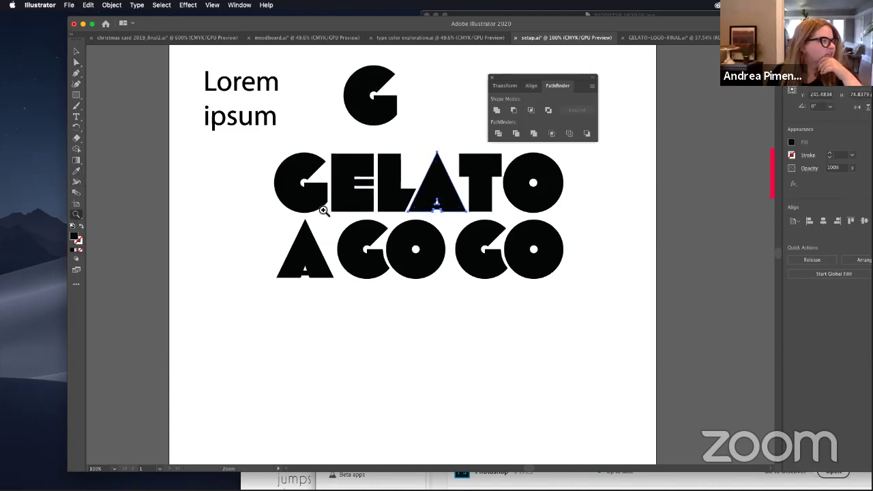
left_click(449, 212)
left_click(413, 258)
left_click(423, 262)
left_click(434, 268)
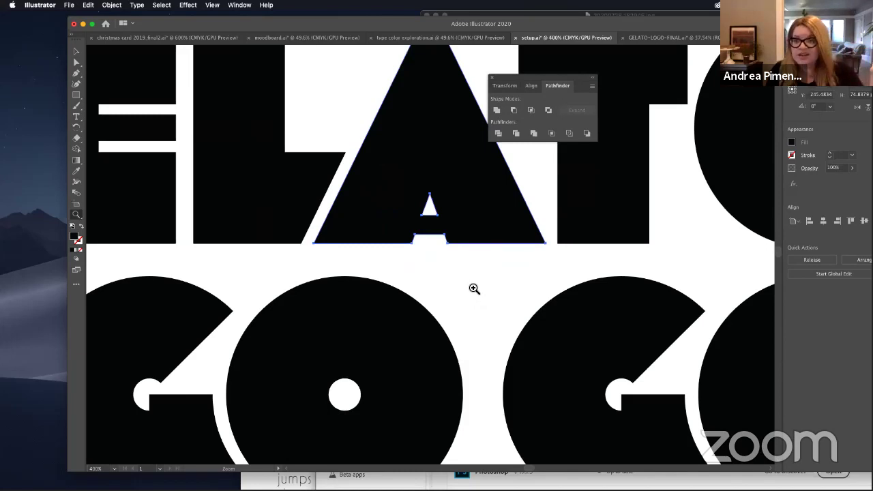
left_click(77, 75)
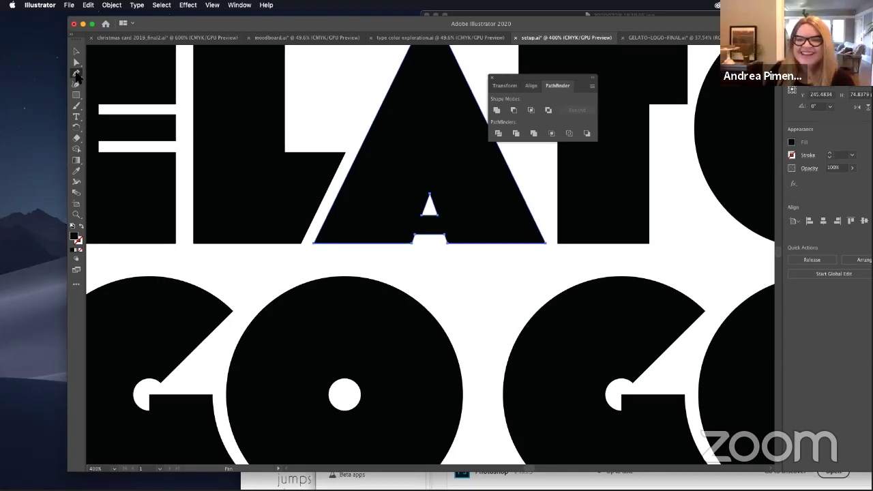
left_click(428, 194)
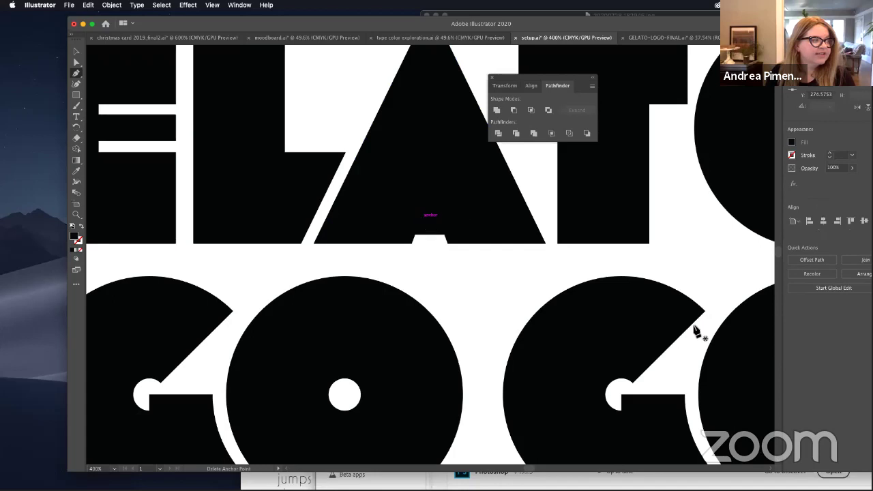
Step: Flatten the notch at the base of GELATO's A by bringing its anchors onto the baseline, and deselect the letter
key("super+shift+a")
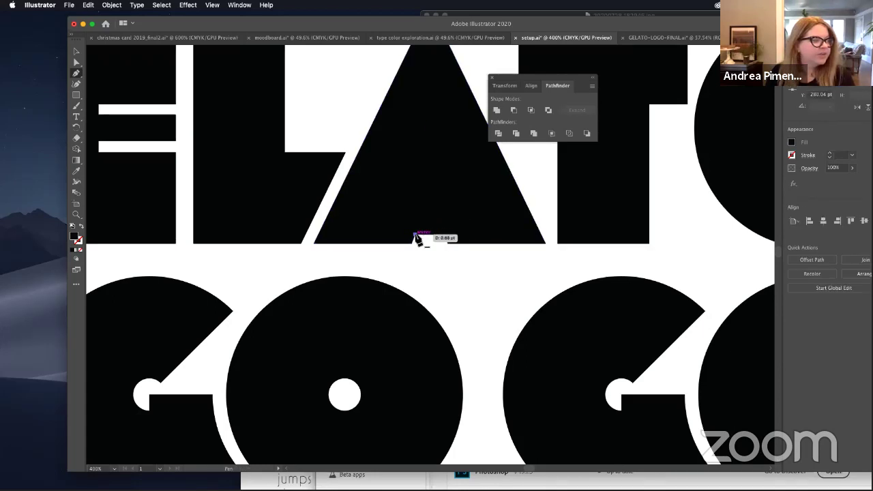
left_click(443, 239)
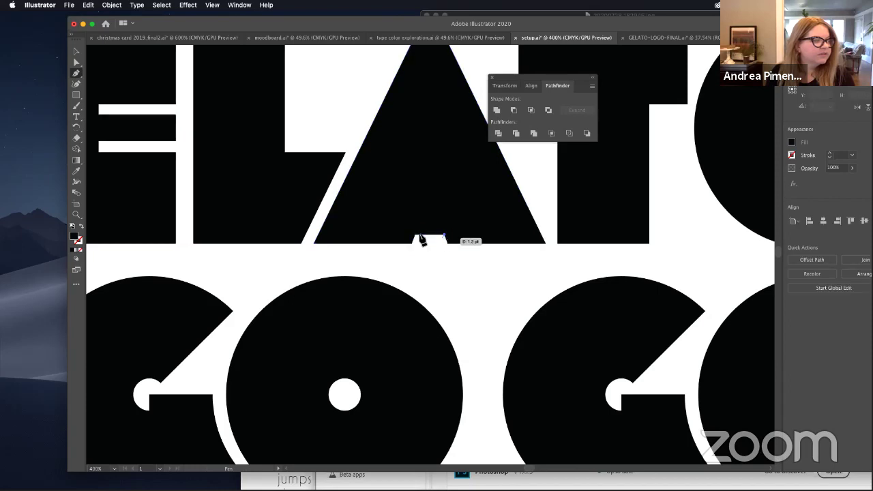
key("ctrl+shift+a")
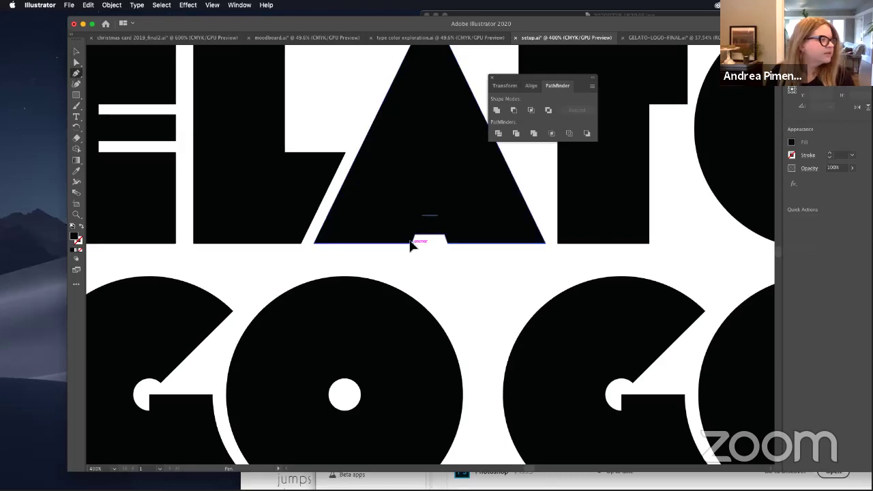
left_click_drag(411, 245, 438, 243)
left_click(76, 62)
left_click(426, 236)
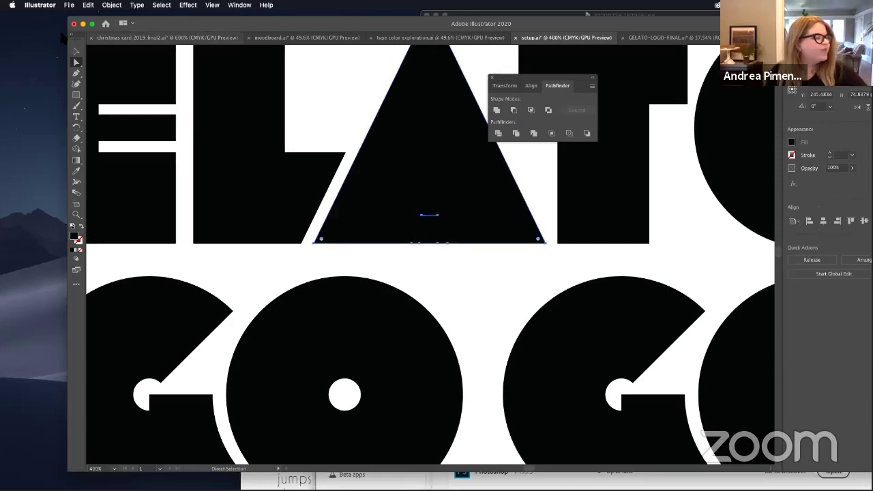
left_click(77, 64)
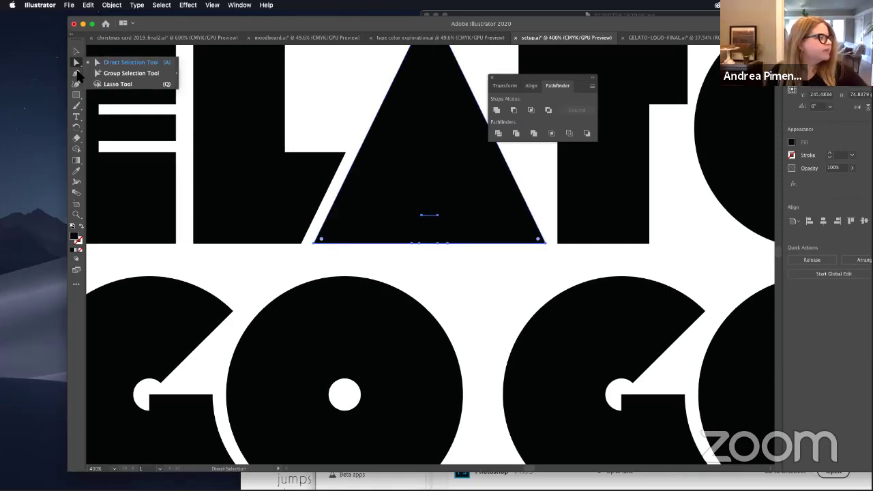
left_click(76, 73)
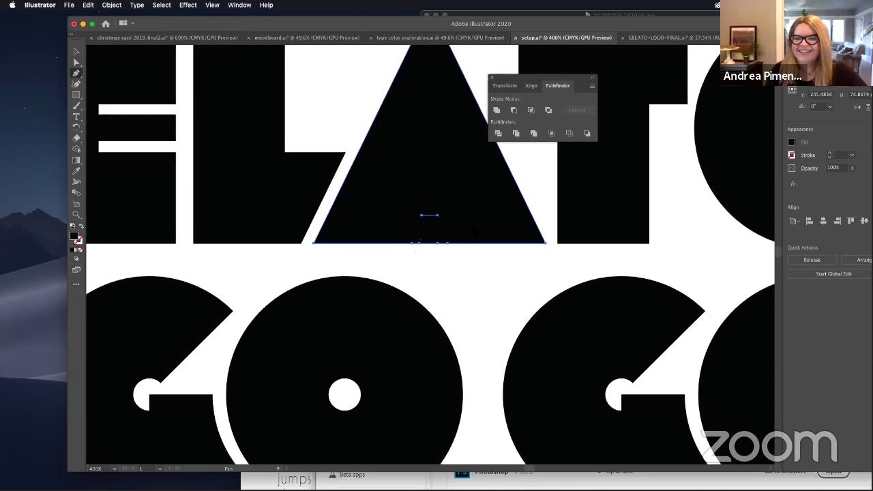
scroll(471, 233, "down", 1)
scroll(471, 233, "down", 2)
key("v")
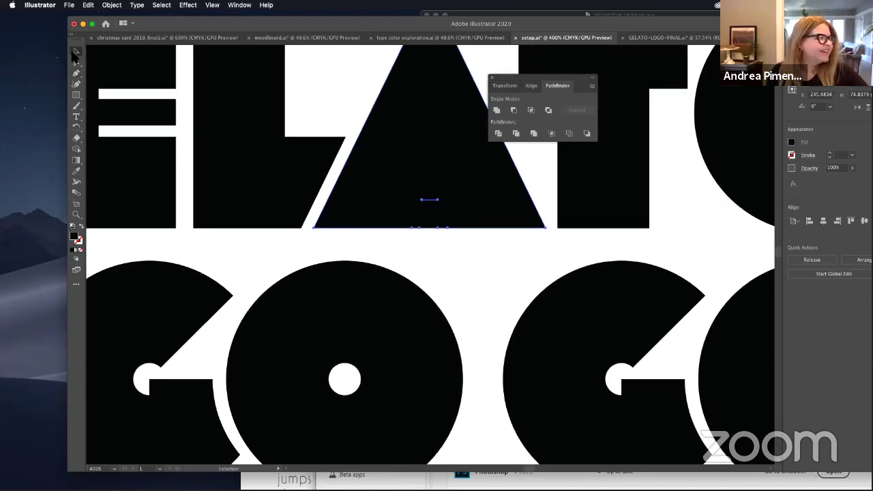
left_click(419, 276)
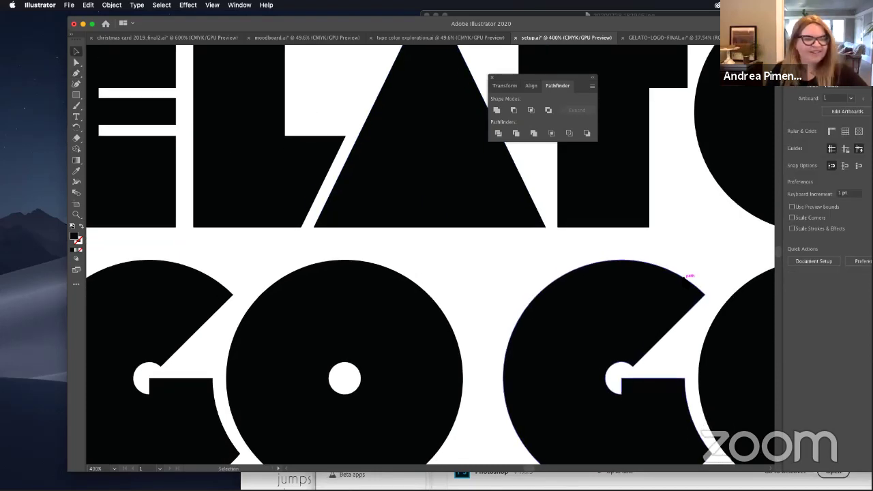
Step: Fill in the round counter of GELATO's O by deleting its four anchors with the Pen tool
scroll(684, 279, "down", 2)
scroll(529, 467, "right", 5)
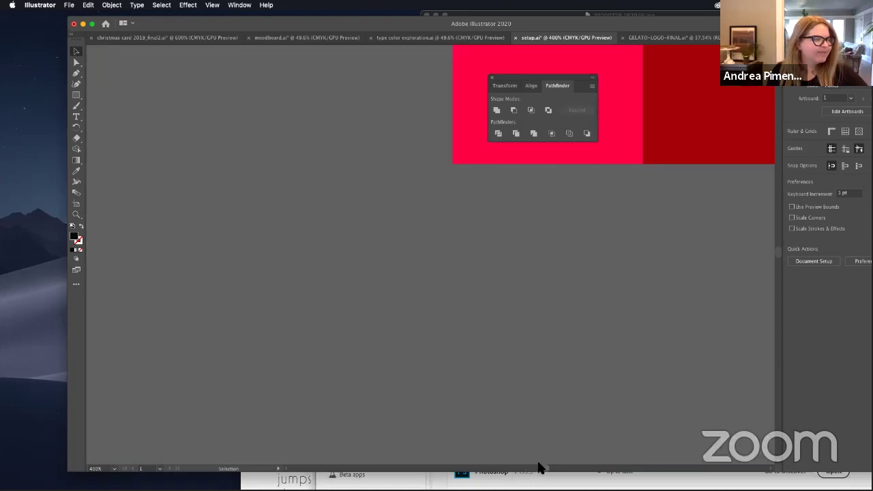
left_click_drag(513, 76, 630, 92)
left_click(77, 73)
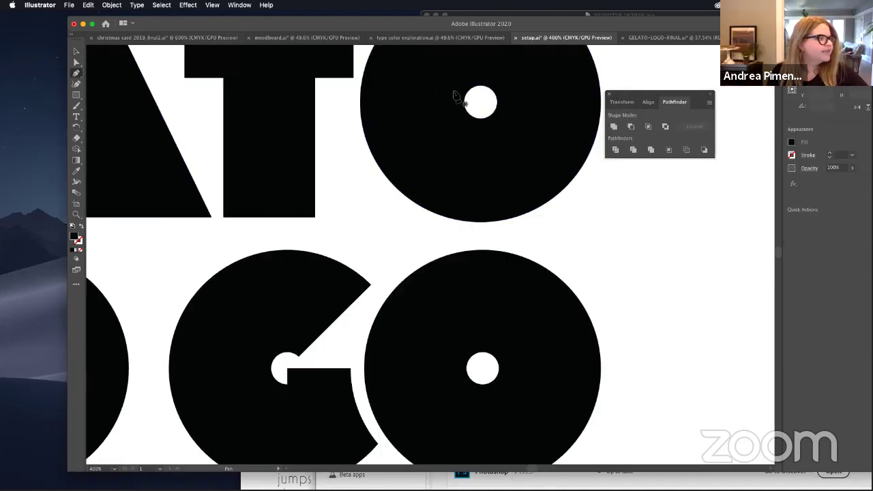
left_click(77, 61)
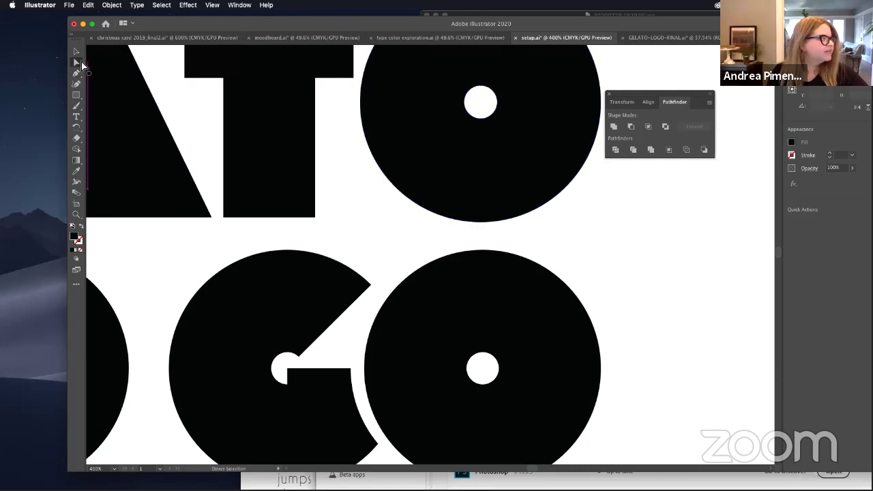
left_click(467, 98)
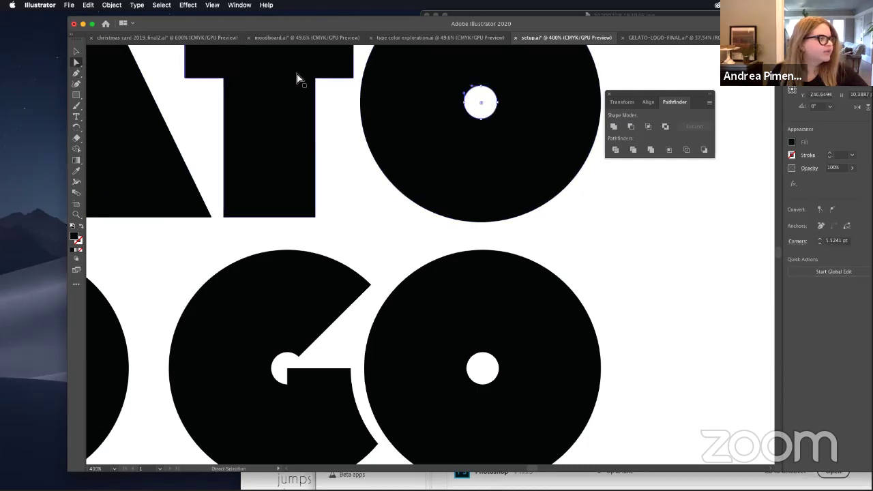
left_click(76, 73)
left_click(481, 87)
left_click(497, 95)
left_click(480, 117)
left_click(464, 102)
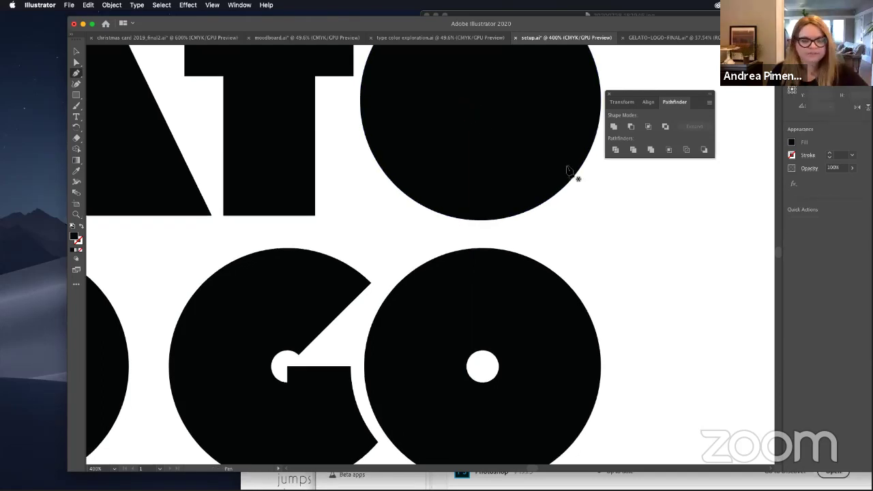
Step: Fill in the round counter of the last O in A GO GO by deleting its anchors with the Pen tool
scroll(477, 307, "down", 2)
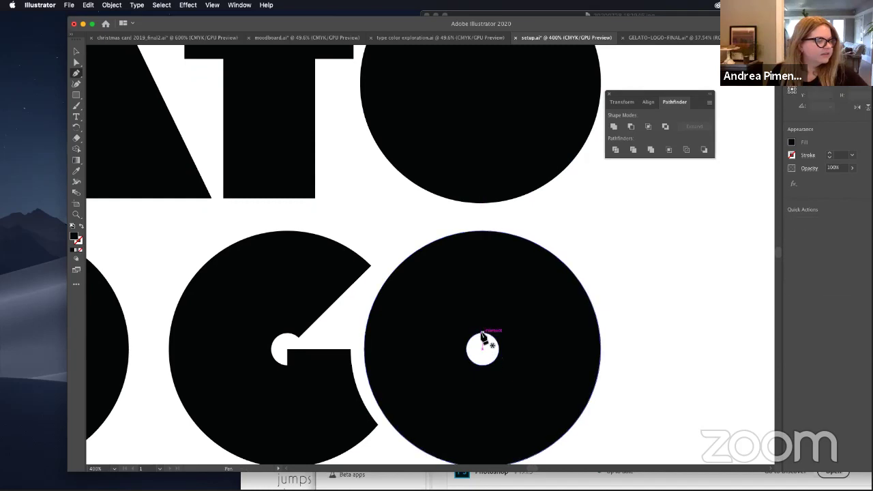
left_click(482, 335)
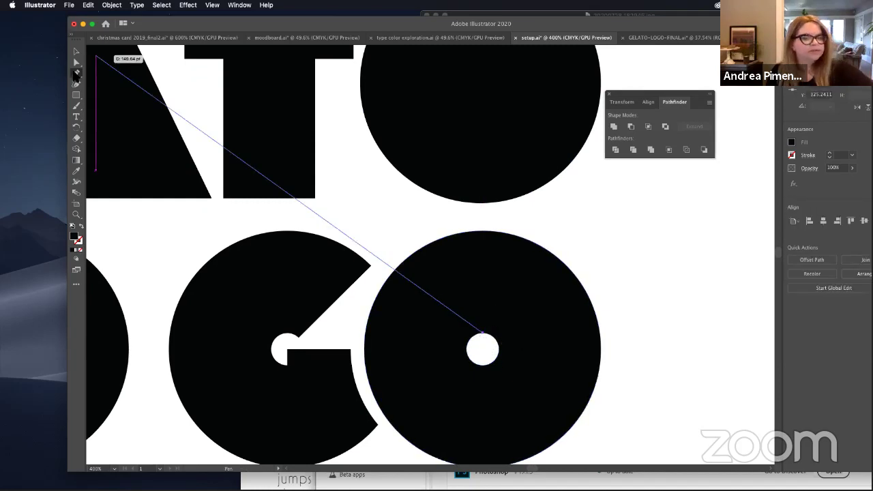
left_click(76, 62)
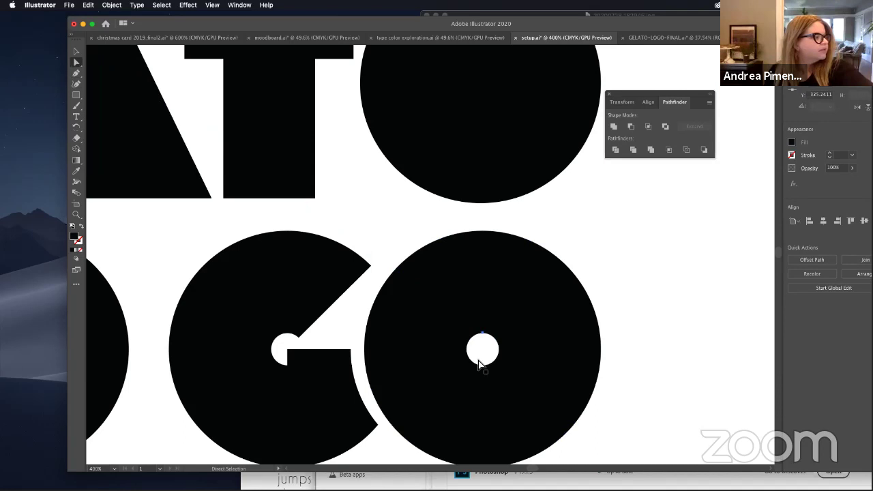
left_click(491, 360)
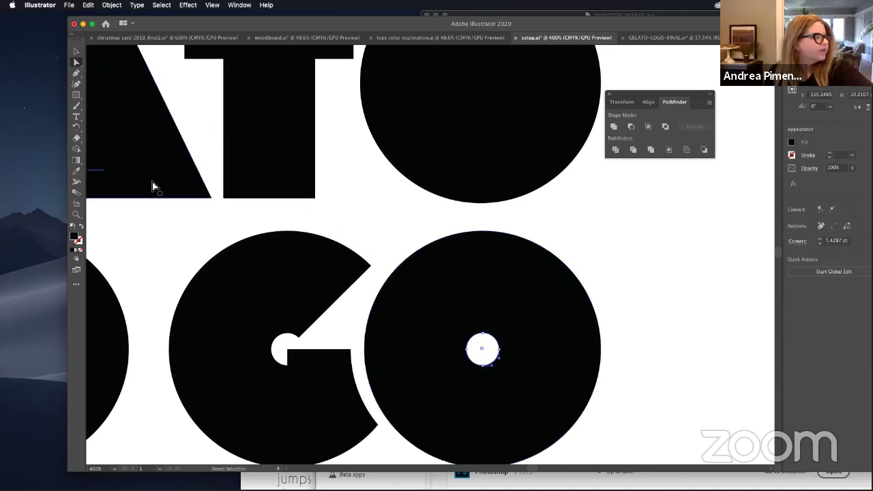
left_click(75, 74)
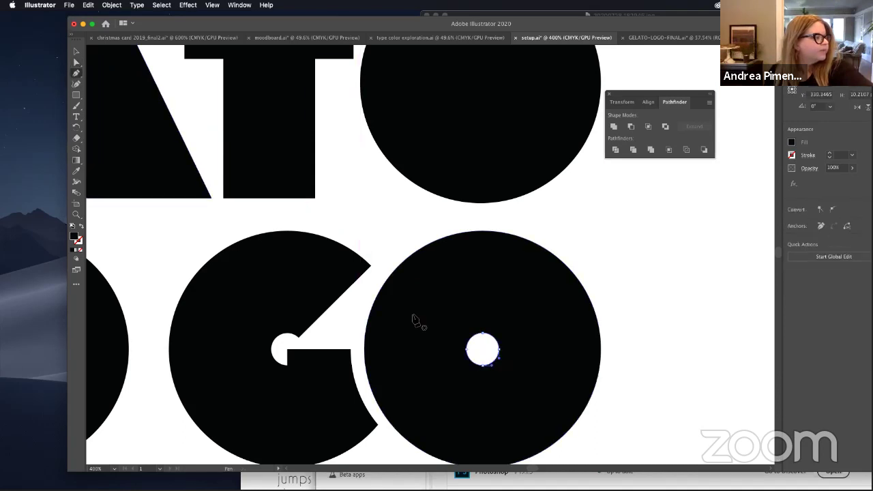
left_click(467, 349)
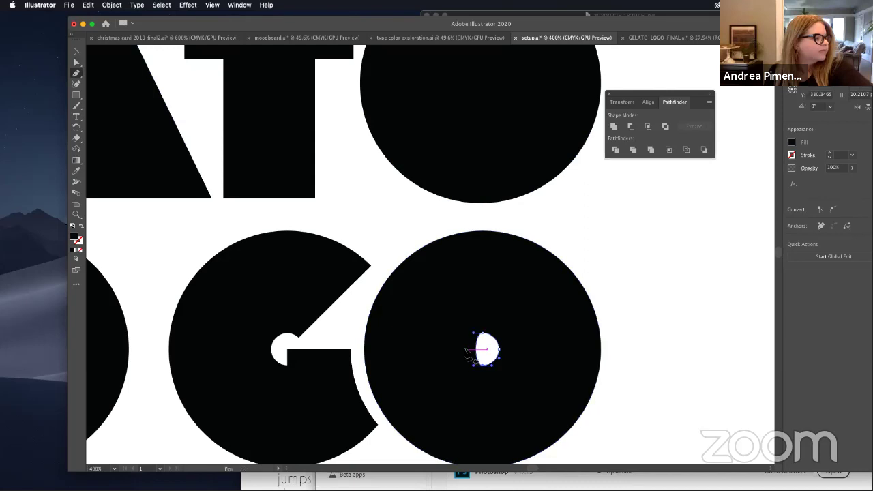
left_click(486, 363)
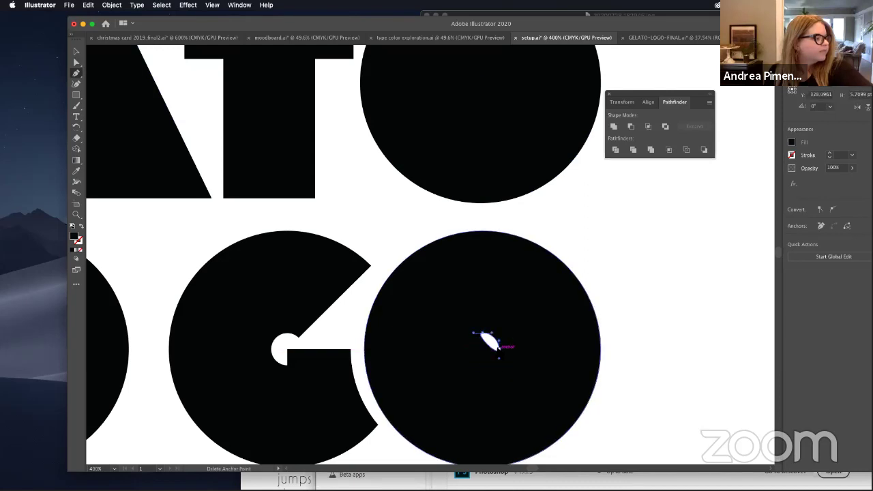
left_click(498, 351)
left_click(77, 52)
key("super+z")
key("super+z")
key("super+z")
key("super+z")
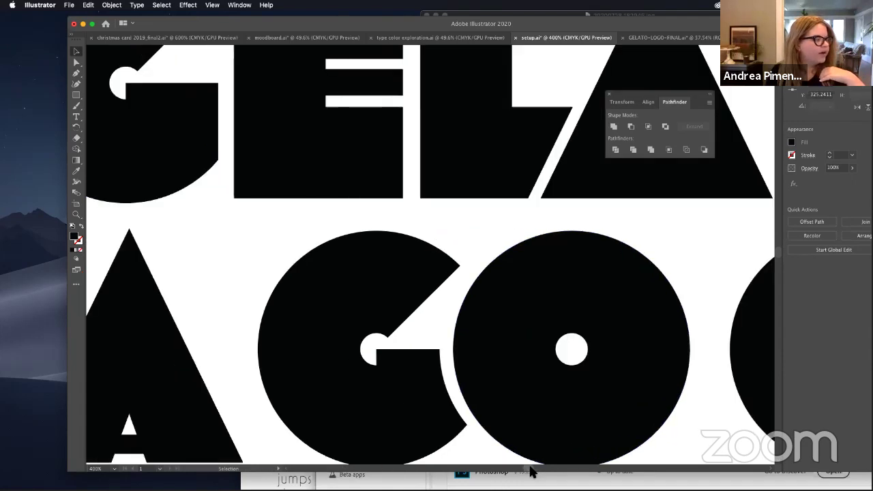
Step: Delete the inner circle of the first O in A GO GO using Direct Selection
key("a")
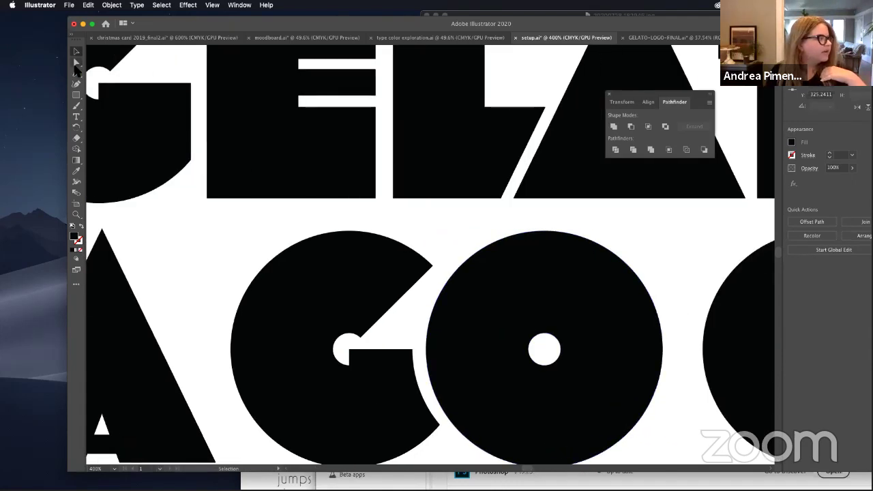
left_click(542, 345)
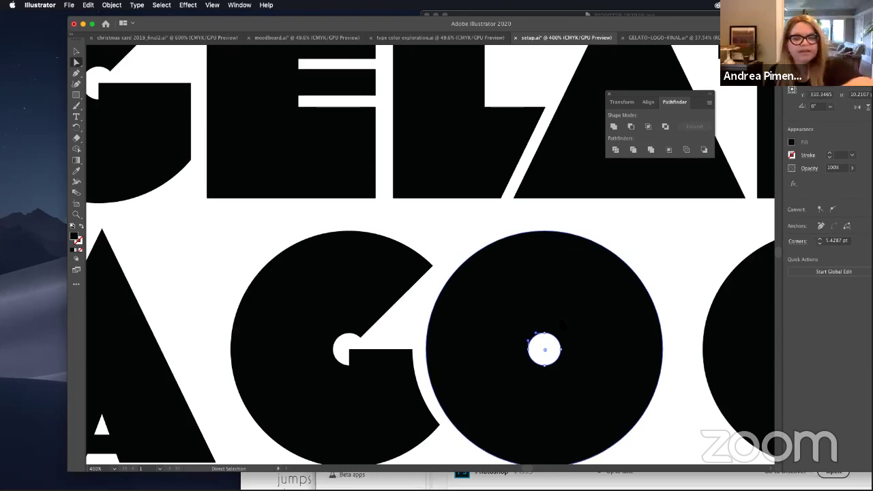
key("Delete")
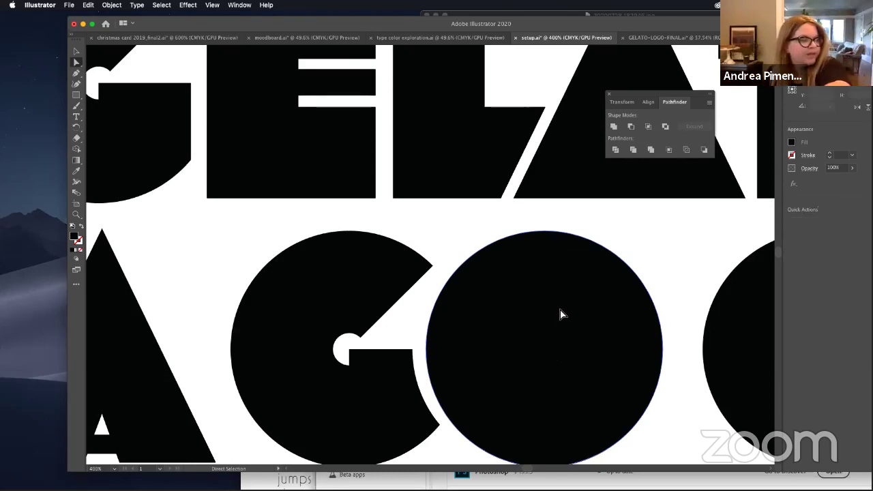
Step: Turn the A of A GO GO into a solid triangle by deleting its counter and the anchors of its base notch
scroll(389, 397, "down", 2)
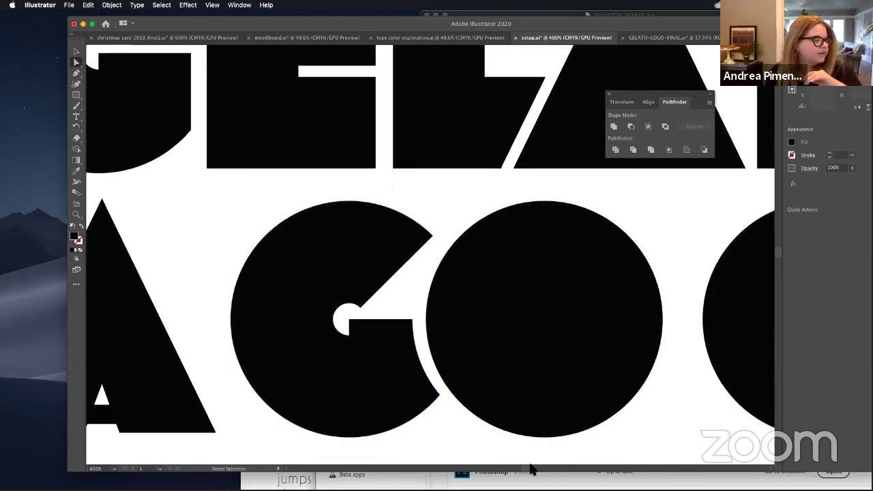
scroll(503, 470, "left", 5)
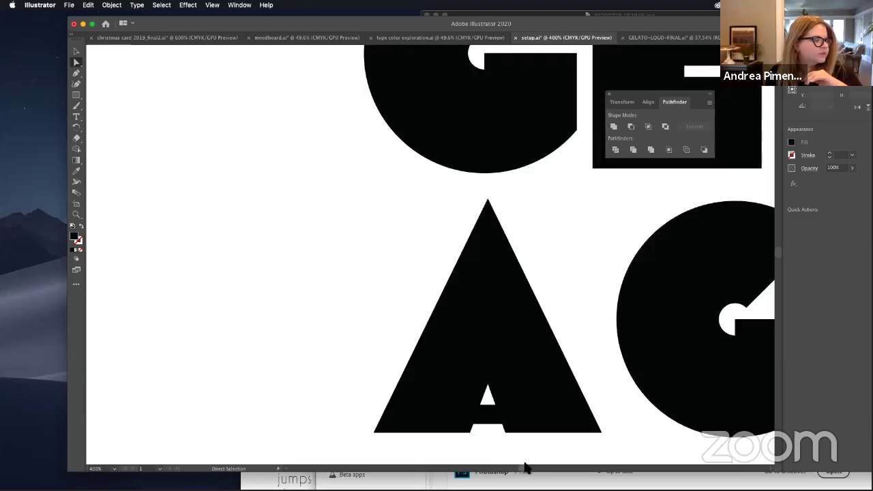
left_click(490, 387)
key("Delete")
left_click(496, 415)
left_click(503, 428)
left_click(76, 73)
left_click_drag(77, 74, 102, 73)
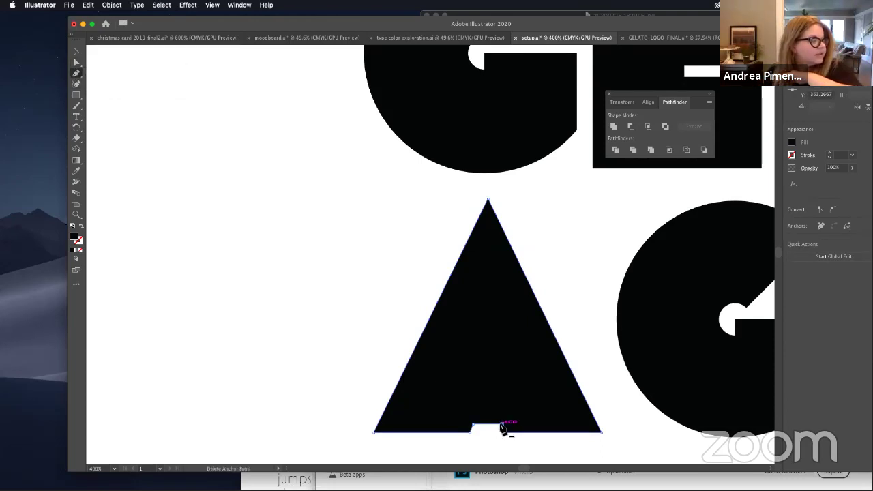
left_click(473, 424)
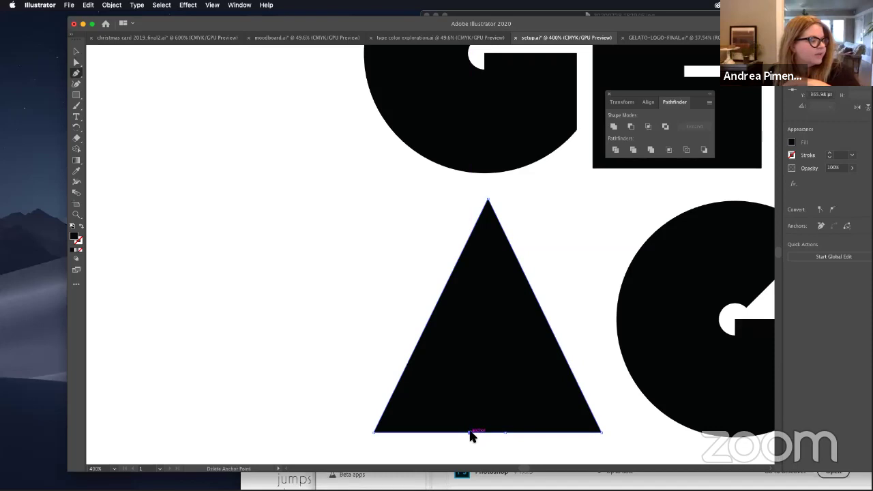
left_click(76, 62)
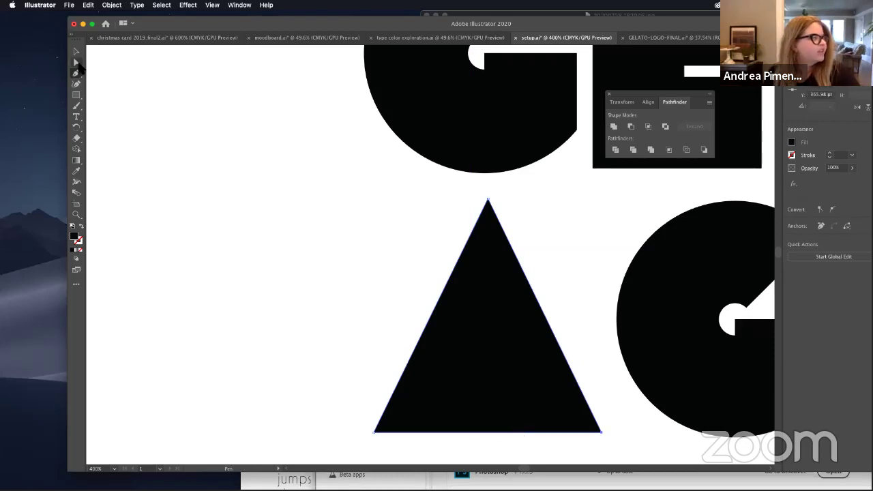
left_click(501, 272)
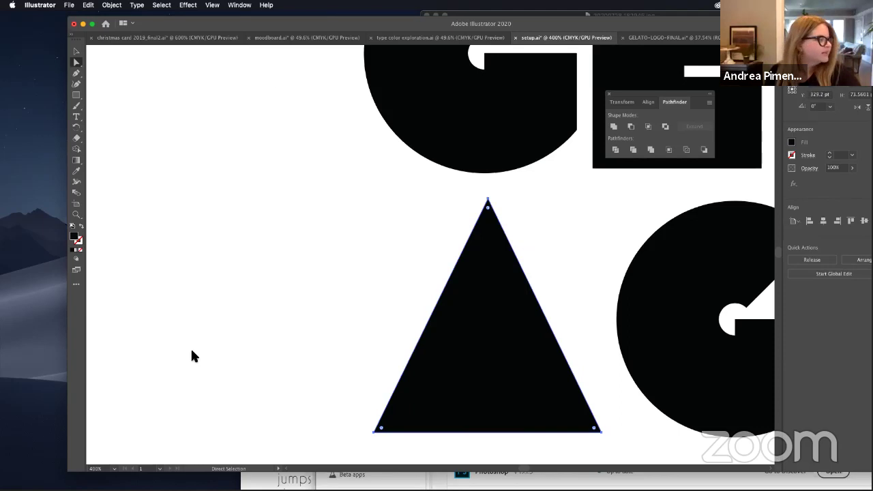
Step: Delete the Lorem ipsum placeholder text and the spare G above the logo
left_click(114, 468)
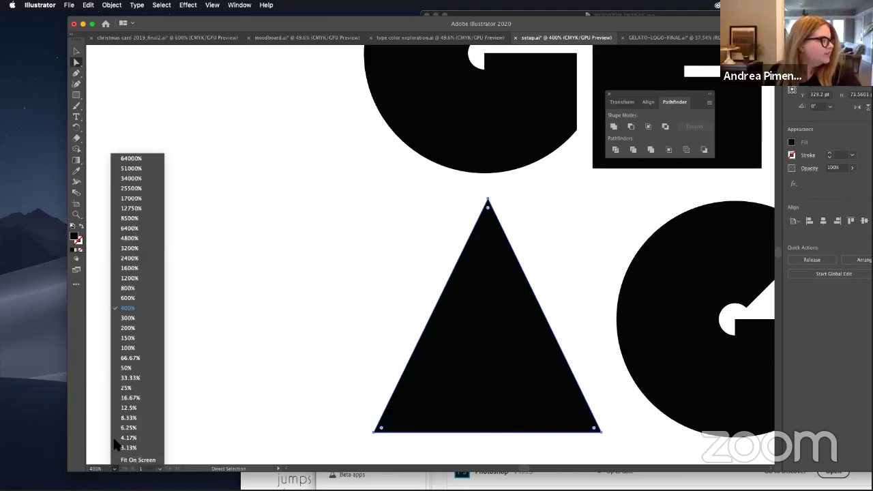
left_click(132, 353)
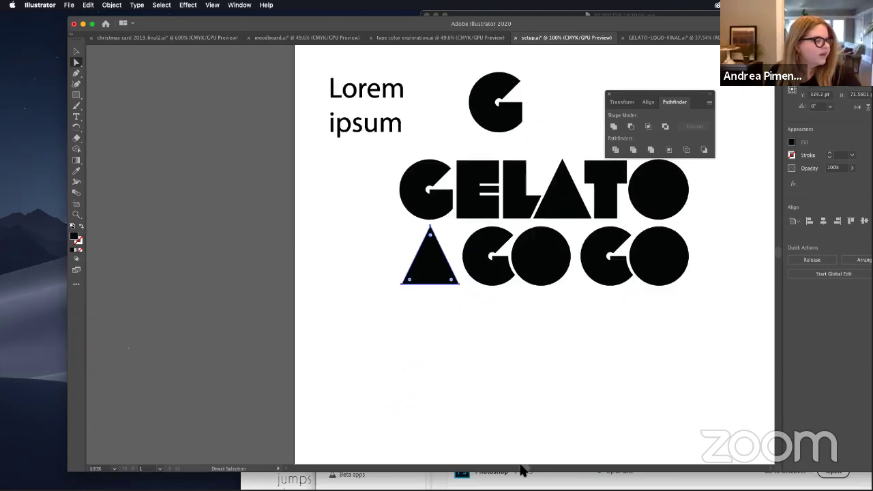
scroll(176, 147, "right", 3)
left_click(76, 52)
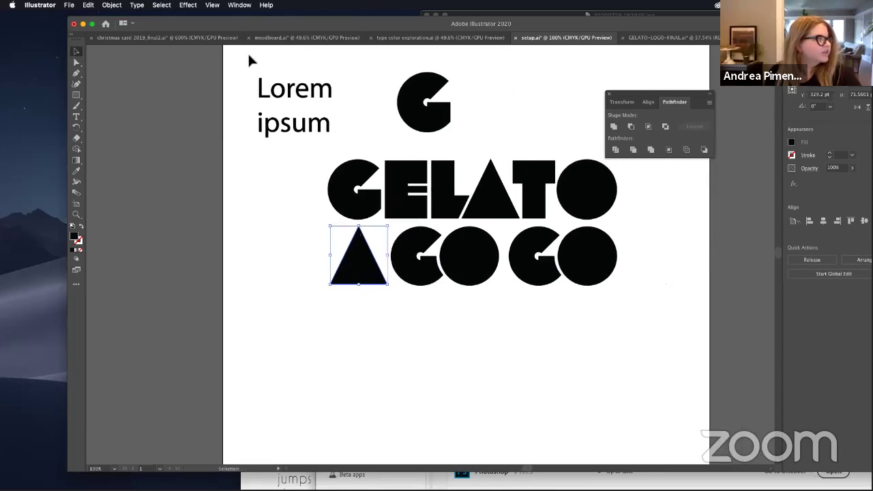
left_click_drag(257, 58, 482, 136)
key("Delete")
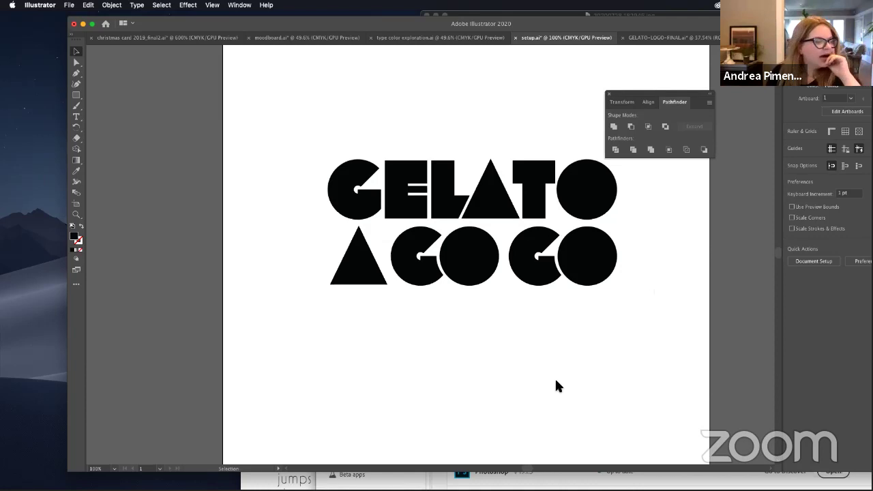
Step: Move the complete two-line lettering left on the artboard to free space beside it, and deselect it
scroll(529, 469, "right", 3)
scroll(527, 467, "left", 1)
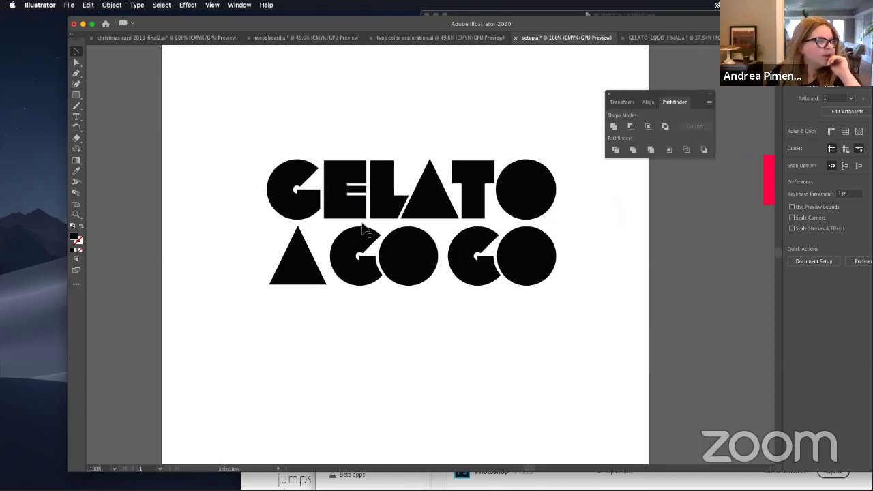
left_click_drag(238, 146, 573, 303)
left_click_drag(523, 259, 473, 259)
left_click(454, 159)
Step: Duplicate the solid O three times and stack the overlapping copies vertically to the right of the logo
left_click(487, 189)
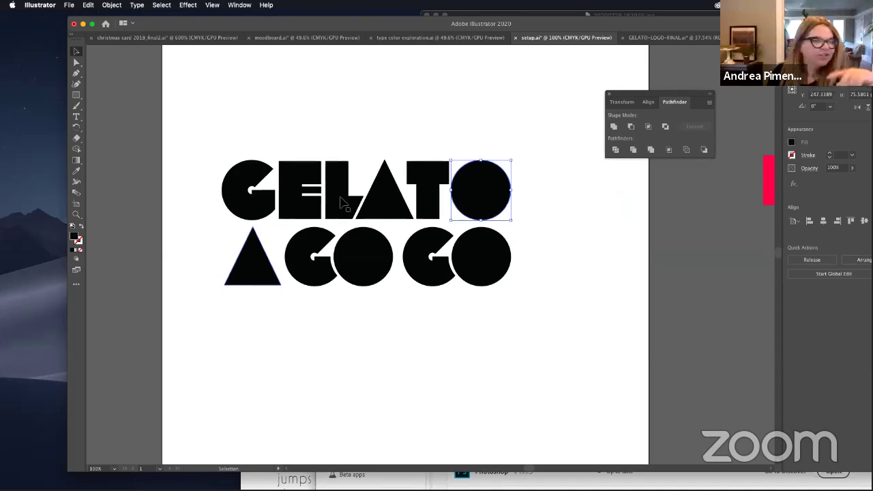
left_click_drag(467, 189, 585, 164)
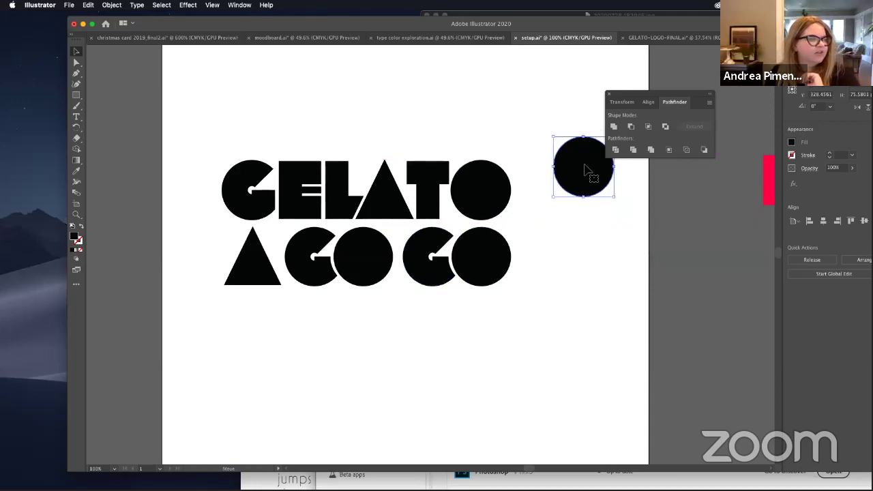
left_click(435, 261)
left_click_drag(435, 261, 577, 247)
Step: Copy and paste the triangular A, rotate the copy 180°, and place it under the stacked circles as a cone
left_click(254, 266)
key("a")
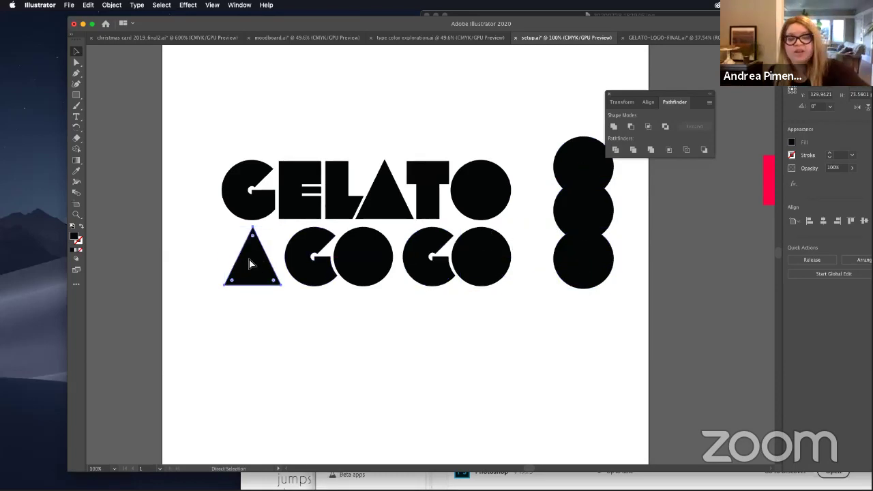
key("super+c")
key("super+v")
key("v")
left_click_drag(414, 251, 578, 332)
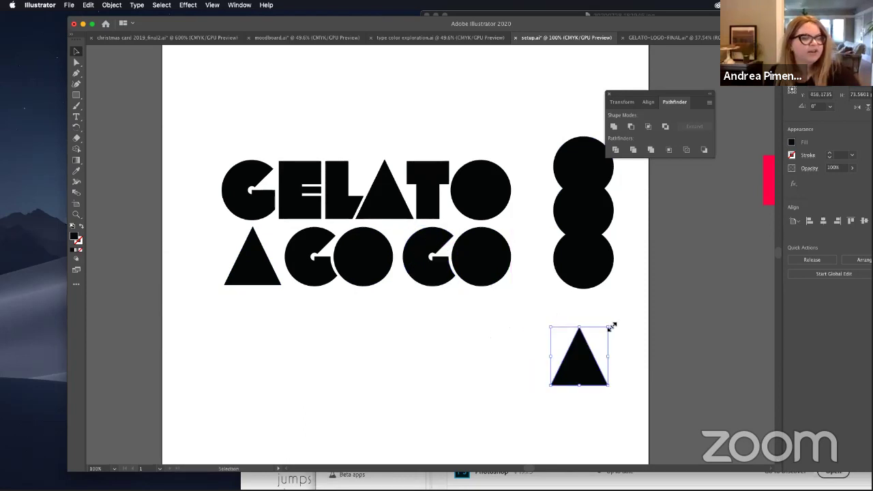
left_click_drag(610, 322, 583, 316)
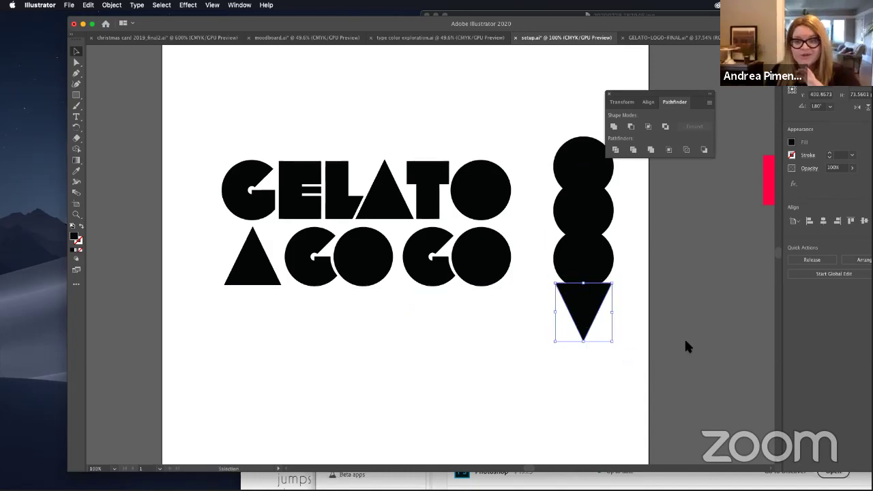
Step: Scale down the middle and top circles so the stack tapers upward, and nudge the top one 4 pt down onto the middle one
left_click(571, 204)
left_click_drag(554, 182, 586, 220)
left_click(577, 151)
left_click_drag(556, 139, 577, 161)
left_click_drag(600, 191, 589, 193)
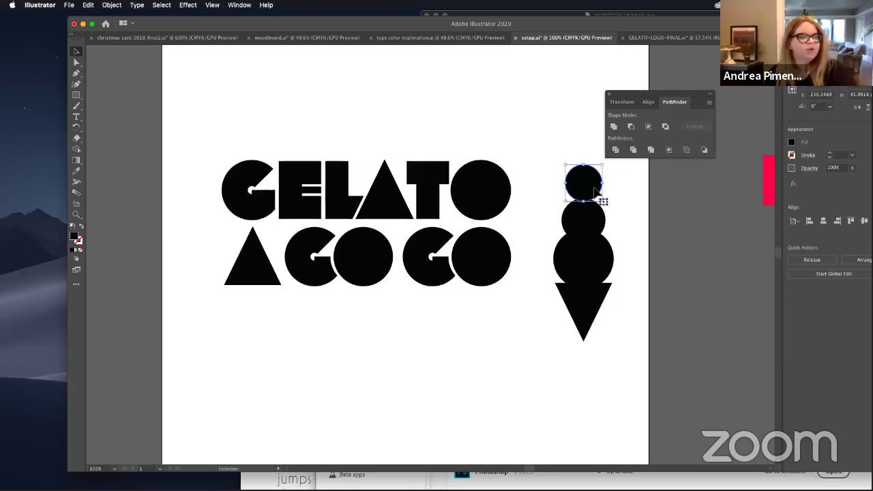
key("Down")
key("Down")
key("Down")
key("Down")
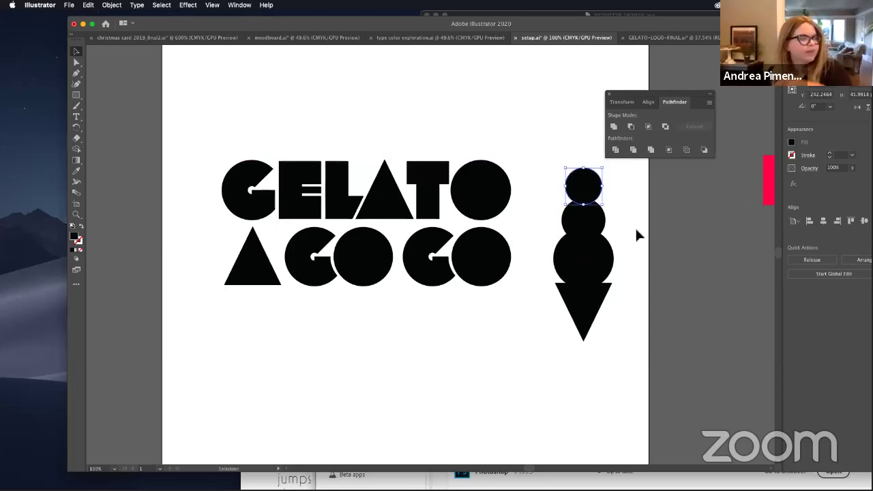
Step: Scale the whole cone icon down proportionally and reposition it beside the two-line lettering, then deselect it
left_click(636, 230)
left_click_drag(543, 161, 619, 349)
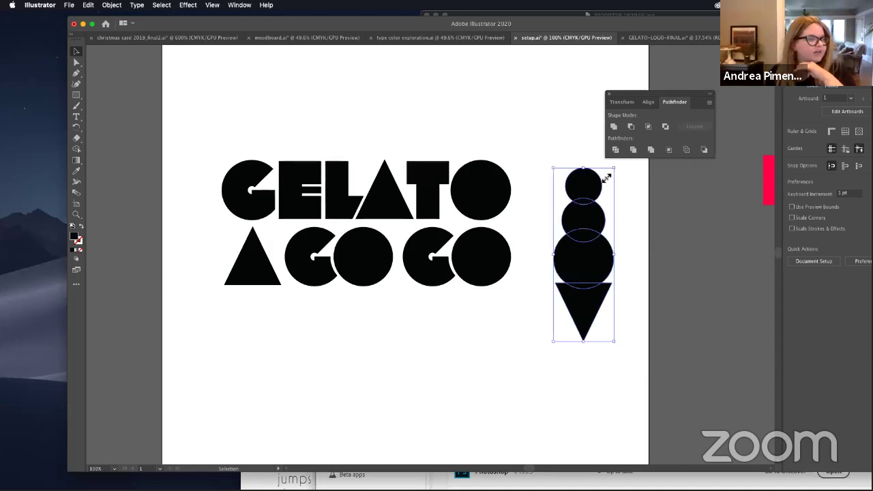
left_click_drag(581, 253, 571, 226)
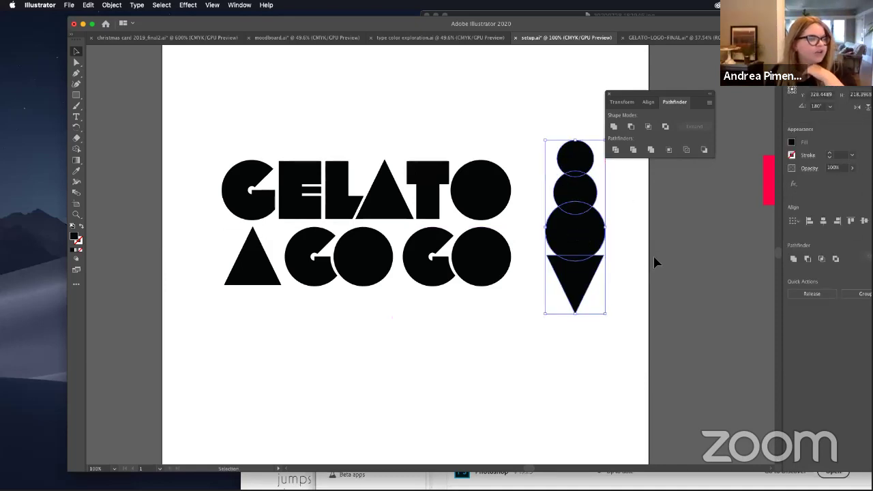
left_click(653, 262)
left_click_drag(535, 134, 595, 285)
left_click_drag(567, 215, 569, 229)
left_click(604, 216)
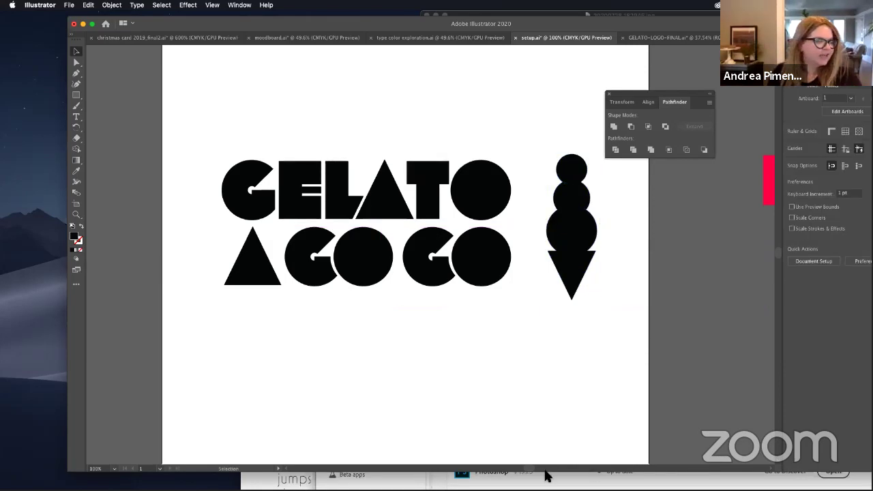
Step: Move the four colour swatches from outside the artboard to the free space below the lettering and the cone icon
left_click_drag(529, 469, 536, 471)
scroll(533, 470, "right", 5)
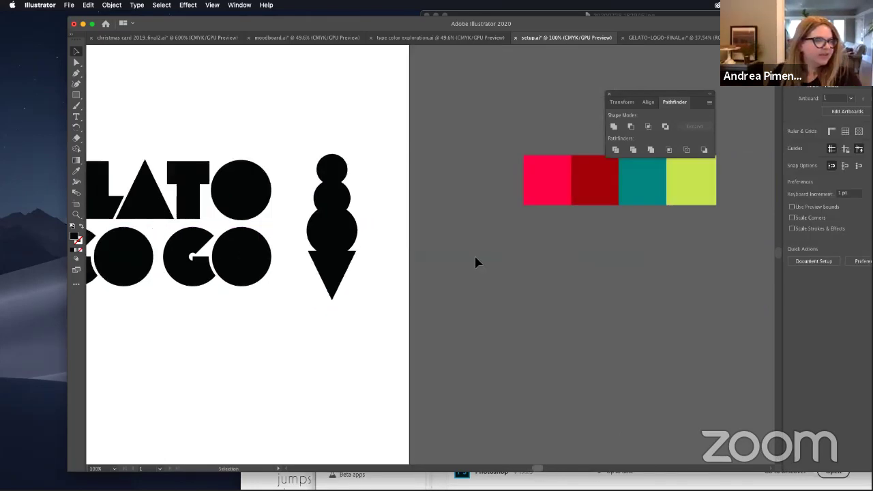
left_click(690, 193)
left_click_drag(692, 193, 375, 389)
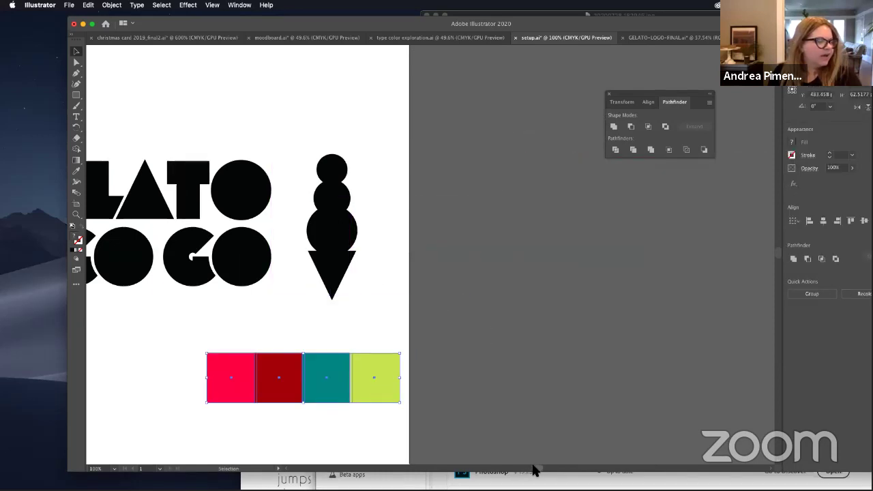
scroll(529, 470, "left", 5)
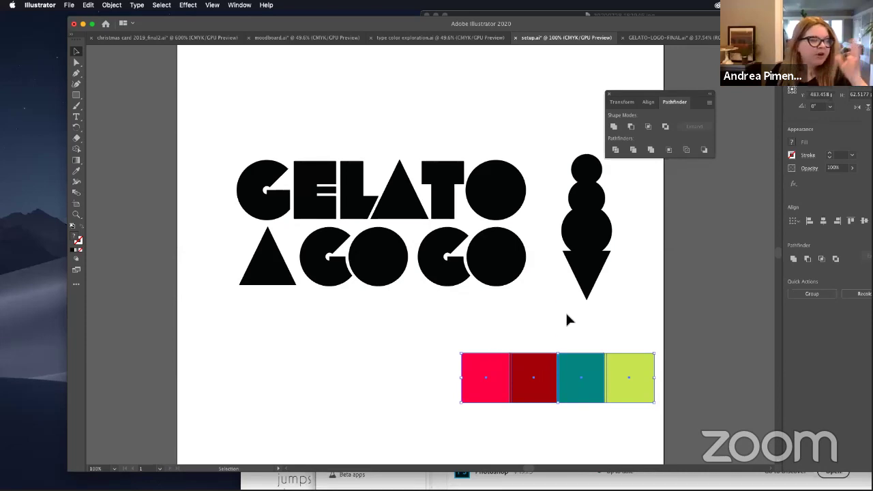
Step: Fill the icon's top circle with the bright pink-red swatch and its middle circle with the dark red swatch using the Eyedropper
left_click(586, 168)
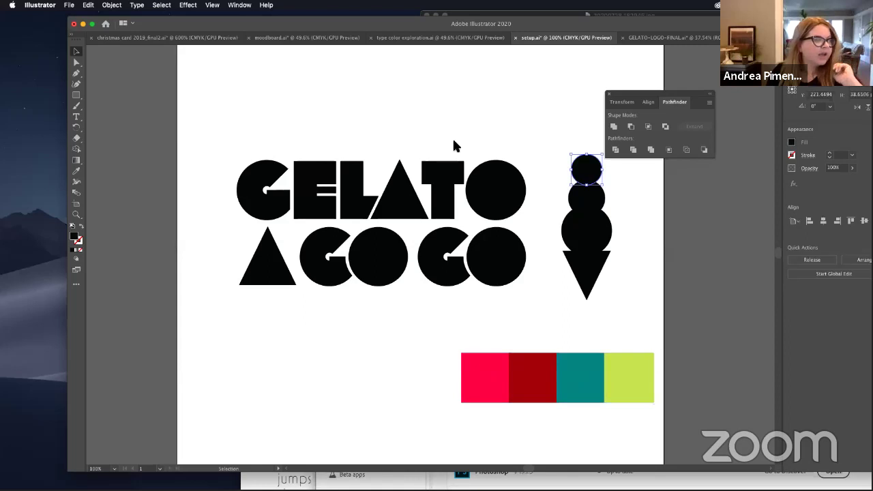
left_click(76, 171)
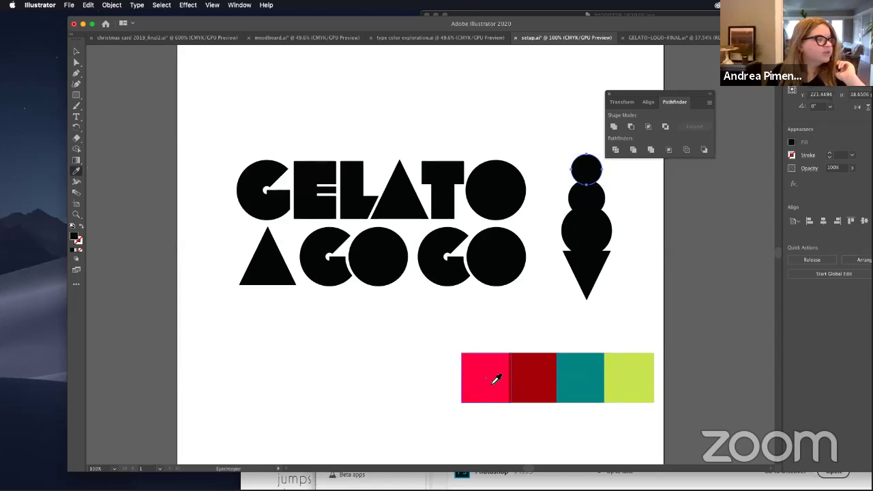
left_click(496, 377)
left_click(75, 51)
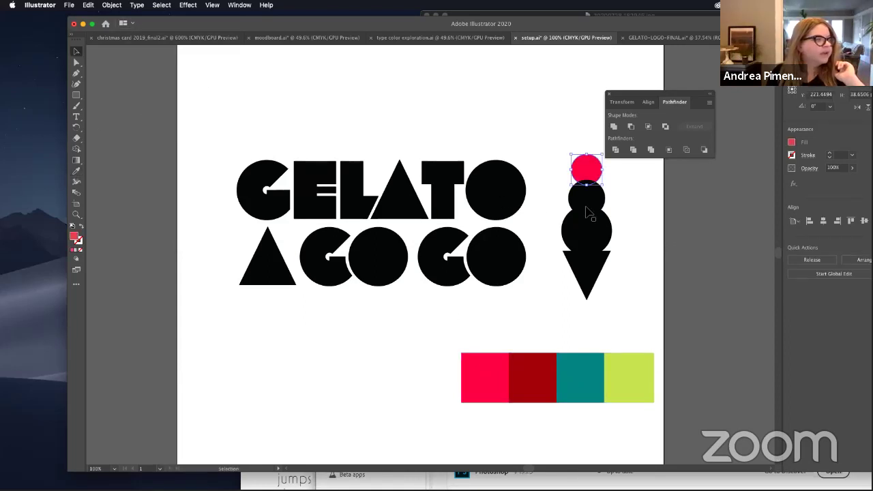
left_click(585, 197)
left_click(76, 171)
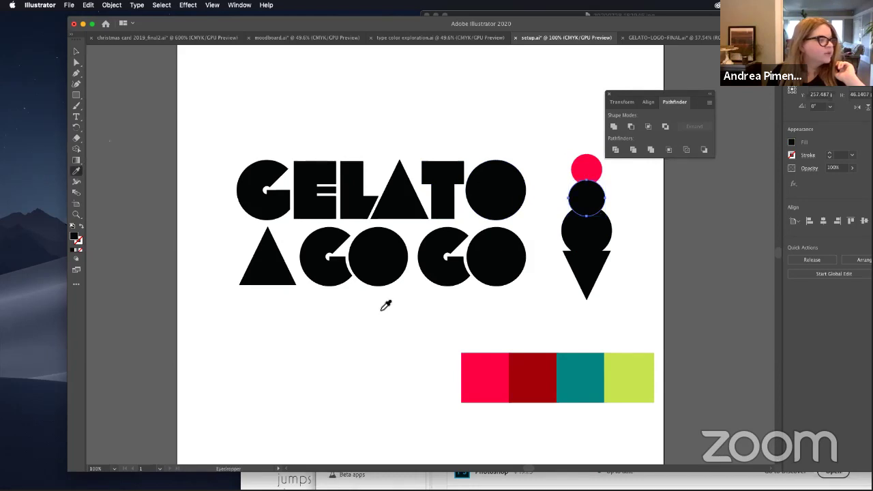
left_click(532, 363)
left_click(75, 51)
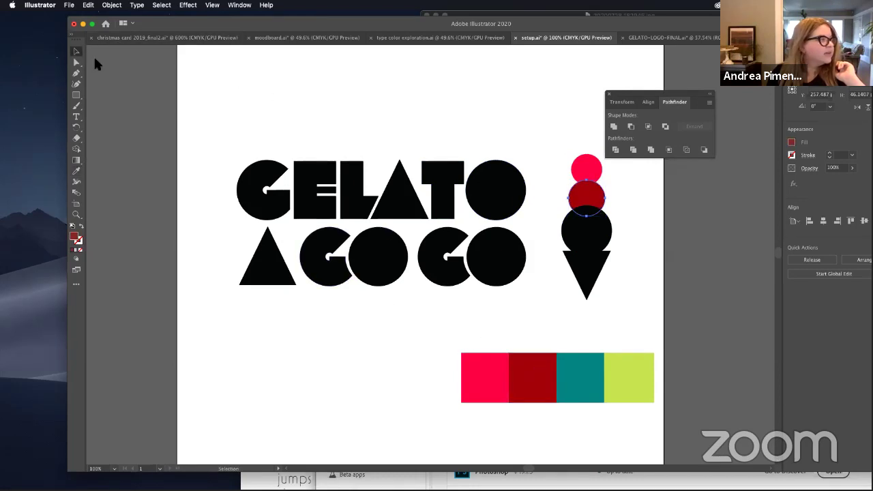
Step: Fill the icon's largest circle with the teal swatch and the triangular cone with the lime green swatch using the Eyedropper
left_click(586, 230)
left_click(76, 171)
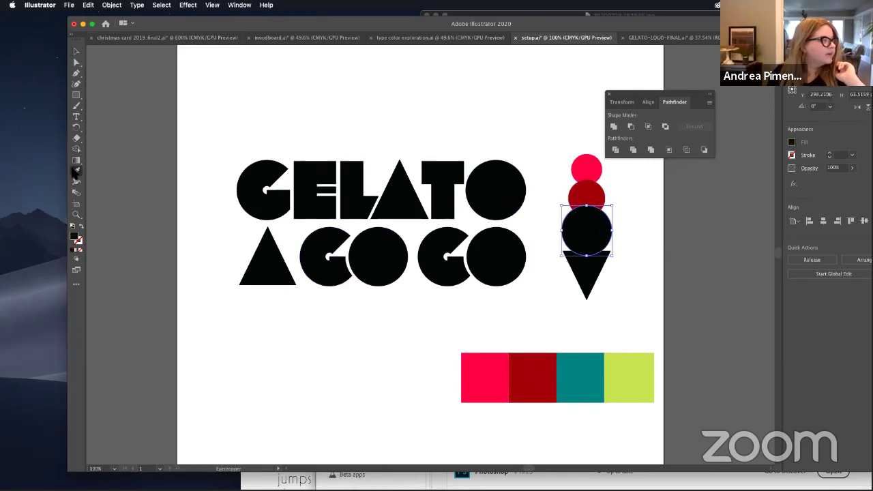
left_click(583, 390)
left_click(76, 51)
left_click(586, 279)
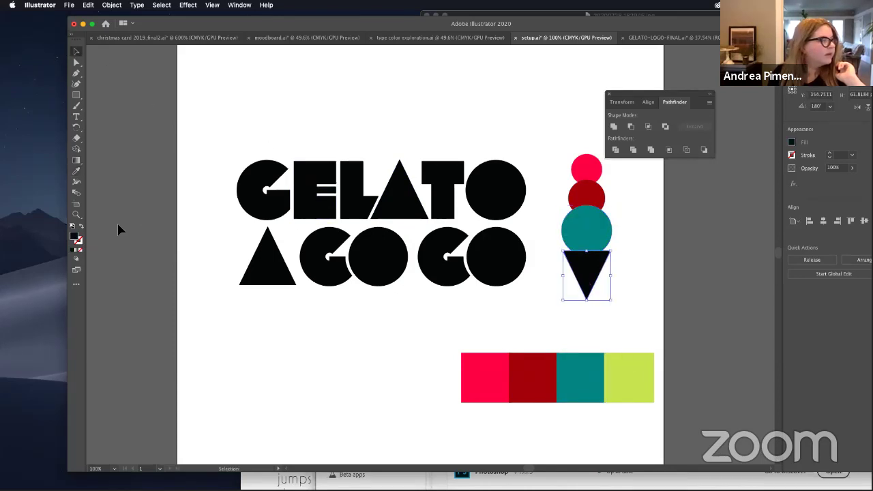
left_click(75, 171)
left_click(620, 390)
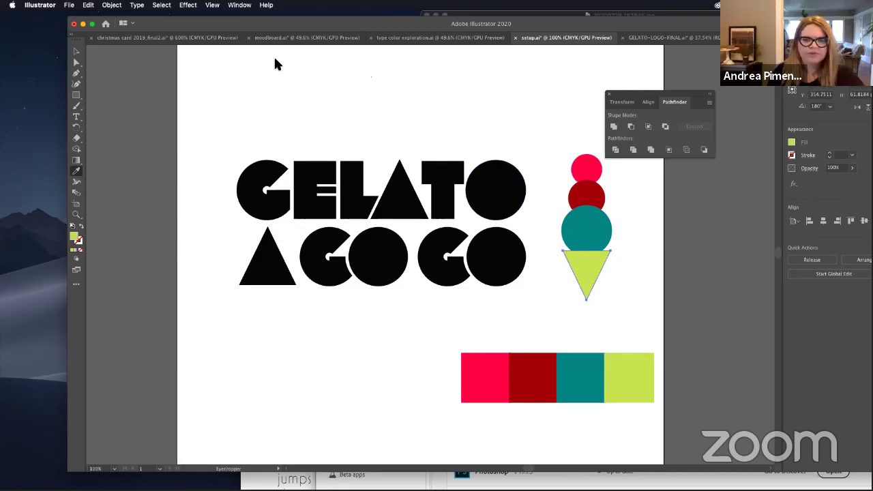
left_click(73, 55)
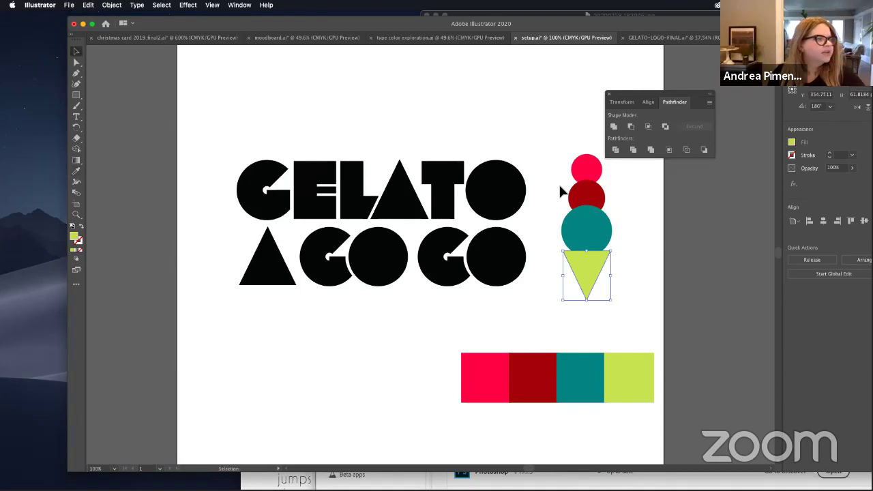
Step: Show the layer list and reorder the scoops so each smaller circle overlaps the larger one below it
left_click(584, 194)
left_click(240, 5)
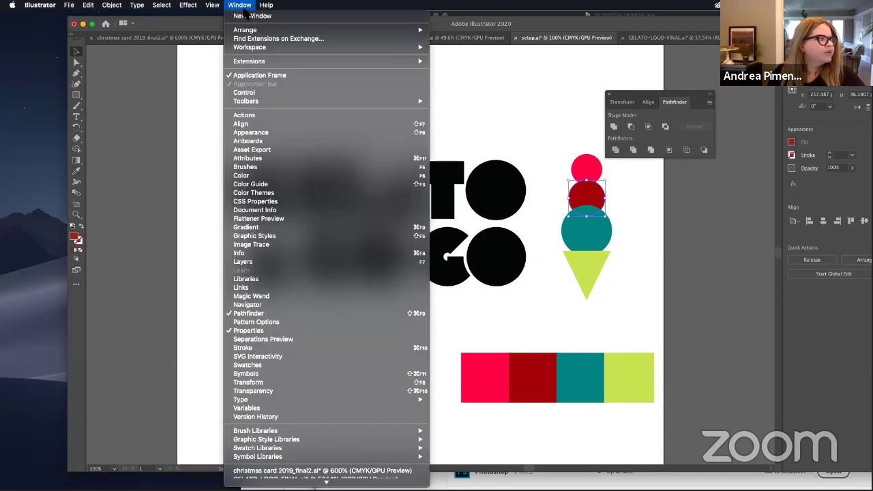
left_click(301, 260)
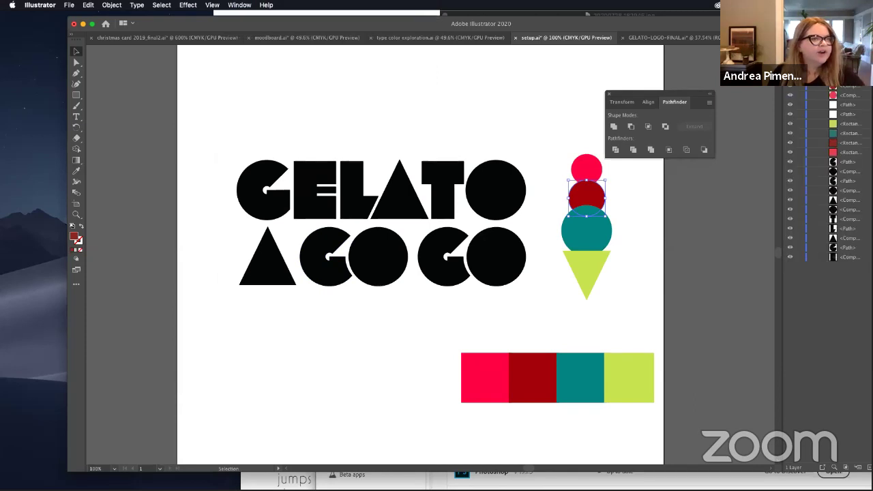
double_click(654, 20)
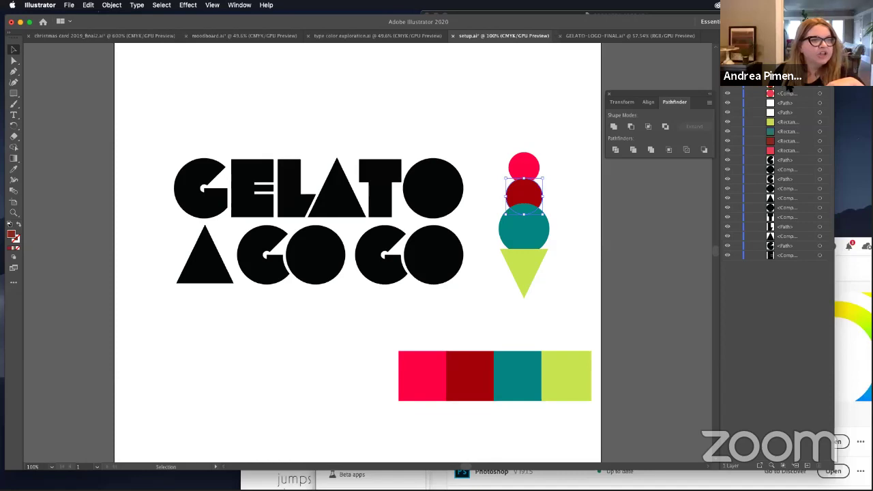
key("super+bracketright")
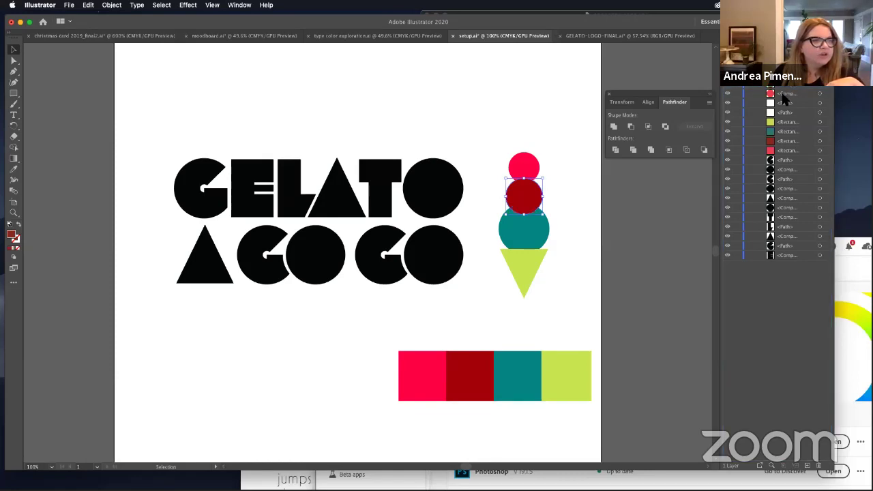
left_click(569, 112)
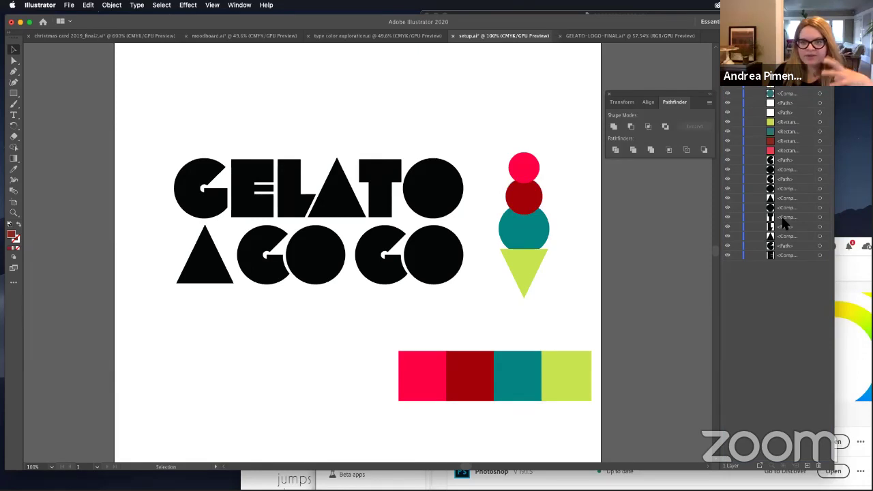
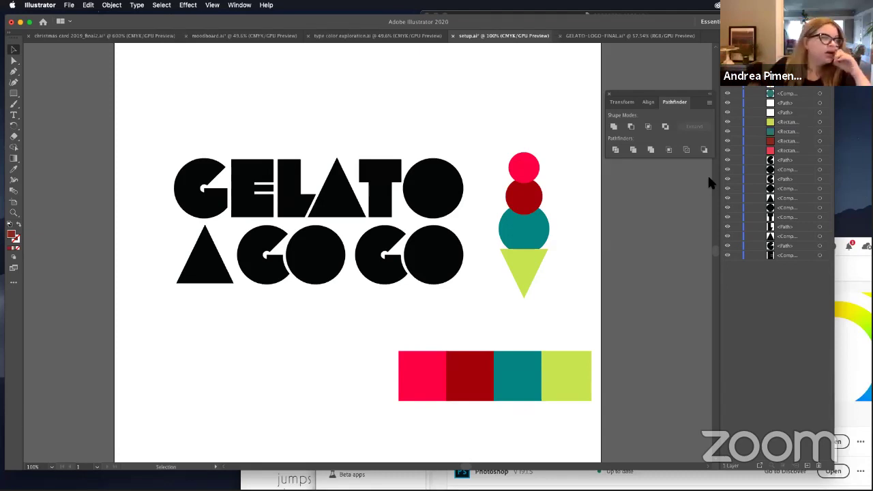
Step: Select all of the black two-line lettering and paste a copy of it directly in front of the original
left_click_drag(166, 146, 520, 318)
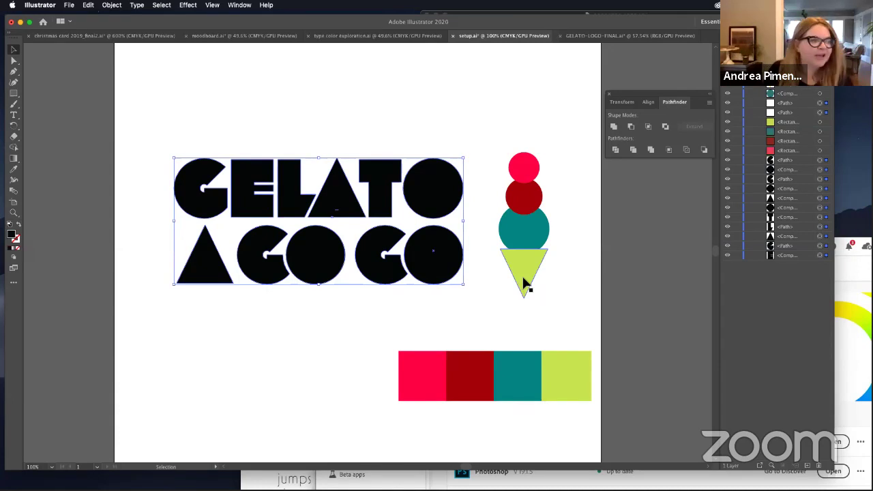
left_click_drag(477, 137, 574, 295)
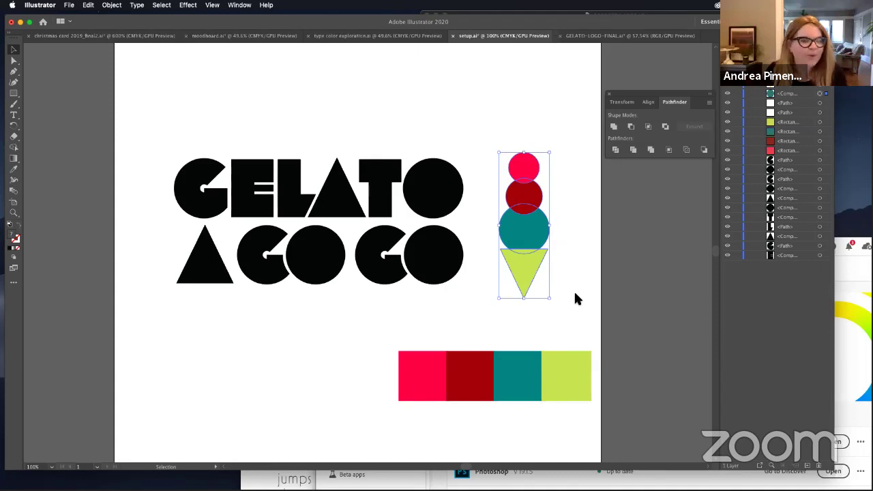
left_click_drag(181, 129, 474, 320)
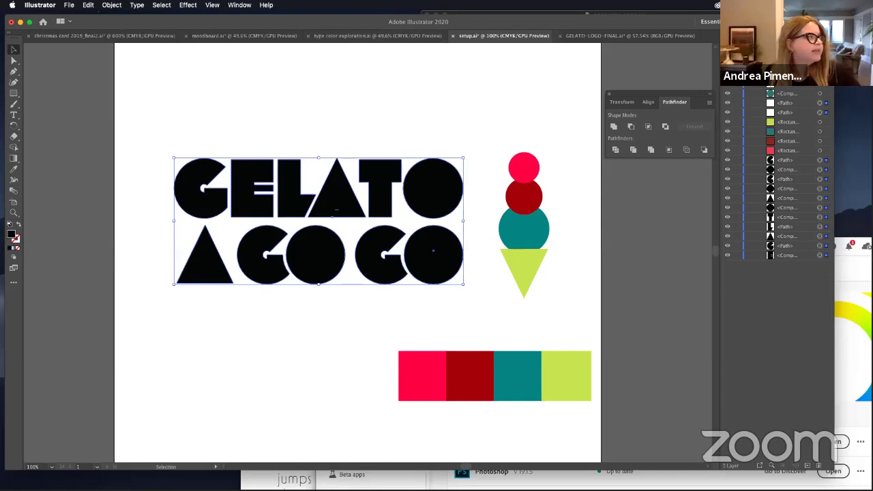
left_click(88, 6)
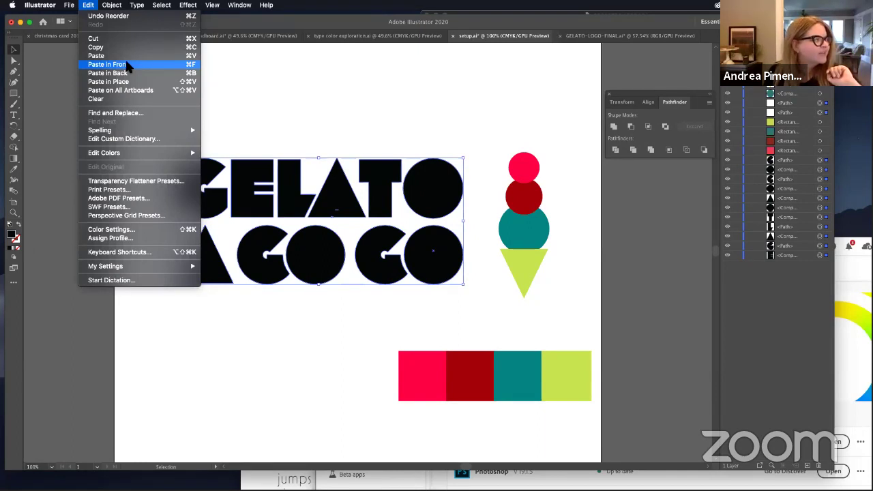
left_click(126, 62)
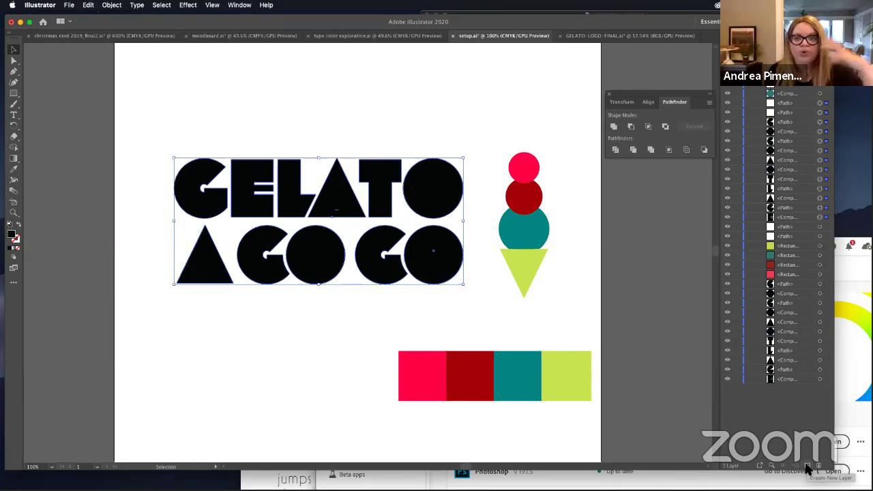
Step: Create a new layer above Layer 1 and move the copied letters onto it
scroll(795, 457, "up", 1)
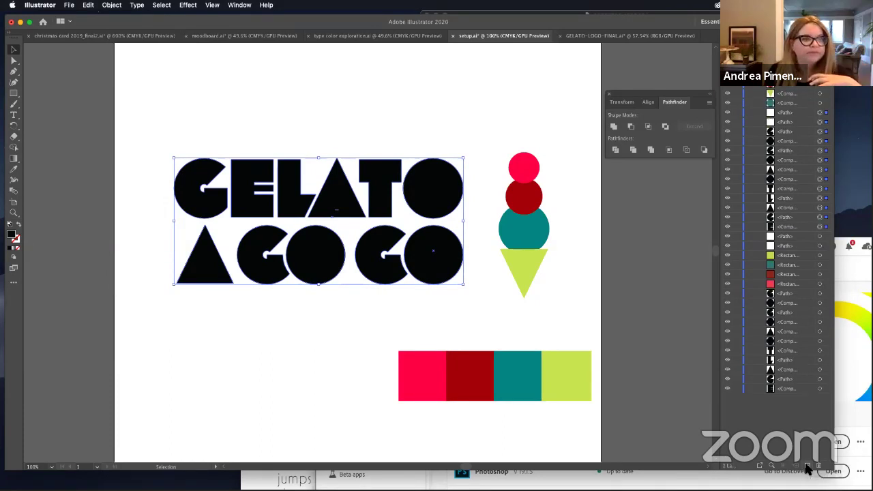
left_click(793, 129)
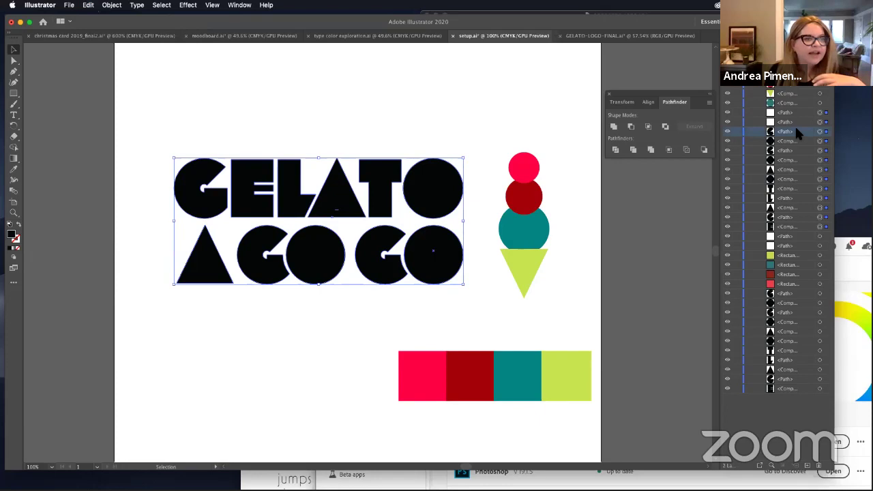
left_click(794, 225, "shift")
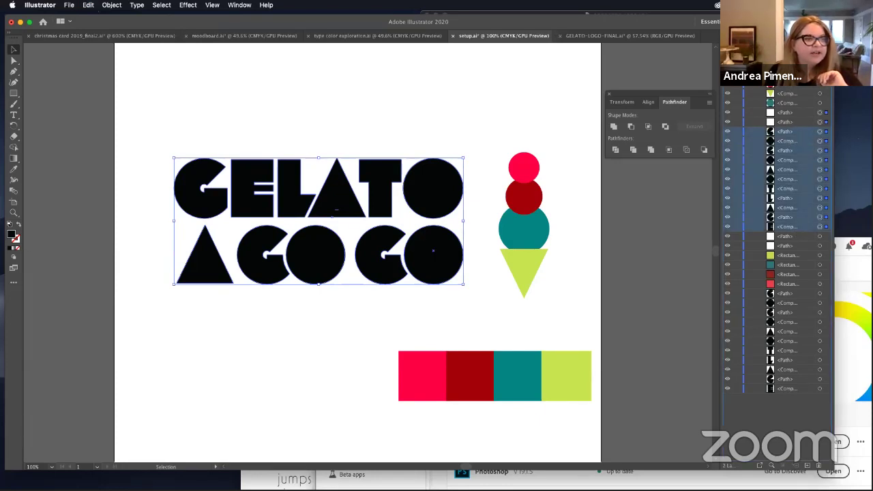
key("super+8")
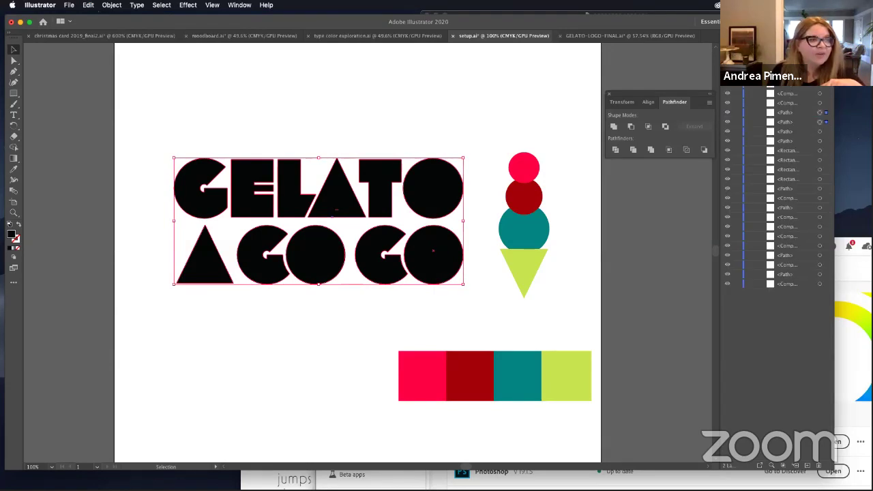
Step: Hide Layer 1 to isolate the copied lettering, lock Layer 1, and show it again
key("super+alt+shift+3")
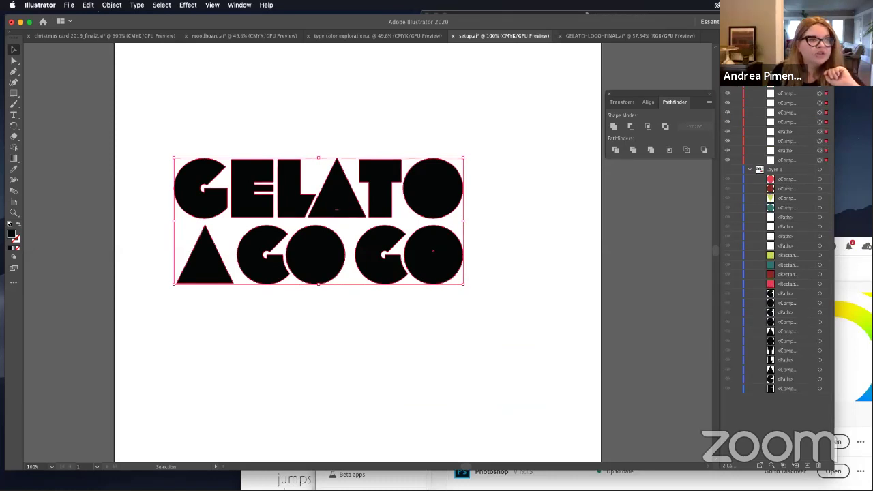
left_click(748, 169)
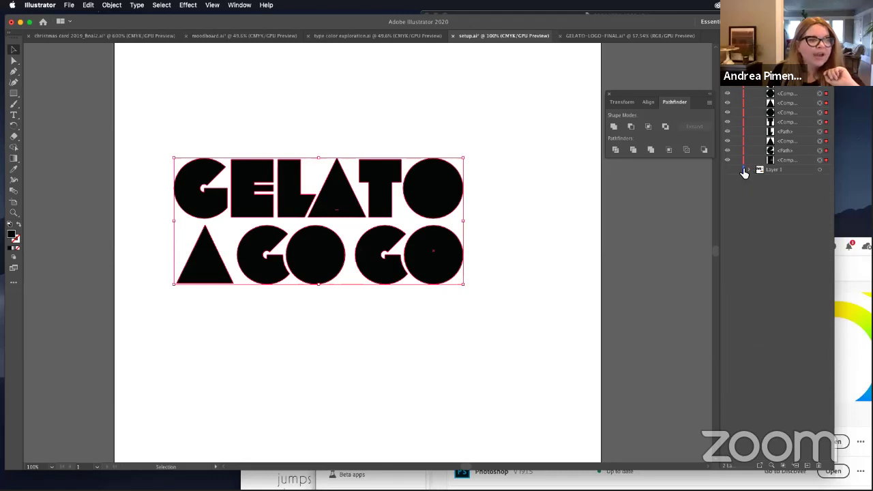
left_click(736, 170)
left_click(747, 169)
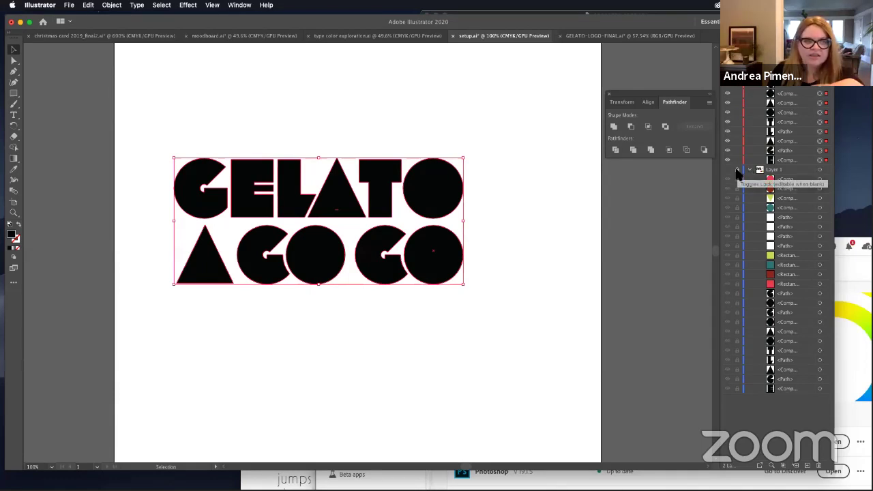
left_click(727, 169)
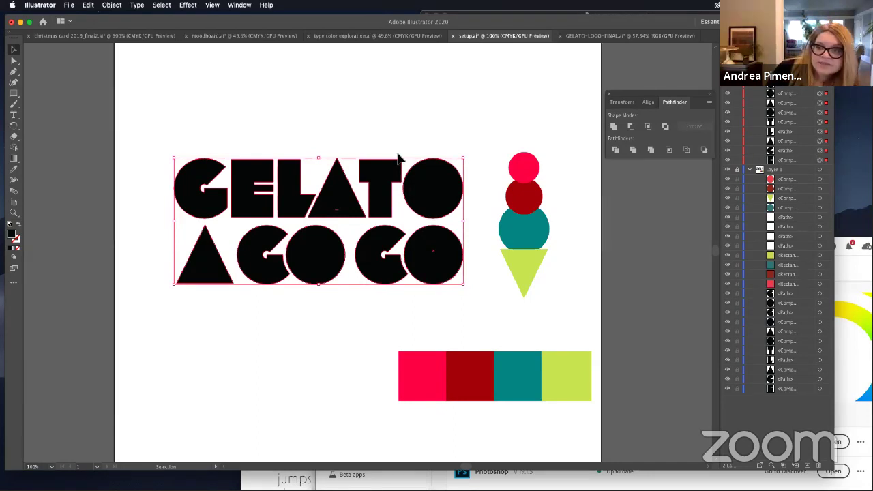
Step: Apply an Offset Path effect to the copied lettering with a 6 pt offset and Round joins
left_click(194, 6)
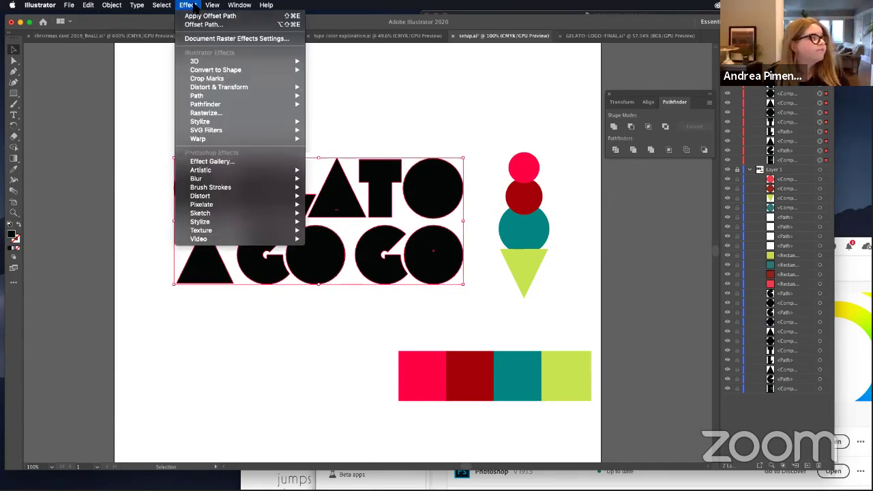
mouse_move(229, 99)
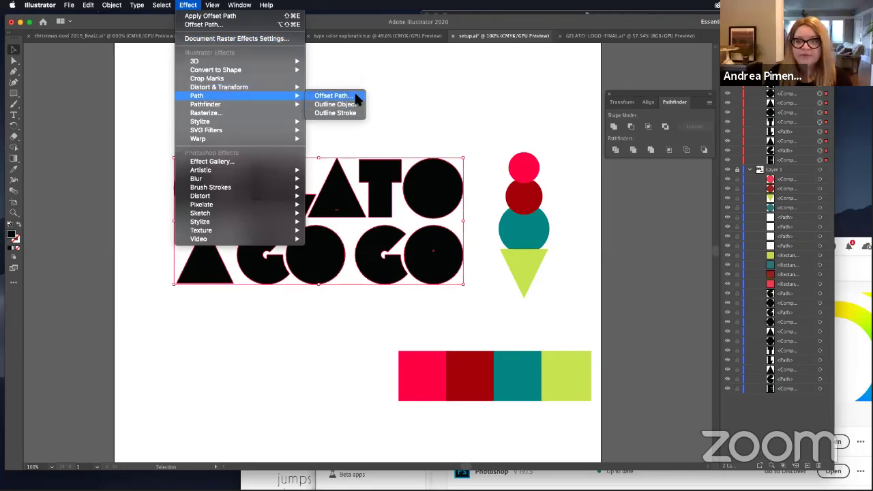
left_click(334, 96)
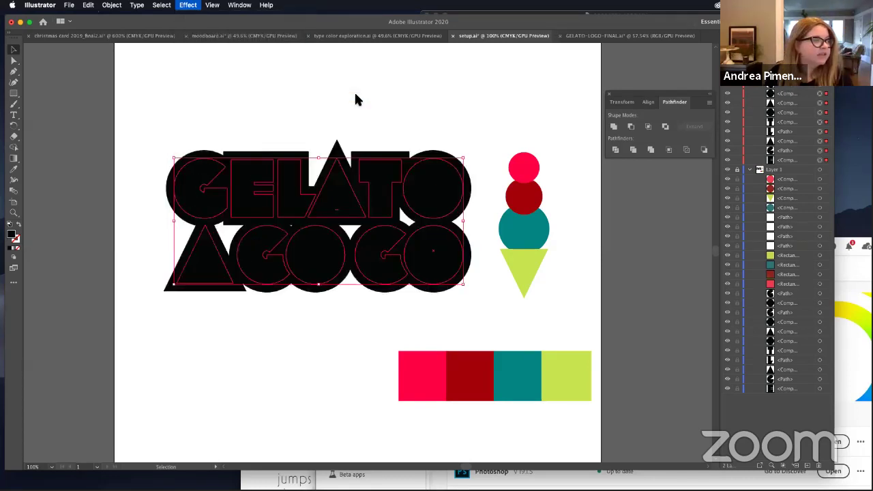
left_click_drag(403, 205, 446, 189)
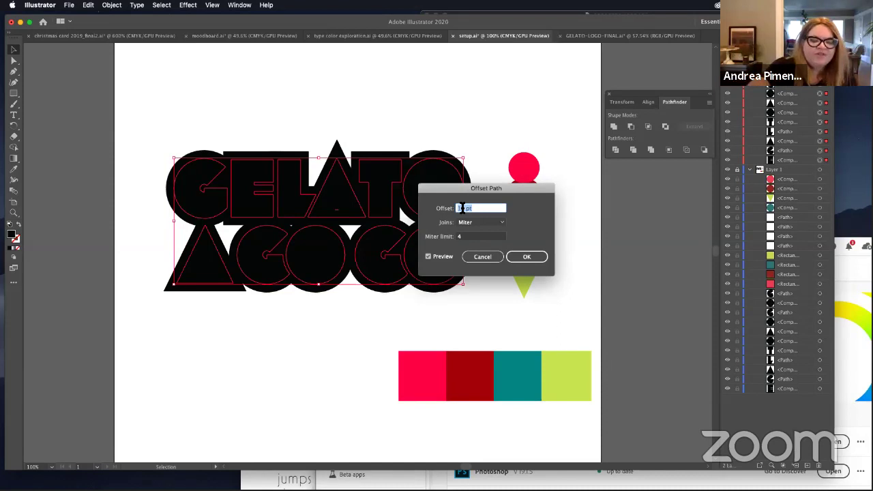
type("5")
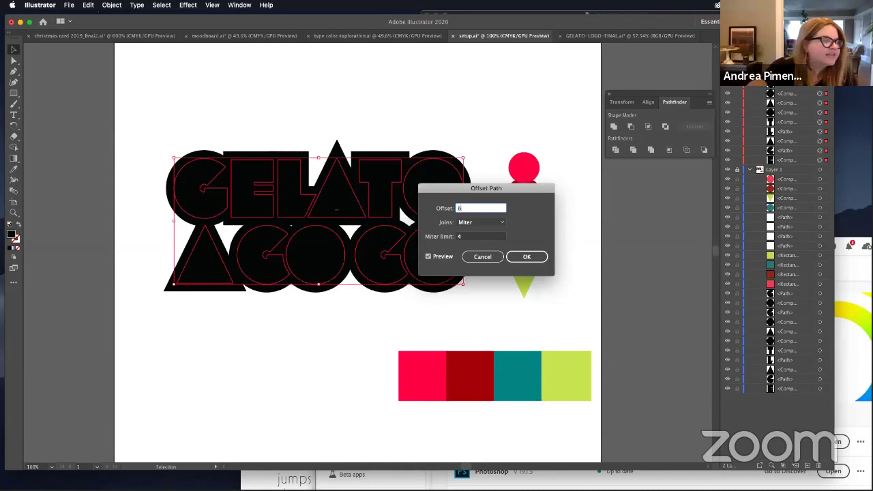
left_click(475, 222)
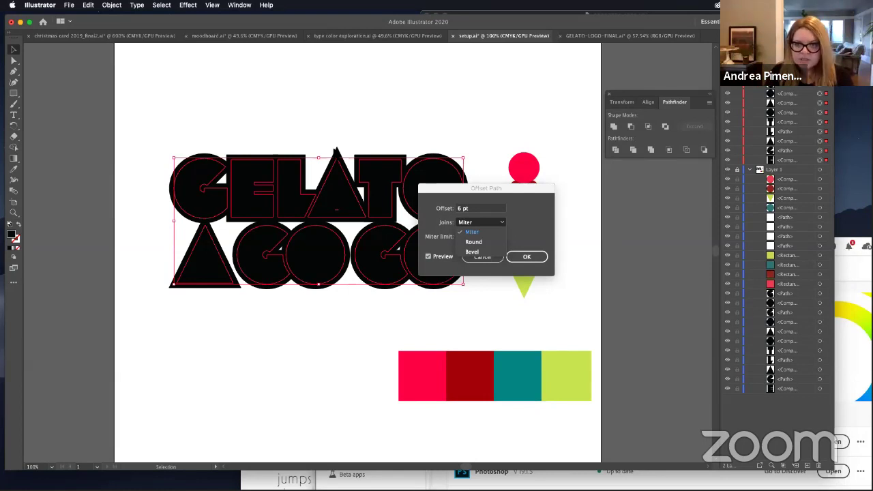
left_click(475, 242)
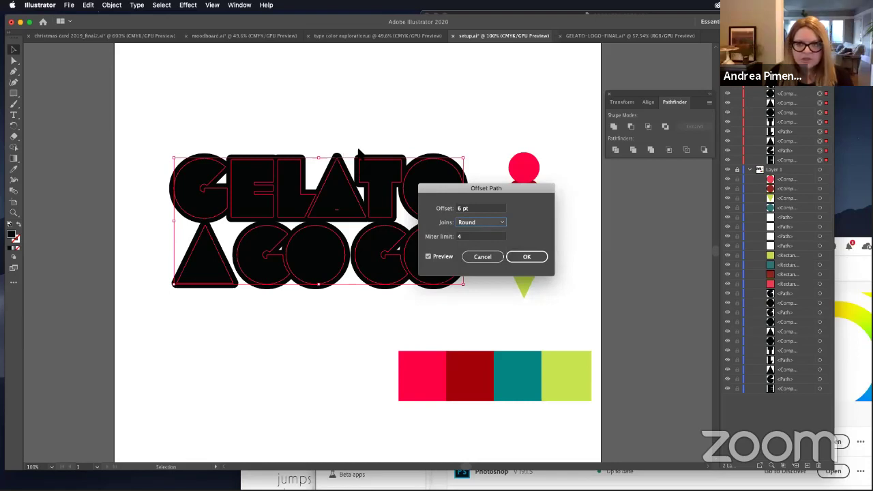
left_click(535, 257)
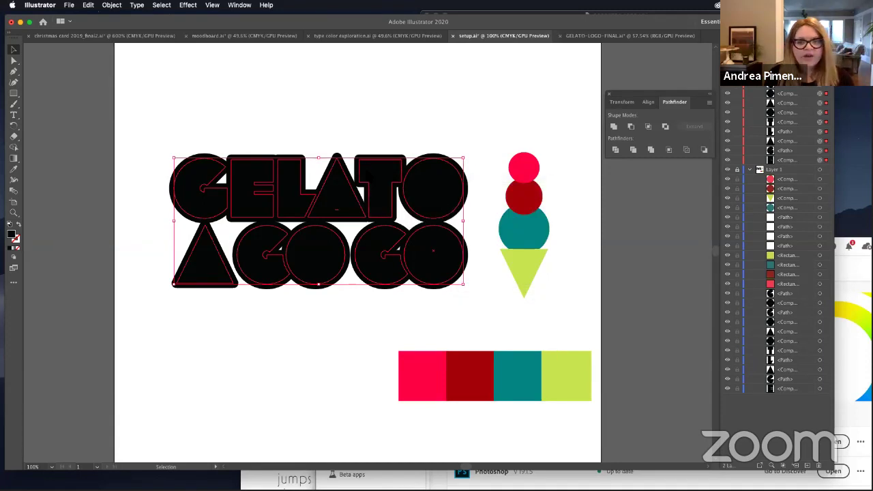
Step: Sample the bright red palette square onto the offset lettering and place Layer 2 beneath Layer 1
left_click(13, 168)
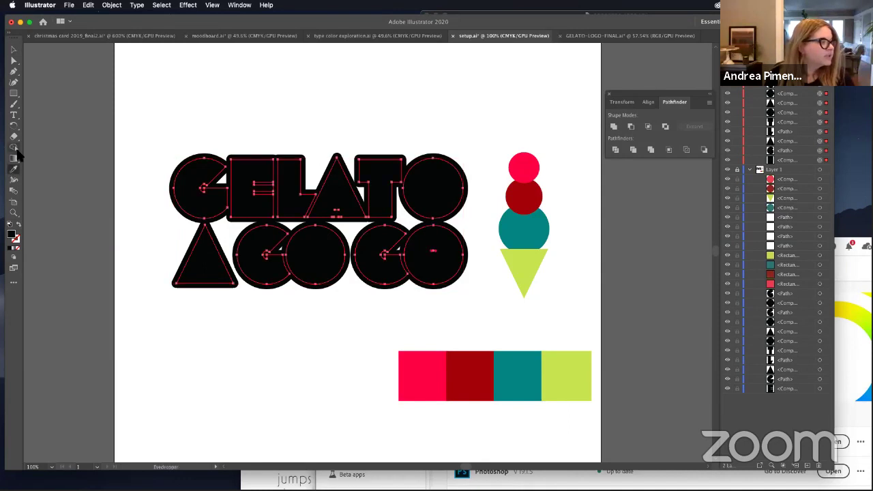
left_click(434, 358)
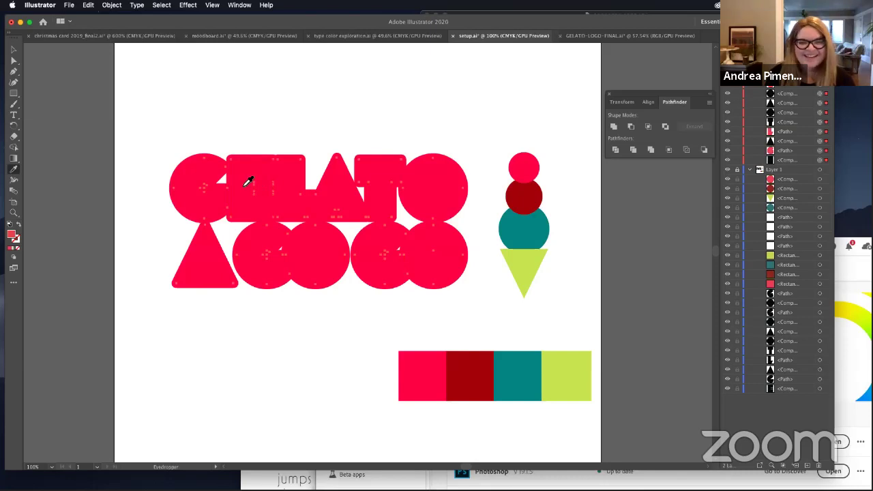
left_click(749, 170)
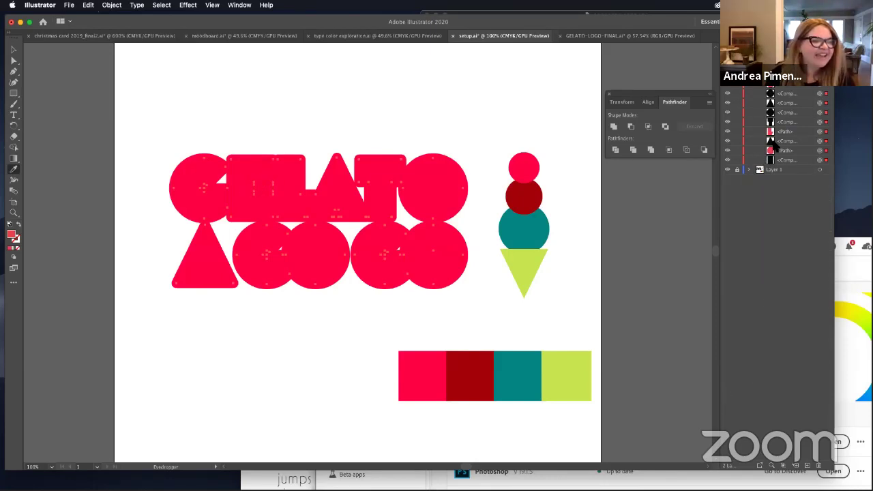
left_click(782, 176)
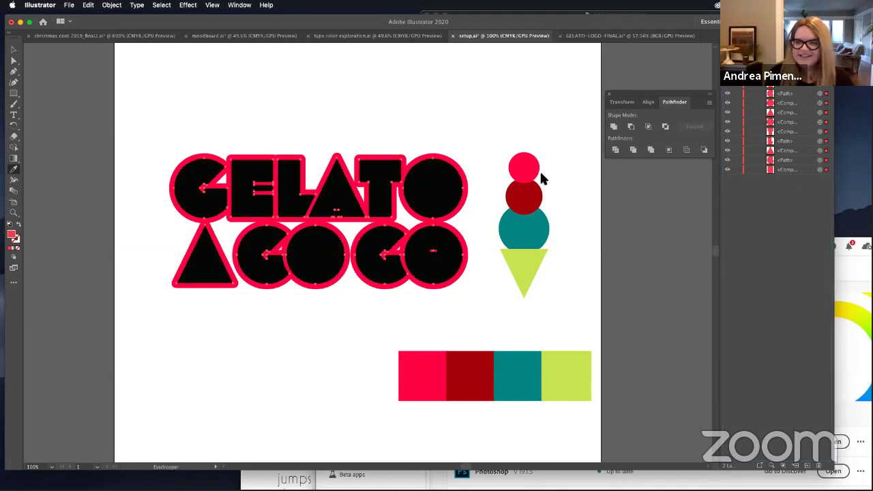
Step: Lock Layer 2 and fill the original black lettering on Layer 1 with white (FFFFFF)
key("v")
left_click(264, 252)
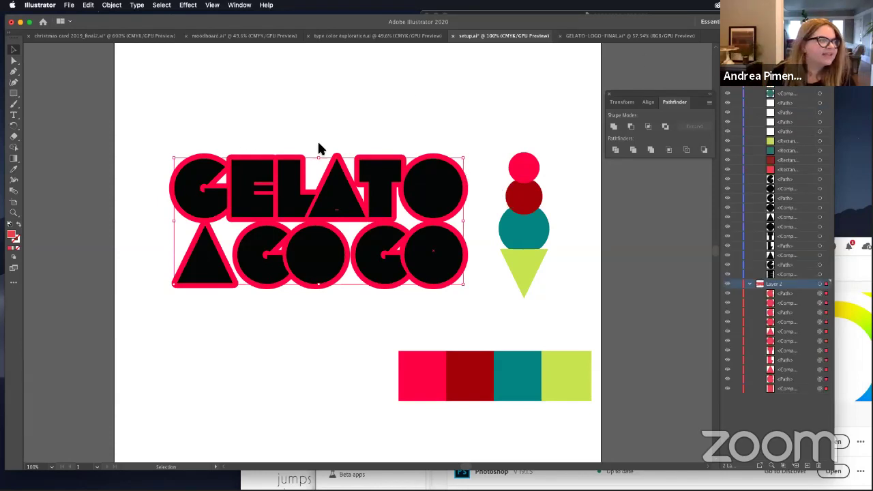
left_click(786, 178)
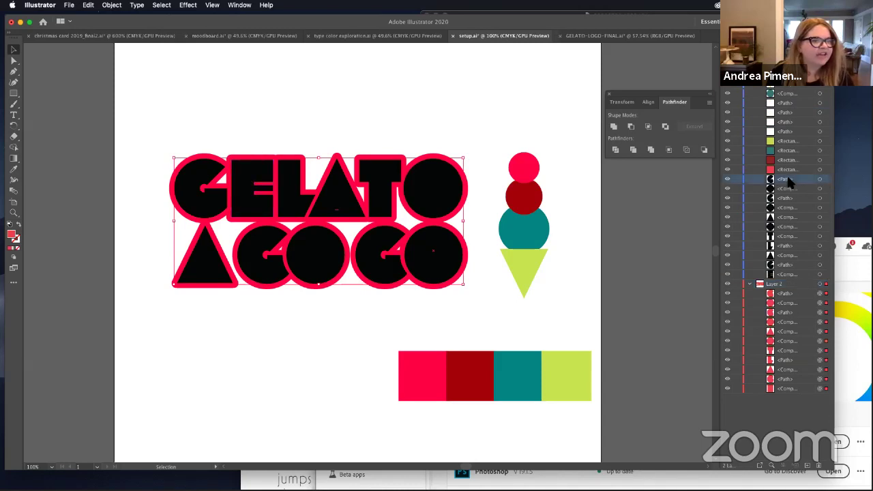
left_click(737, 284)
left_click_drag(159, 128, 484, 302)
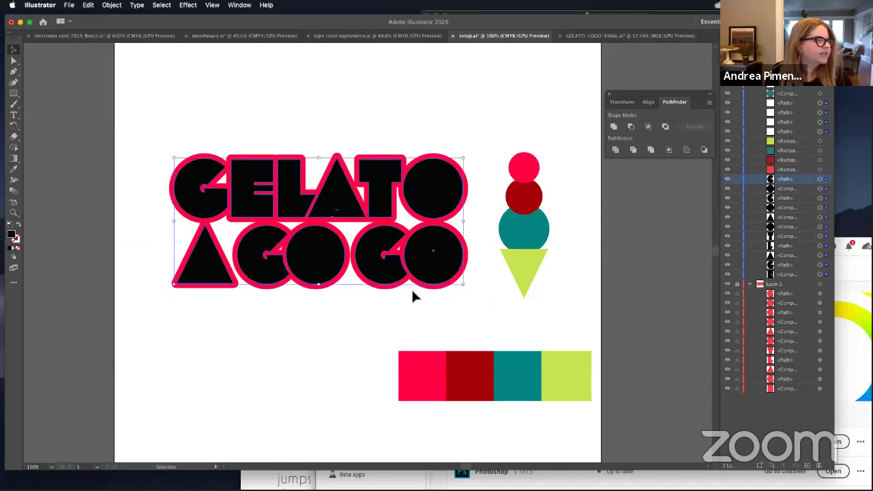
double_click(13, 236)
left_click_drag(335, 220, 315, 193)
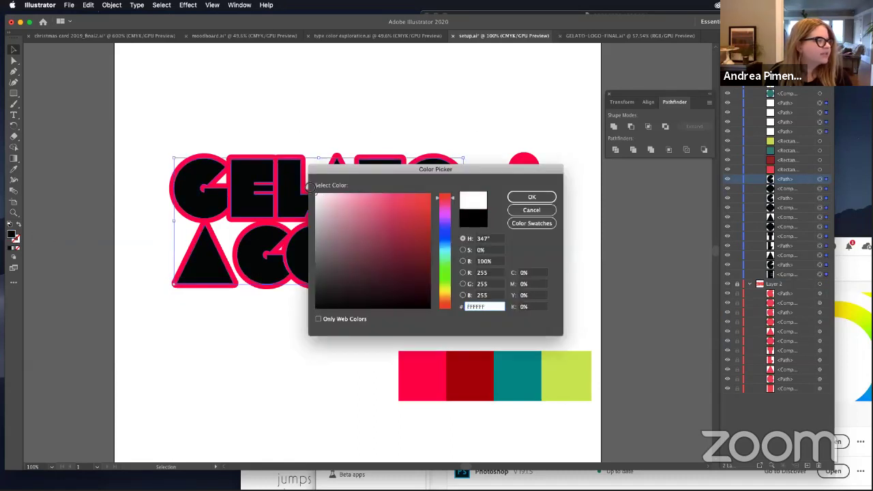
left_click(528, 198)
left_click(205, 122)
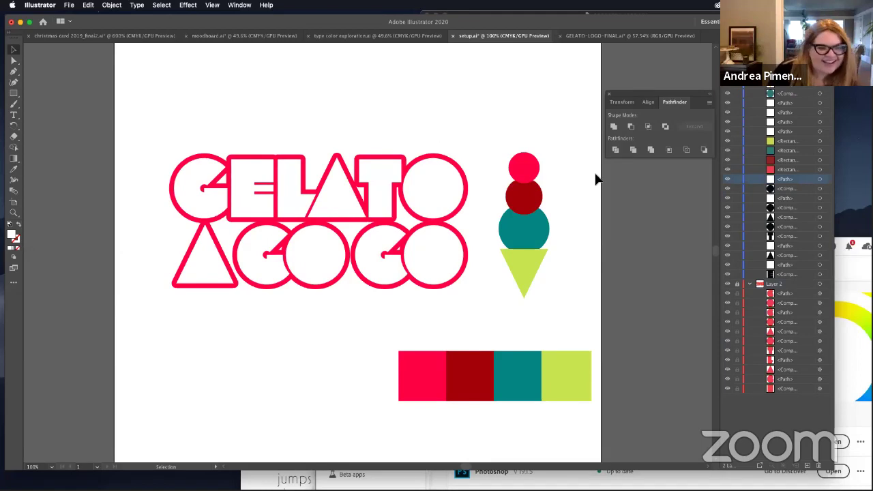
Step: Hide Layer 1, unlock Layer 2, and select individual red letters to examine their anchor points
left_click(782, 284)
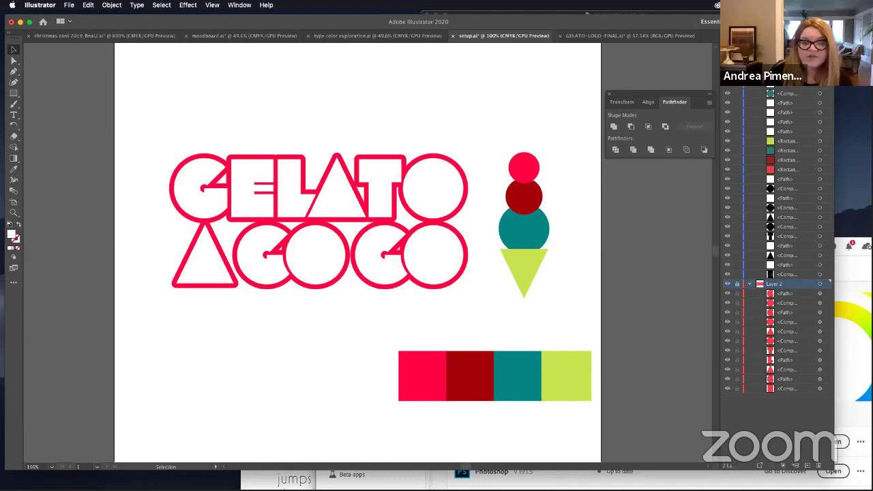
key("super+3")
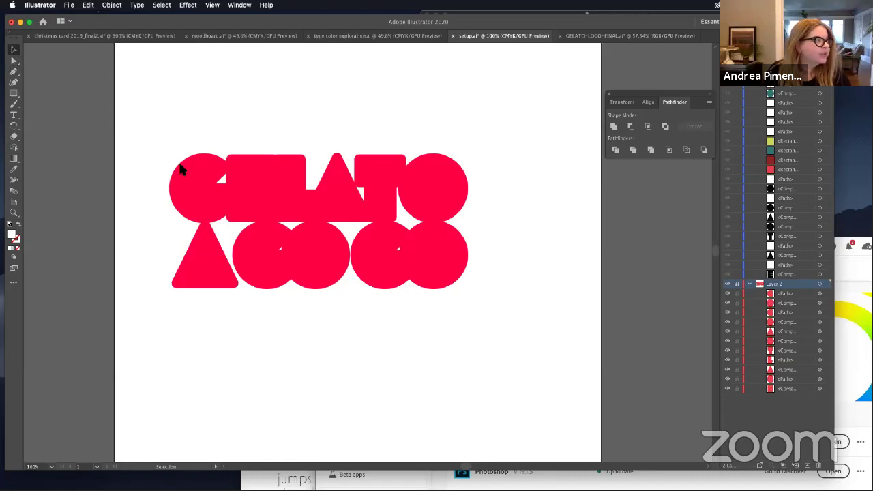
left_click(13, 60)
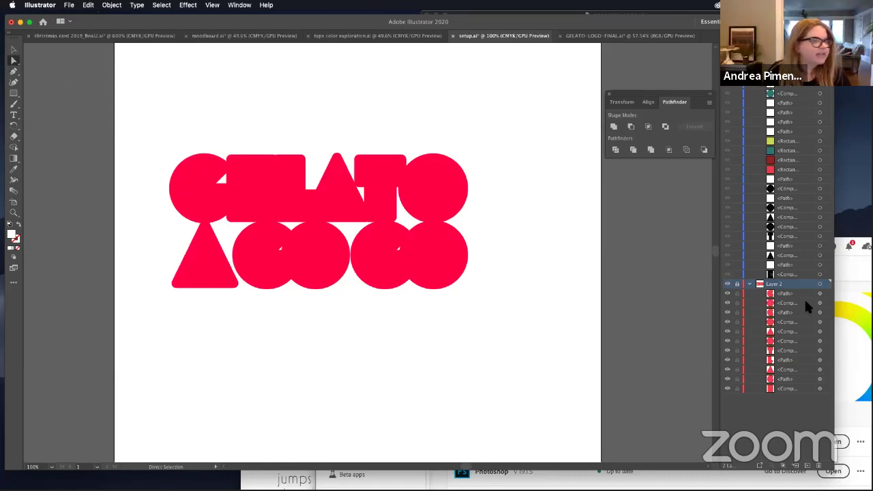
left_click(190, 175)
left_click(287, 187)
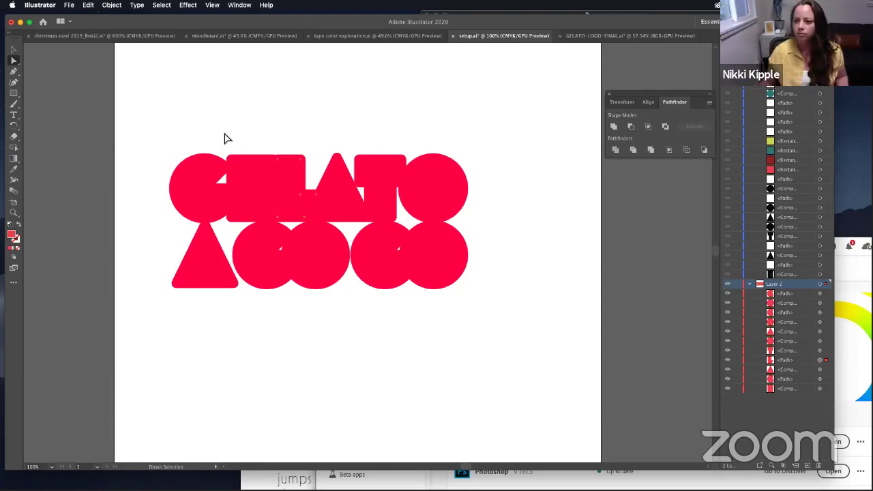
left_click_drag(202, 195, 255, 194)
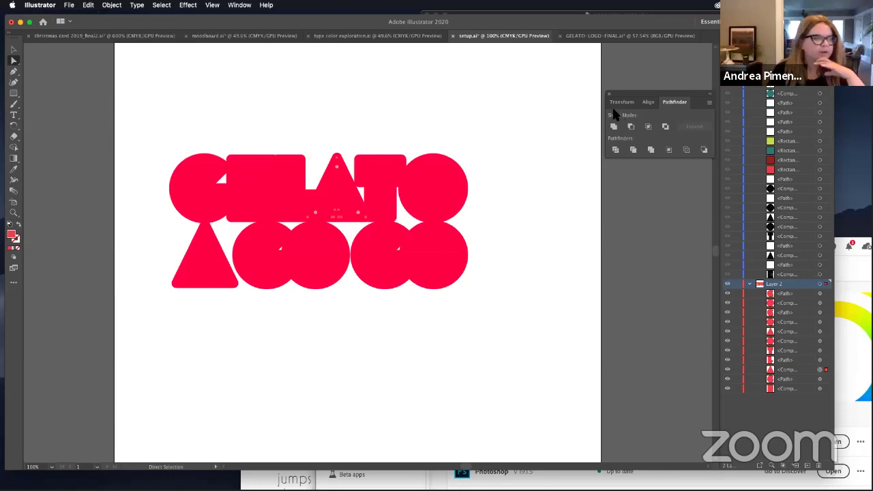
Step: Select all the red offset letters on Layer 2 and combine them with Pathfinder Unite
left_click(13, 50)
left_click_drag(165, 118, 516, 305)
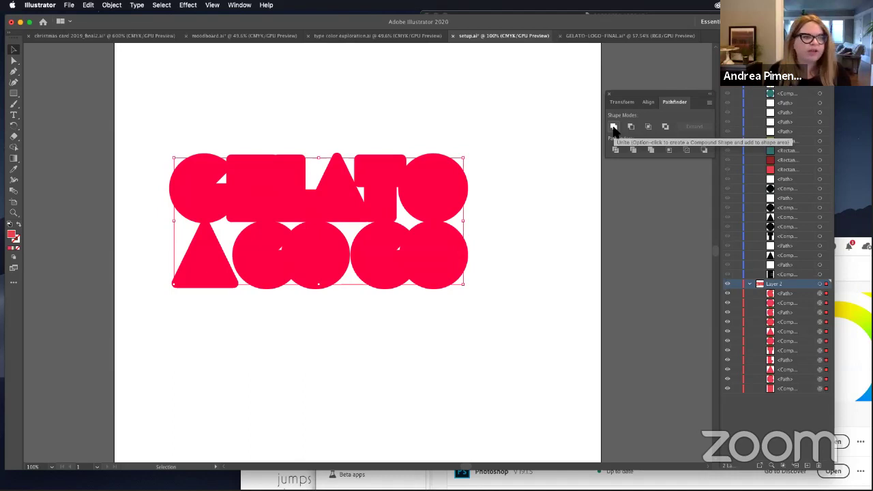
key("super+g")
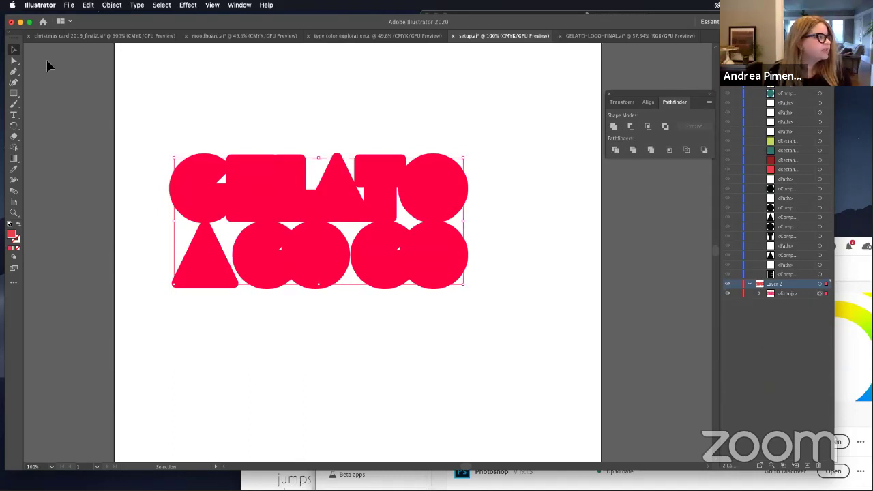
Step: Examine the anchor points of the combined red lettering
left_click(14, 61)
left_click(491, 146)
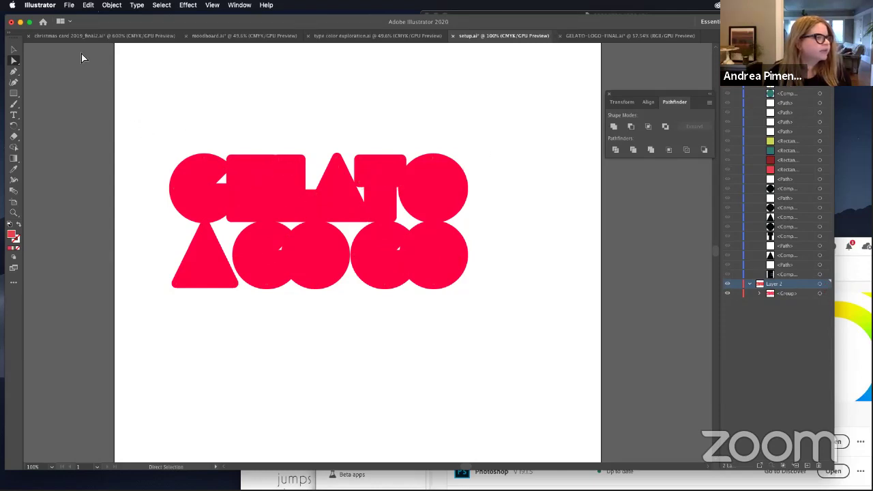
left_click(14, 49)
left_click_drag(154, 118, 503, 311)
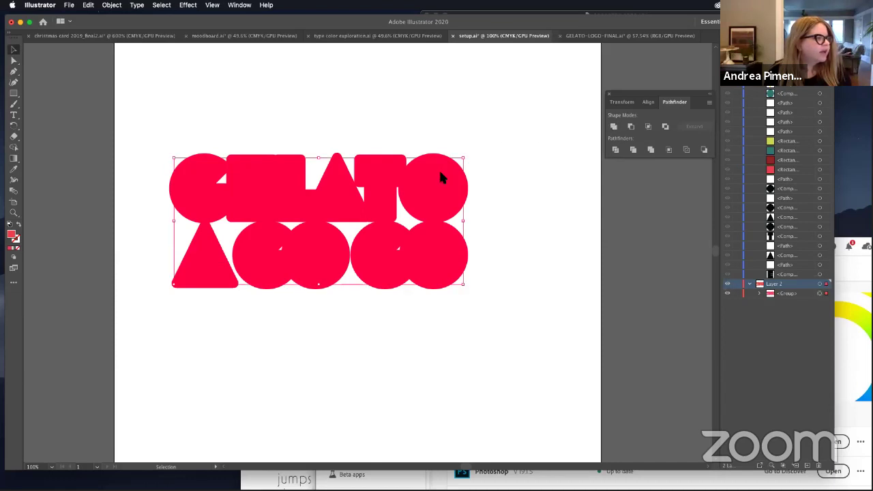
key("a")
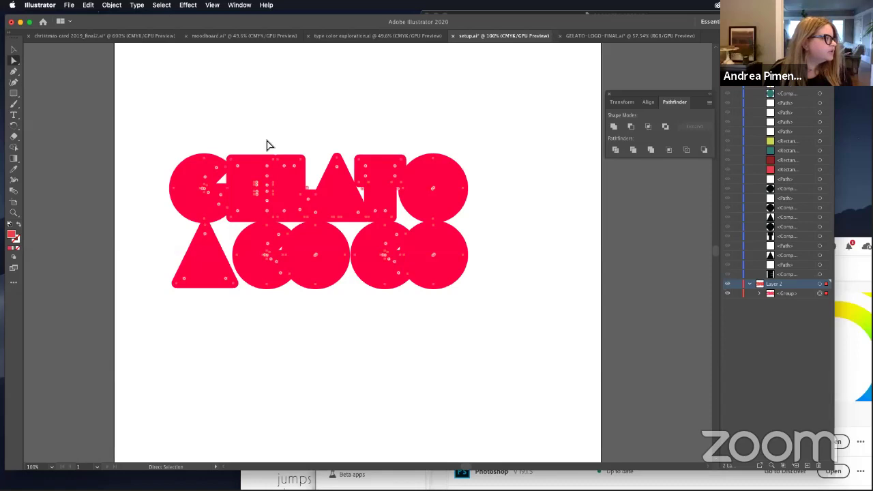
Step: Try moving the combined red lettering as one piece and undo the move
left_click(13, 50)
left_click_drag(252, 178, 296, 171)
key("super+z")
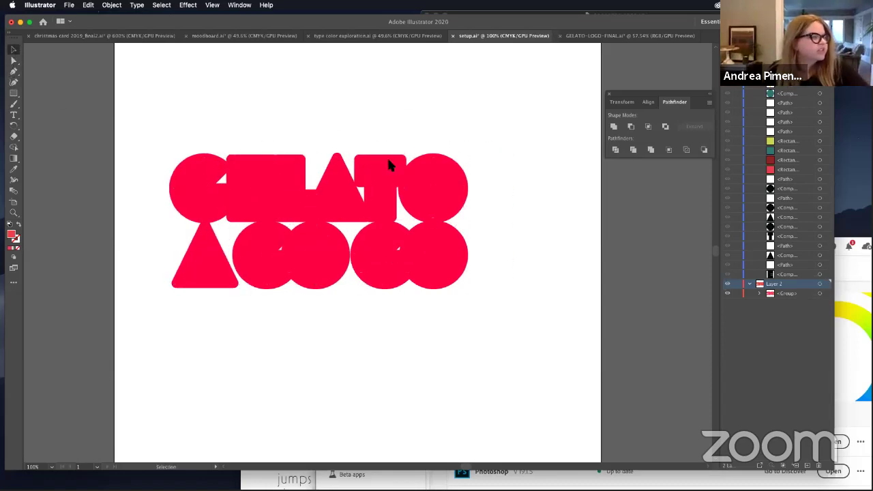
Step: Show the Appearance attributes of the red lettering group and keep them clear of the artwork
left_click(382, 183)
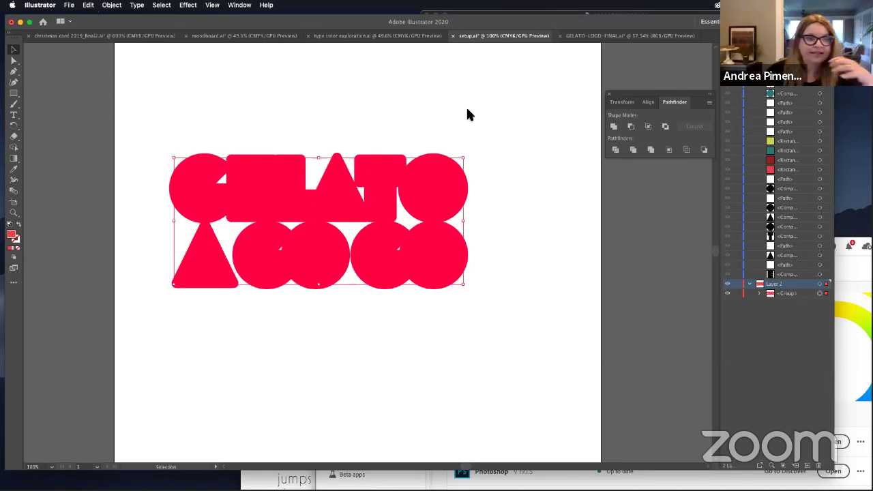
left_click(239, 4)
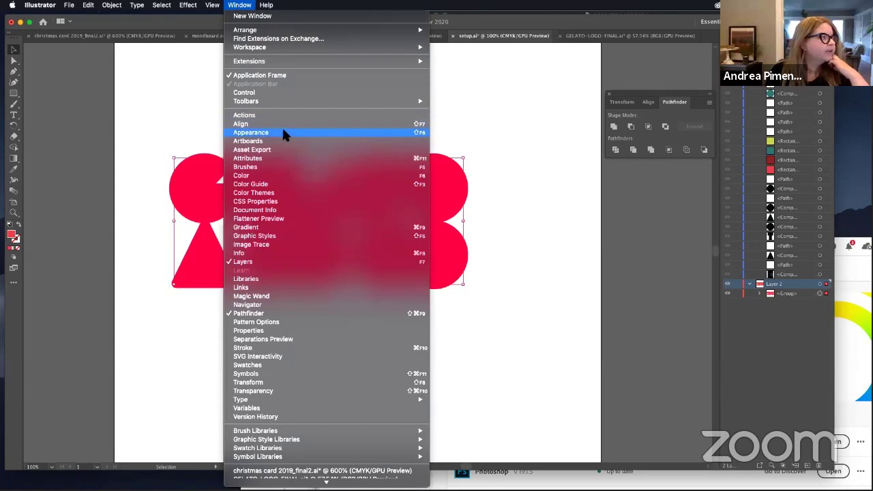
left_click(283, 133)
left_click_drag(400, 152, 566, 178)
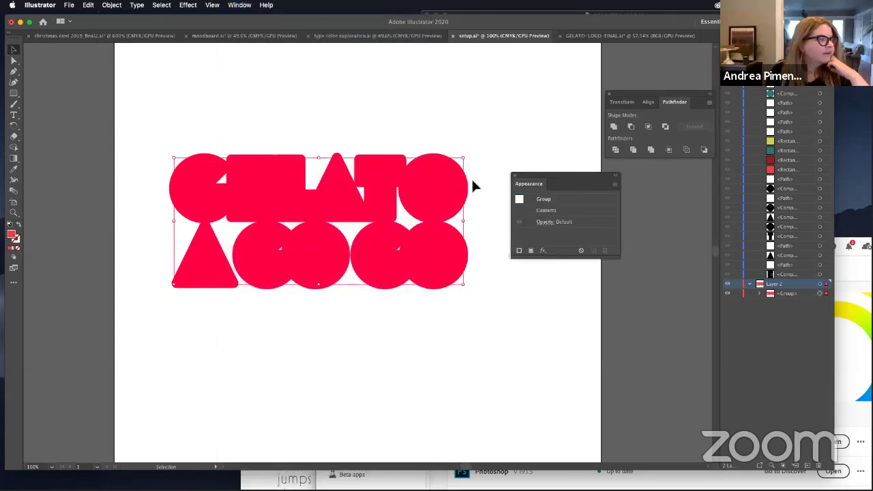
left_click(476, 146)
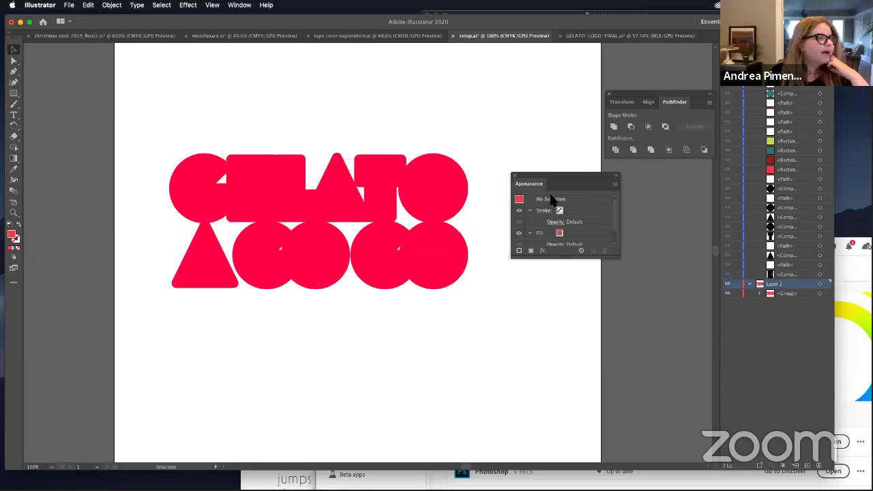
left_click_drag(549, 183, 668, 220)
Step: Expand the appearance of the red lettering group and show its anchor points
left_click(448, 202)
left_click(90, 5)
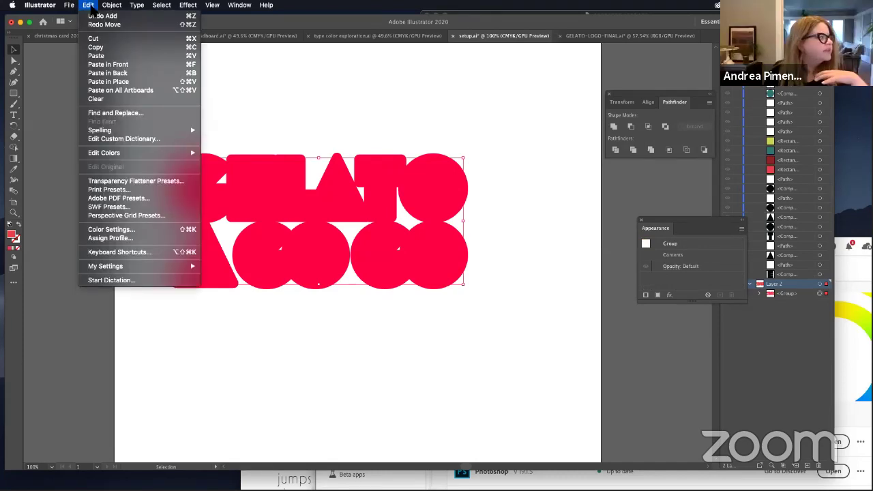
mouse_move(111, 5)
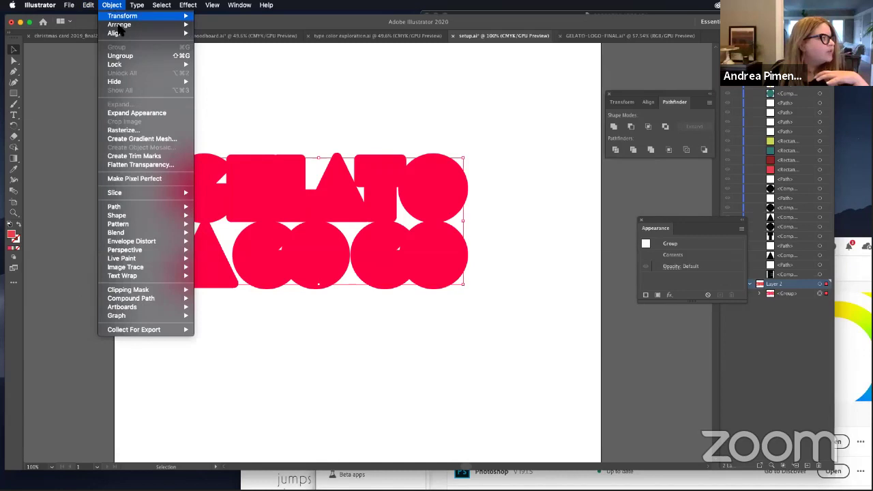
left_click(137, 113)
left_click(286, 175)
left_click(12, 60)
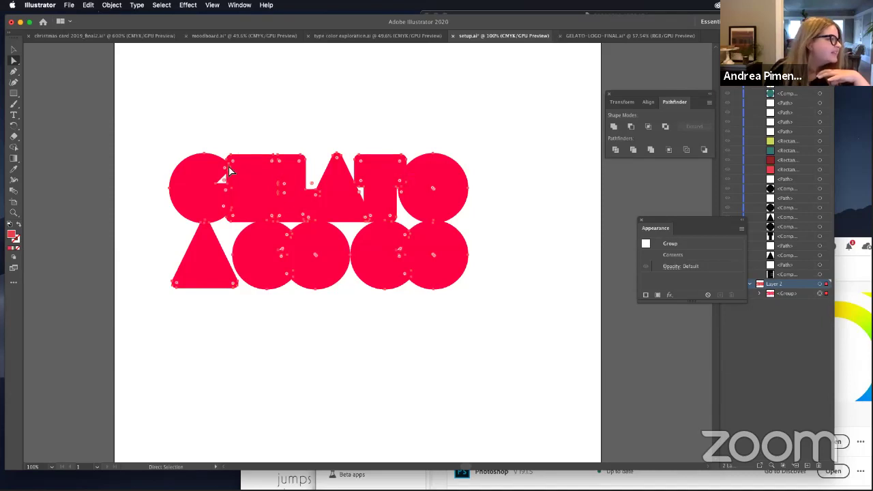
Step: Deselect the red lettering and examine the separate paths inside its group on Layer 2
key("super+shift+a")
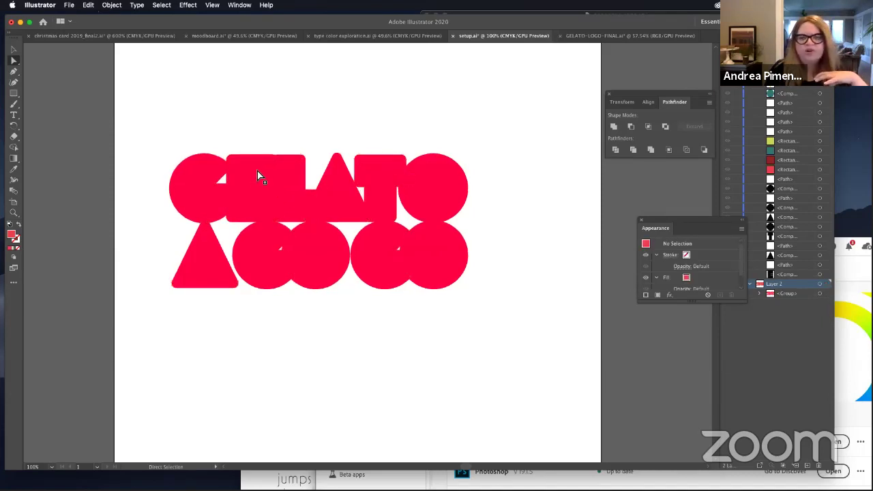
left_click(13, 49)
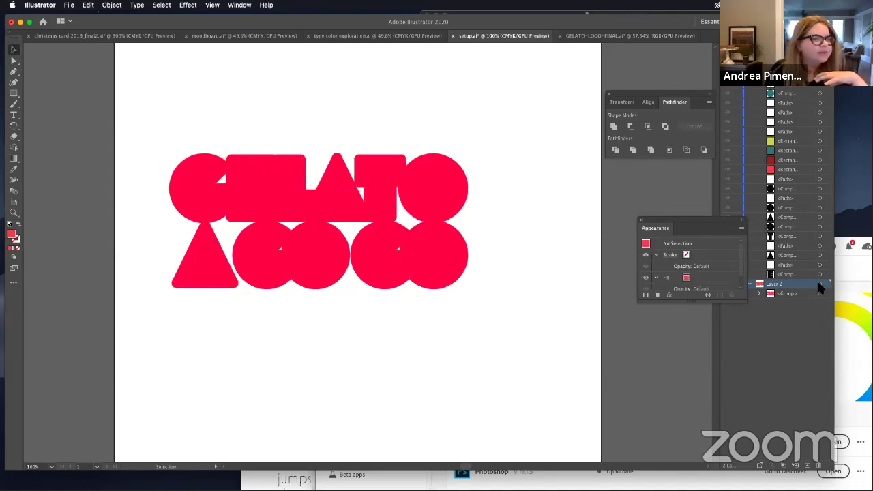
left_click(757, 293)
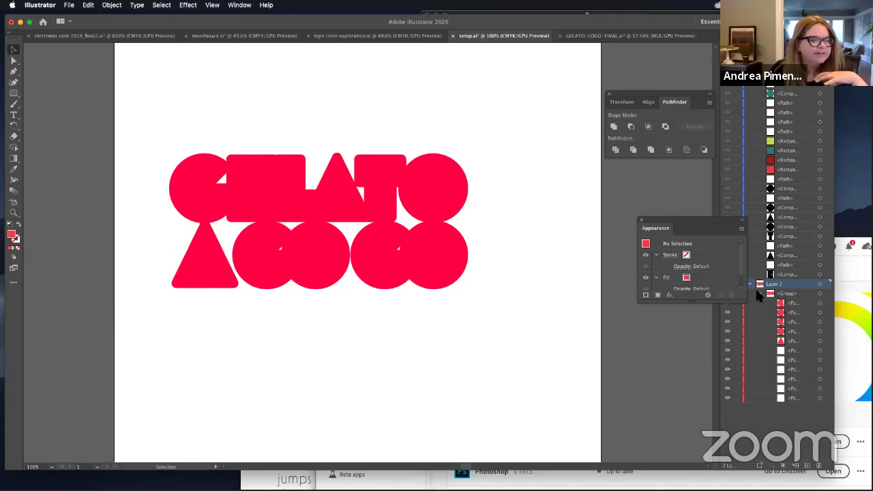
left_click(758, 293)
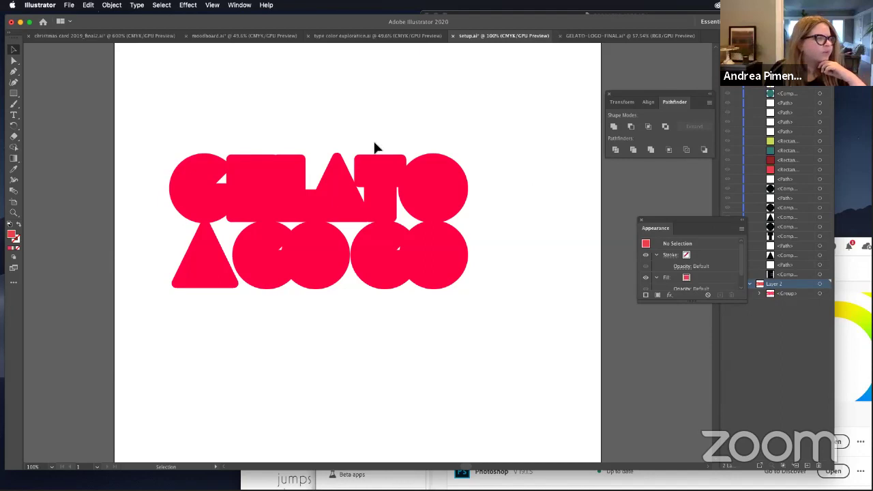
Step: Duplicate Layer 2 with the red lettering group and hide the copy
left_click_drag(667, 226, 609, 187)
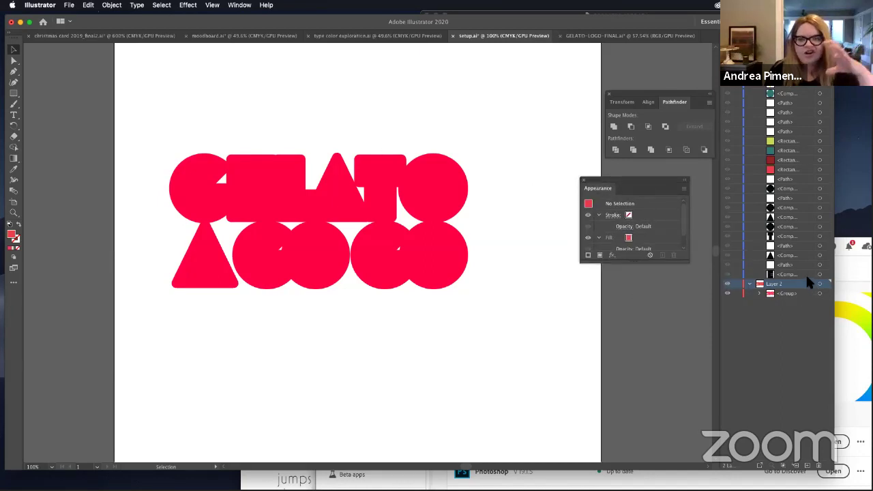
left_click_drag(795, 286, 808, 470)
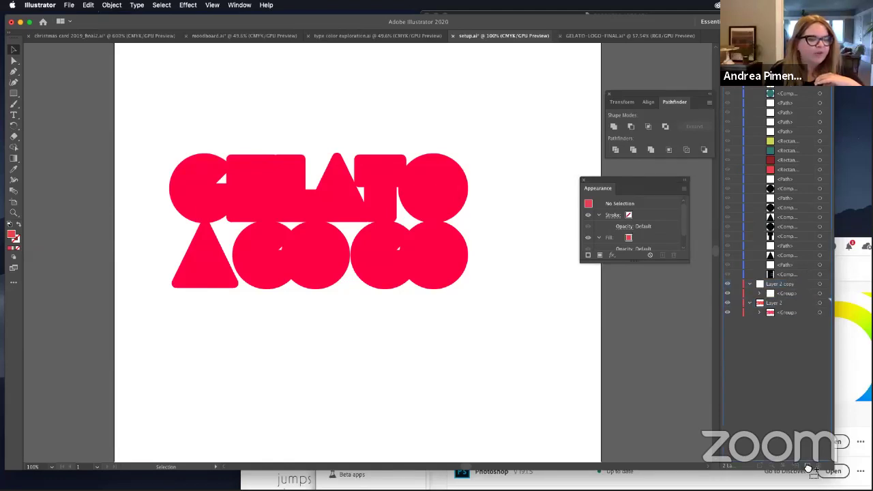
left_click(727, 283)
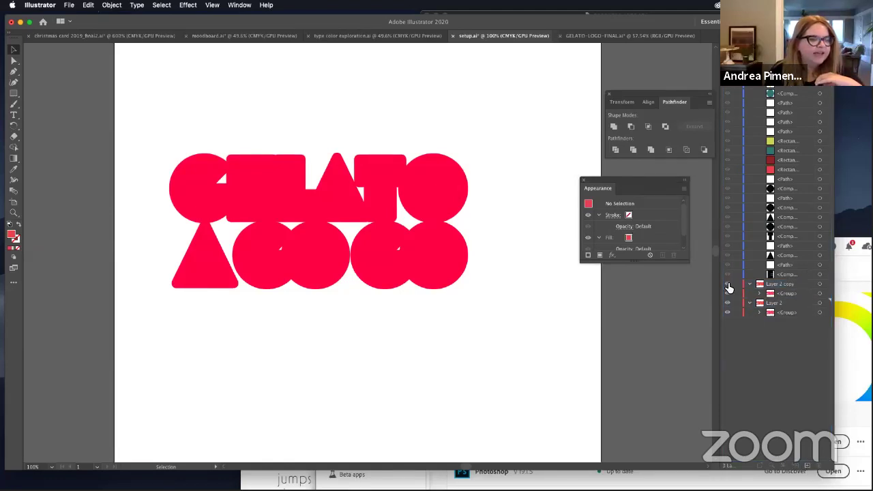
Step: Apply an Offset Path effect of 6 pt with round joins to the red artwork on Layer 2
left_click(820, 303)
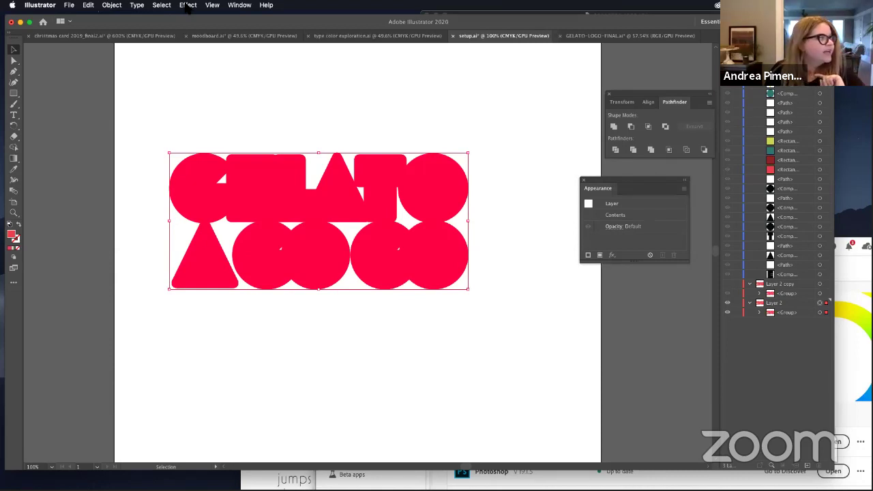
left_click(188, 5)
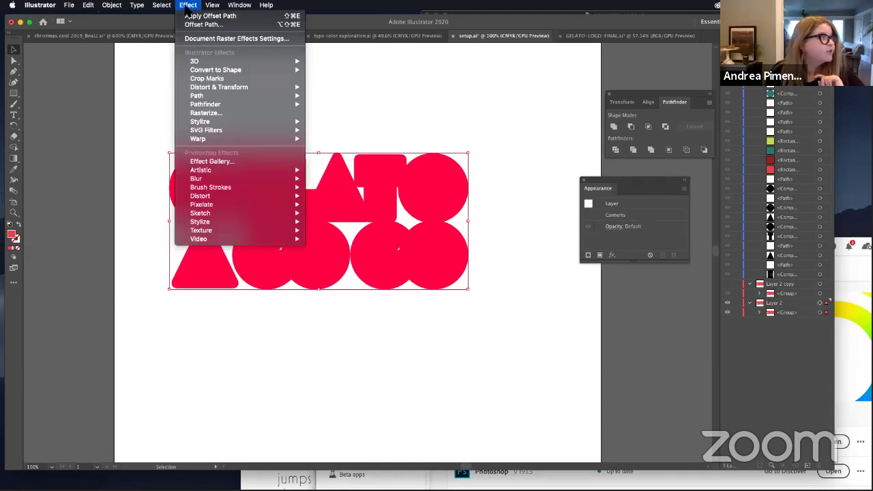
mouse_move(223, 94)
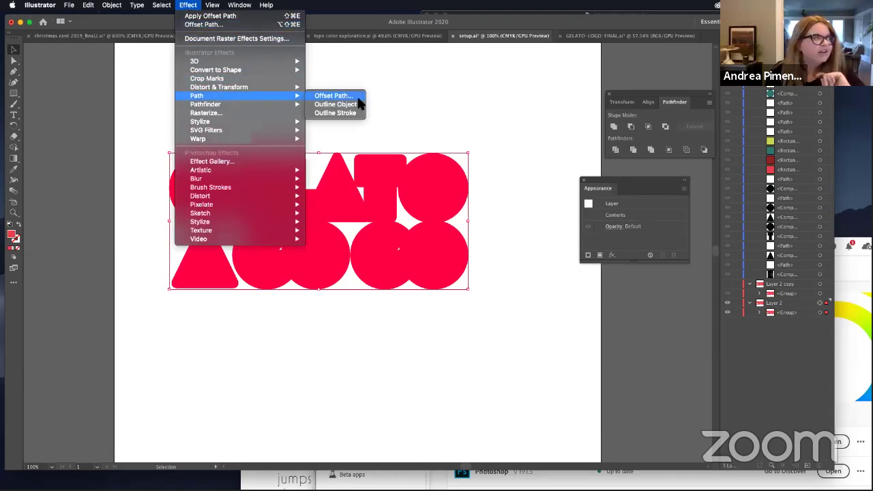
mouse_move(253, 131)
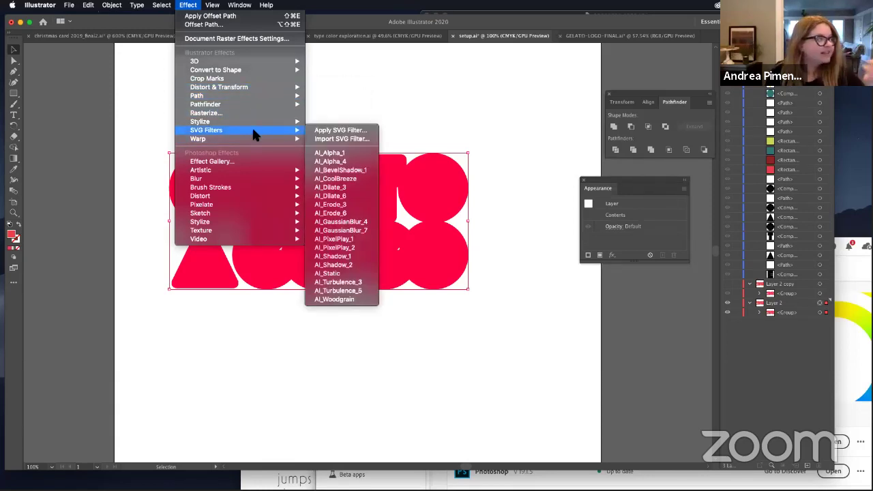
mouse_move(262, 102)
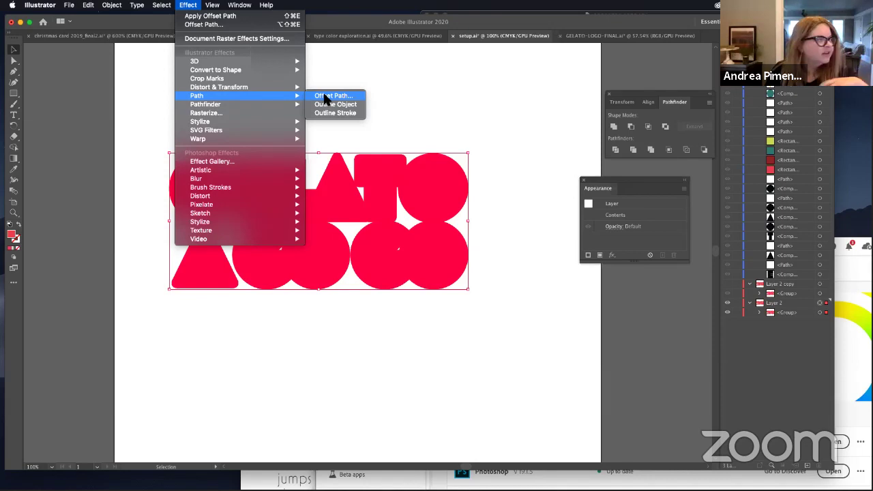
left_click(325, 97)
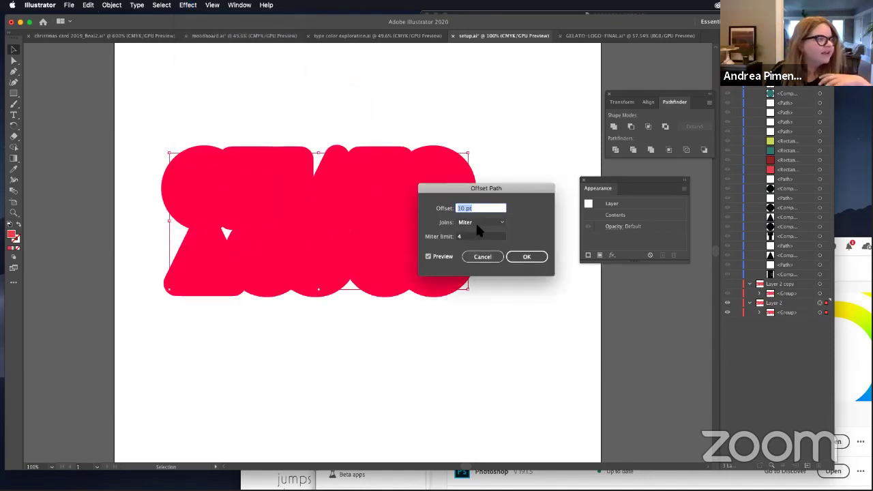
type("6")
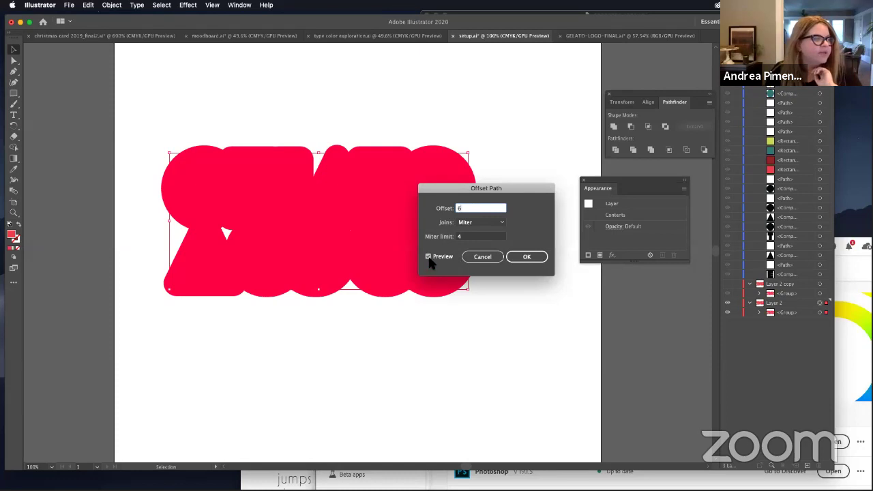
left_click(477, 222)
left_click(473, 242)
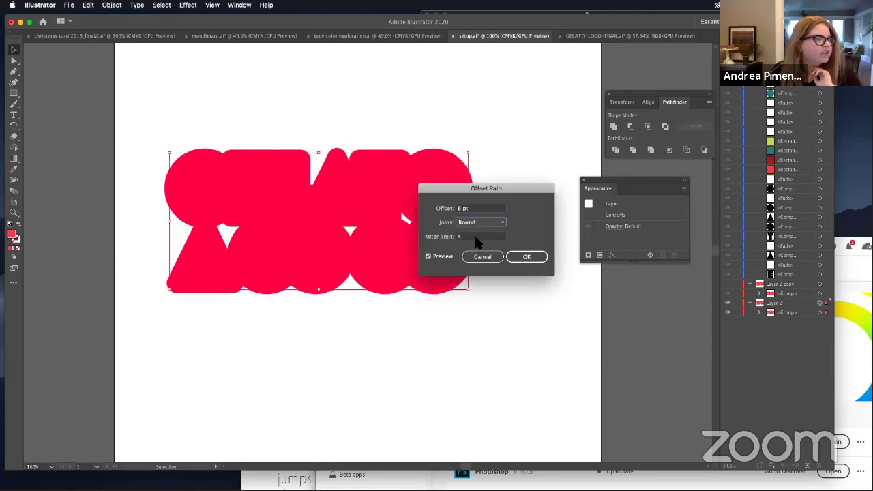
left_click(531, 256)
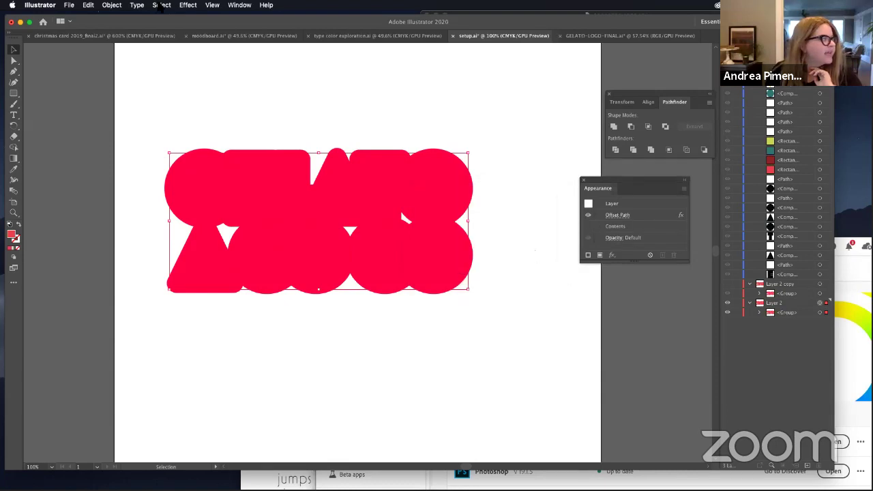
Step: Expand the appearance of the offset artwork on Layer 2 and unite all its letter shapes into one shape
left_click(89, 6)
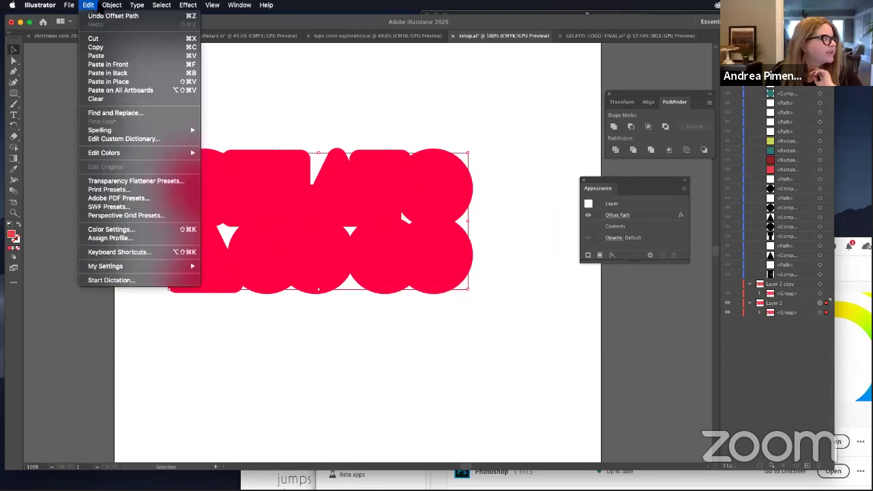
left_click(159, 110)
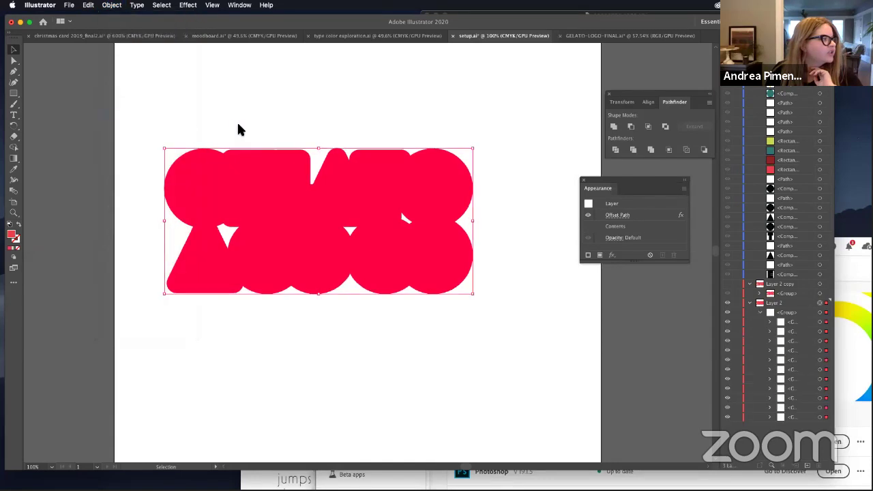
left_click(14, 60)
left_click(13, 49)
left_click(190, 157)
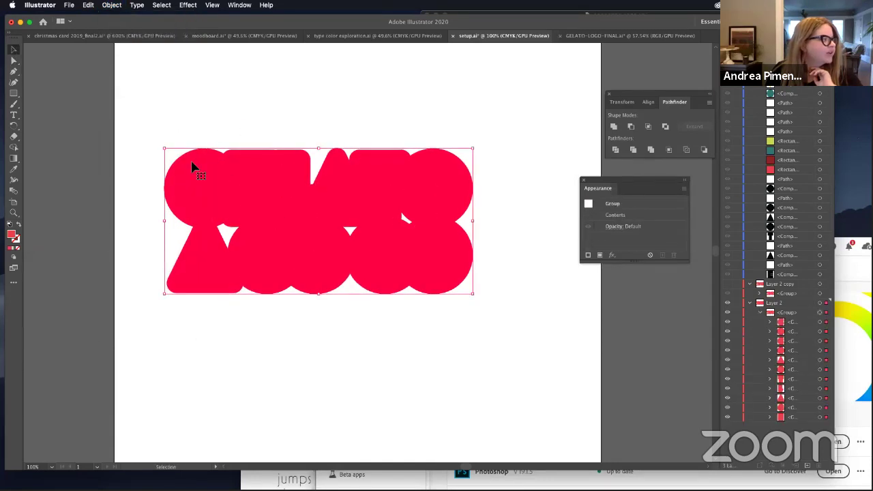
double_click(192, 167)
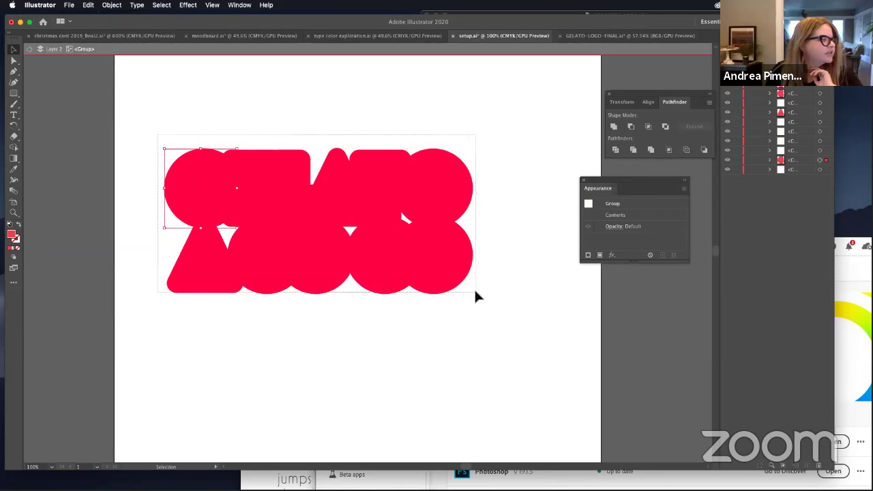
key("super+a")
left_click(613, 127)
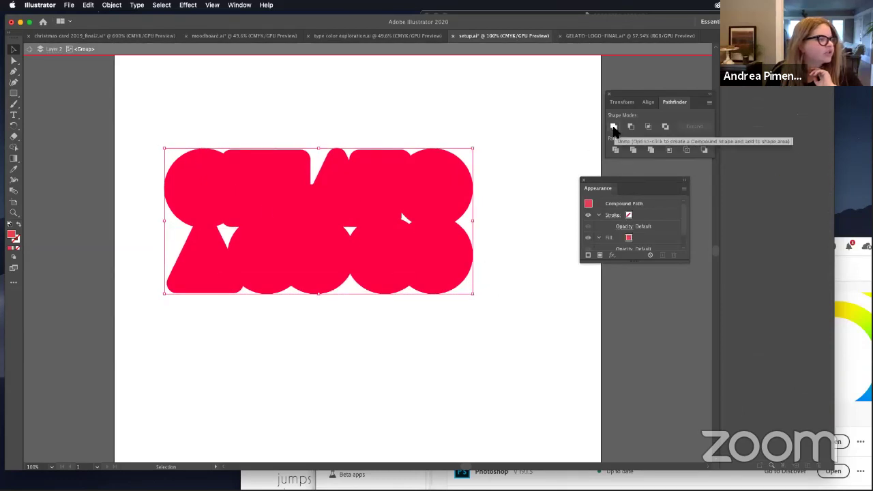
Step: Examine the anchor points of the united outline and leave isolation mode
left_click(13, 60)
left_click(301, 171)
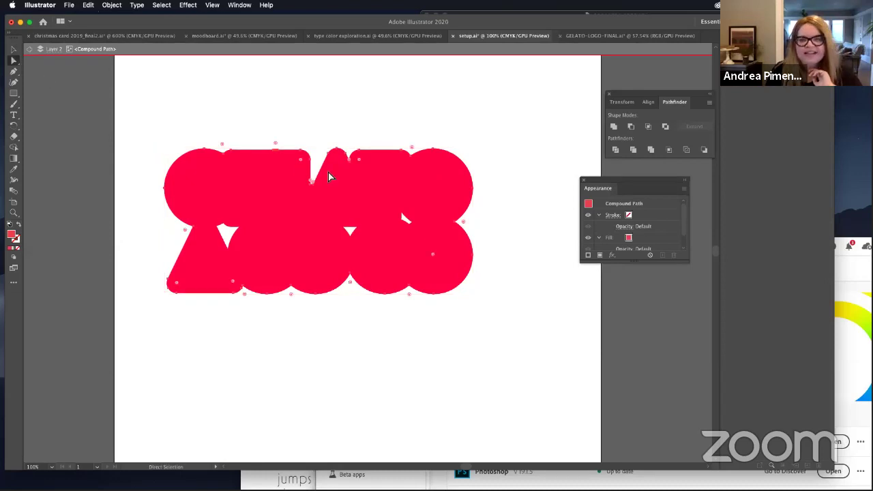
left_click(29, 50)
left_click(28, 50)
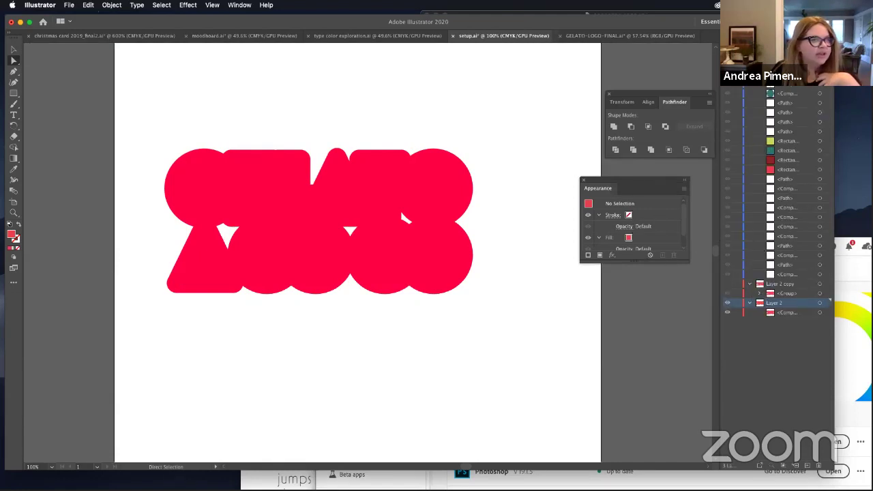
Step: Show the white lettering and coloured cone artwork again and select the enlarged red outline
key("super+alt+3")
left_click(470, 188)
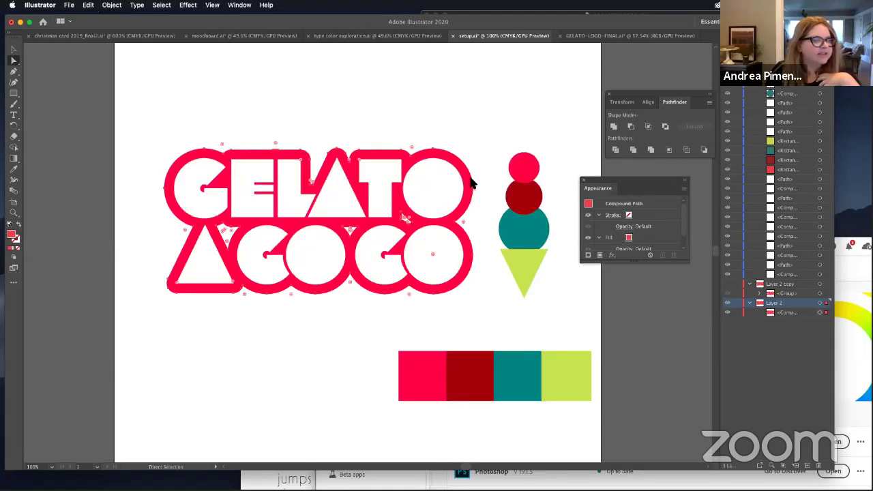
Step: Try filling the enlarged outline with the palette's dark red and undo the colour change
left_click(13, 169)
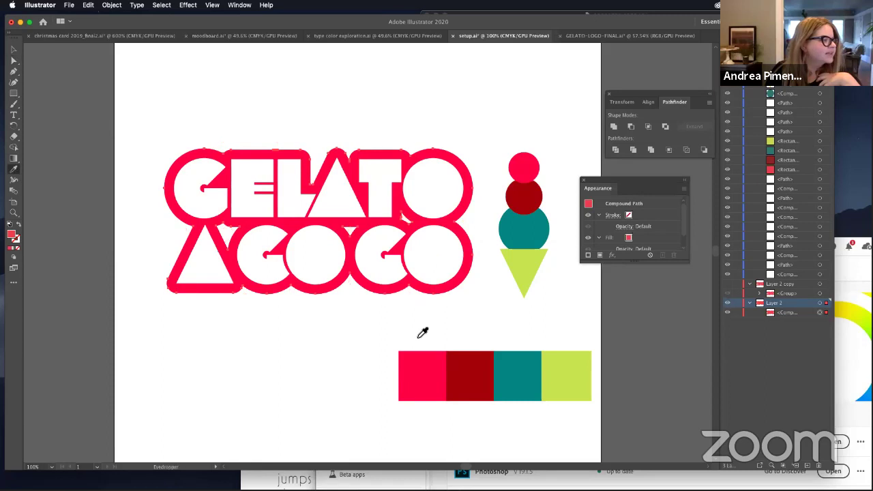
left_click(483, 374)
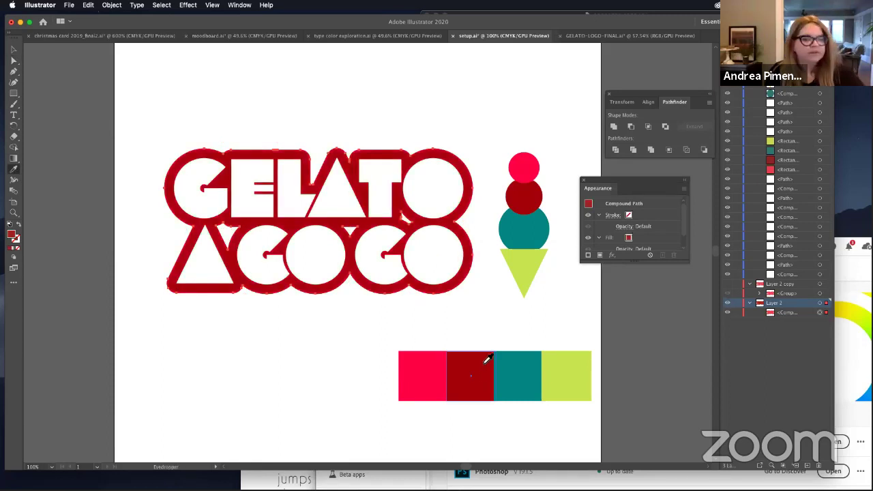
left_click(790, 328)
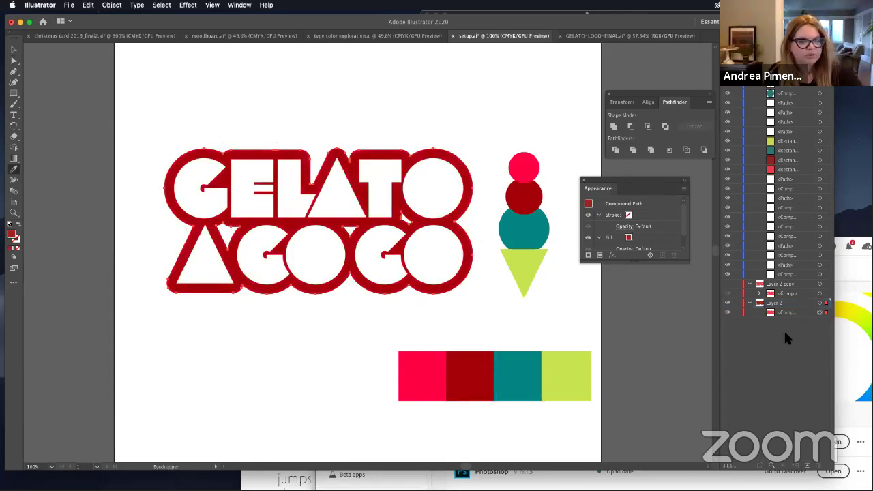
key("super+z")
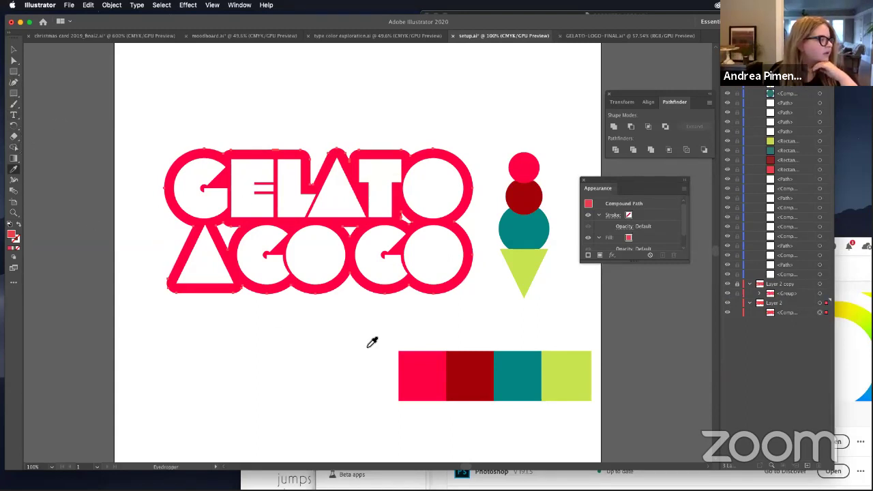
Step: Fill the enlarged outline on Layer 2 with the dark red sampled from the palette and deselect it
left_click(477, 370)
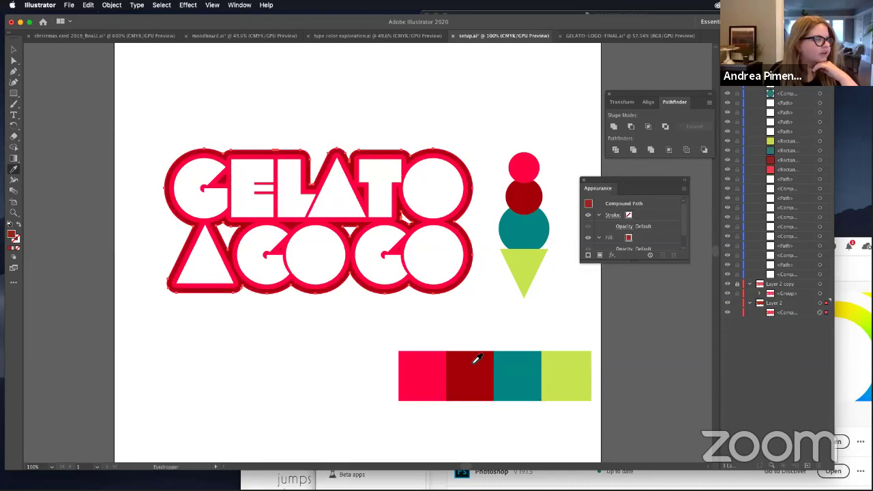
left_click(15, 51)
left_click(259, 109)
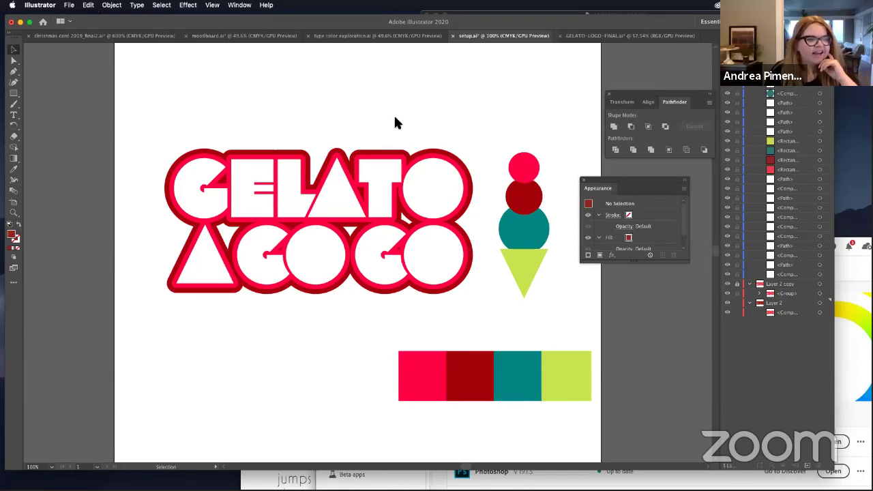
Step: Duplicate Layer 2 with its dark red outline and select the outline on the original bottom layer
left_click(795, 302)
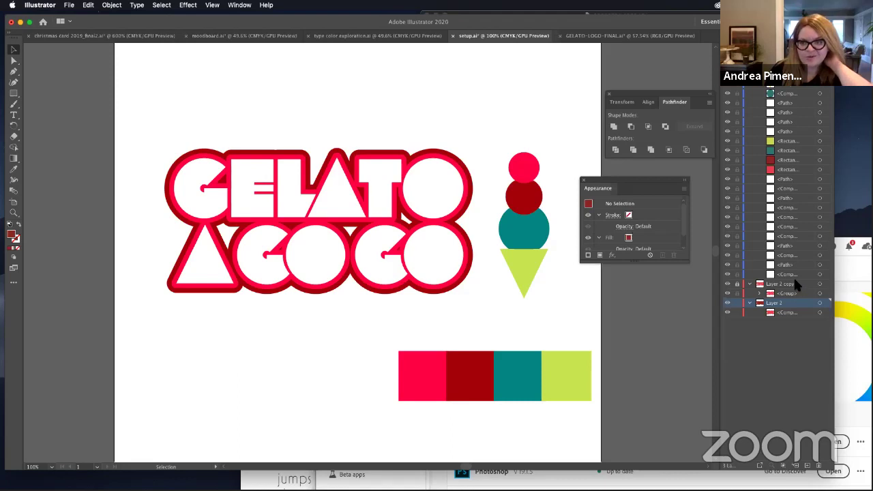
left_click_drag(789, 297, 807, 465)
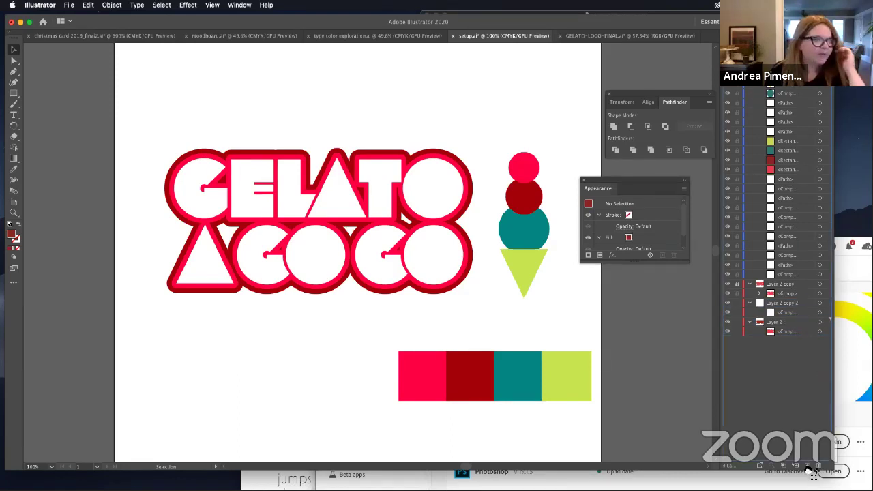
left_click(826, 326)
Step: Apply an Offset Path effect of 6 pt to the selected dark red outline on Layer 2
left_click(162, 4)
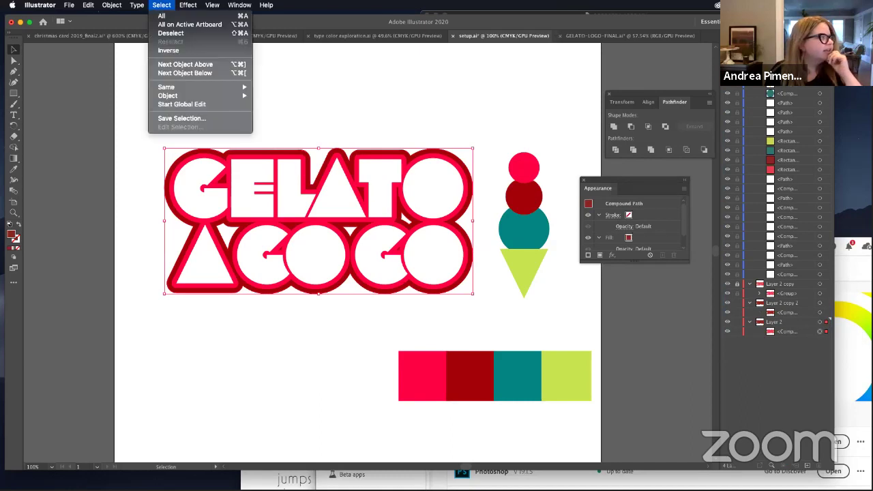
mouse_move(186, 6)
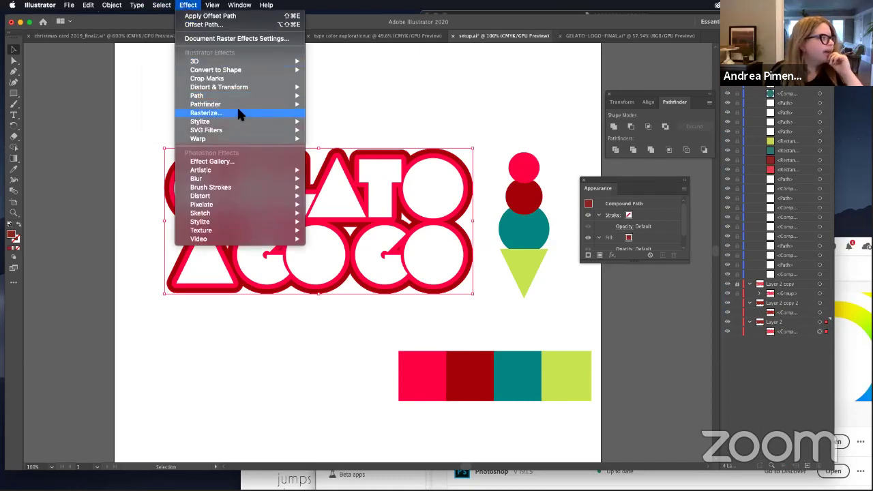
mouse_move(243, 95)
left_click(341, 98)
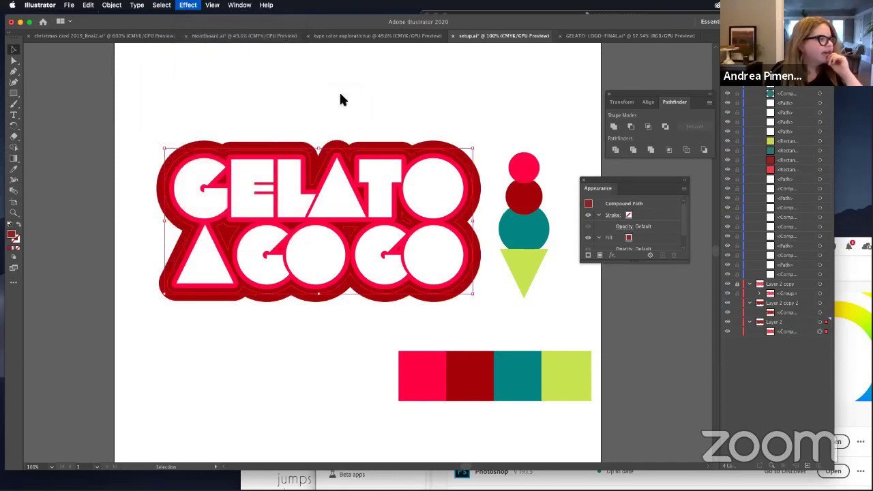
key("BackSpace")
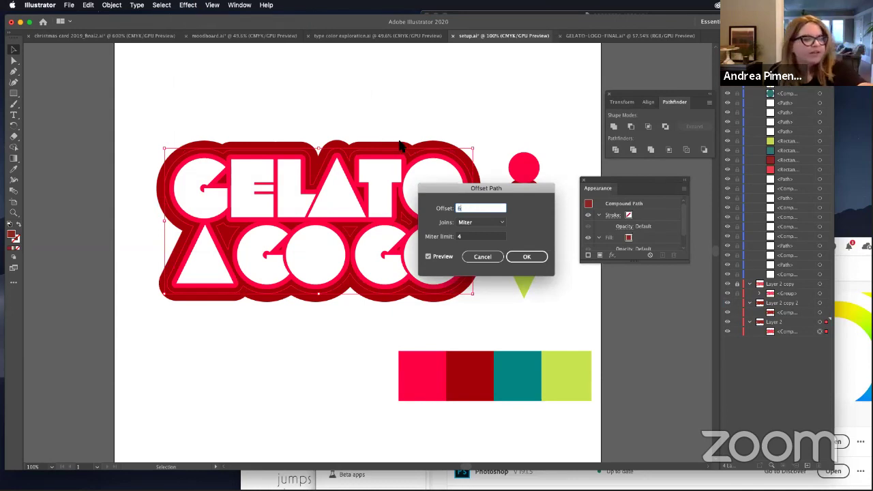
left_click(481, 223)
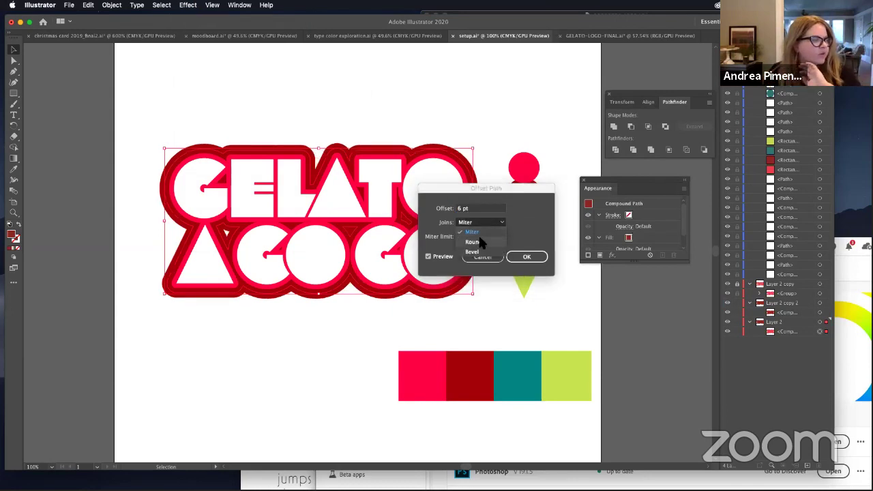
left_click(481, 230)
left_click(532, 256)
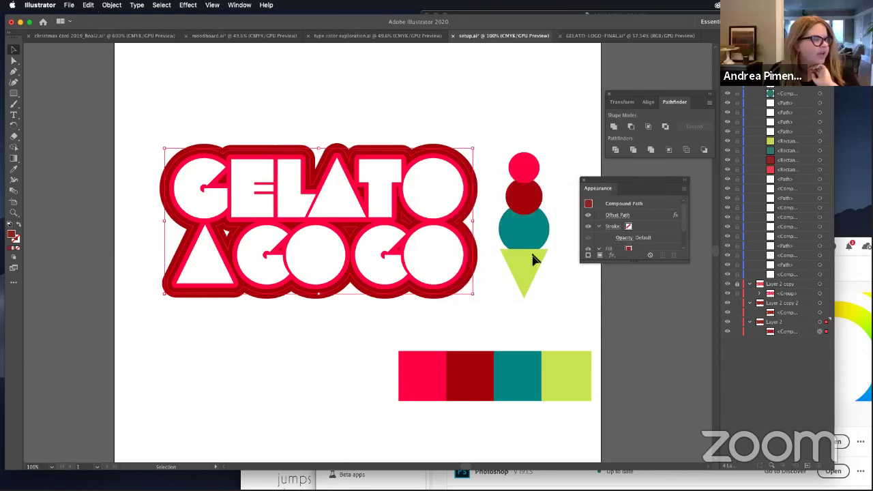
Step: Fill the offset outline with the teal sampled from the palette and deselect it
left_click(15, 170)
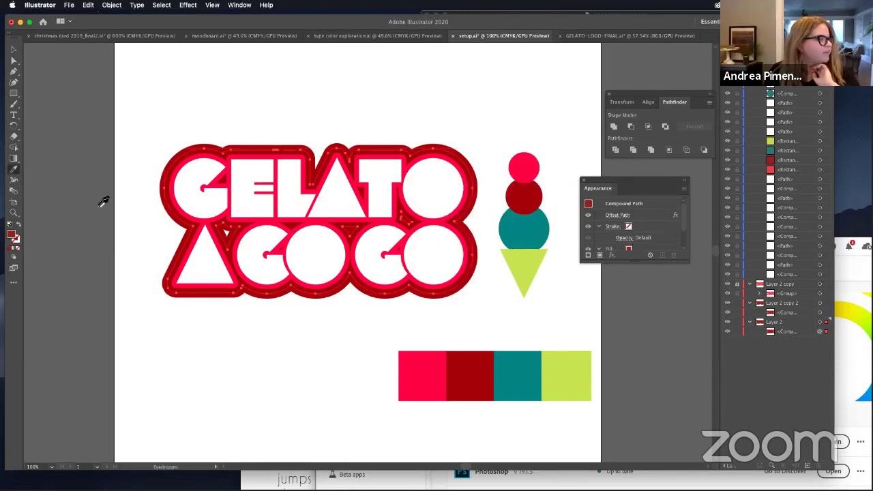
left_click(508, 361)
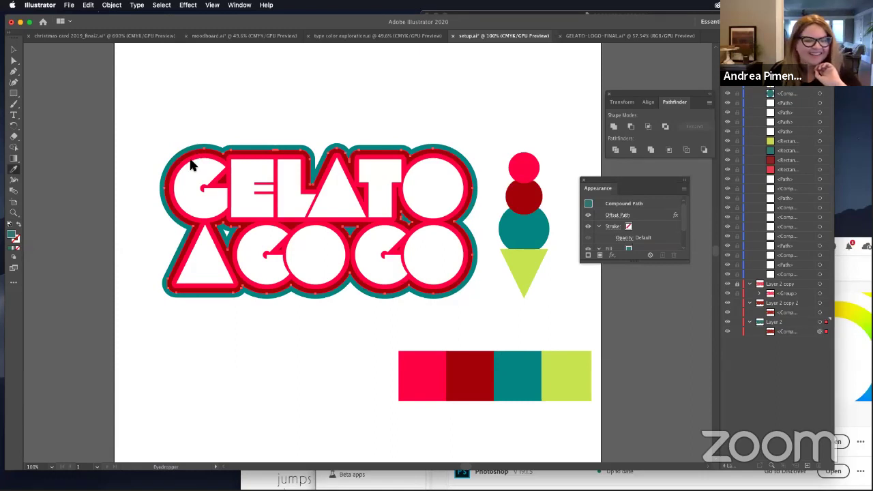
left_click(13, 49)
left_click(286, 127)
Step: Duplicate Layer 2 with the teal outline and select the outline on the original bottom layer
left_click(790, 321)
left_click_drag(806, 464, 807, 464)
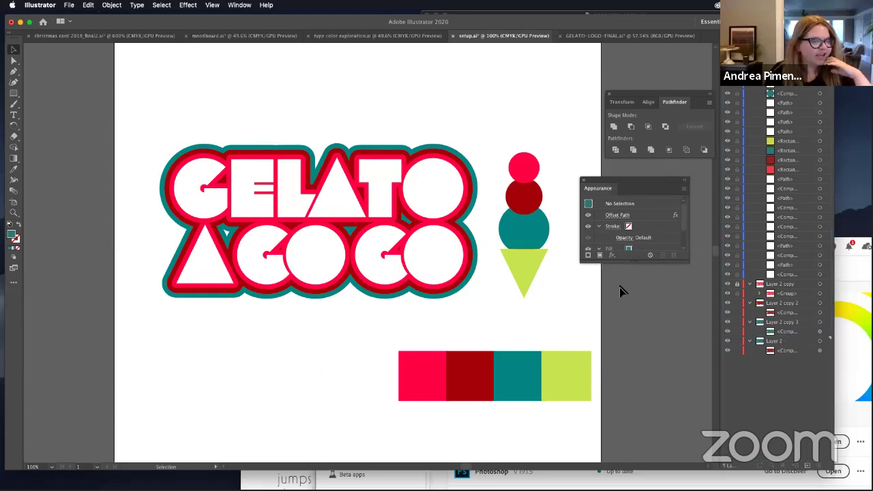
left_click(819, 341)
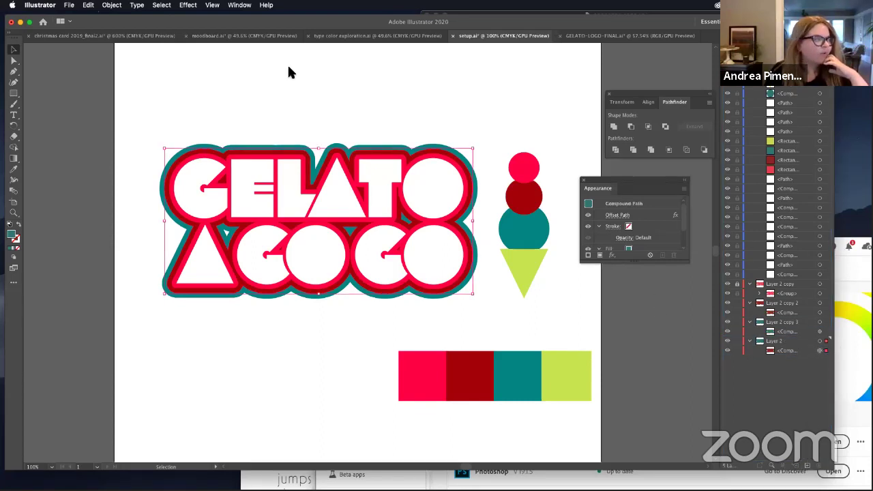
left_click(188, 5)
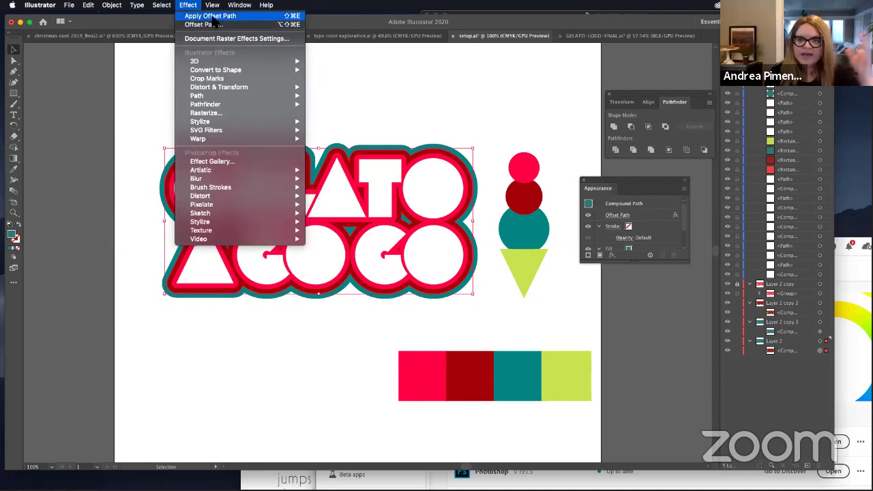
mouse_move(212, 5)
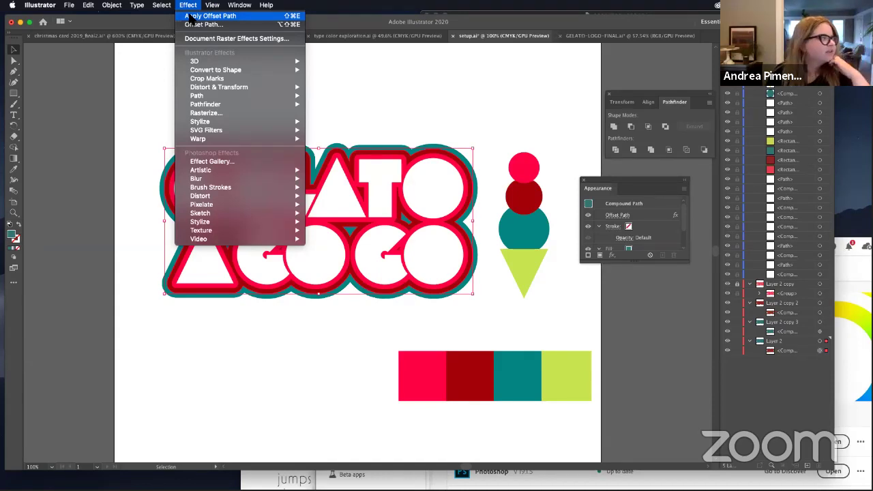
left_click(191, 16)
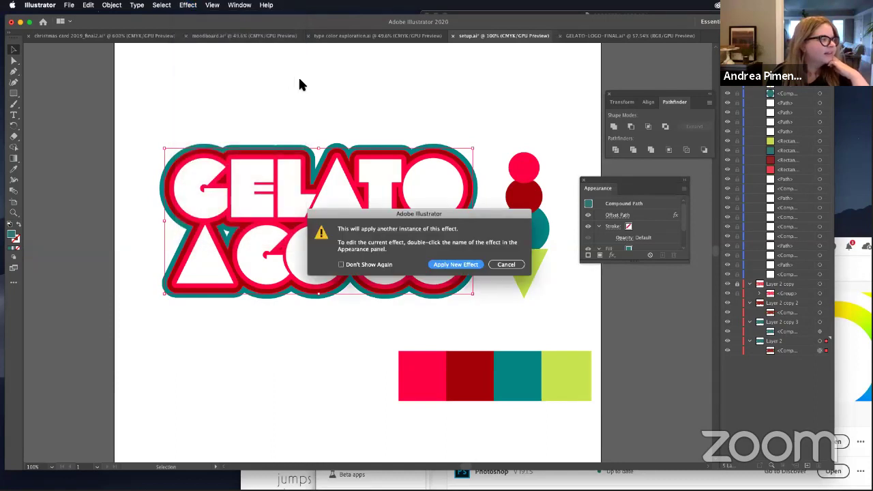
left_click(508, 265)
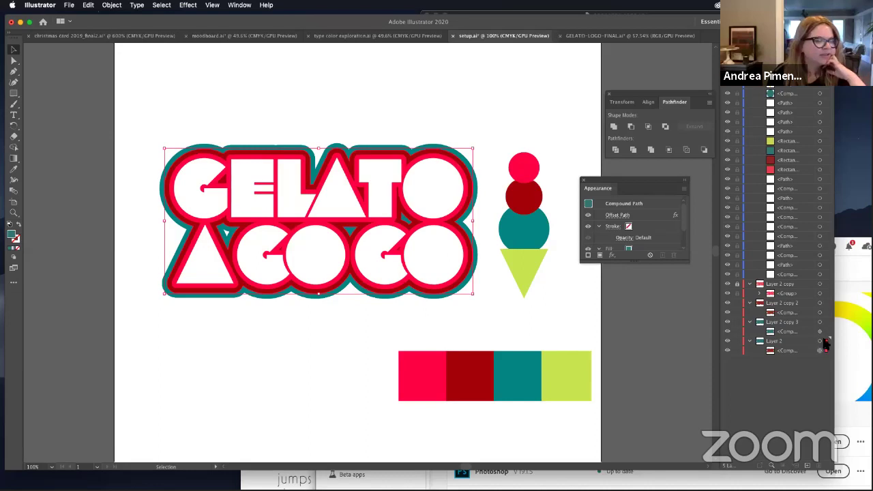
Step: Expand the appearance of the bottom teal outline and reapply the last Offset Path effect to it
left_click(135, 6)
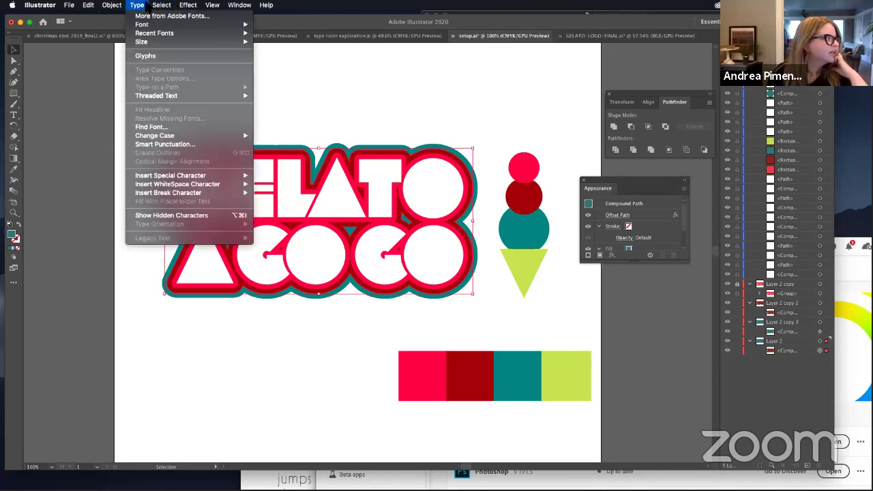
mouse_move(113, 6)
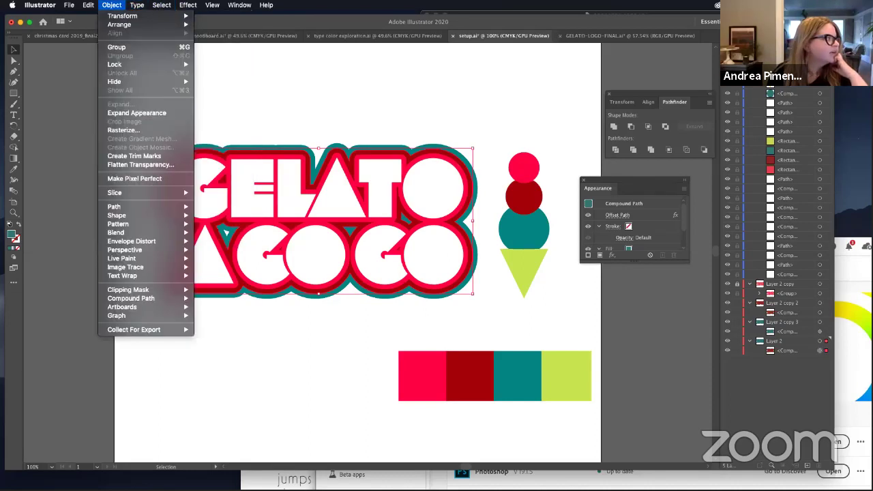
left_click(141, 113)
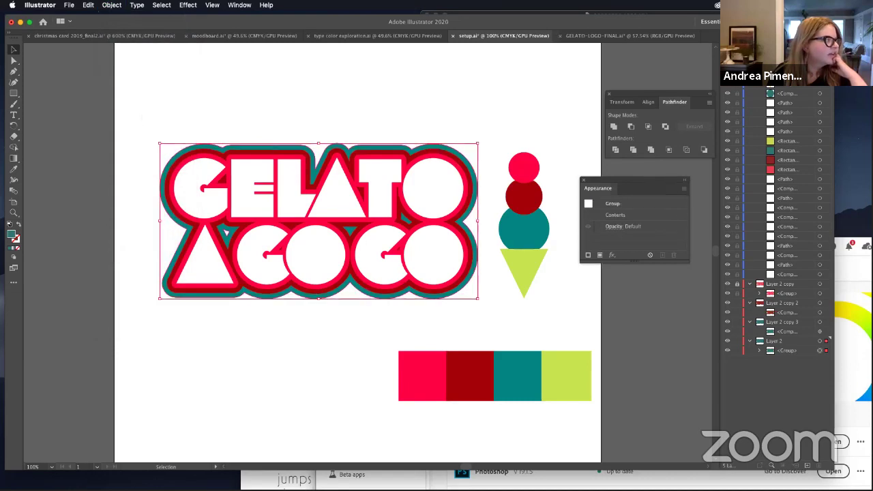
left_click(161, 5)
mouse_move(188, 5)
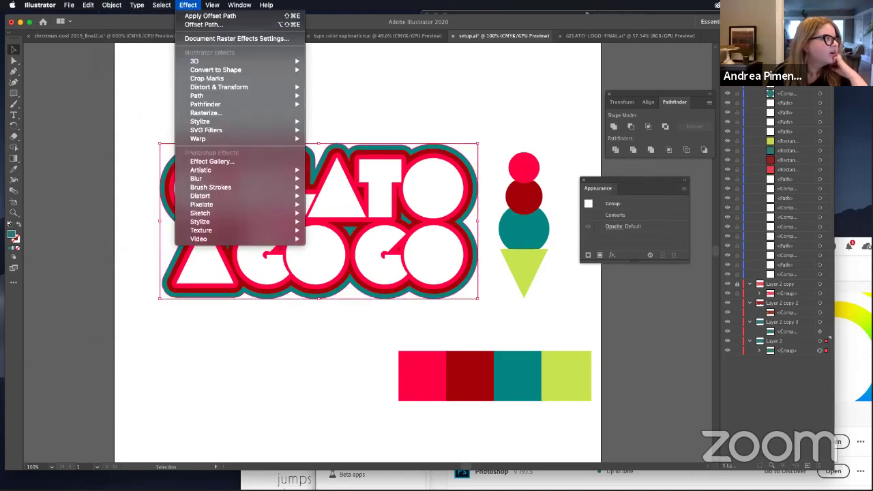
left_click(197, 16)
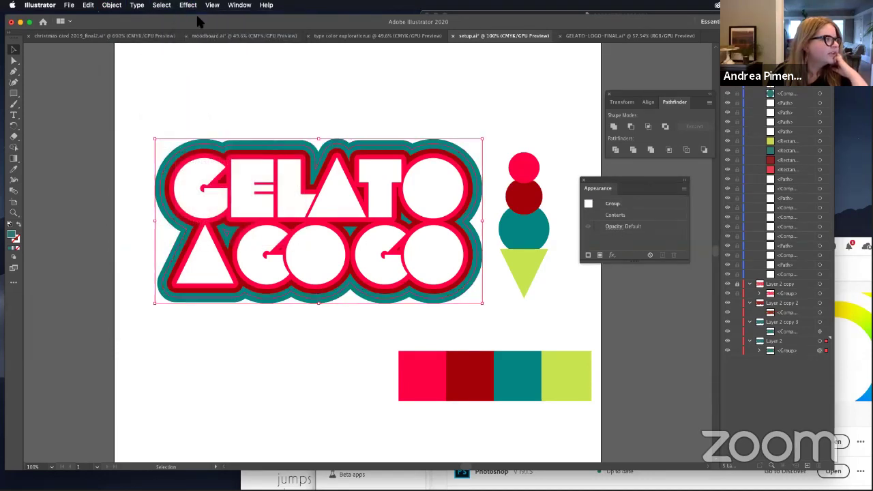
Step: Fill the outermost outline on Layer 2 with the lime green sampled from the palette and deselect it
left_click(14, 169)
left_click(572, 366)
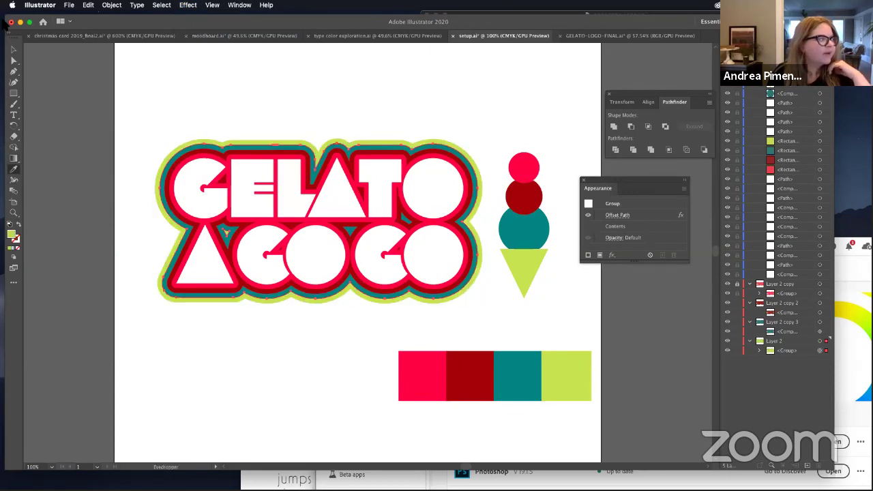
left_click(13, 50)
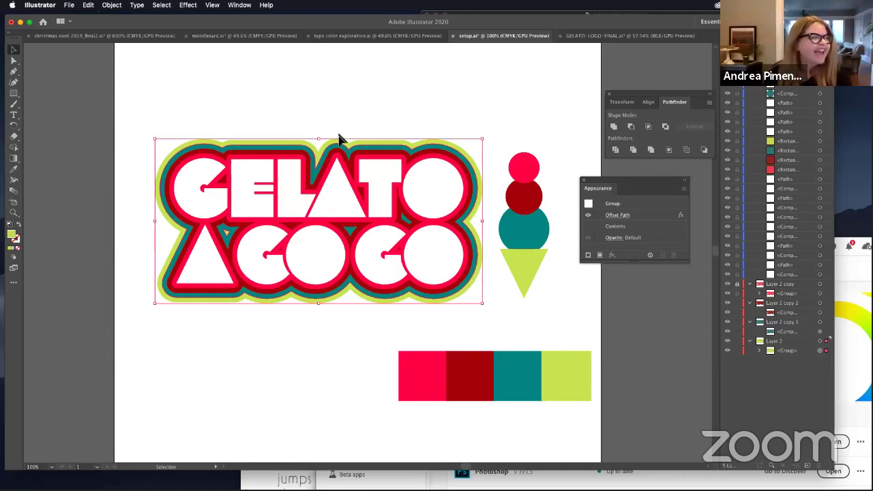
left_click(354, 113)
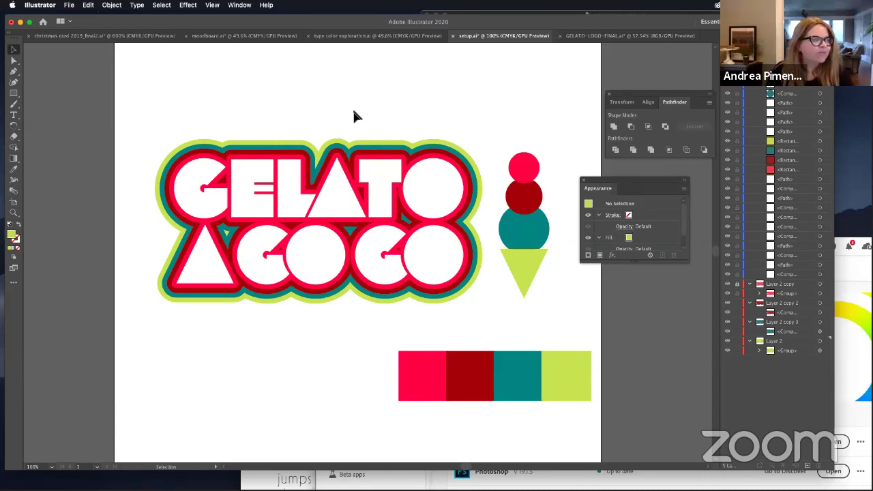
Step: Duplicate Layer 2, which holds the lime outline behind the GELATO AGOGO lettering
left_click(478, 175)
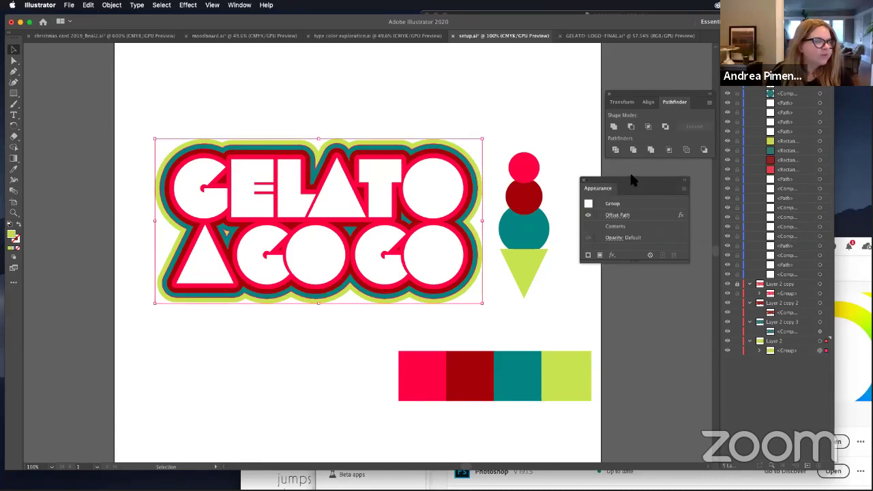
left_click_drag(634, 180, 584, 148)
left_click_drag(640, 230, 672, 273)
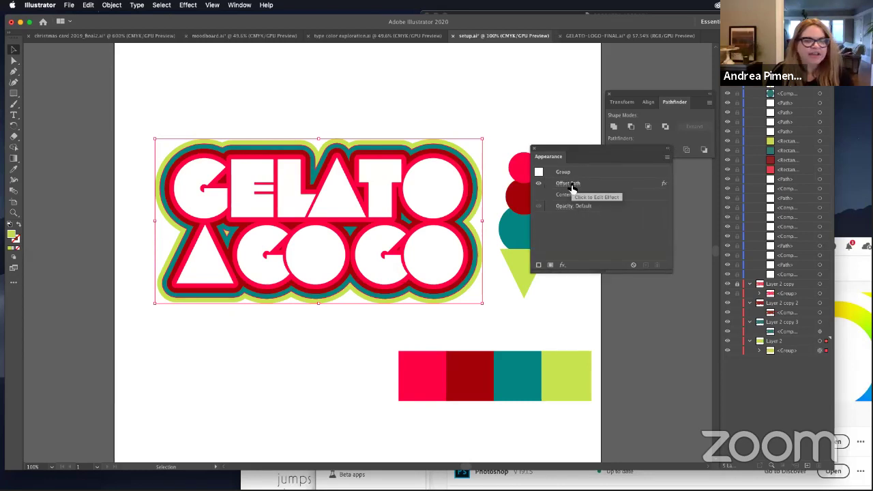
left_click(797, 341)
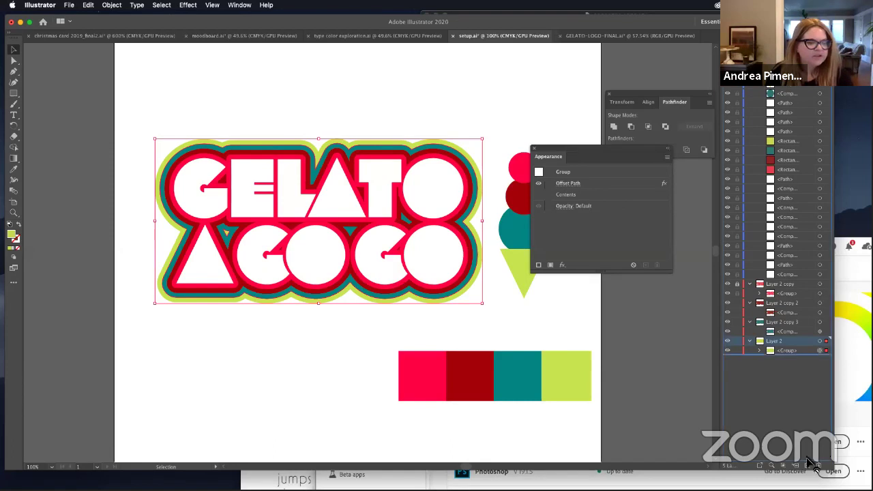
left_click_drag(810, 469, 808, 469)
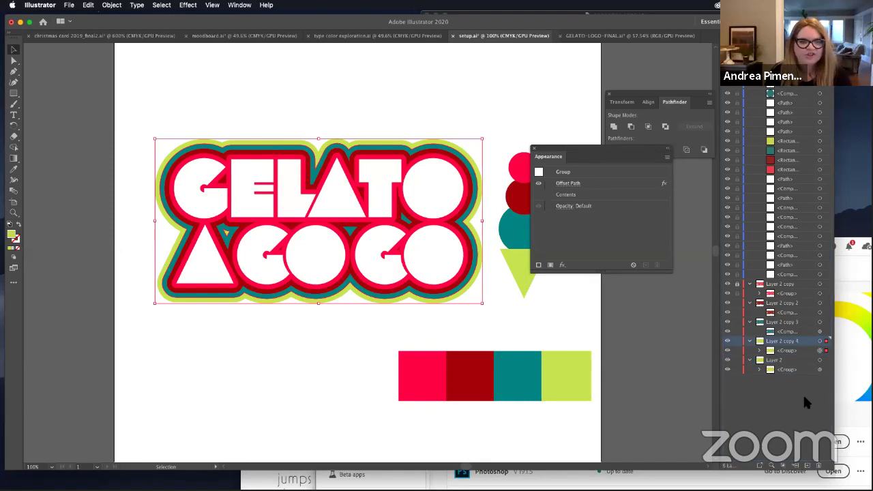
Step: Widen the outline on the original Layer 2 by duplicating its Offset Path effect
left_click(795, 356)
left_click(829, 367)
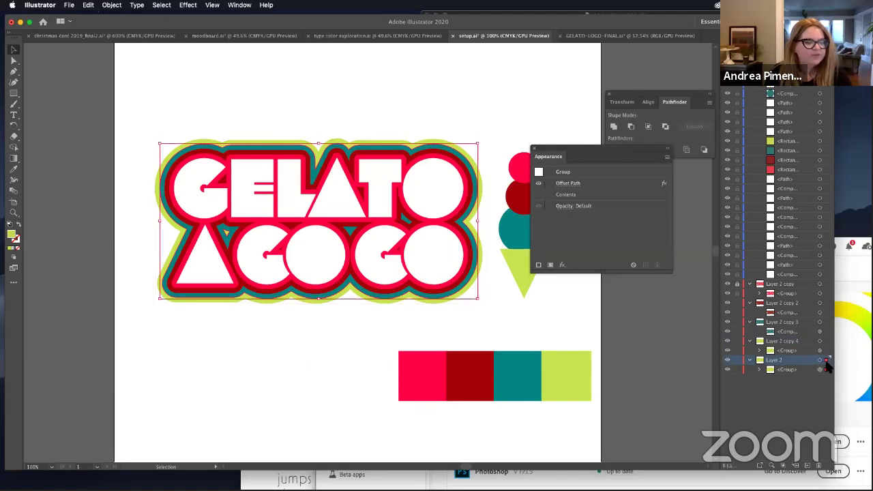
left_click(585, 183)
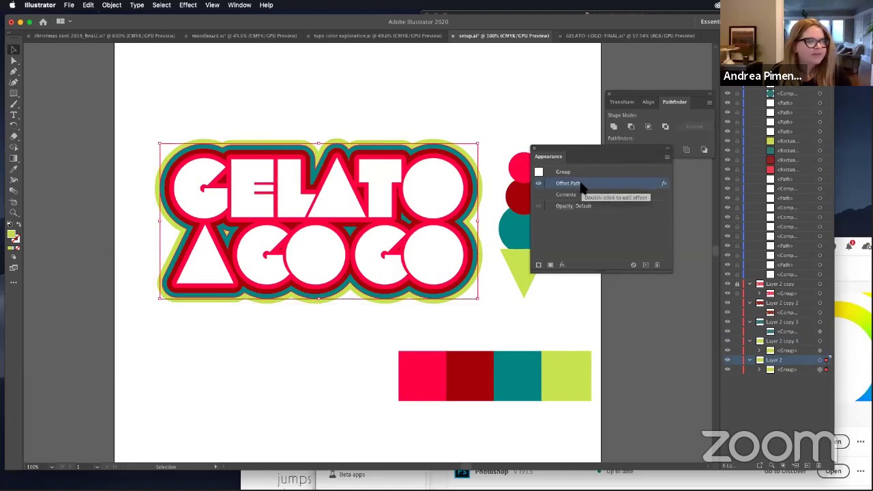
left_click_drag(585, 183, 647, 268)
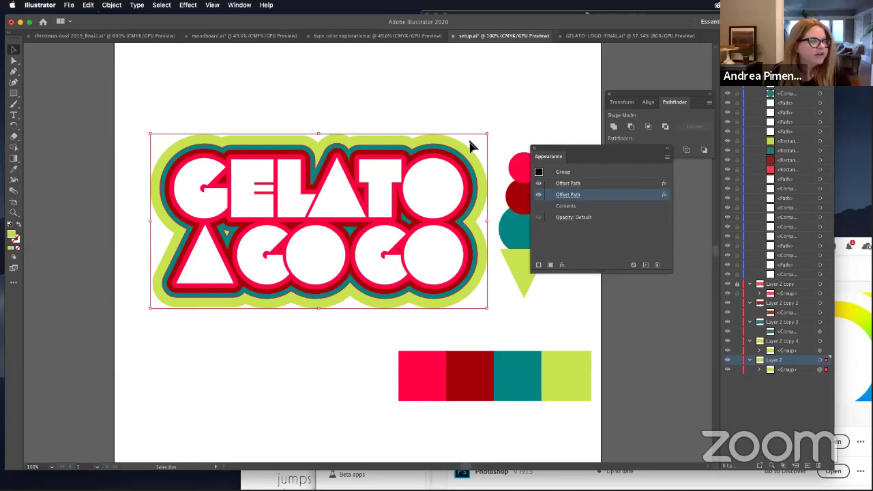
Step: Recolor the widened outermost outline with the pink-red sampled from the lettering's inner outline
left_click(14, 168)
left_click(218, 160)
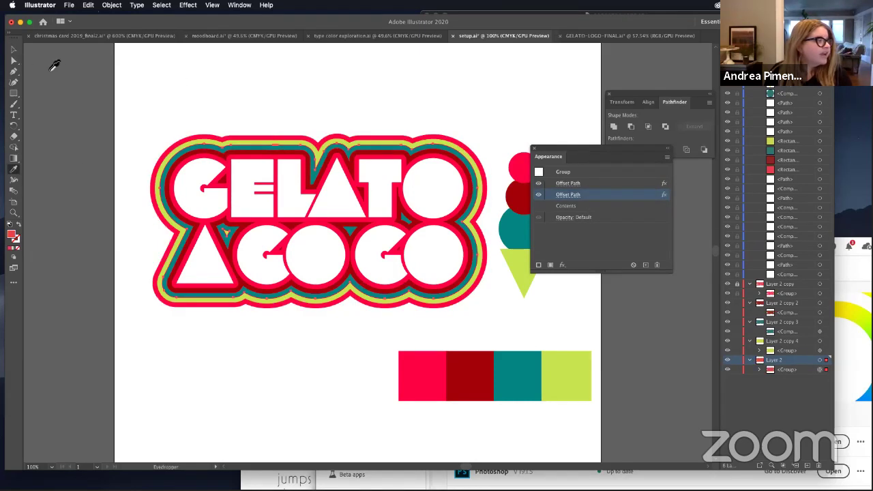
left_click(13, 50)
left_click(133, 71)
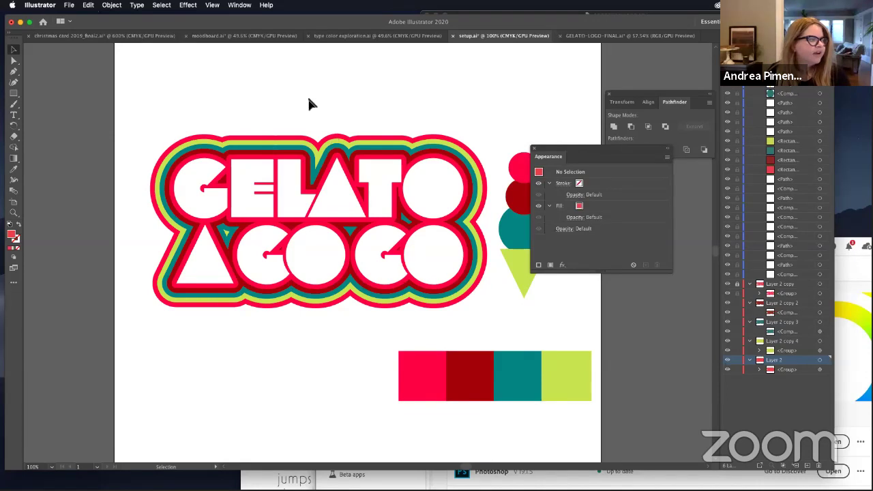
Step: Copy the four shapes of the ice cream cone and paste them in front of the originals
left_click_drag(543, 149, 616, 186)
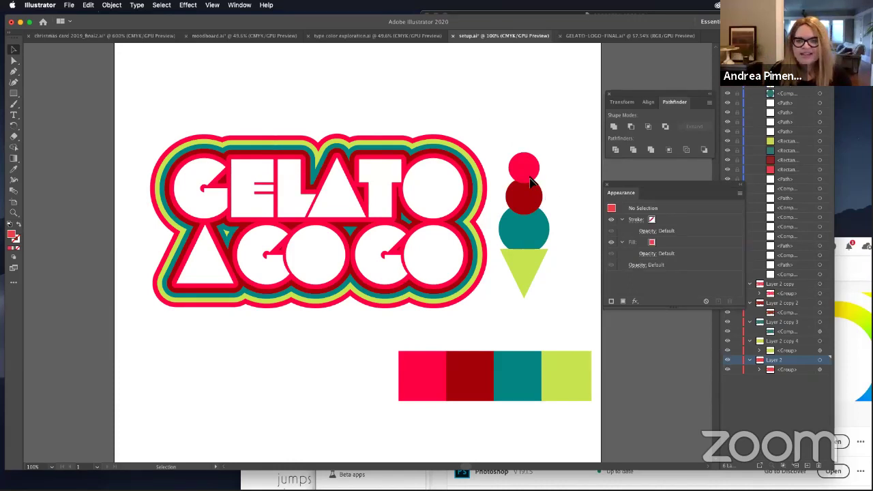
left_click_drag(493, 141, 559, 305)
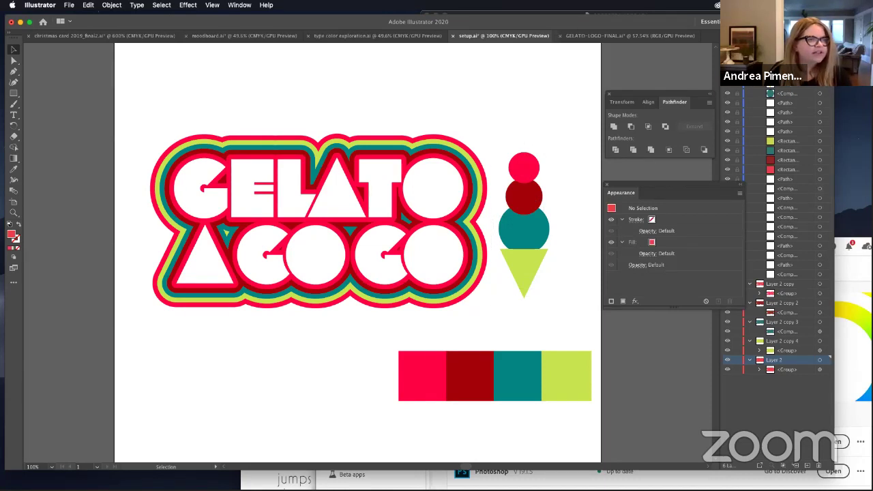
left_click_drag(718, 184, 677, 276)
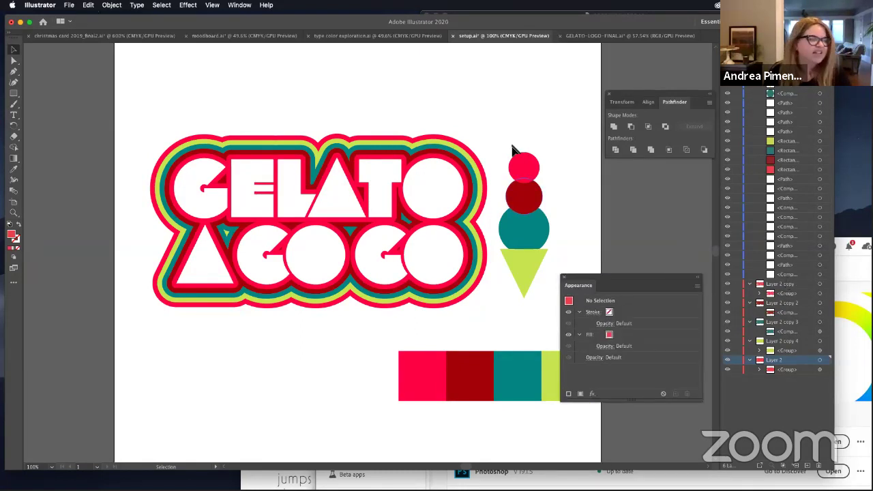
left_click_drag(496, 136, 559, 304)
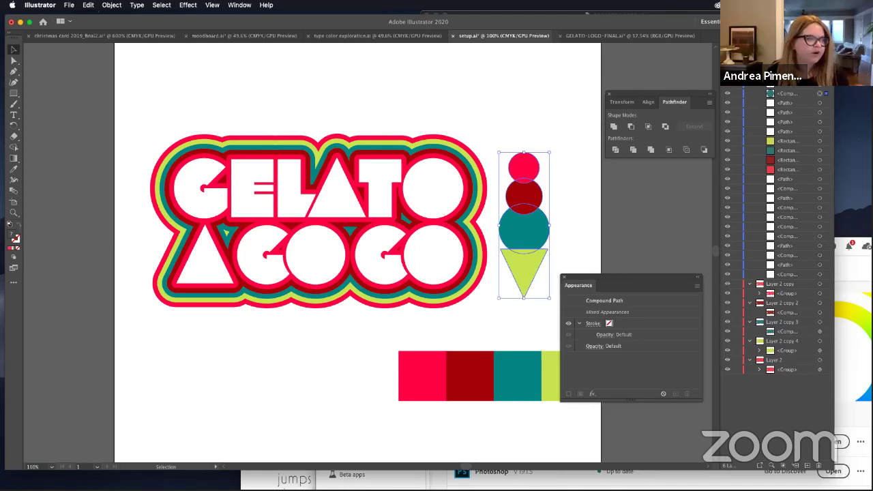
left_click(89, 6)
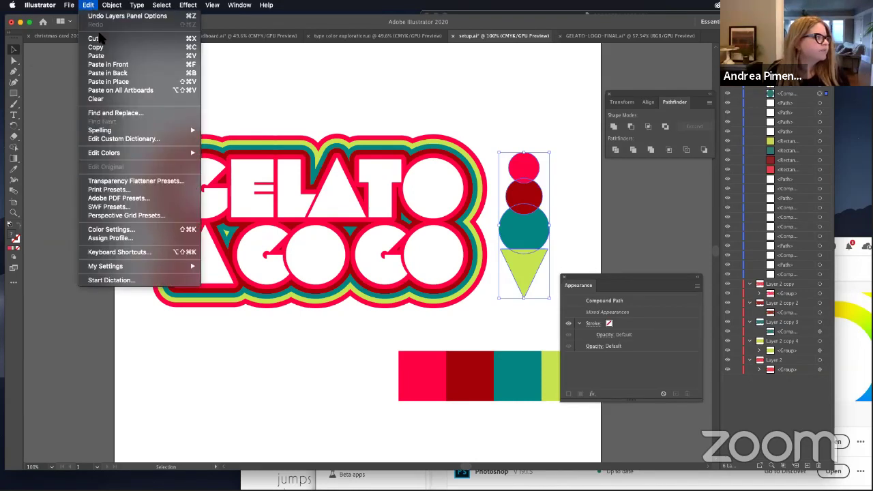
left_click(107, 47)
left_click(89, 6)
left_click(103, 64)
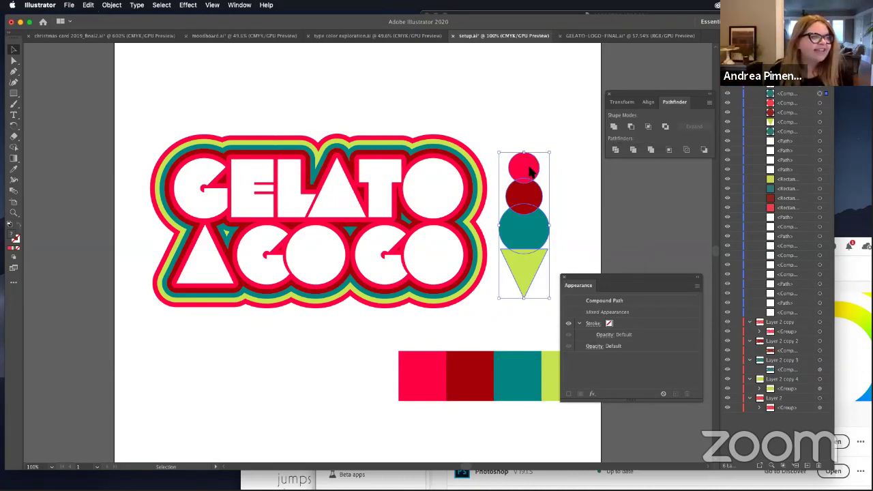
Step: Unite the pasted ice cream cone shapes into a single silhouette, keeping it aligned over the originals
left_click(612, 128)
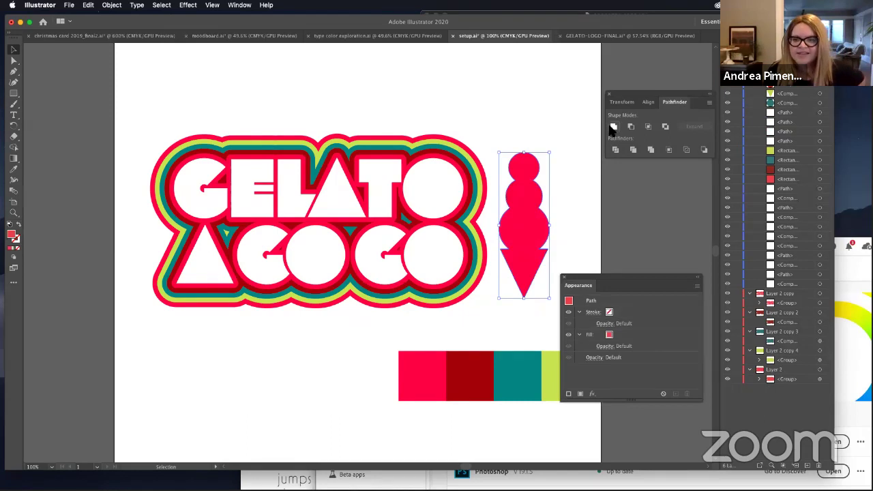
left_click_drag(522, 169, 580, 181)
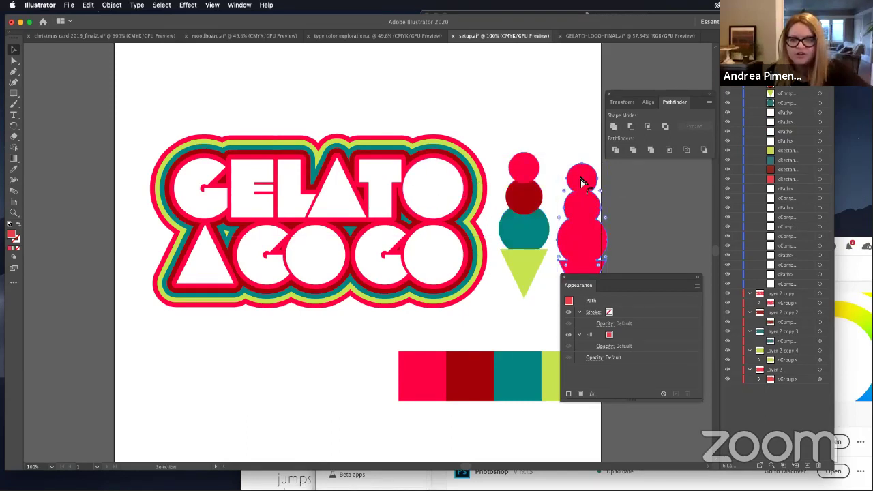
key("super+z")
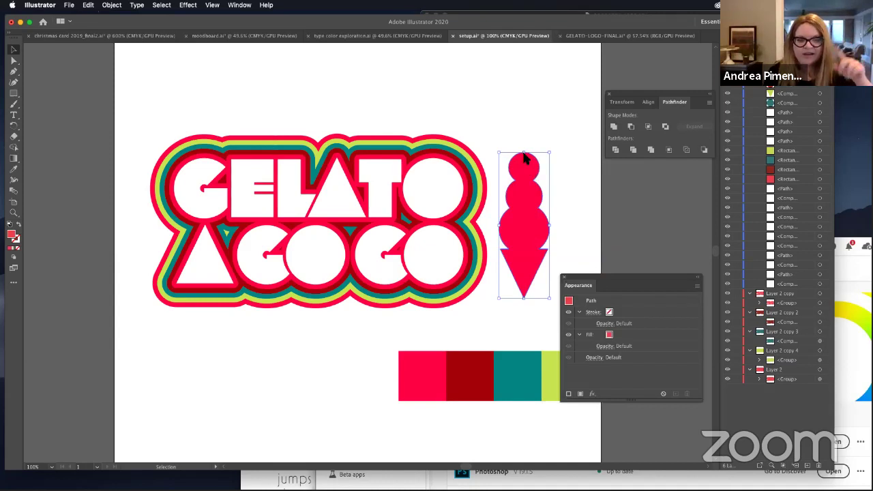
Step: Apply the last Offset Path effect to the cone silhouette and place it on a new layer beneath the colored shapes
left_click(188, 5)
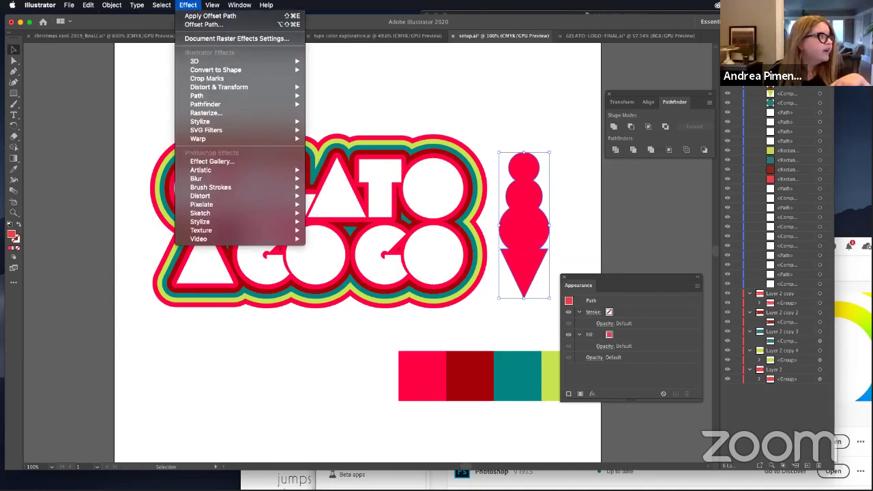
left_click(204, 15)
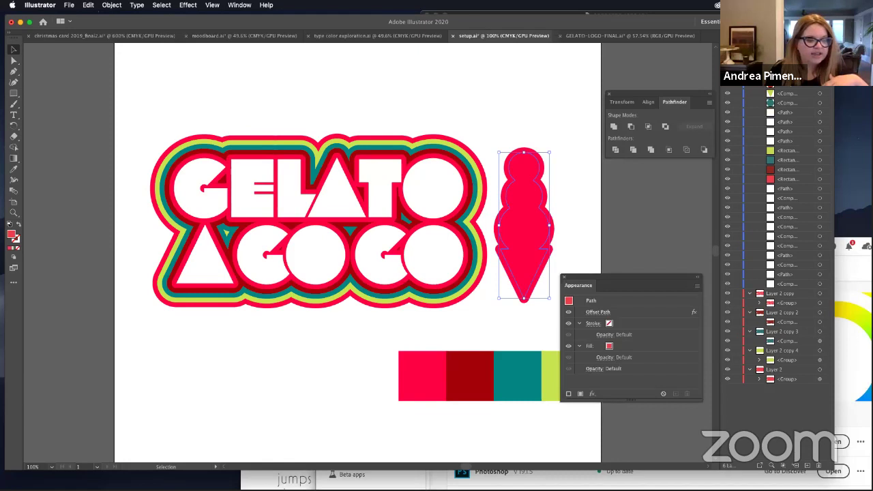
left_click(809, 466)
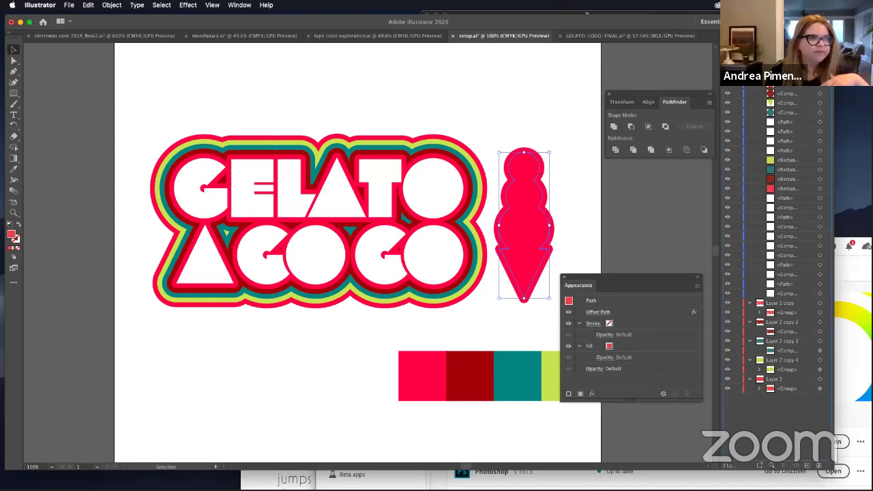
scroll(777, 238, "down", 1)
left_click_drag(771, 250, 763, 292)
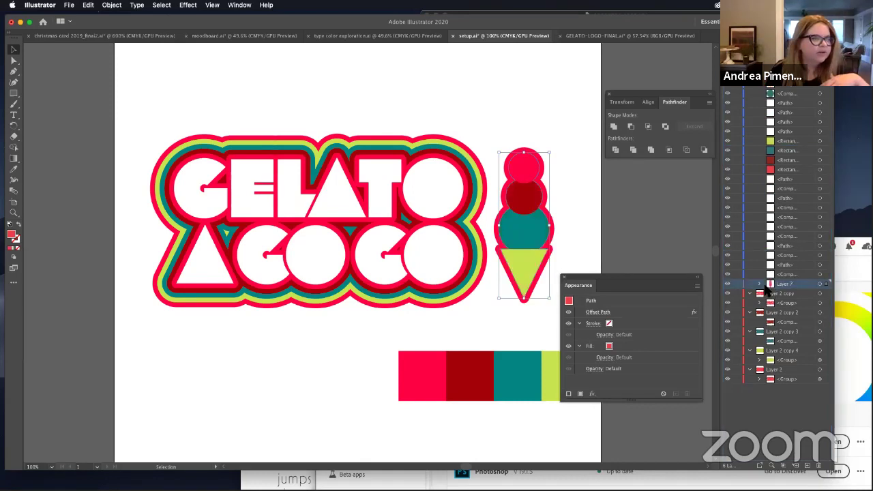
left_click(570, 222)
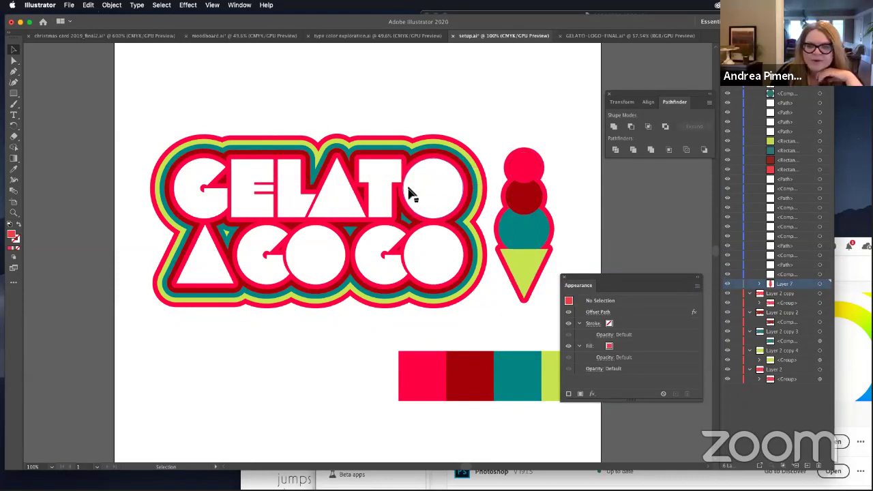
Step: Duplicate Layer 7, which holds the pink-red outline of the ice cream cone
left_click(530, 152)
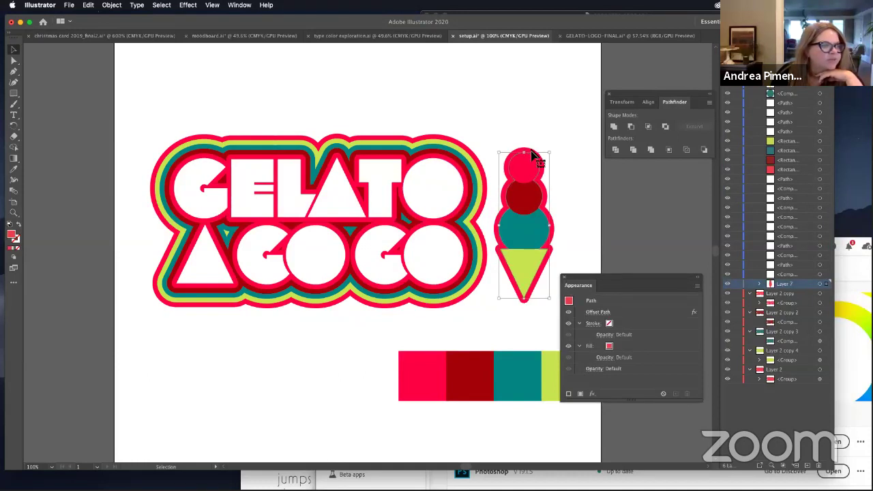
left_click_drag(787, 290, 811, 465)
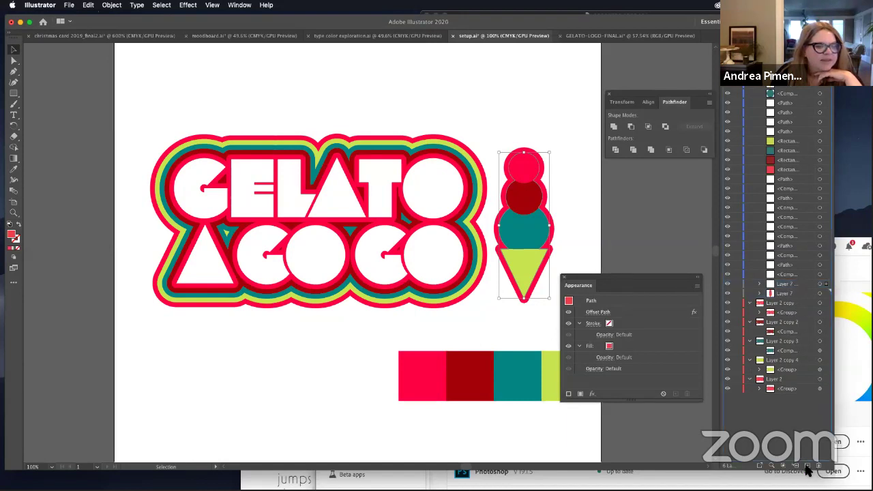
left_click(188, 5)
left_click(217, 16)
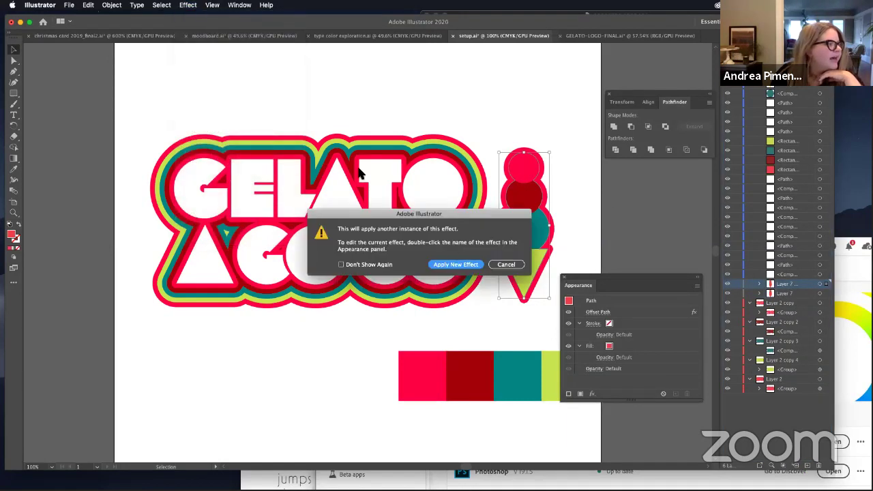
left_click(506, 264)
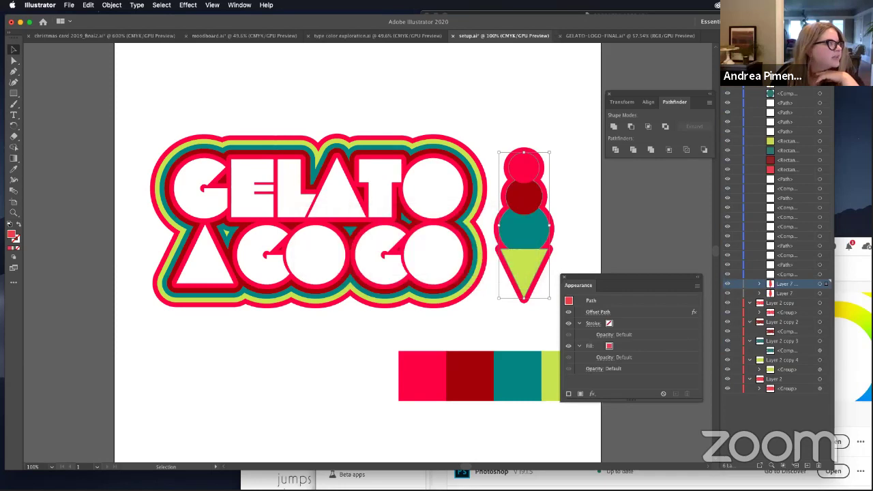
Step: Expand the duplicated cone outline's appearance and apply the same Offset Path effect again to widen it
left_click(112, 5)
left_click(152, 112)
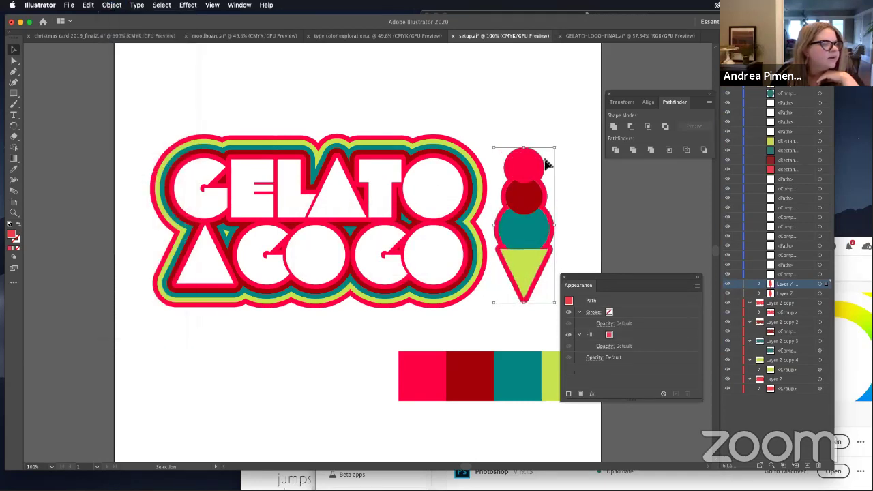
left_click(187, 5)
left_click(193, 15)
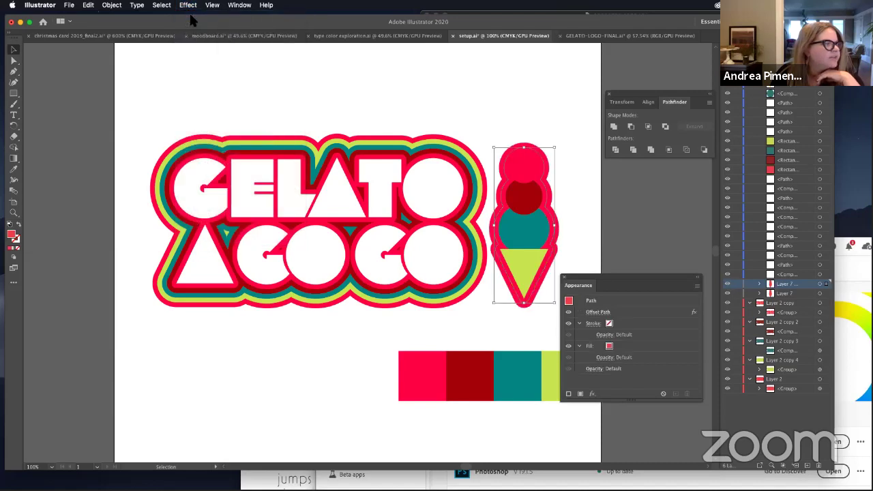
Step: Fill the widened cone outline with the dark red sampled from the color swatches
left_click(13, 169)
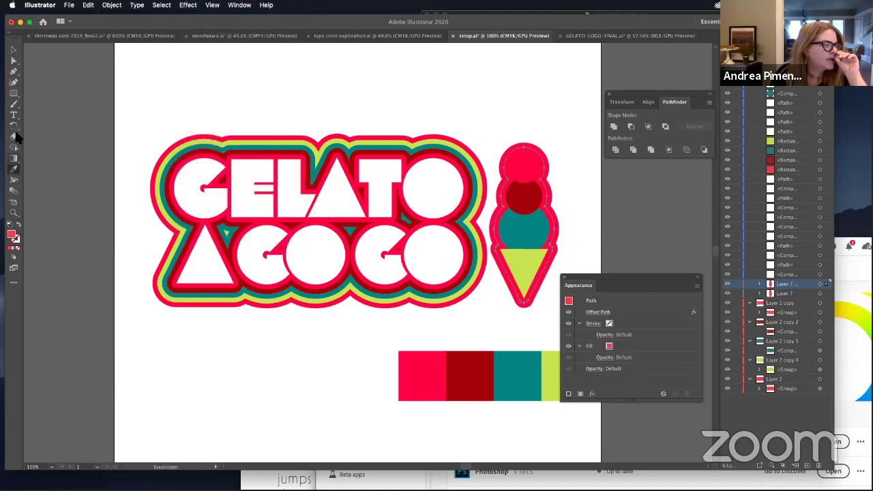
left_click(472, 368)
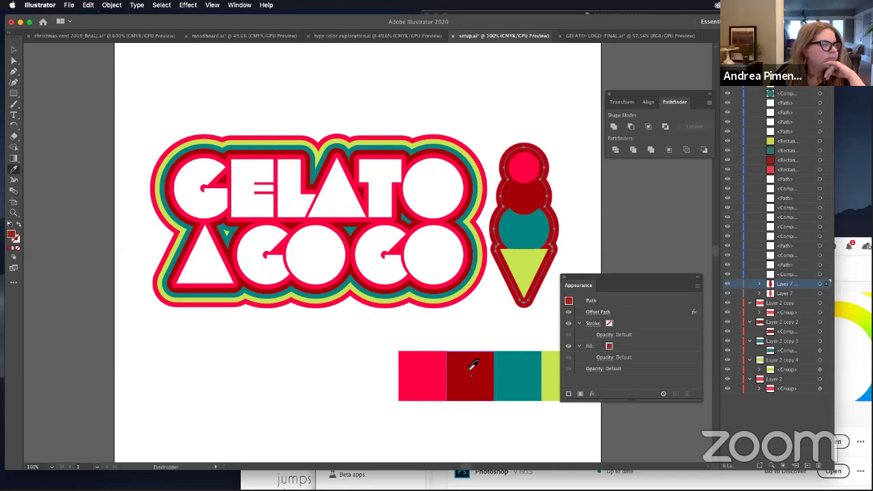
left_click(13, 49)
key("super+shift+a")
Step: Fill the widened cone outline with white (FFFFFF) and move its layer below the pink-red cone outline's layer
left_click(539, 161)
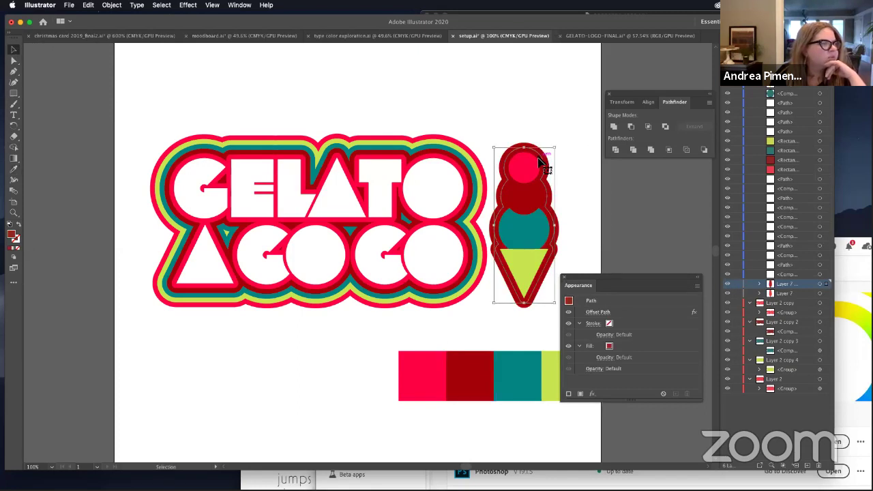
double_click(12, 236)
left_click_drag(317, 197, 300, 189)
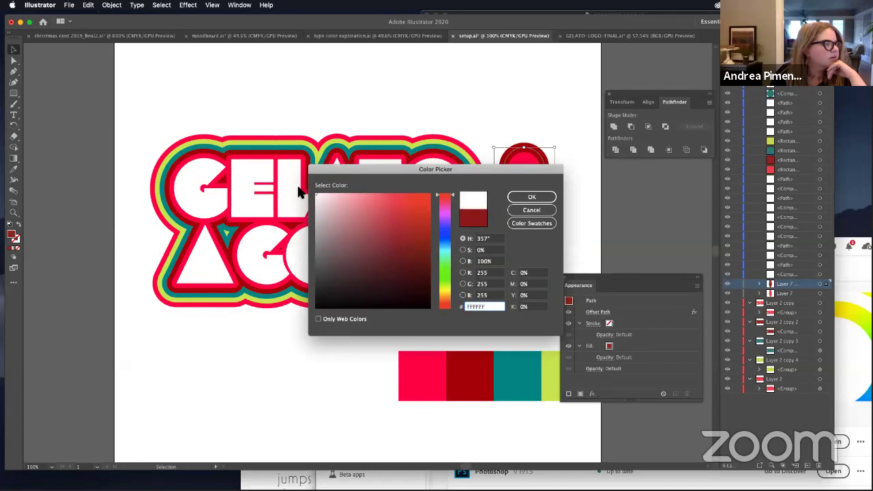
left_click(533, 197)
left_click(563, 161)
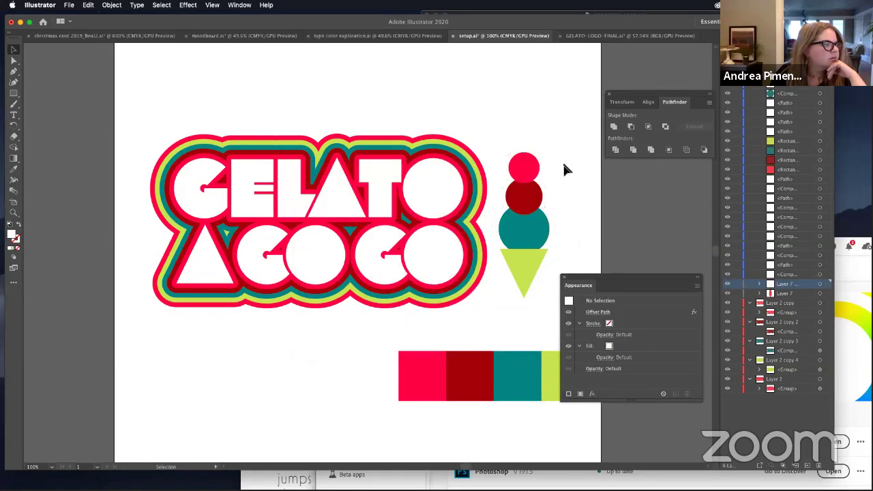
left_click_drag(794, 281, 789, 301)
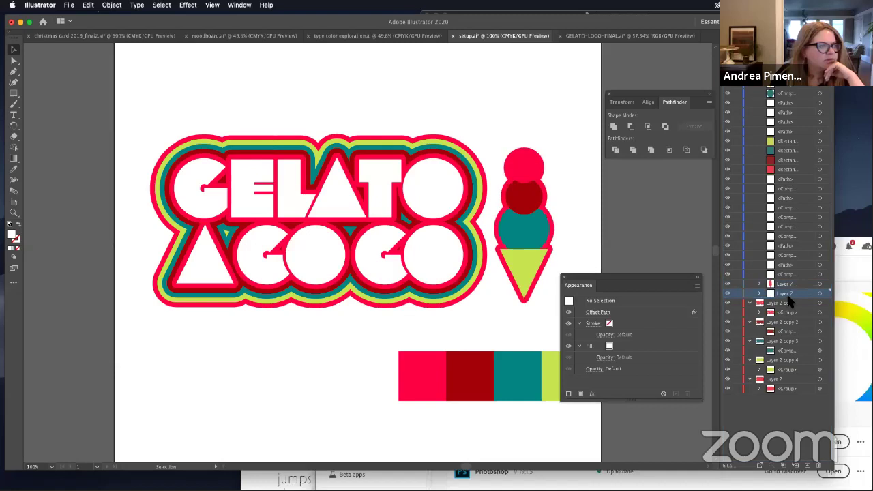
Step: Fill the inner pink-red cone outline on Layer 7 with white
left_click(551, 228)
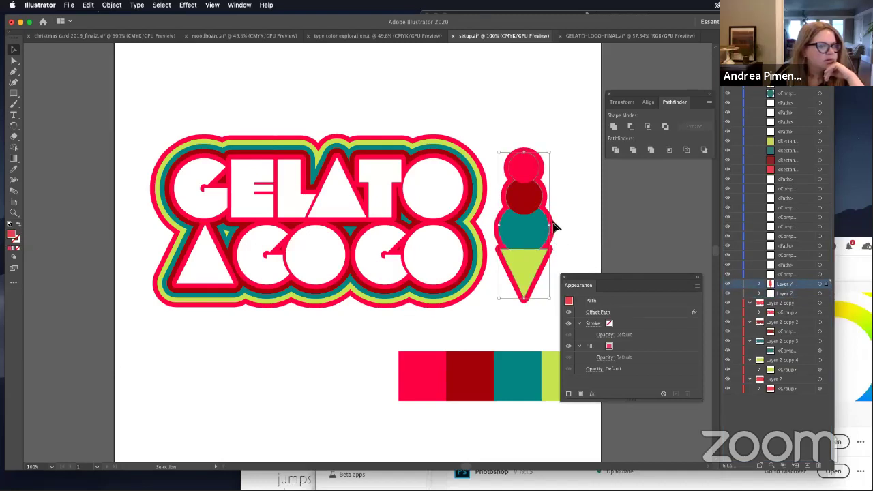
left_click(781, 292)
left_click(778, 284)
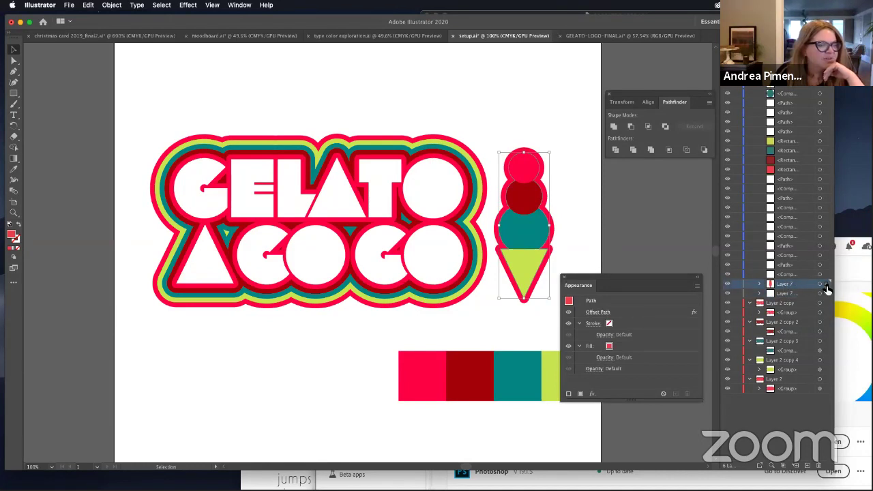
left_click(730, 284)
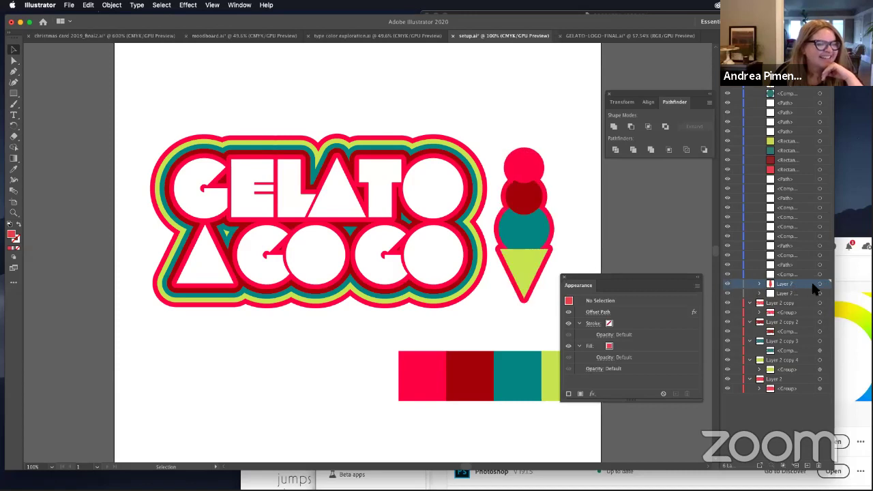
left_click(505, 179)
double_click(11, 234)
left_click_drag(341, 220, 301, 185)
left_click(531, 197)
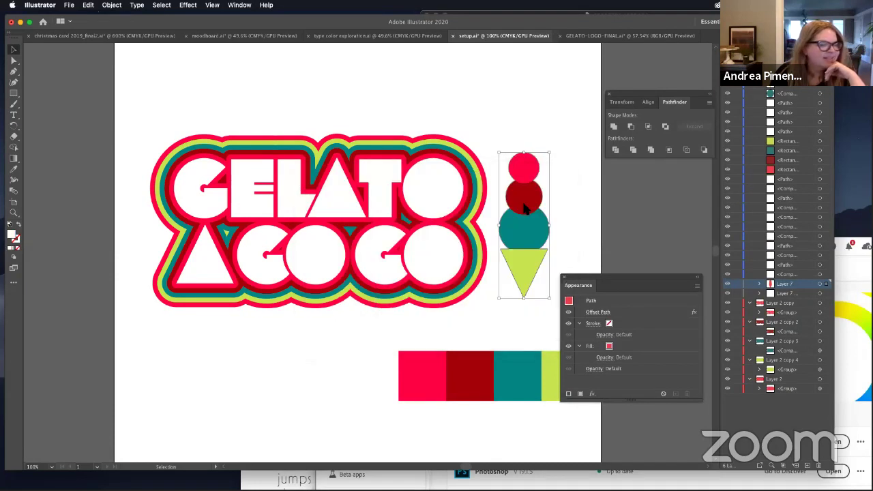
Step: Fill the wider cone outline behind the white one with the teal sampled from the color swatches
left_click(825, 295)
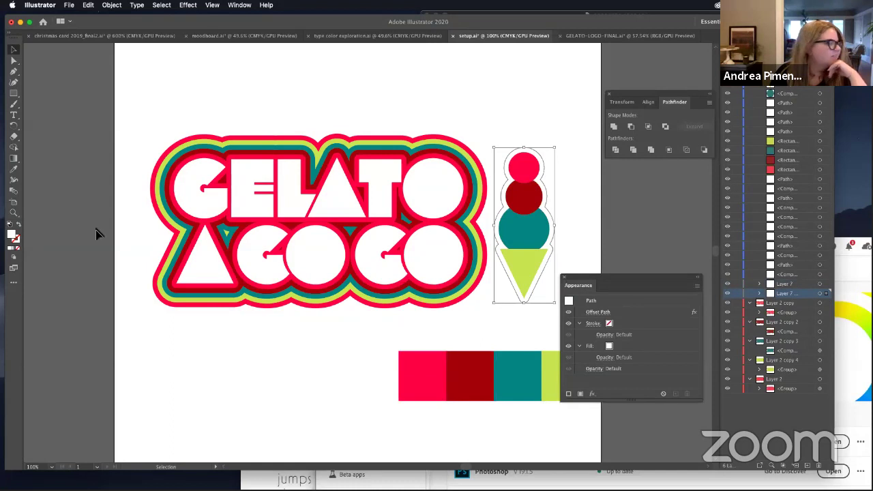
left_click(13, 169)
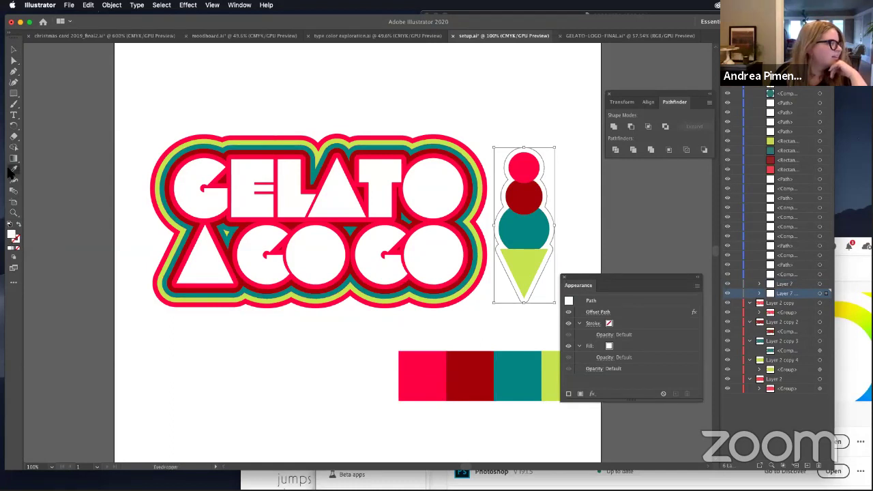
left_click(413, 390)
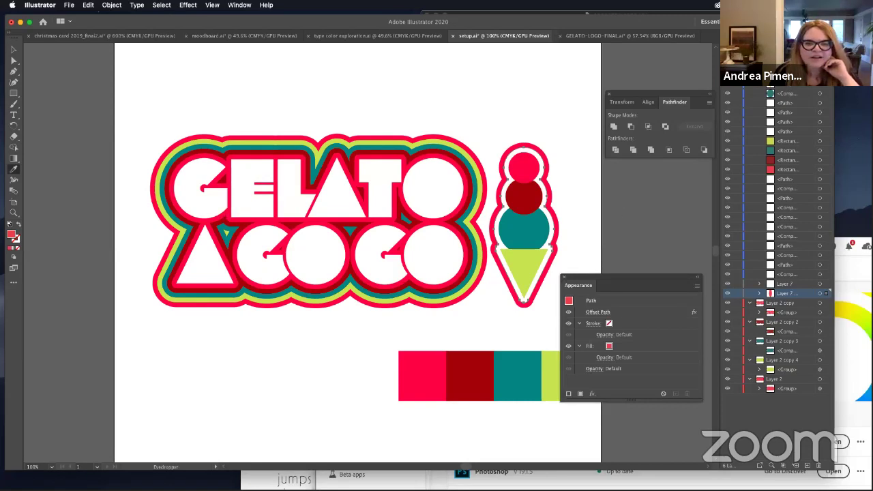
key("super+shift+a")
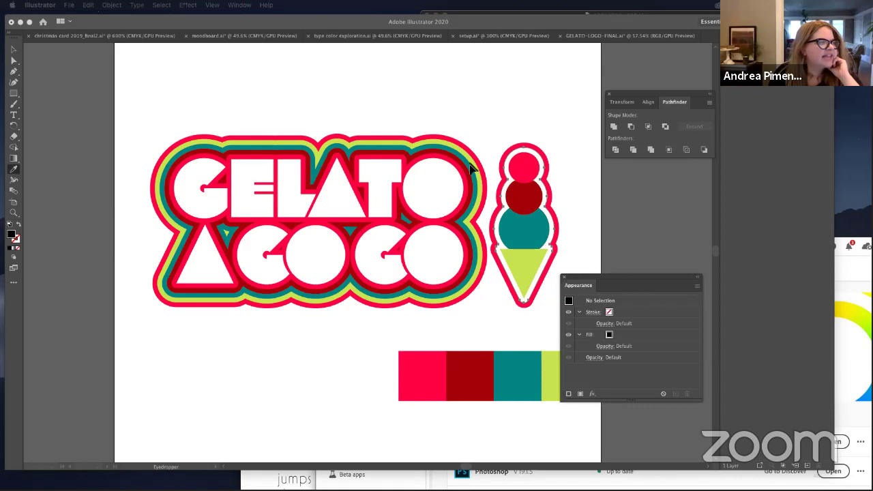
left_click(518, 382)
left_click(529, 371)
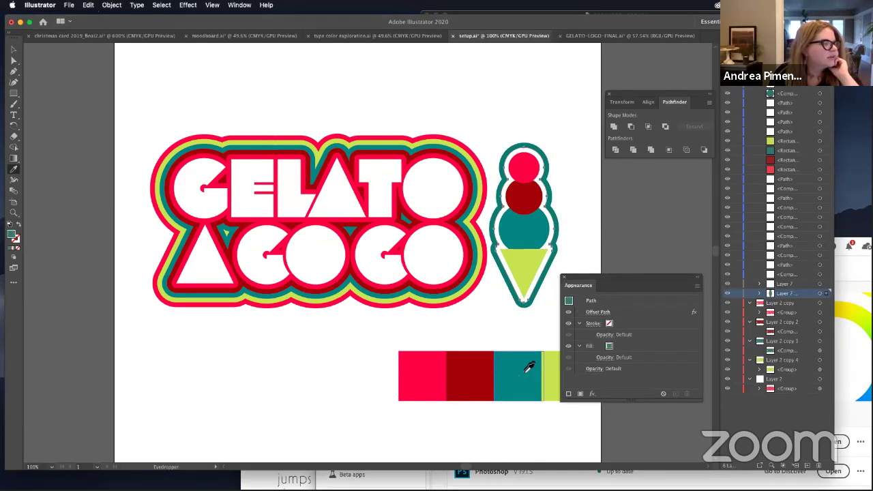
left_click(14, 51)
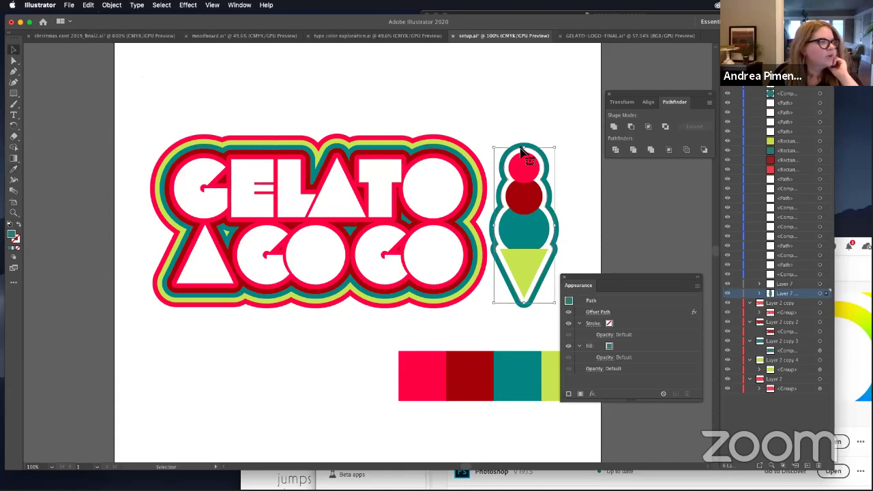
Step: Duplicate the teal cone outline's layer and expand the appearance of the lower copy
left_click(808, 467)
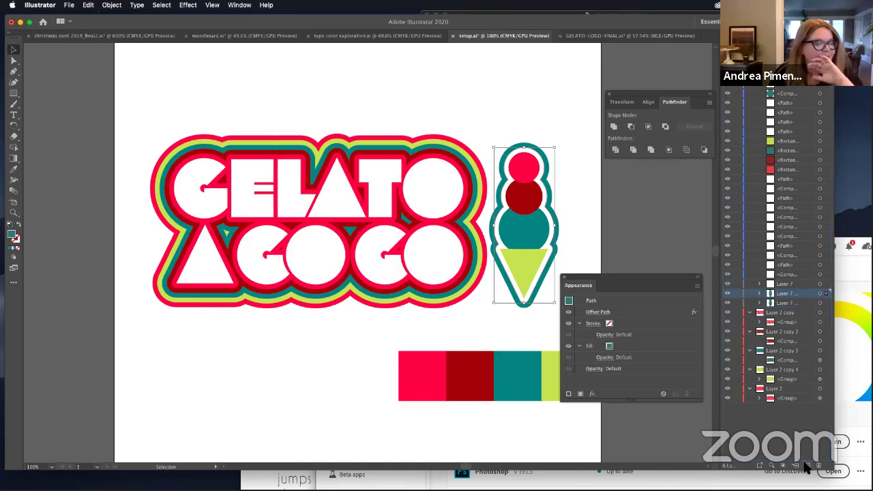
left_click(825, 304)
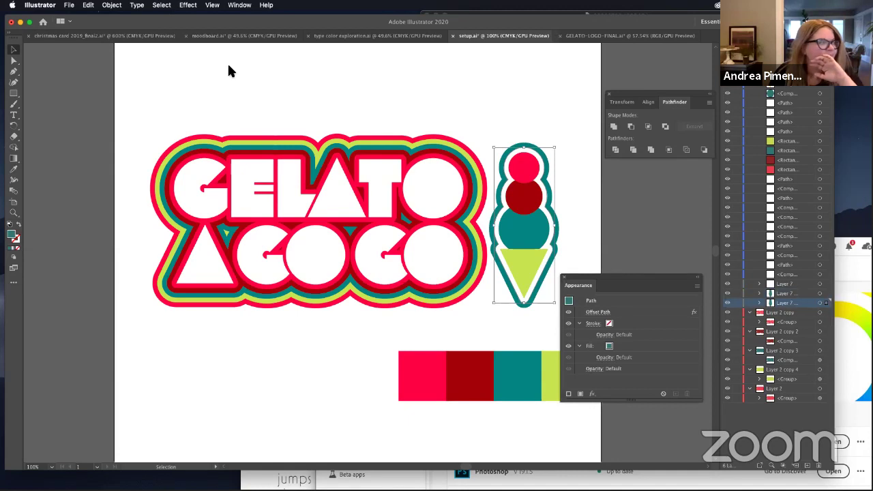
left_click(111, 4)
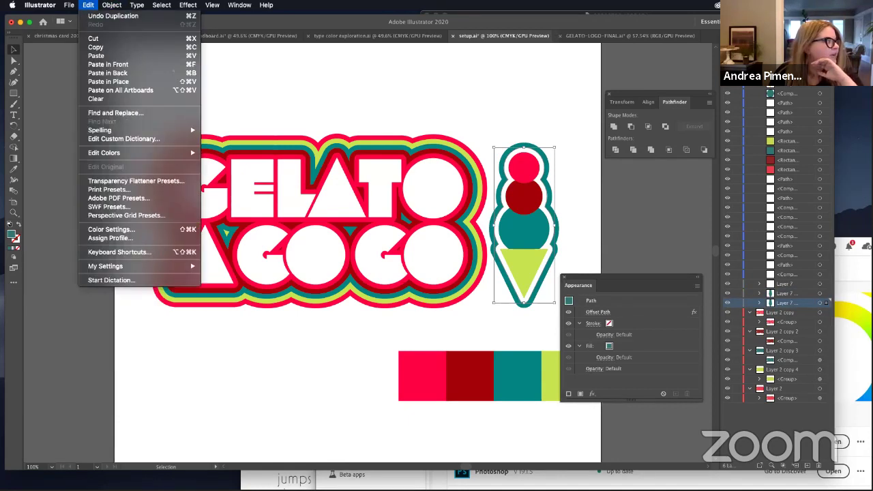
left_click(144, 49)
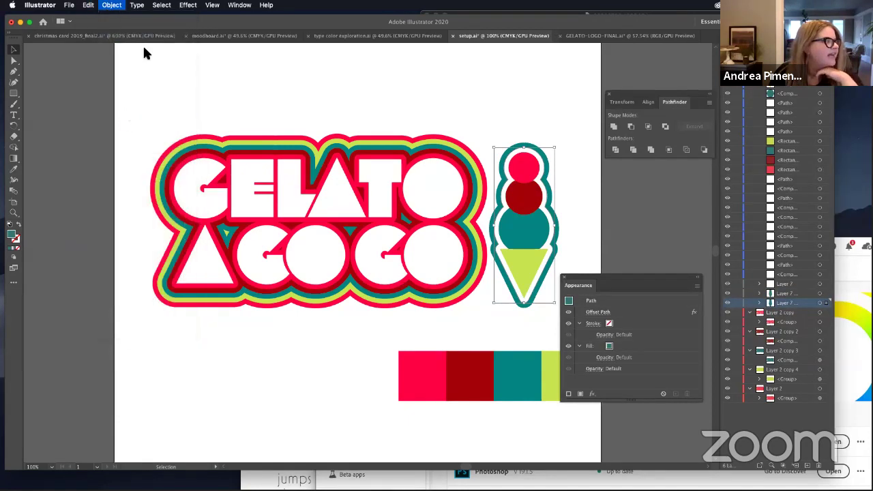
Step: Apply the same Offset Path effect to the expanded copy and fill it with the lime green sampled from the swatches
left_click(188, 5)
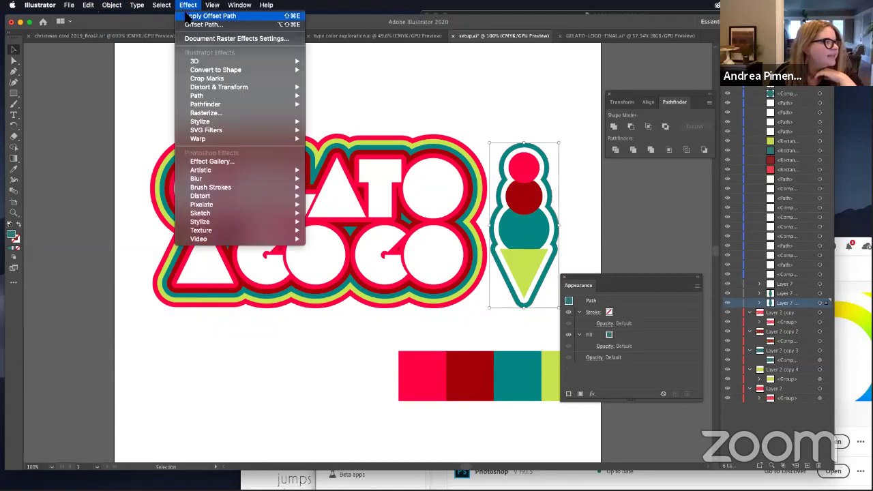
left_click(205, 16)
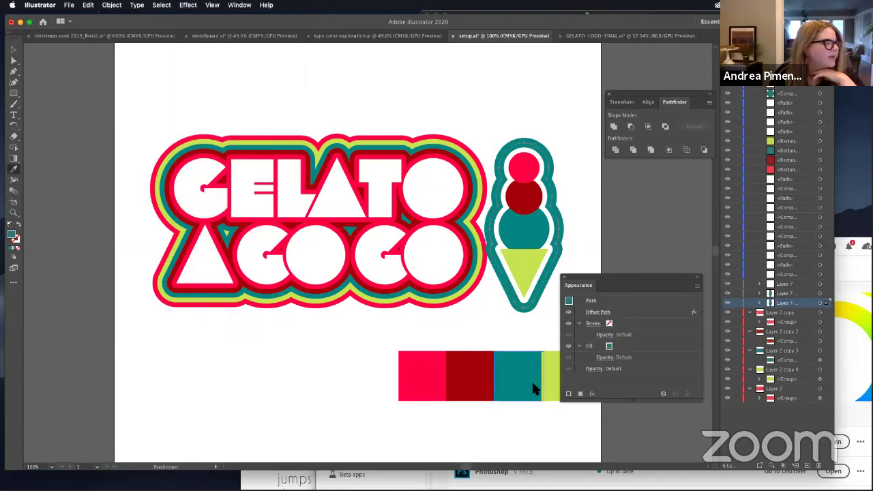
left_click(548, 365)
key("v")
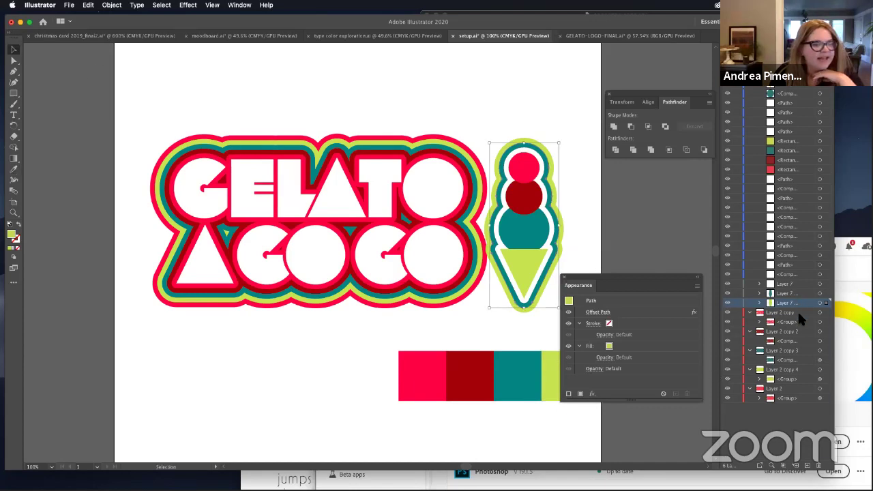
Step: Duplicate the lime green cone outline's layer and expand the appearance of the upper lime green outline
key("super+c")
key("super+f")
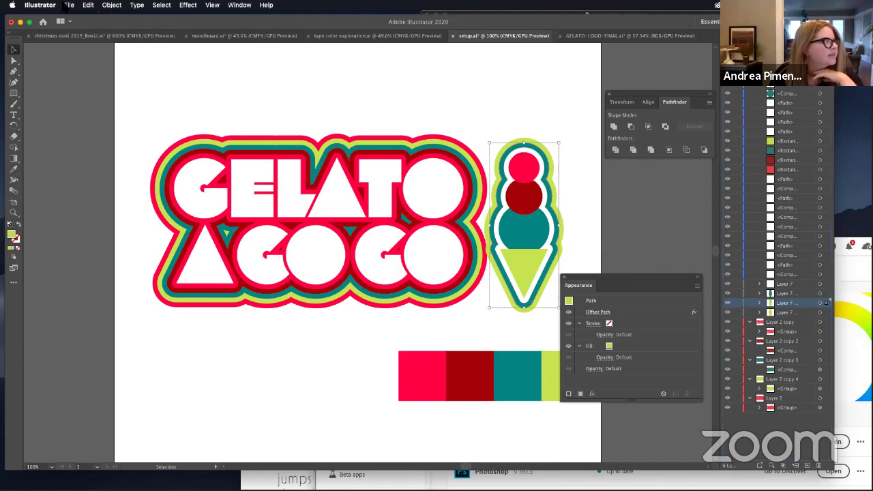
left_click(106, 5)
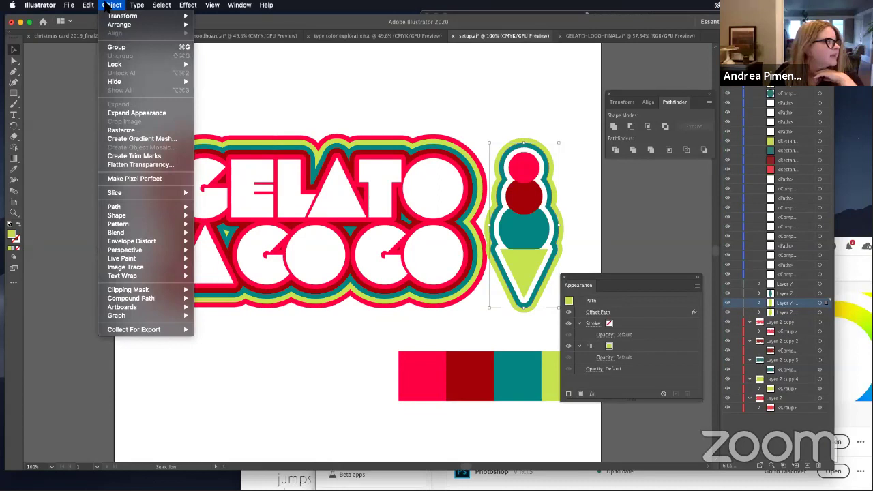
left_click(134, 114)
Step: Try filling the upper lime green cone outline with the pink-red swatch color, and undo that fill
key("i")
left_click(426, 374)
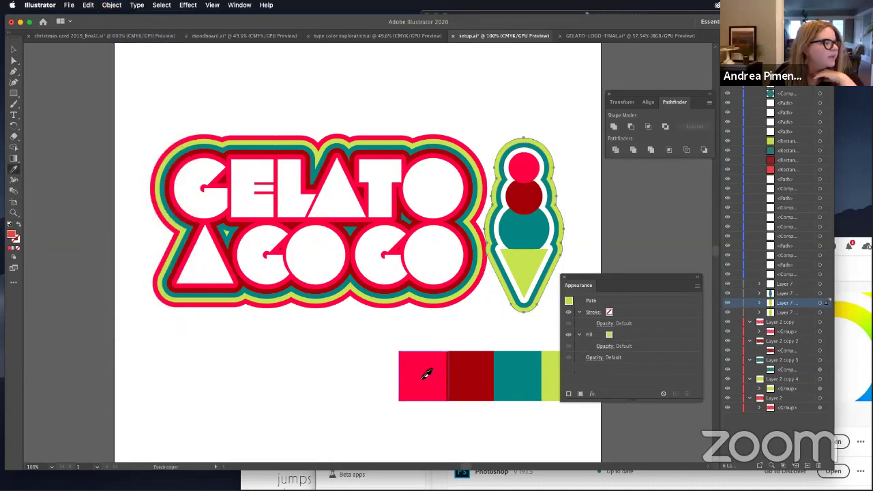
left_click(425, 373)
key("super+z")
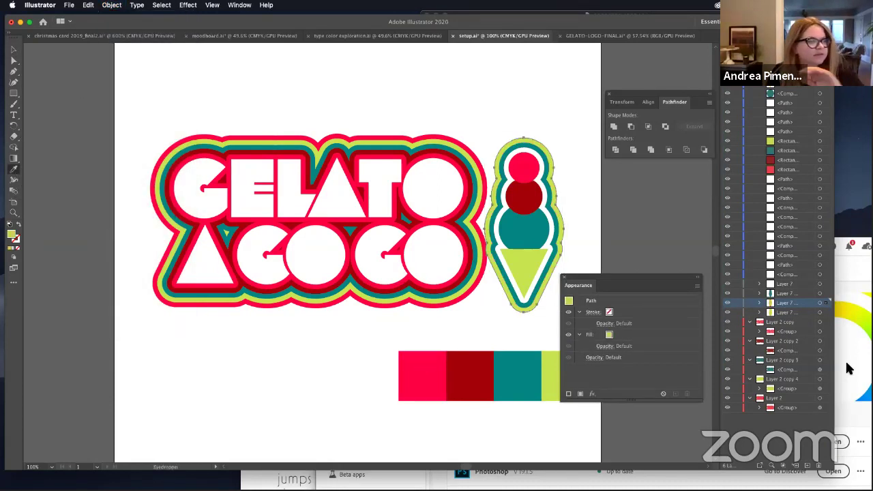
Step: Select the lime green outline on the lowest cone layer and expand its appearance
left_click(819, 312)
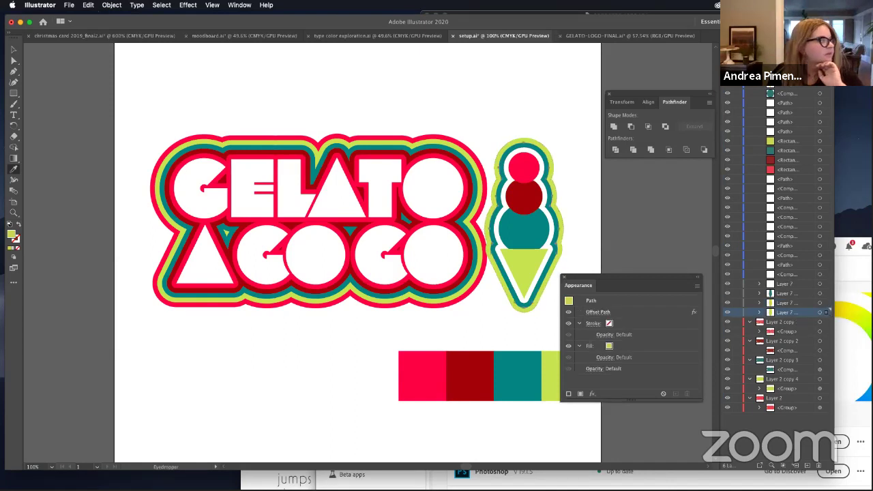
left_click(88, 5)
mouse_move(111, 5)
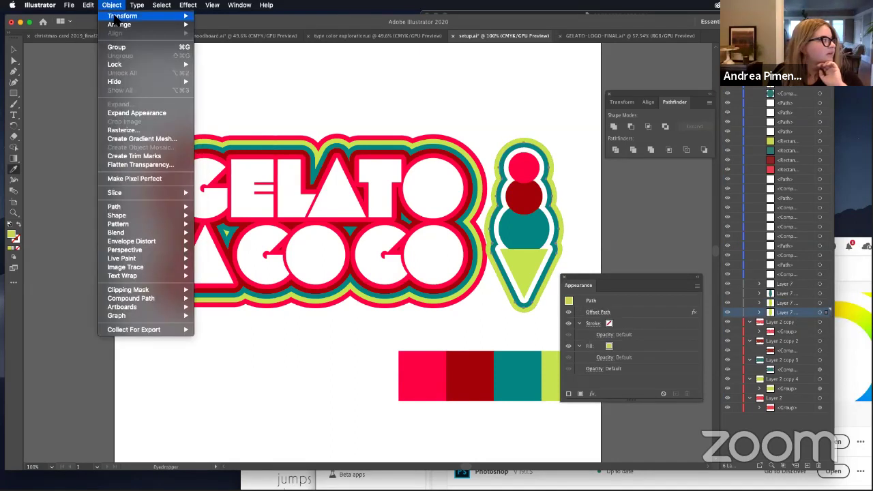
left_click(126, 115)
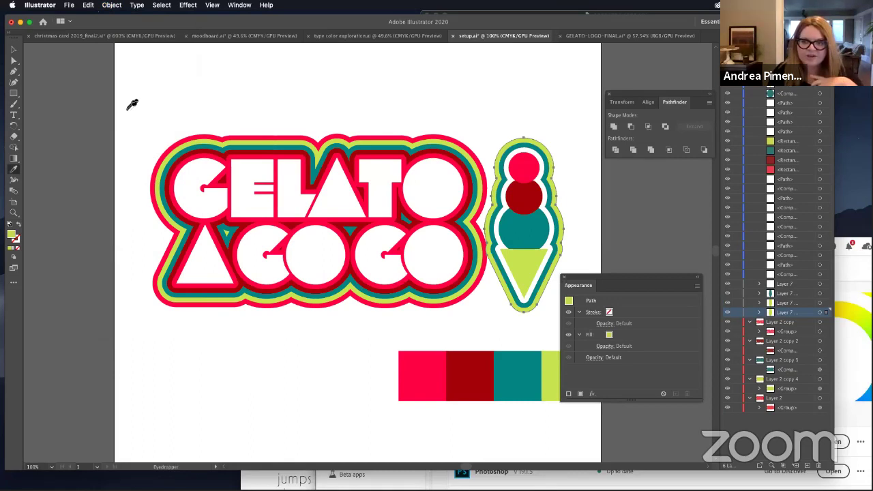
Step: Fill the lowest cone outline with the sampled pink-red and widen it with the same Offset Path effect
left_click(438, 363)
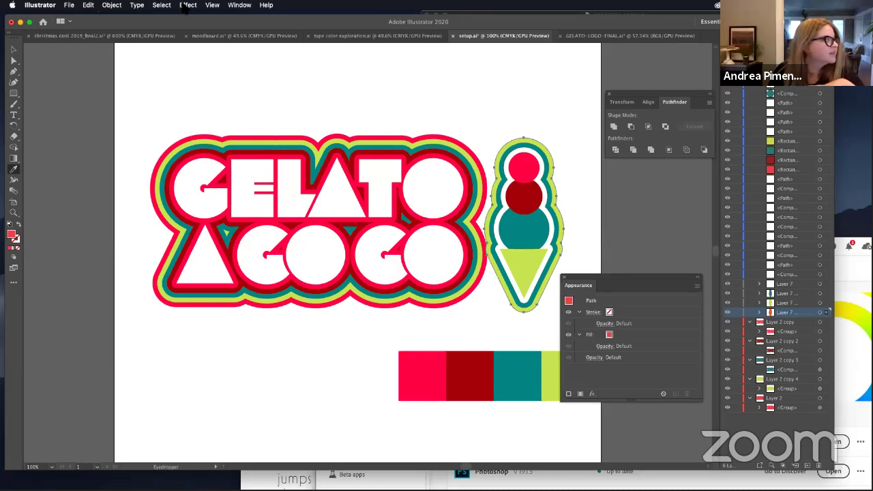
left_click(184, 5)
left_click(191, 15)
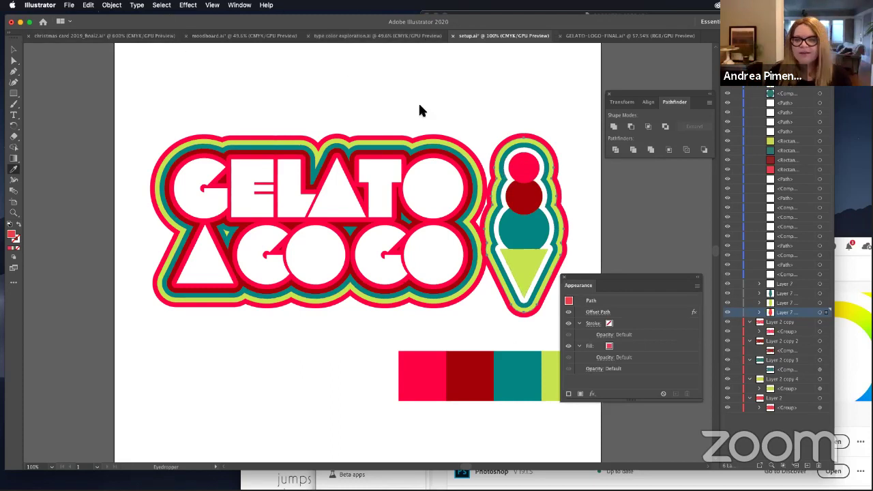
Step: Select the whole Gelato Agogo lettering with all its outlines and rotate it slightly counterclockwise so it slants upward
left_click(13, 49)
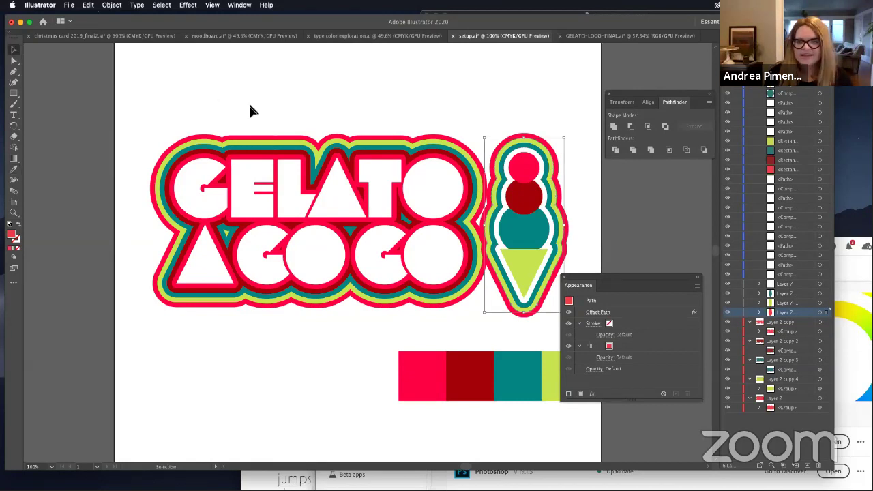
left_click_drag(142, 116, 471, 316)
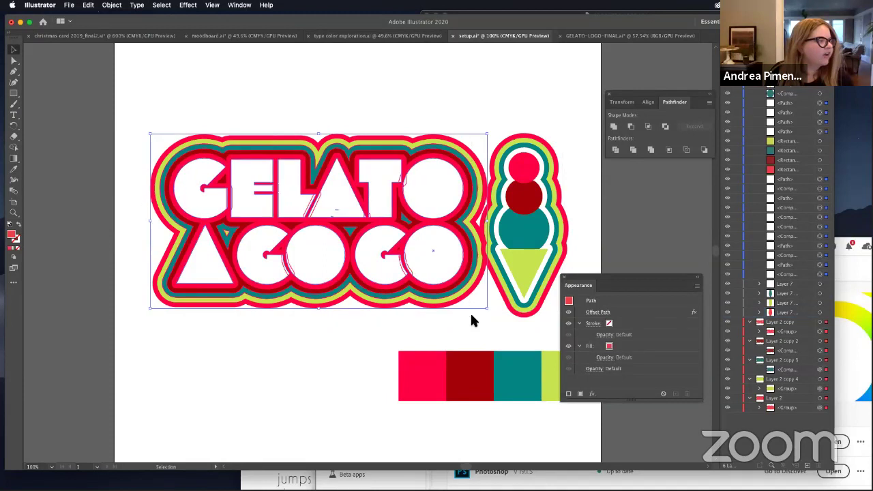
left_click(484, 122)
left_click_drag(134, 118, 471, 324)
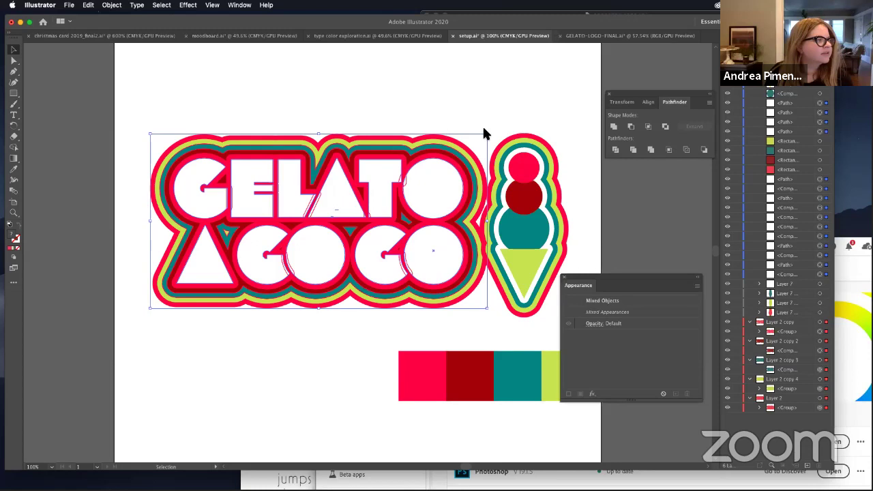
left_click_drag(485, 129, 450, 96)
left_click(454, 93)
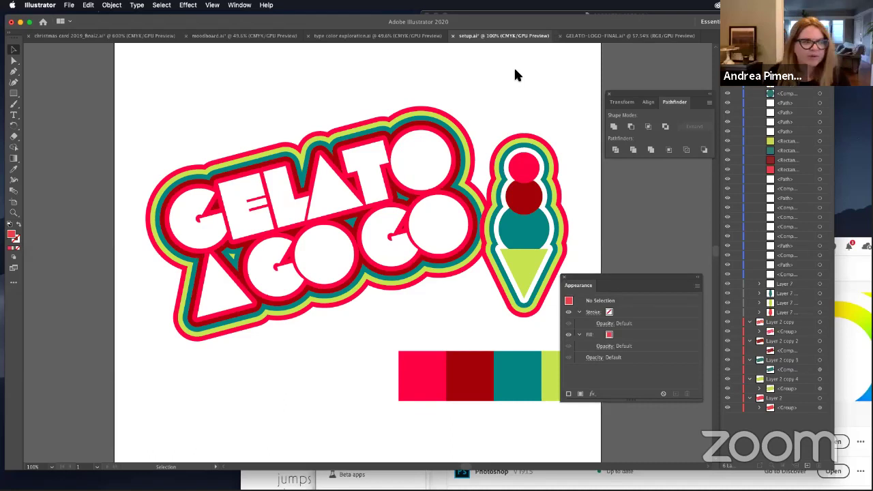
Step: Tilt the outlined ice cream cone slightly clockwise and move it up beside the slanted lettering
left_click_drag(500, 114, 563, 259)
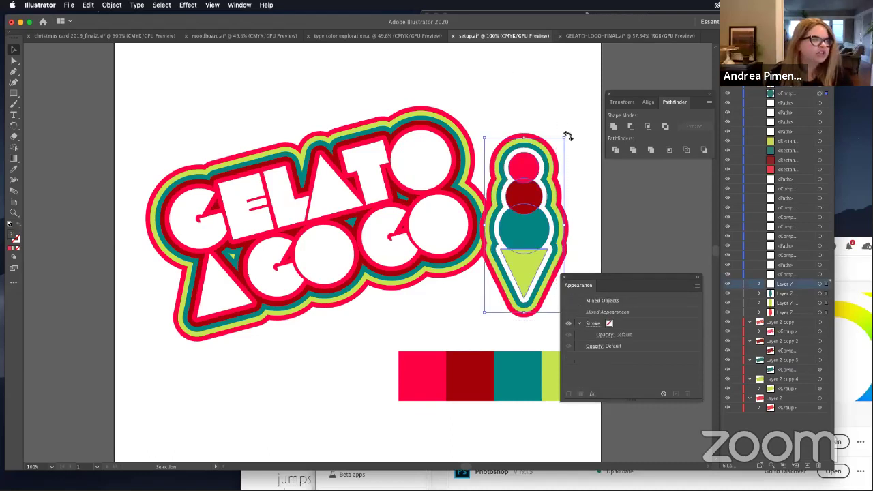
left_click_drag(567, 136, 588, 163)
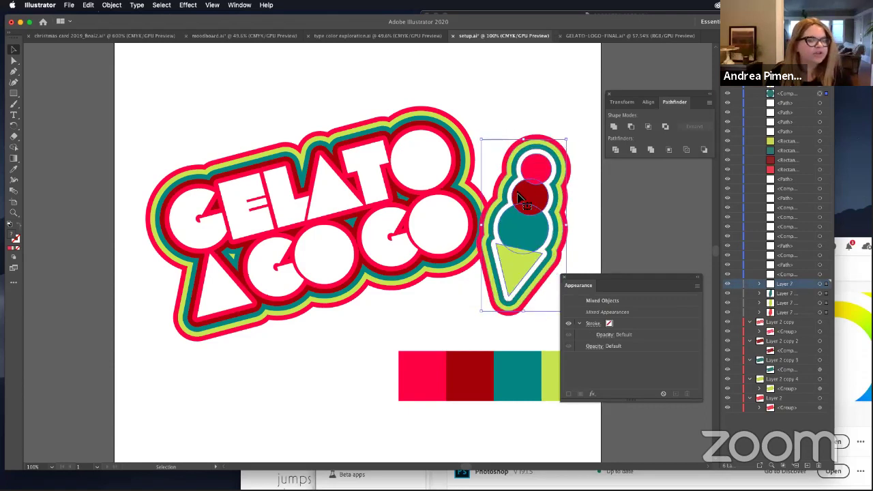
mouse_move(524, 205)
left_mouse_down()
mouse_move(527, 183)
mouse_move(521, 193)
left_mouse_up()
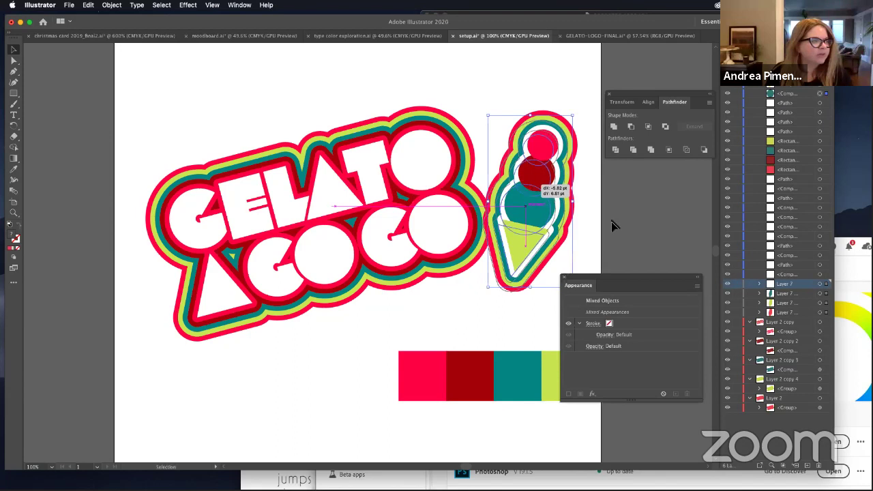
left_click(619, 191)
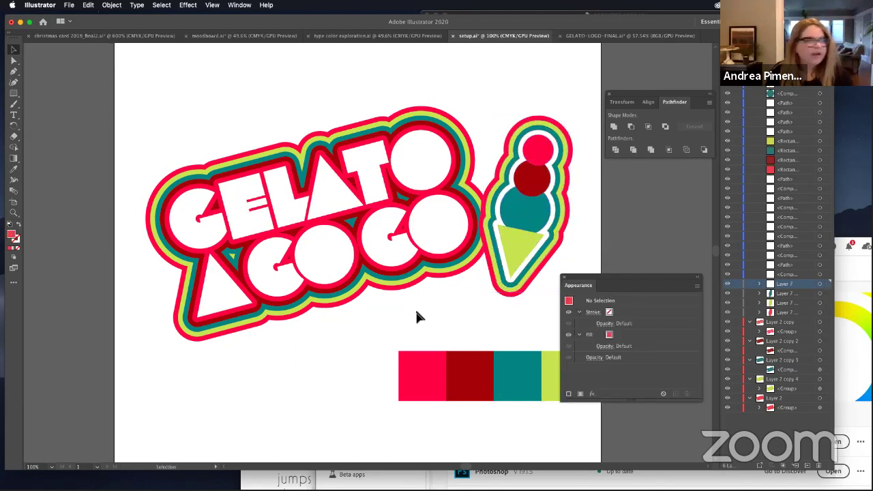
Step: Delete the row of color swatch rectangles below the logo
left_click_drag(383, 323, 682, 372)
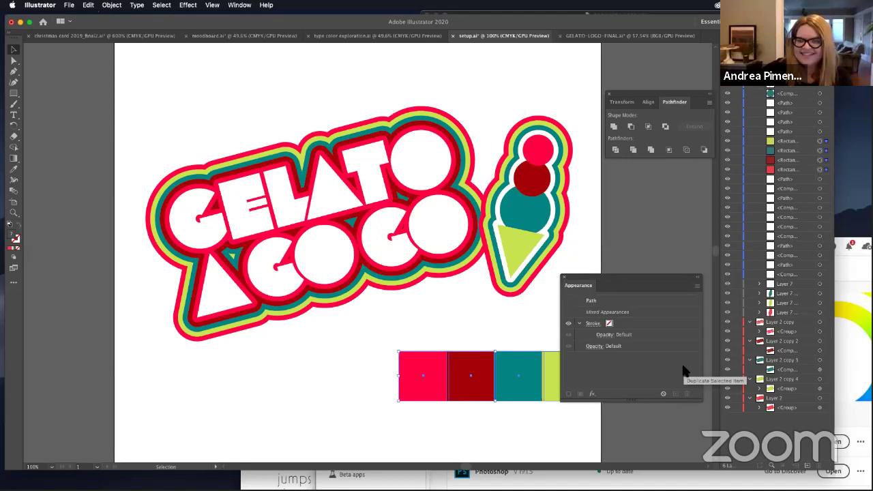
key("Delete")
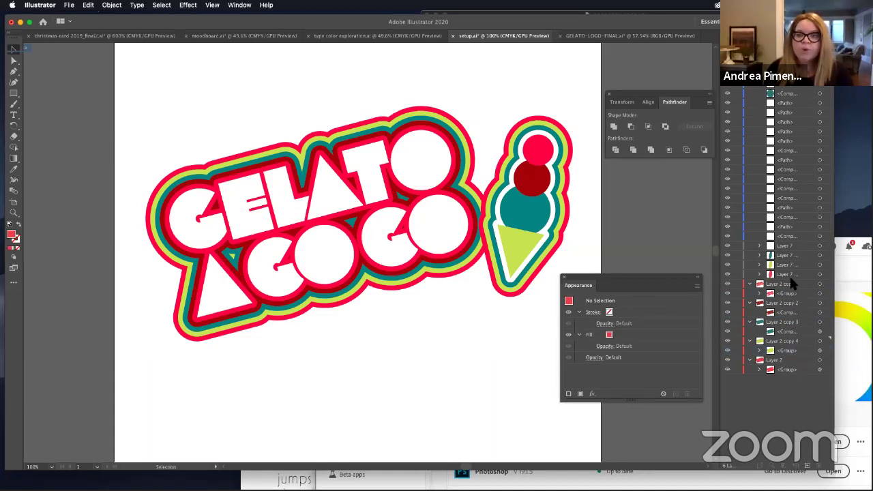
left_click(424, 146)
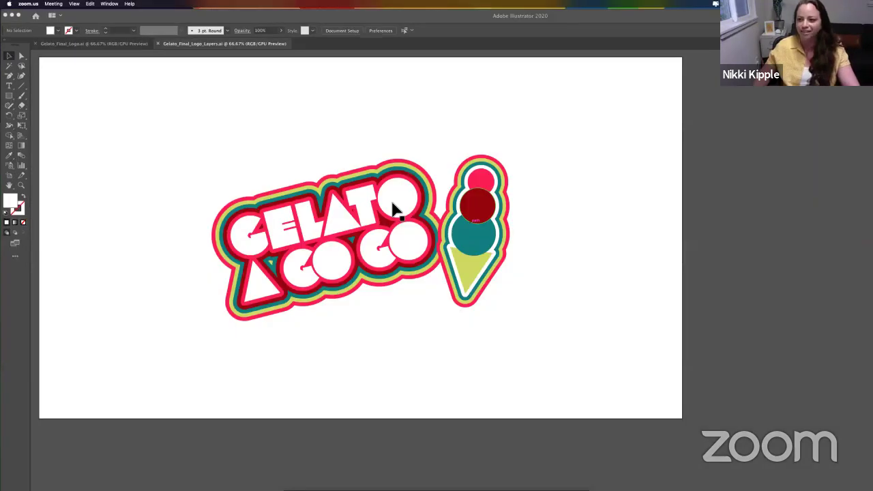
Step: Check which layers hold the teal, dark red and pink scoops of the layered logo by selecting each one
left_click(394, 208)
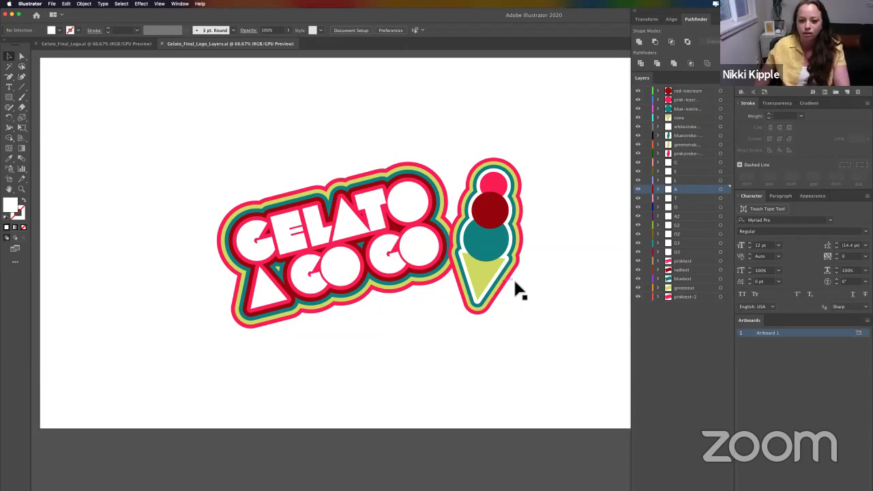
left_click(493, 277)
left_click(488, 240)
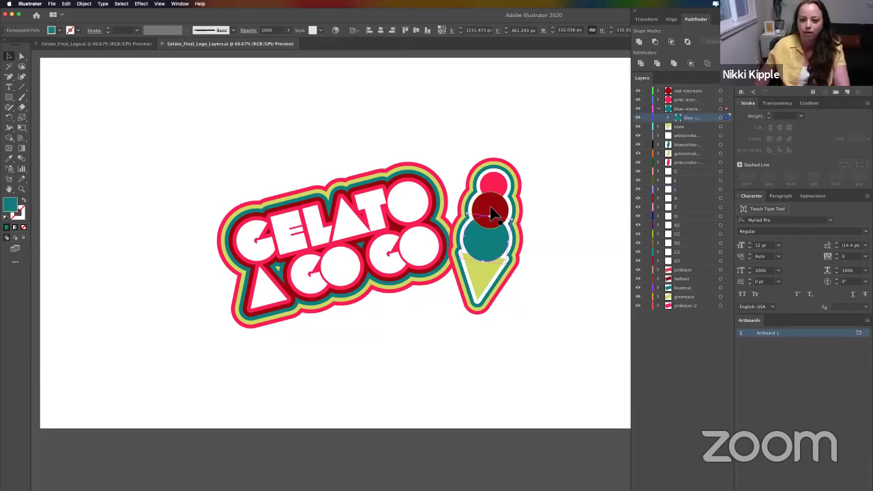
left_click(495, 212)
left_click(496, 184)
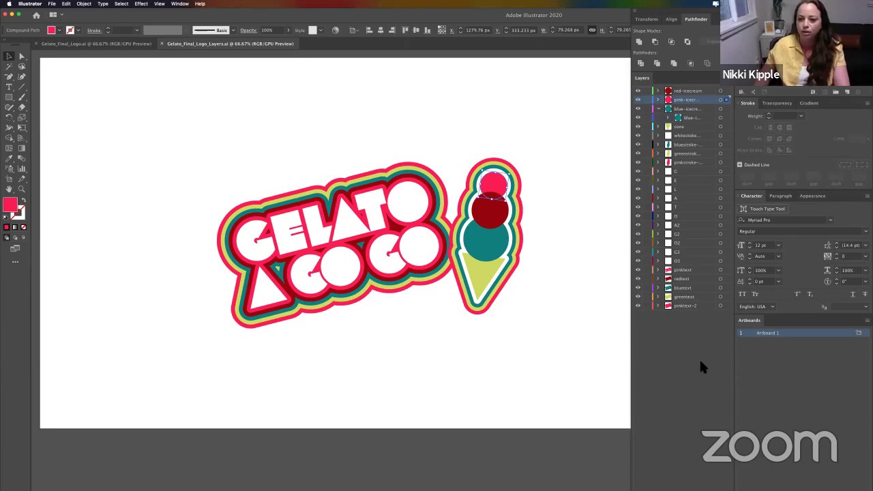
left_click(658, 109)
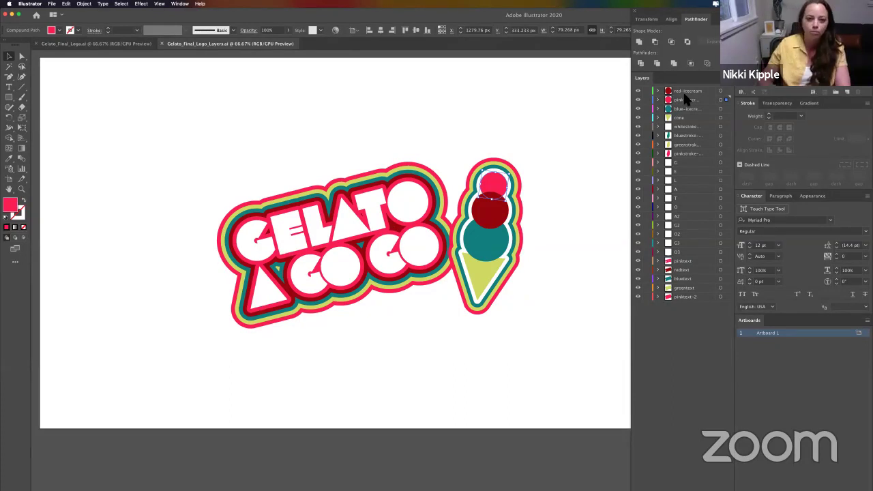
Step: Switch to After Effects and import Gelato_Final_Logo_Layers.ai as Composition - Retain Layer Sizes
key("ctrl+Up")
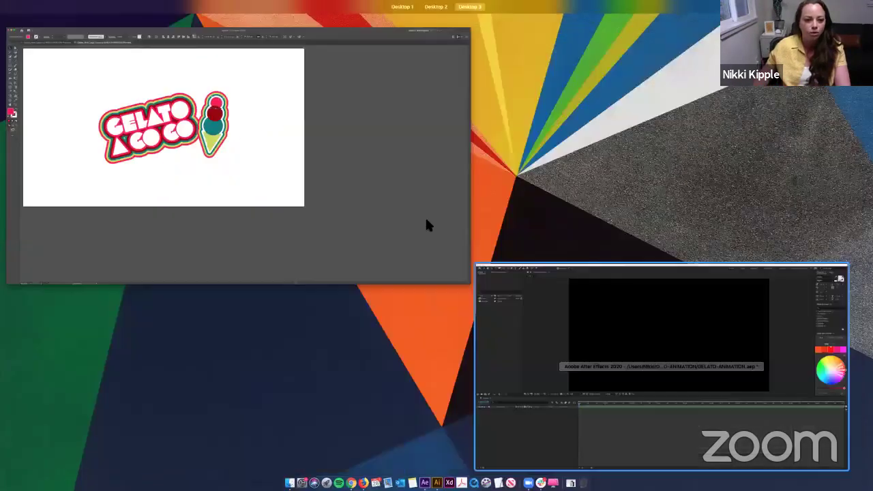
left_click(668, 361)
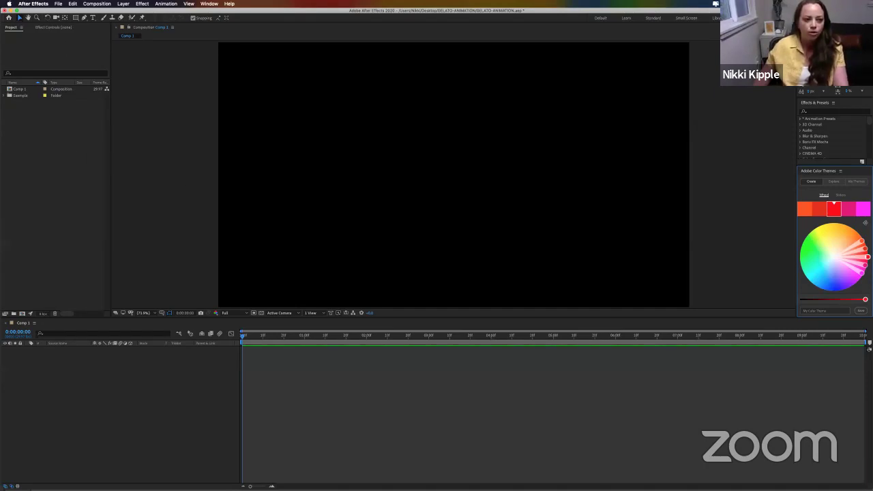
left_click(58, 3)
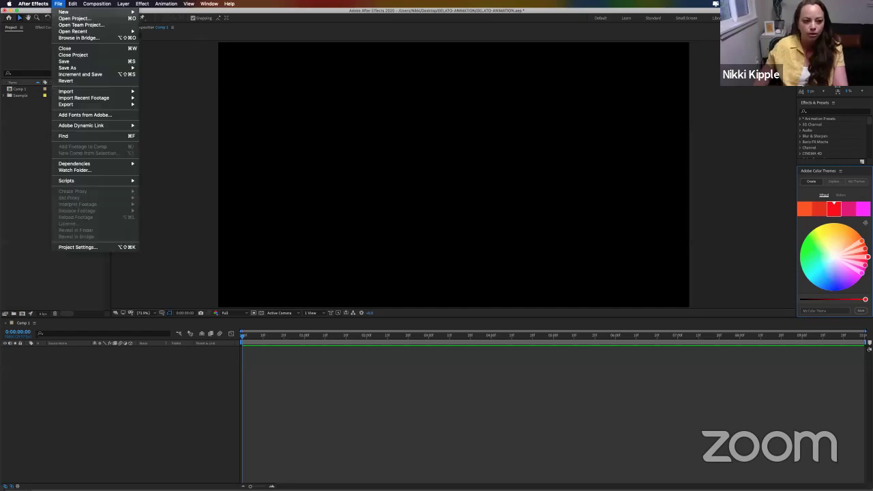
mouse_move(68, 93)
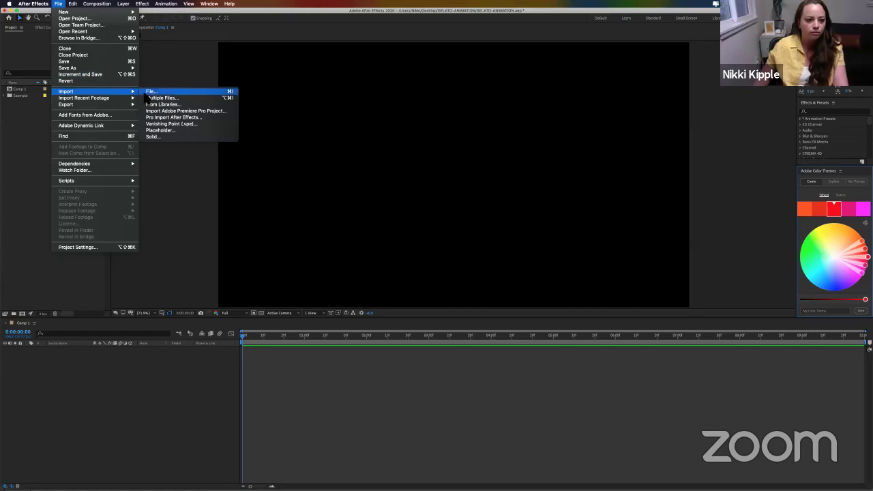
left_click(150, 92)
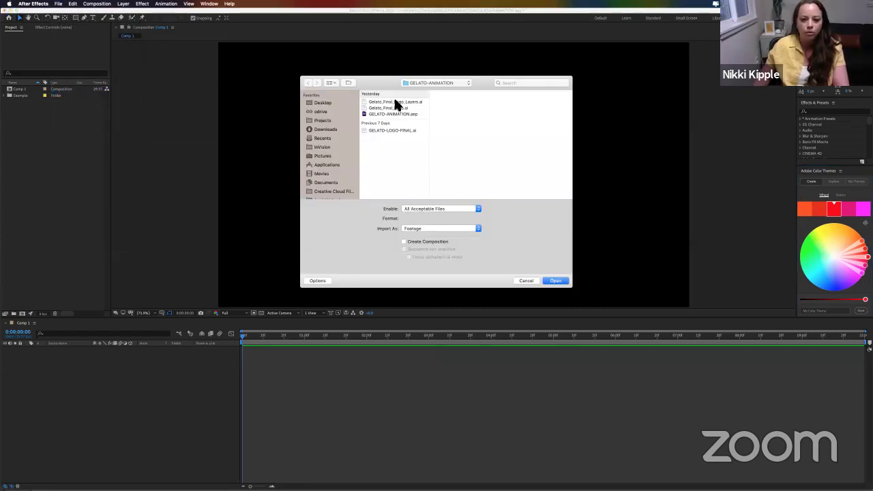
left_click(392, 102)
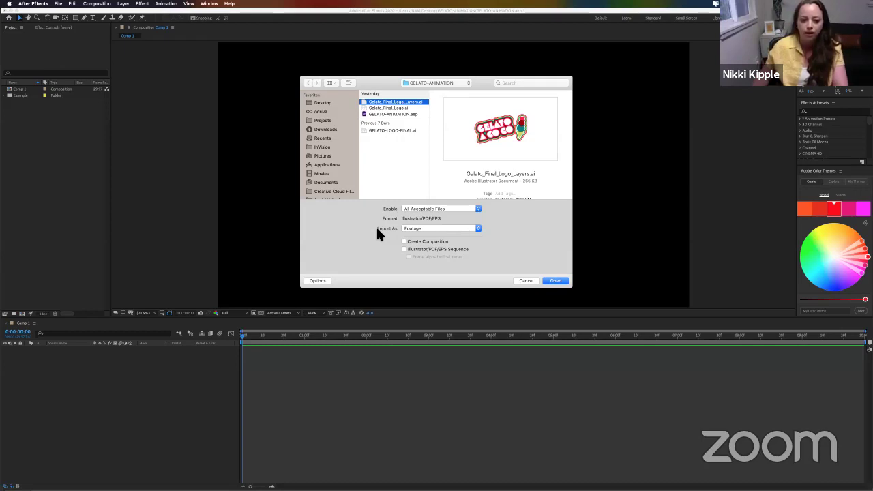
left_click(426, 230)
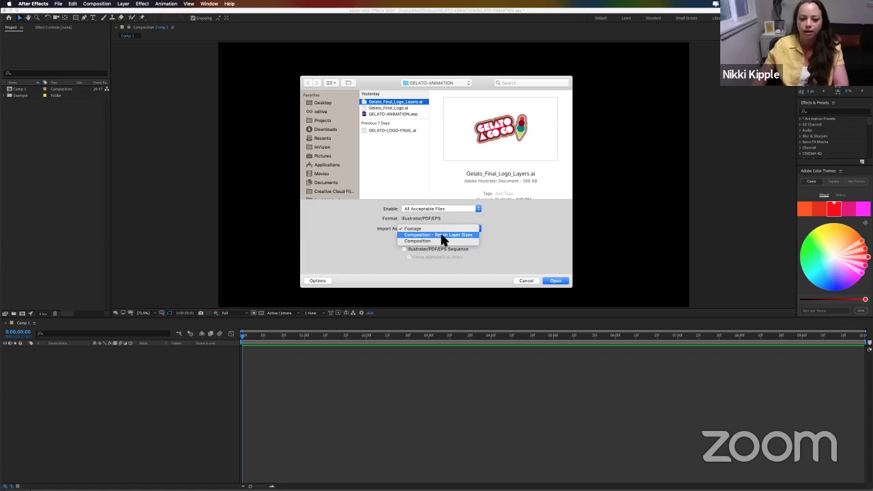
left_click(441, 235)
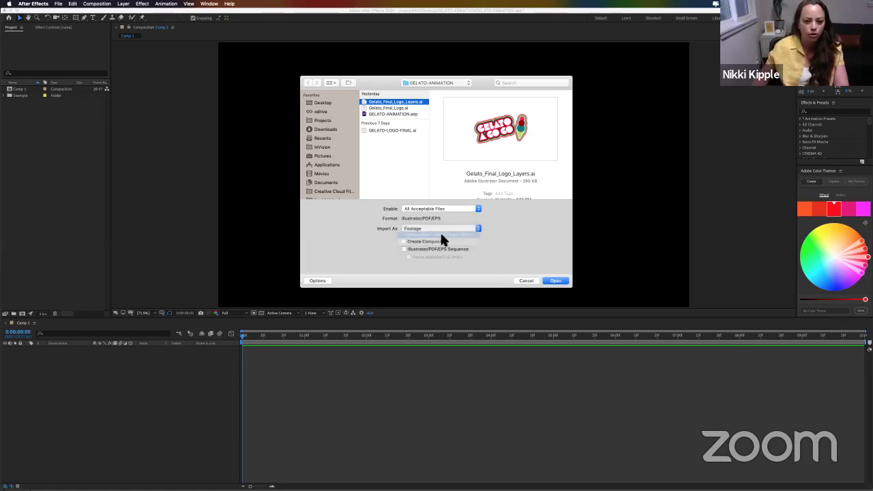
left_click(561, 281)
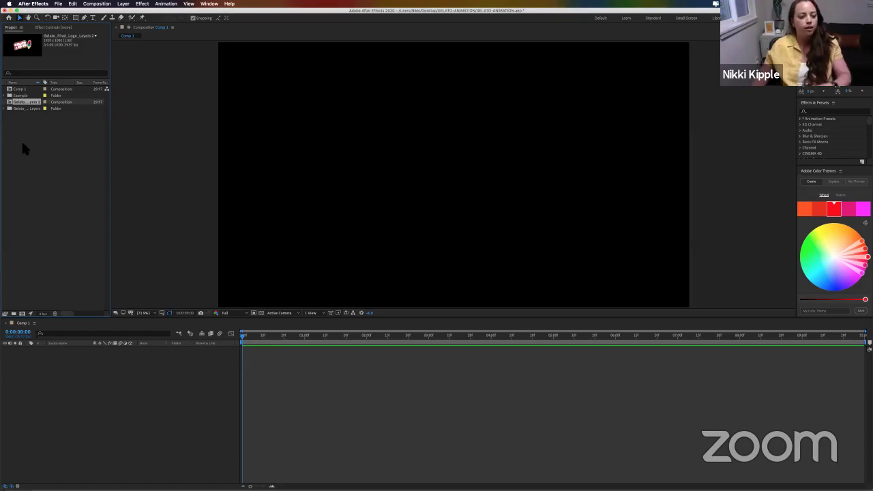
Step: Open the imported logo composition and enlarge the timeline area to fit its full layer list
mouse_move(124, 134)
left_mouse_down()
mouse_move(131, 132)
mouse_move(120, 130)
left_mouse_up()
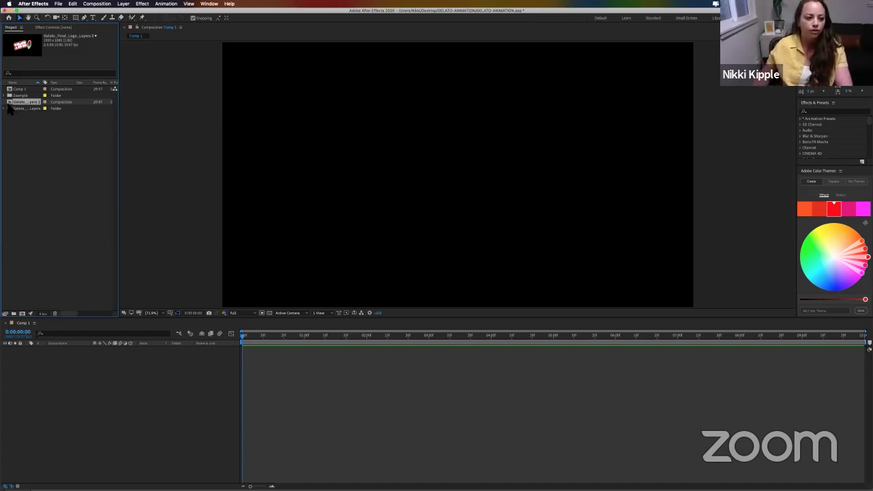
double_click(10, 104)
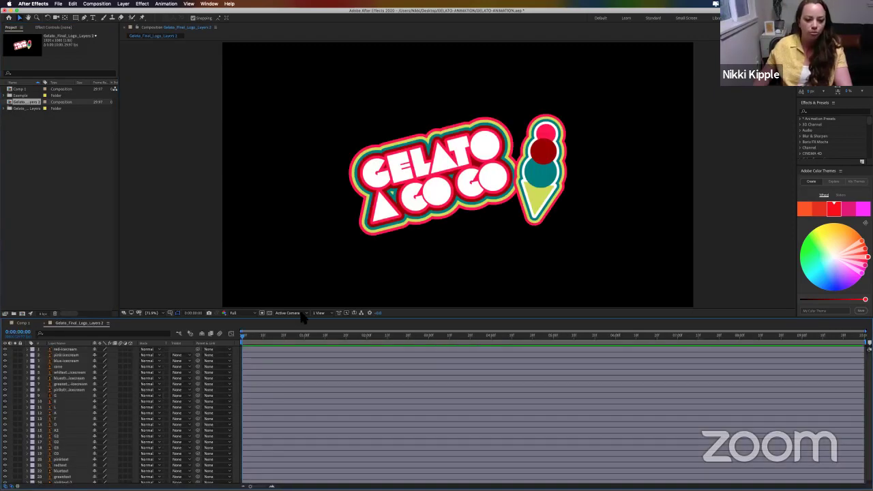
left_click_drag(334, 316, 336, 299)
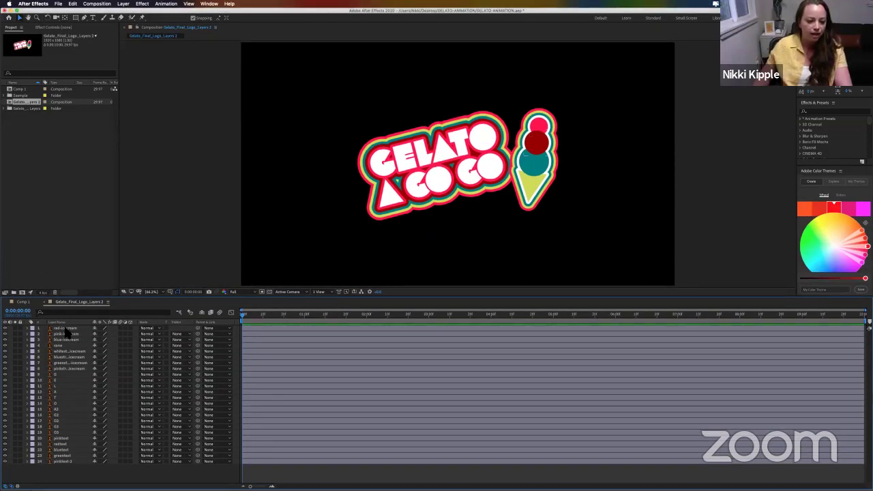
Step: Examine the imported layer stack, selecting the white ice cream outline and the cone to match layers with artwork
left_click(64, 461)
left_click(63, 470)
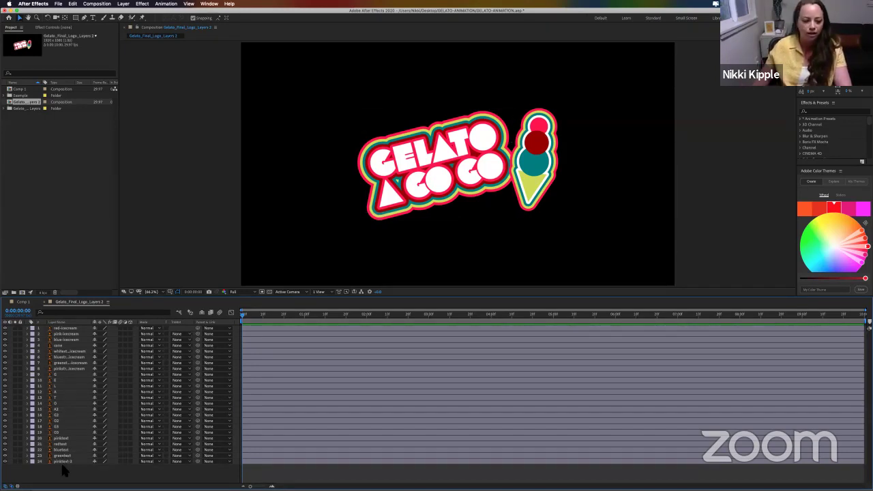
left_click(60, 351)
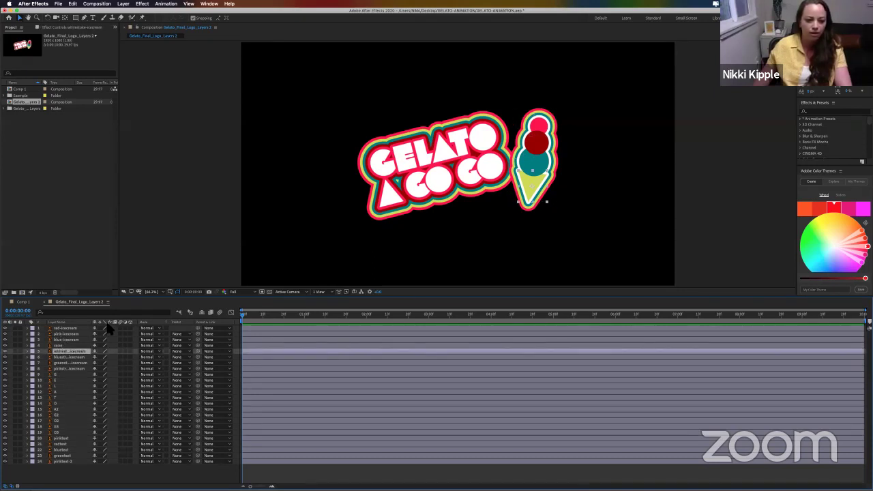
left_click(535, 192)
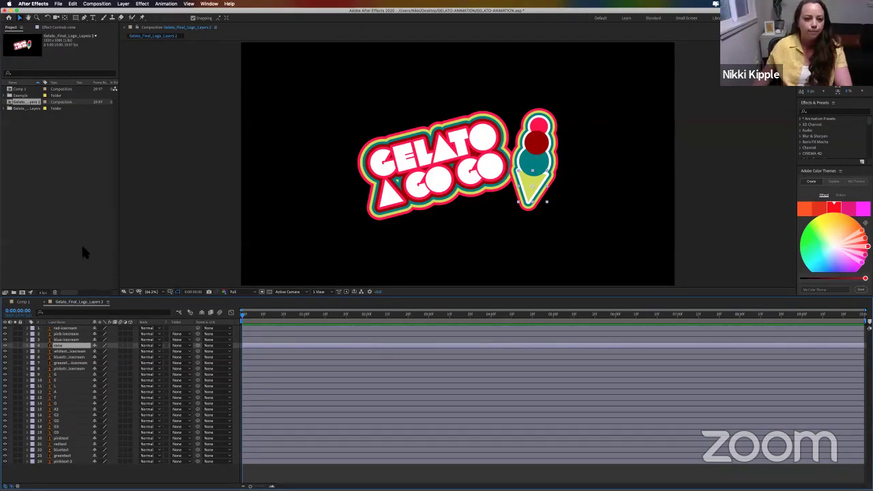
Step: Hide all ice cream layers and the colored text outline layers, leaving only the white letters visible
left_click(161, 225)
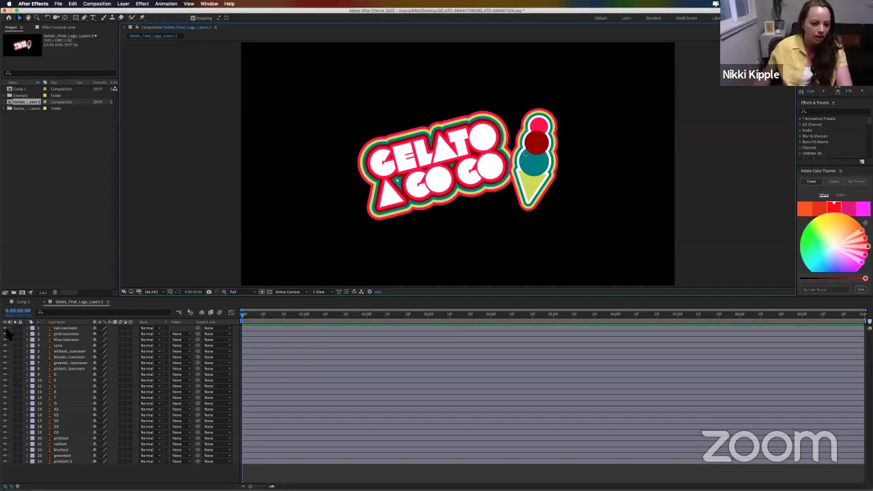
left_click_drag(6, 329, 6, 368)
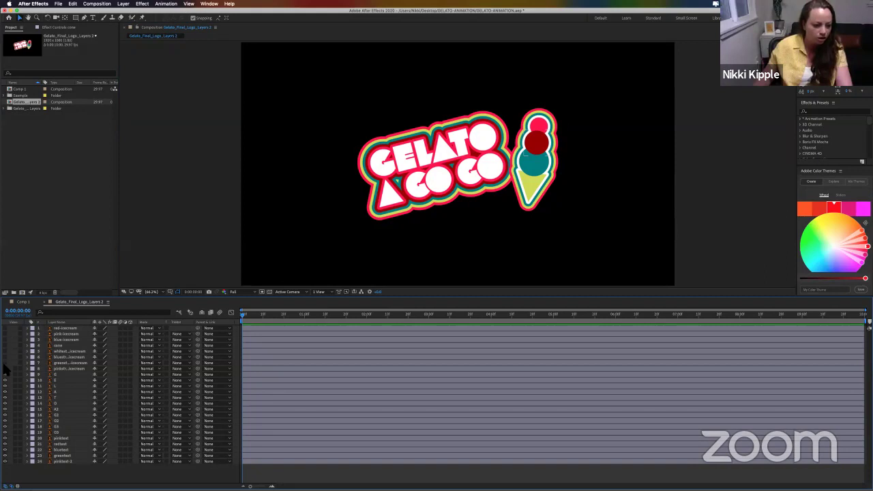
left_click_drag(5, 436, 7, 469)
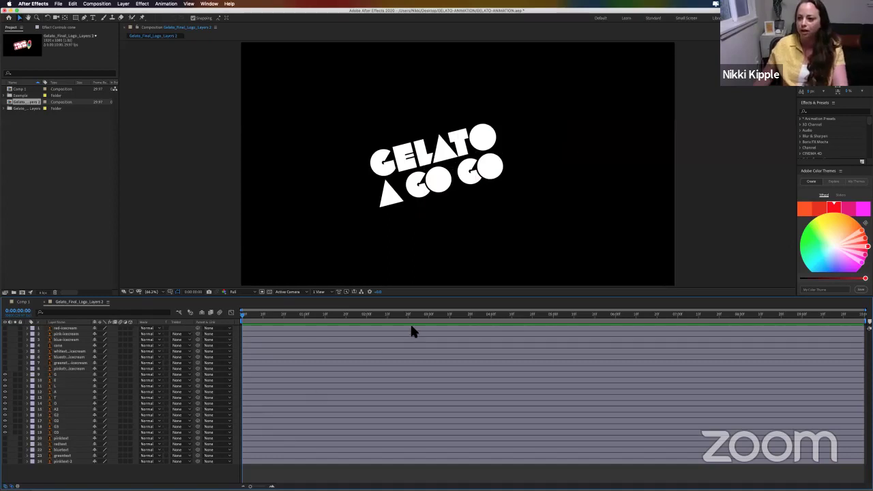
Step: Reveal the transform properties of the first G layer and set a Scale keyframe at the start of the timeline
left_click(67, 375)
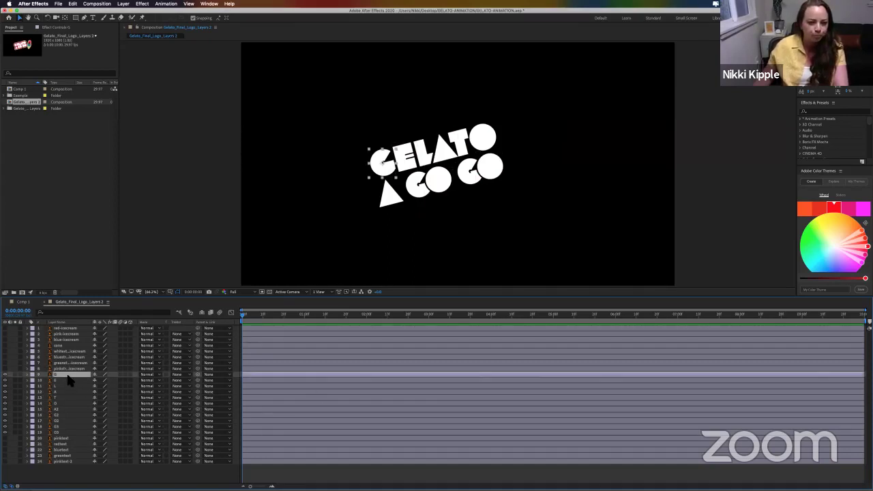
left_click(27, 374)
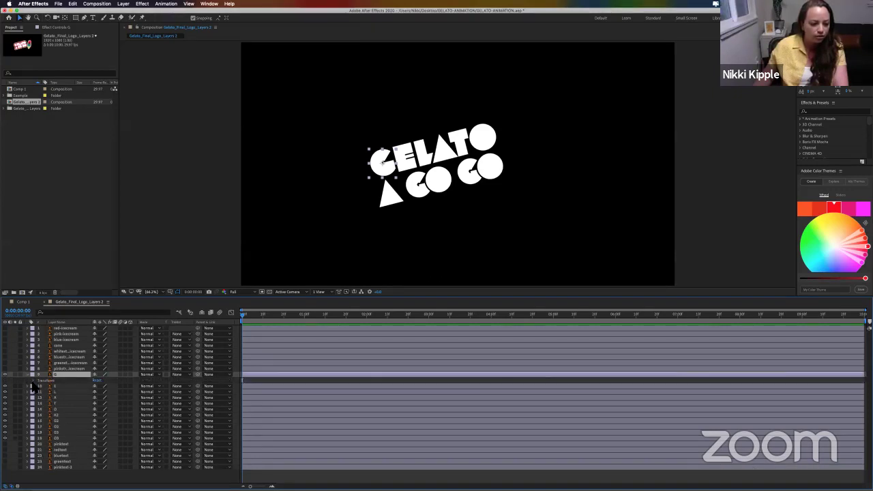
left_click(34, 380)
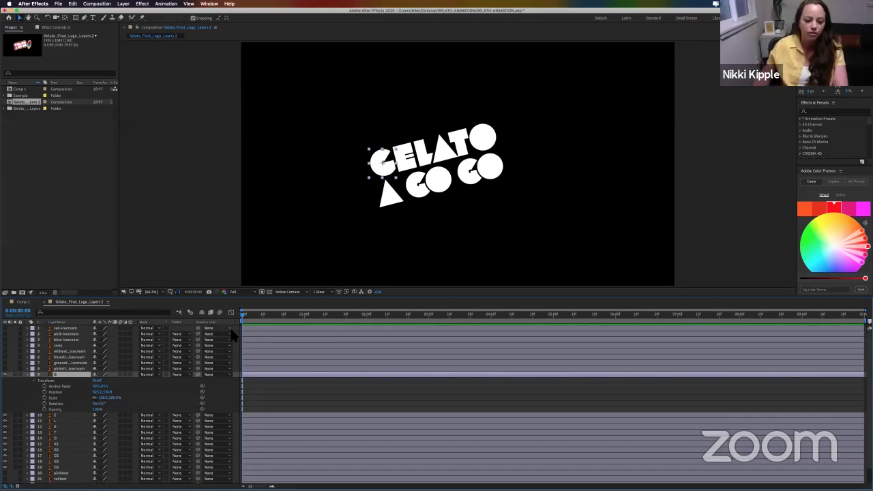
key("equal")
key("equal")
key("equal")
key("equal")
key("equal")
key("equal")
key("equal")
key("equal")
key("equal")
key("minus")
key("minus")
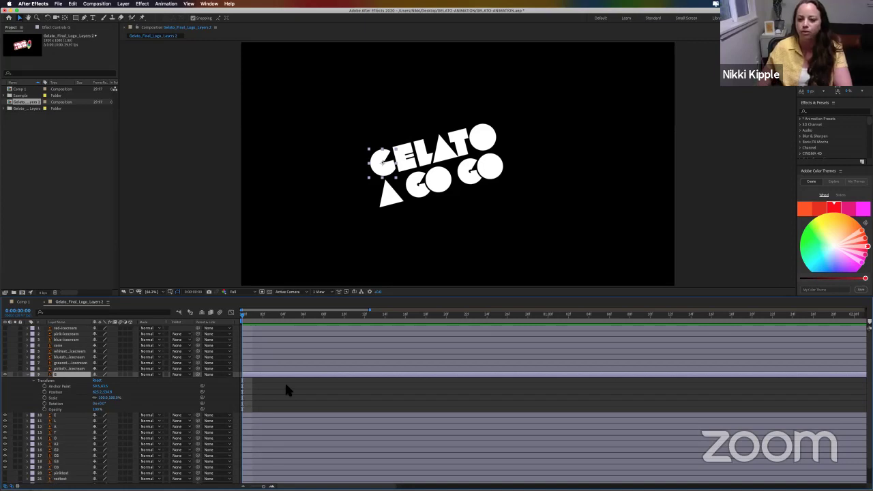
left_click(44, 398)
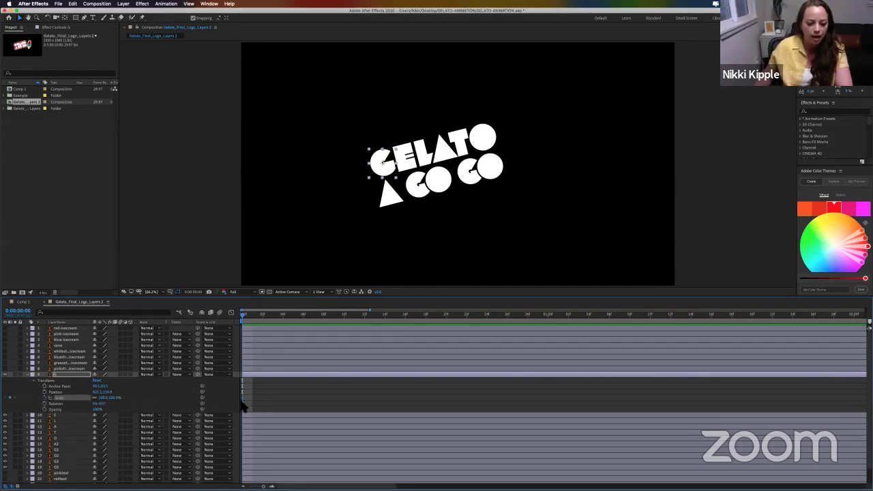
left_click_drag(247, 318, 275, 321)
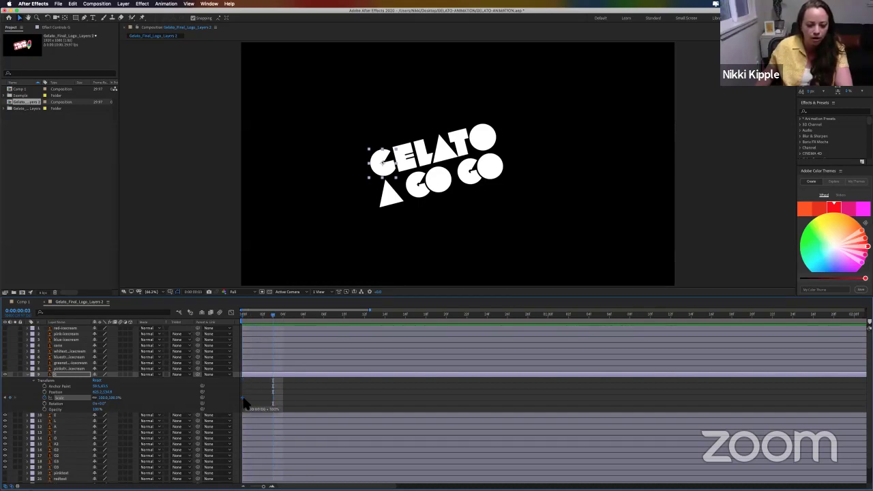
mouse_move(273, 320)
left_mouse_down()
mouse_move(243, 321)
mouse_move(263, 321)
left_mouse_up()
left_click_drag(273, 386, 263, 386)
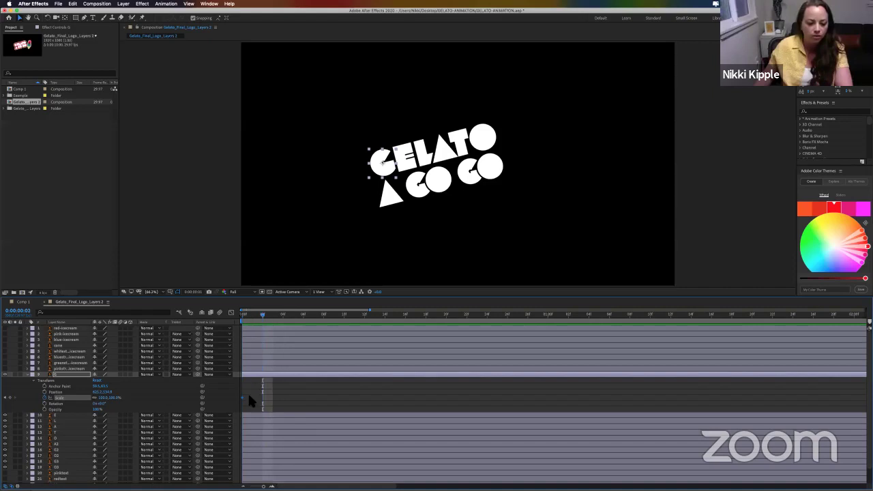
left_click(102, 398)
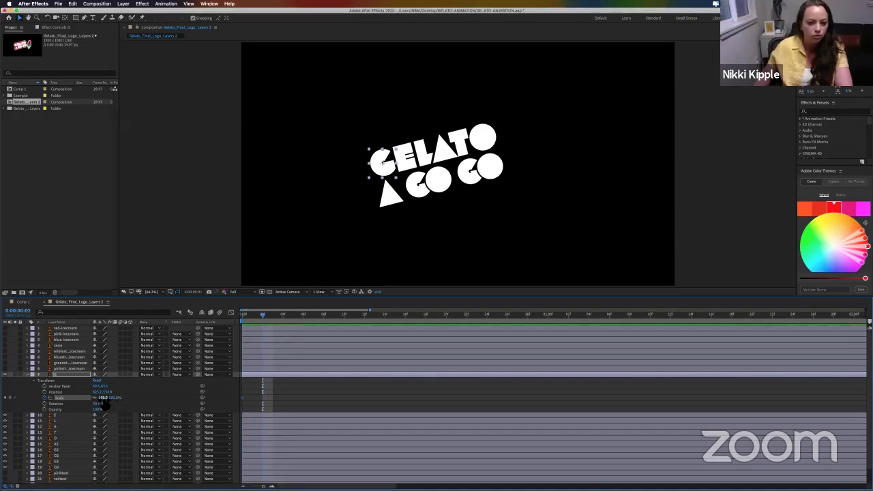
key("Return")
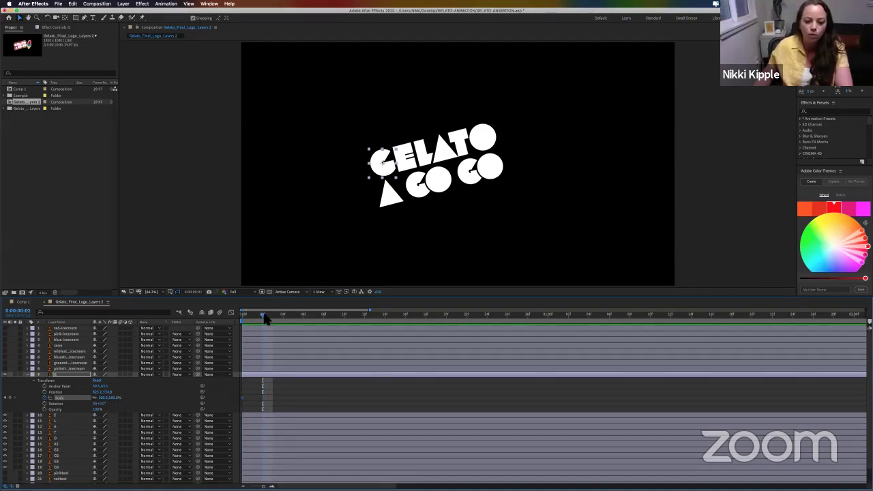
left_click_drag(265, 320, 286, 322)
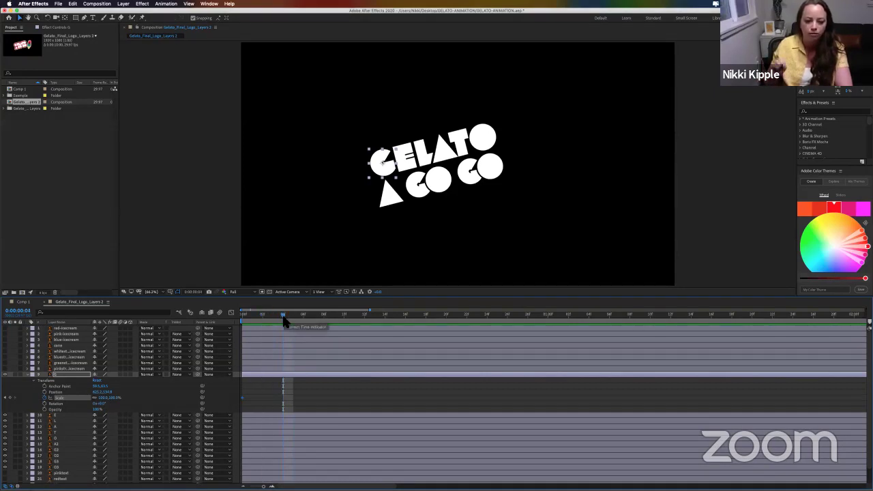
Step: Set the first G layer's Scale to 0% at the start of the timeline
left_click(242, 317)
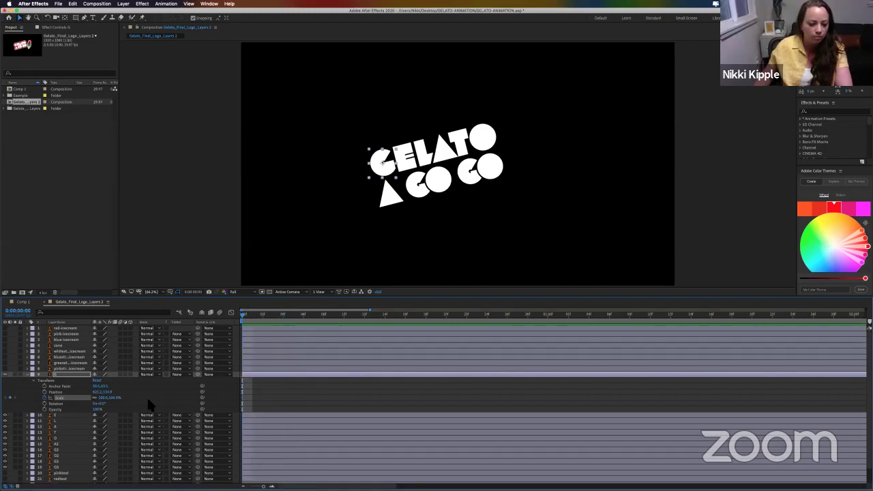
left_click(114, 398)
type("0")
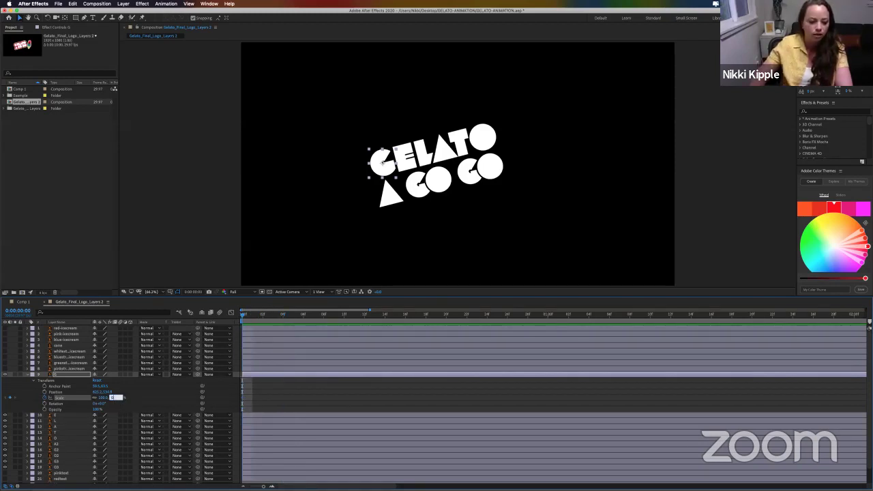
key("Return")
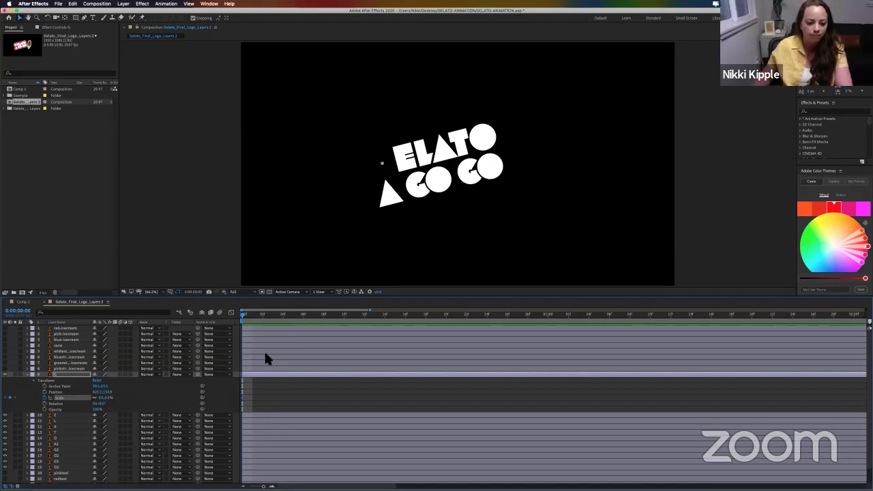
Step: Add a Scale keyframe of 115% to the G at frame 6
left_click_drag(268, 317, 300, 321)
key("ctrl+v")
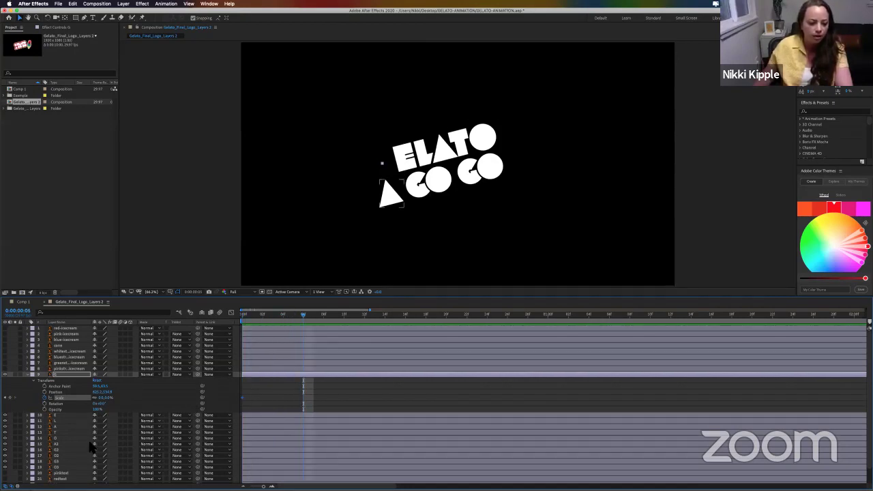
left_click(109, 398)
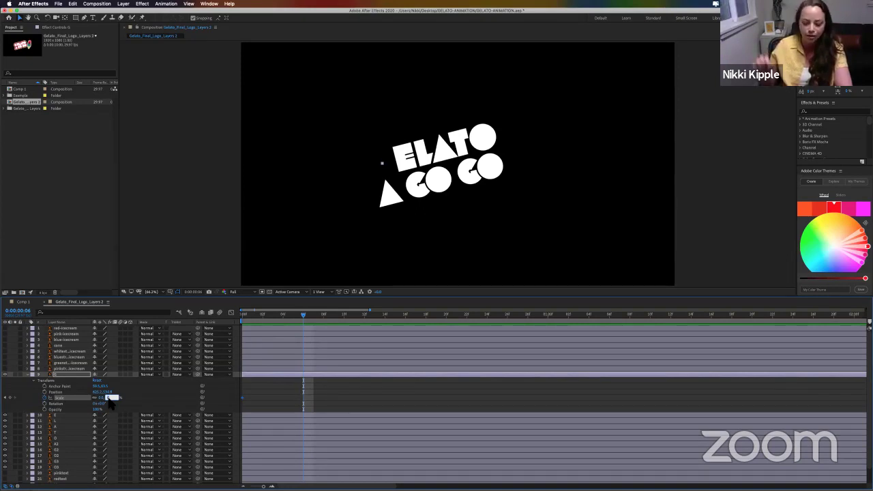
type("1")
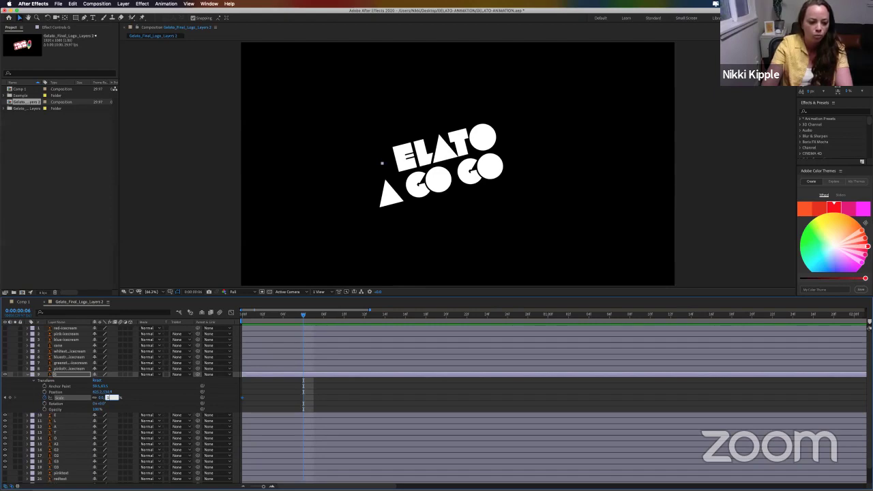
type("5")
key("Return")
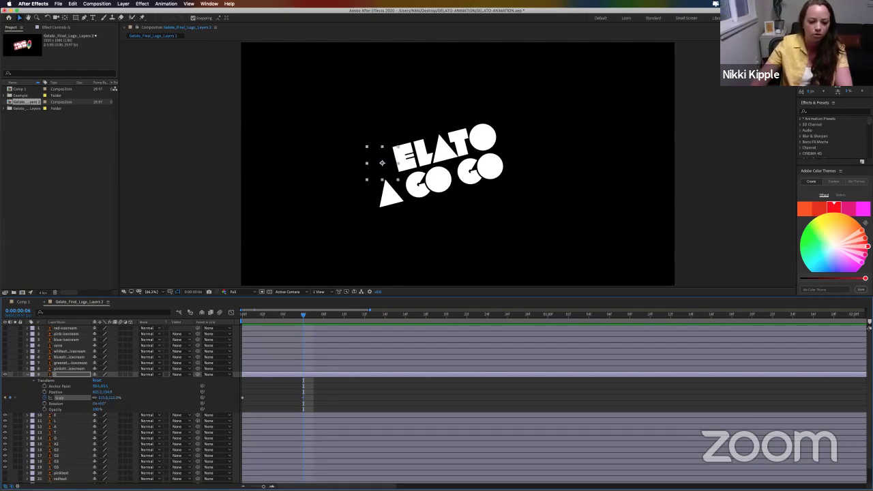
Step: Add Scale keyframes to the G of 90% at frame 10 and 100% at frame 12
left_click_drag(306, 316, 343, 326)
left_click(115, 397)
type("90")
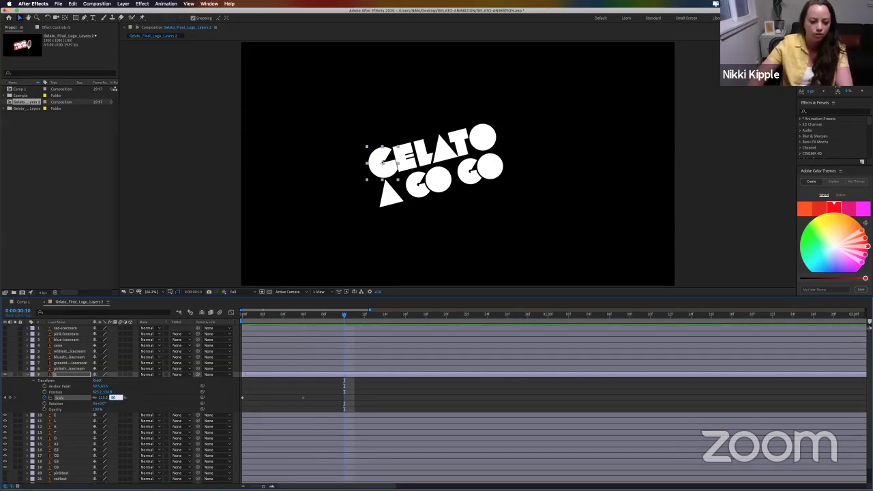
key("Return")
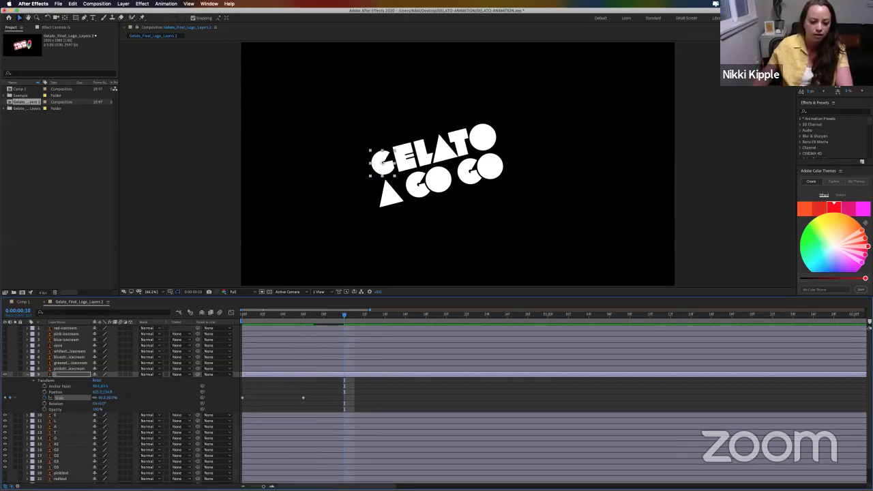
left_click(366, 316)
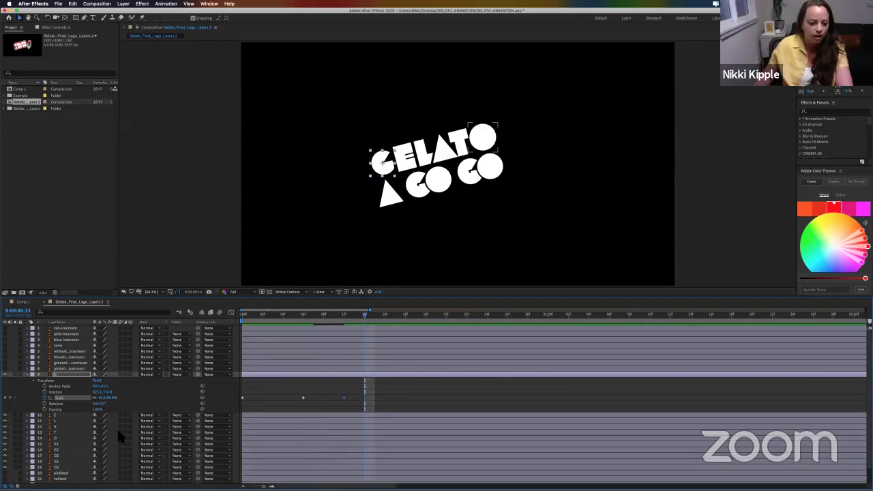
left_click(112, 398)
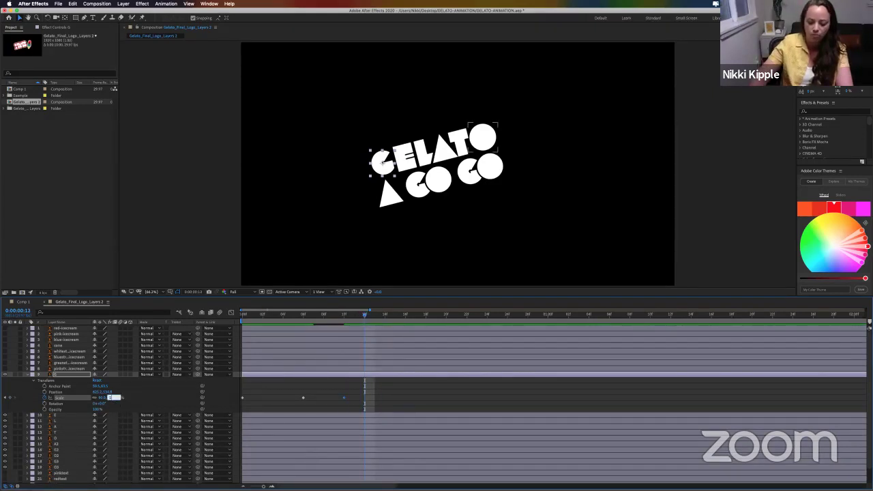
type("100")
key("Return")
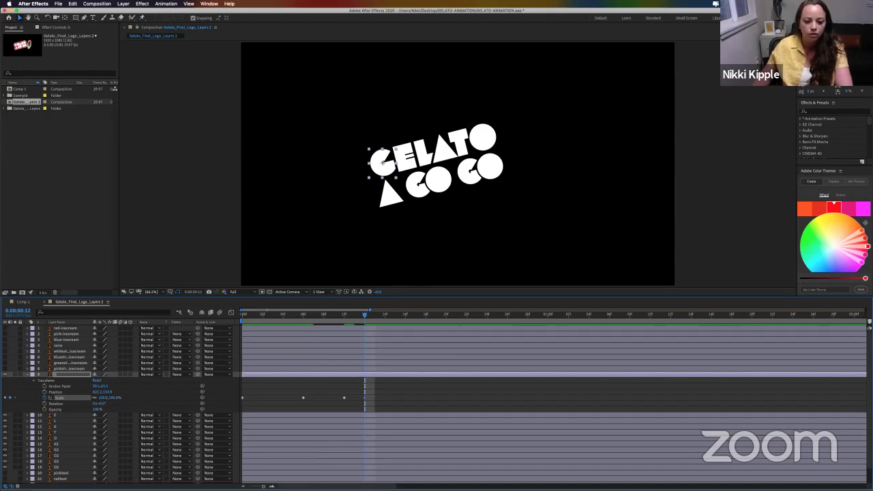
Step: End the work area at 0:00:01:00 and preview the G's scale animation
key("Home")
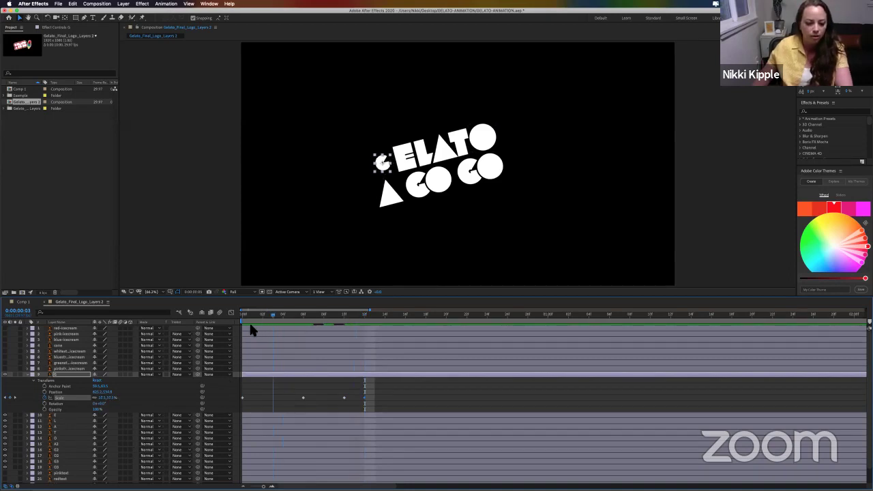
left_click_drag(246, 325, 553, 343)
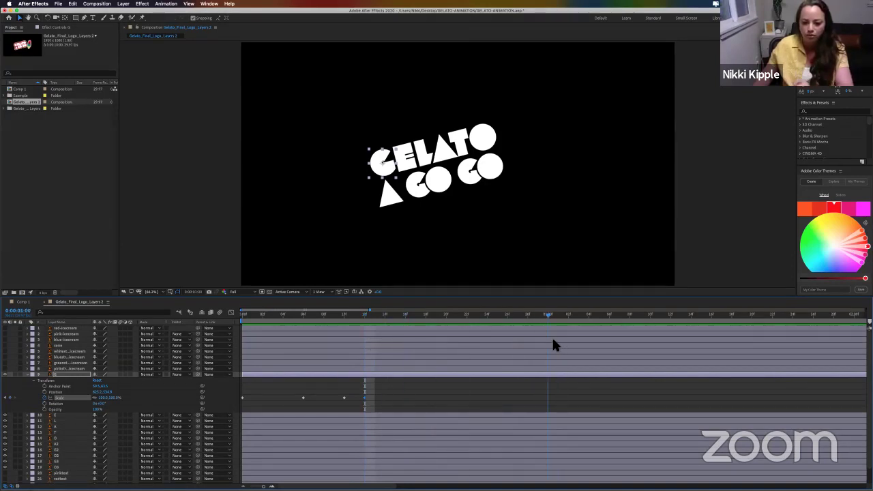
key("n")
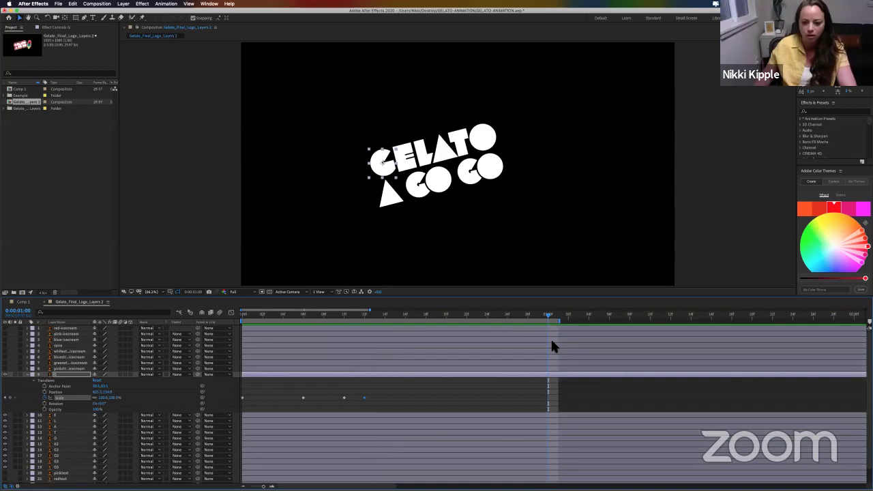
key("space")
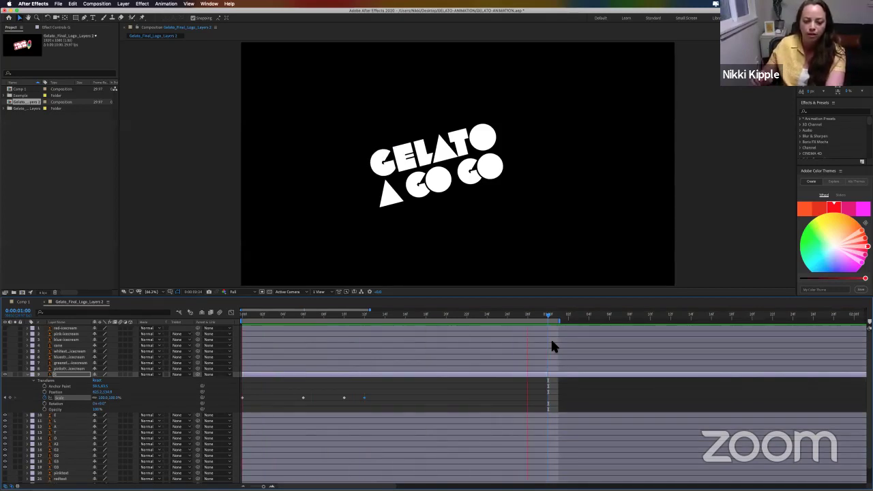
key("space")
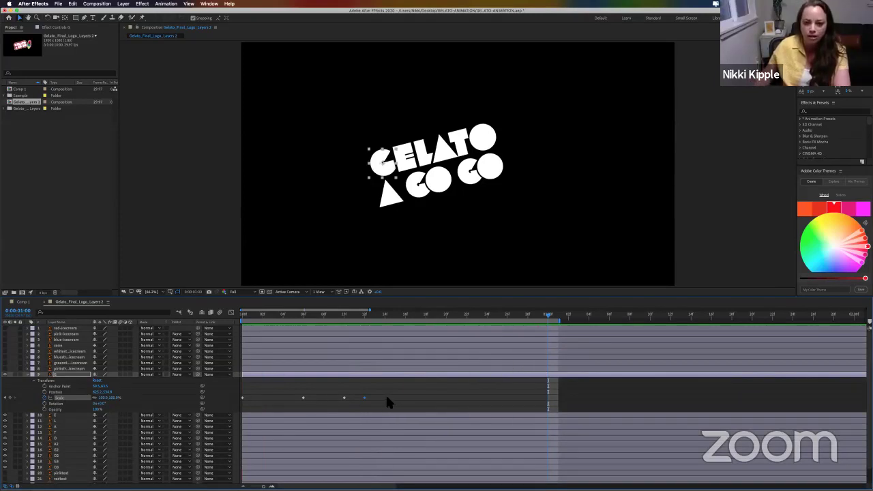
Step: Apply Easy Ease to all four Scale keyframes of the G and preview the eased animation
left_click_drag(387, 401, 242, 406)
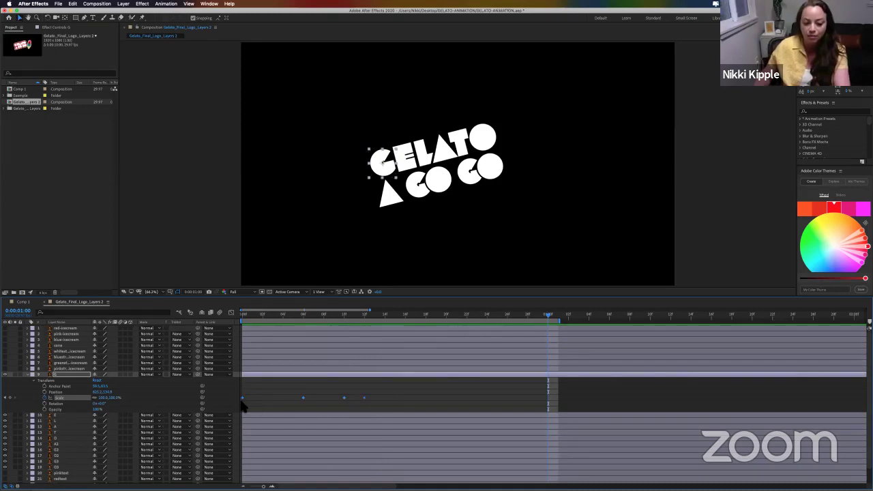
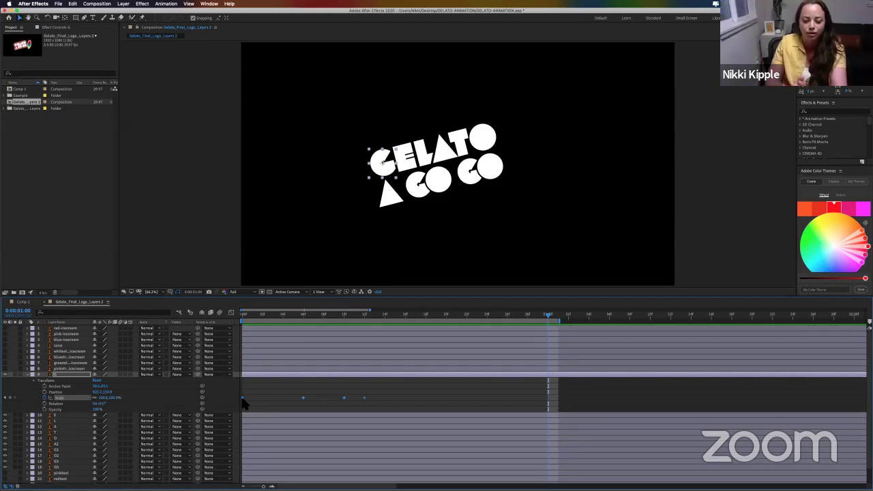
right_click(243, 399)
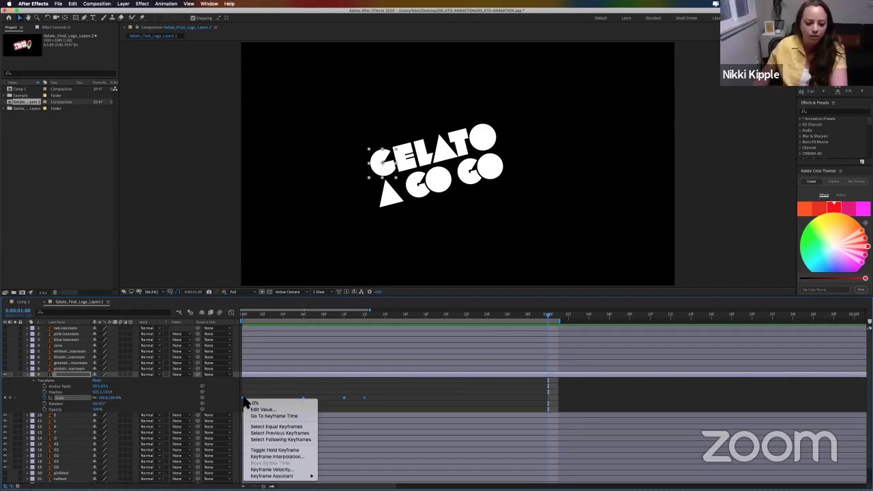
mouse_move(276, 476)
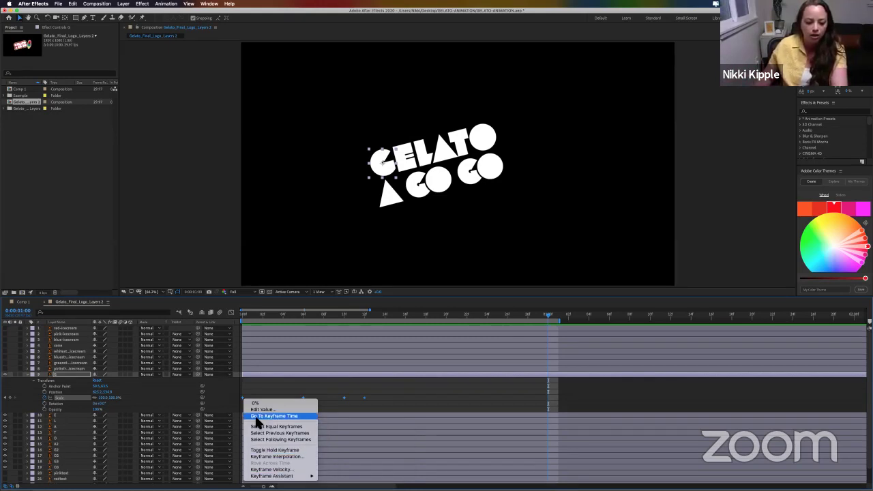
left_click(401, 398)
left_click_drag(391, 393, 235, 406)
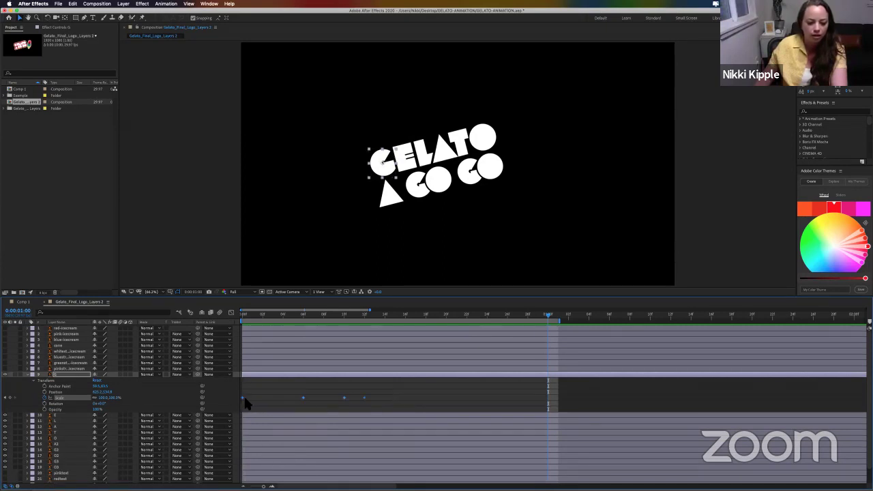
right_click(243, 399)
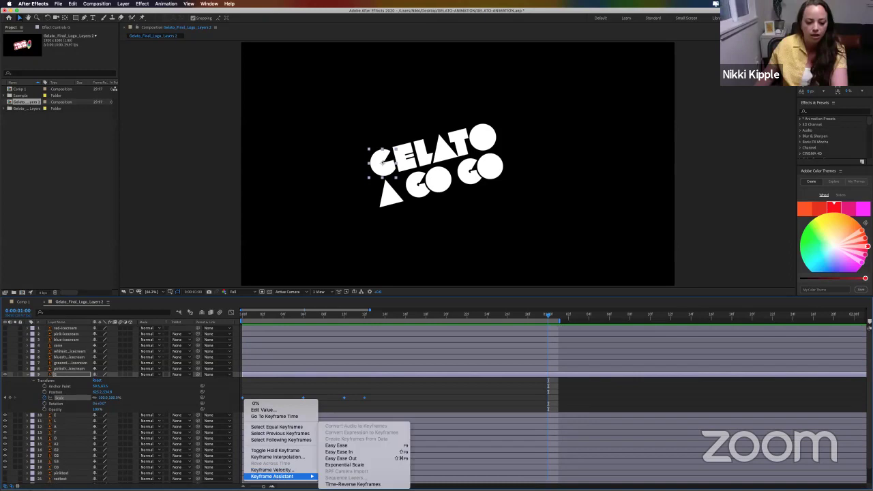
left_click(331, 447)
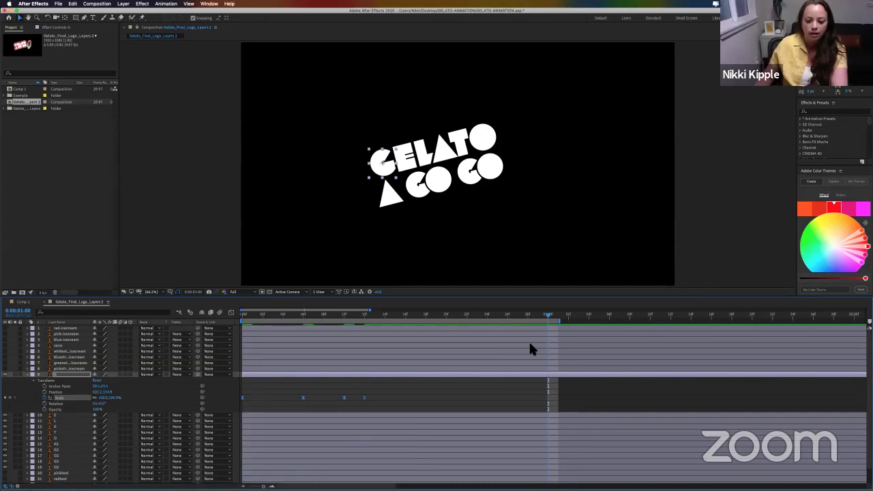
key("space")
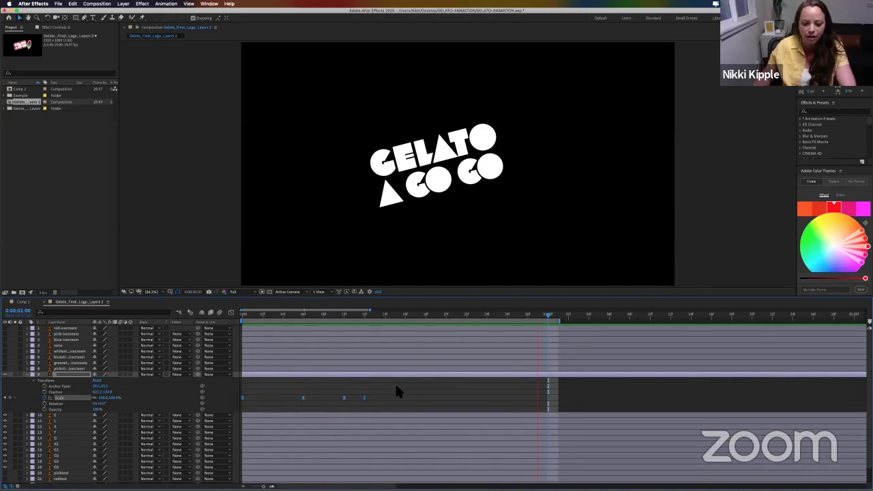
key("space")
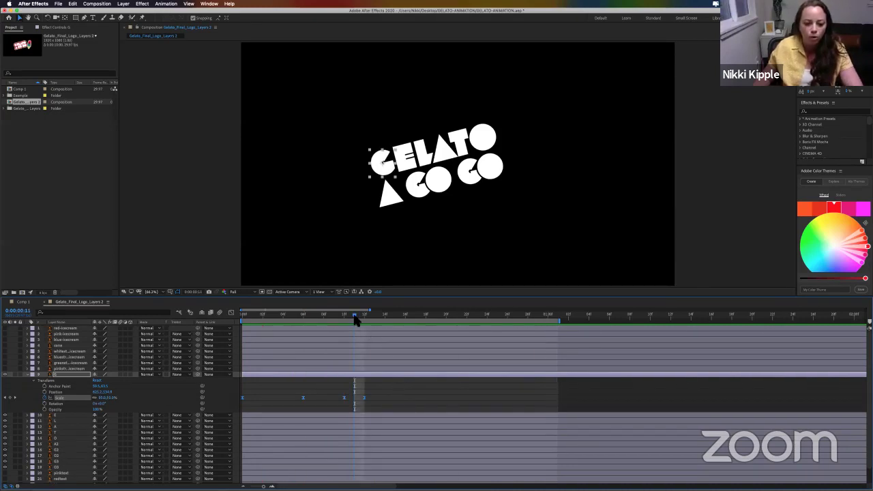
Step: Inspect the G's eased scale motion up close by stepping through its keyframes with the letters magnified
left_click_drag(376, 317, 364, 339)
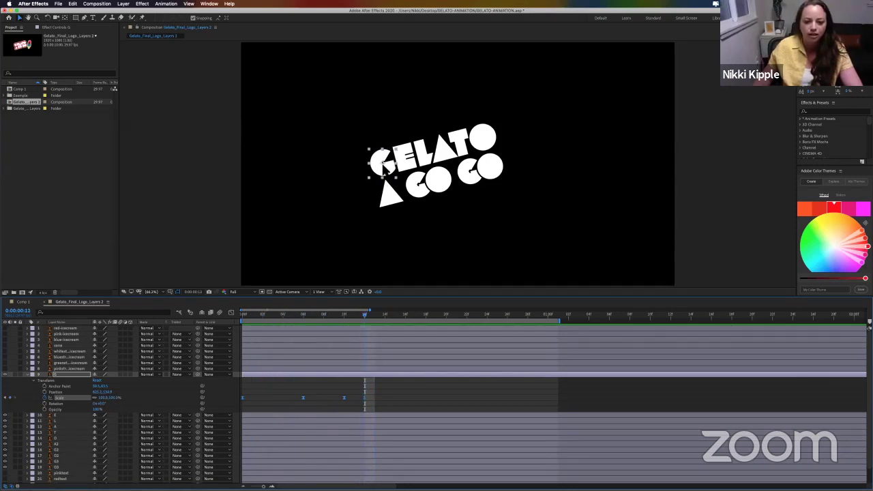
left_click(365, 318)
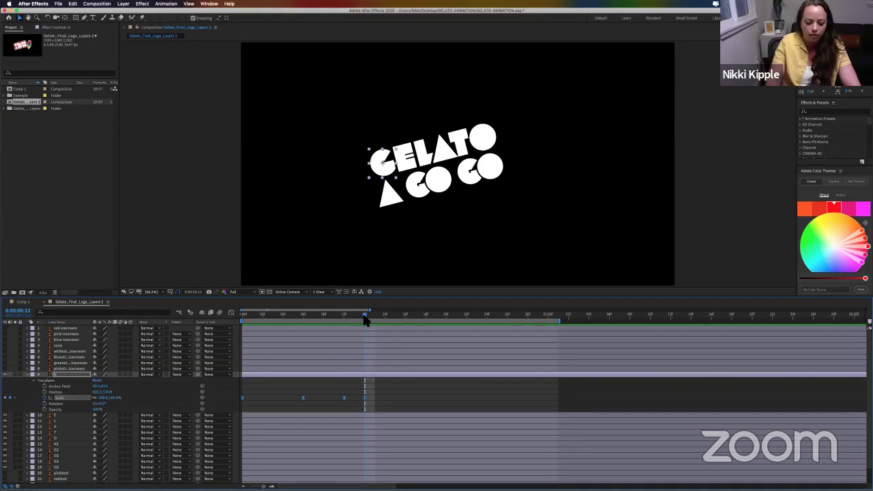
key("period")
key("period")
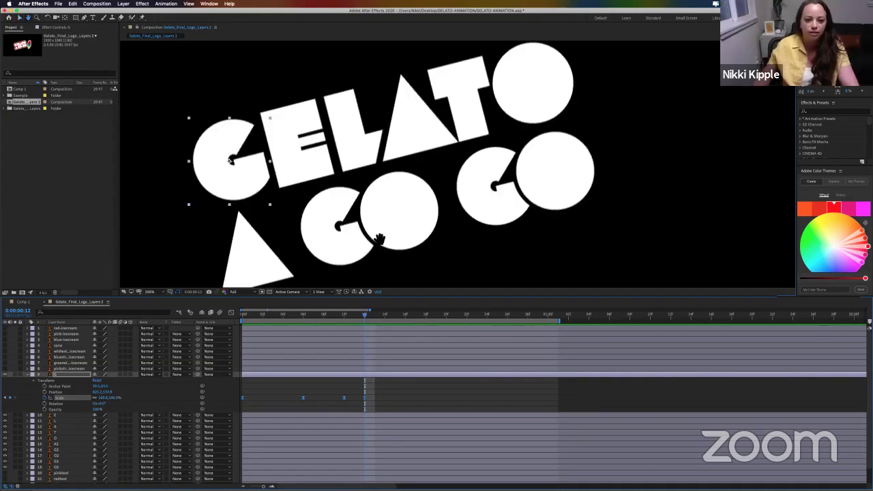
key("period")
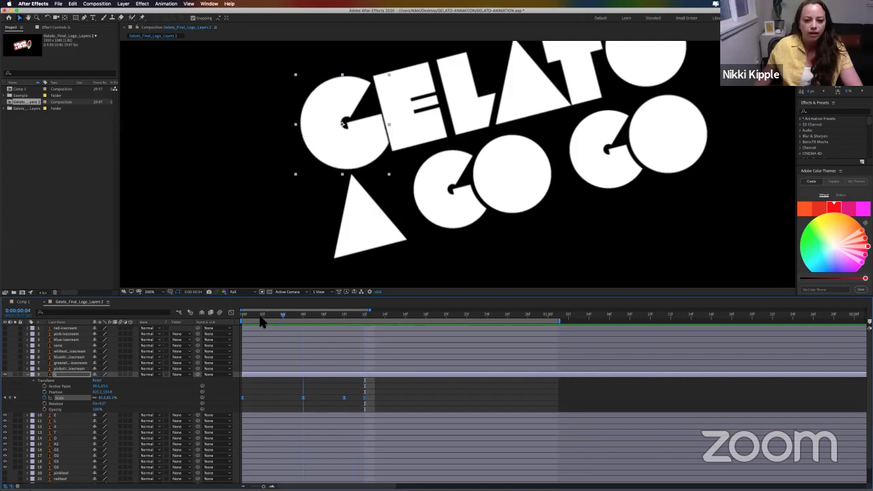
Step: Move the G's anchor point to the lower-left corner of its bounding box at frame 12 and preview the scale animation
left_click(245, 321)
left_click_drag(250, 325, 304, 320)
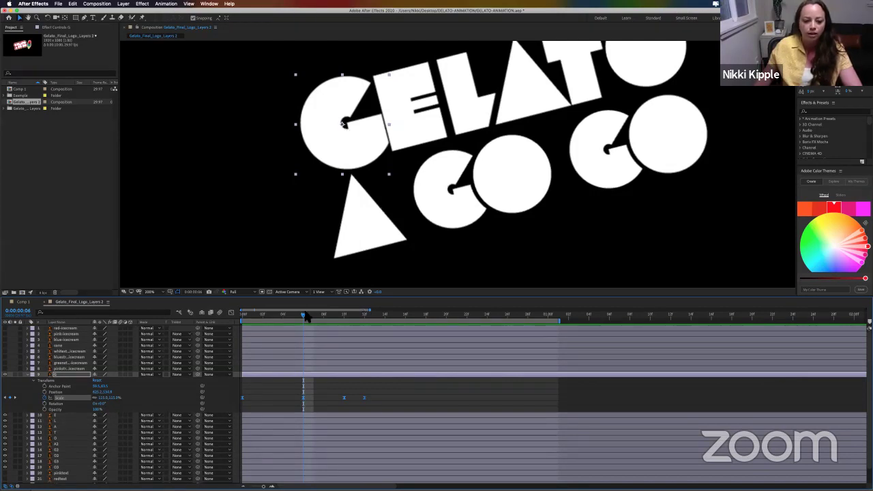
left_click_drag(306, 317, 243, 333)
left_click_drag(314, 331, 361, 336)
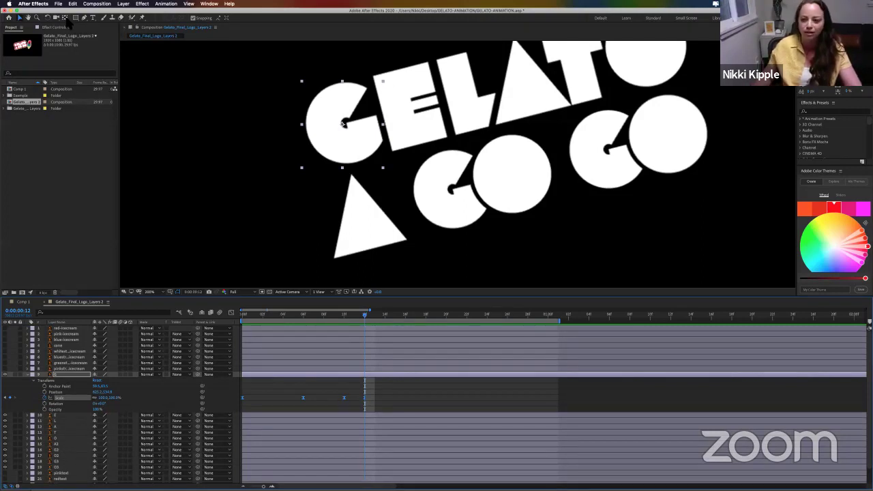
left_click(65, 18)
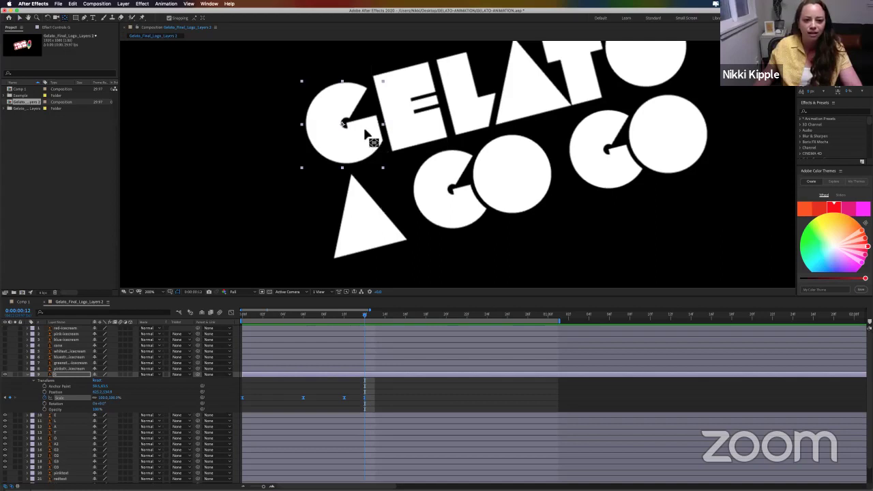
left_click_drag(343, 124, 301, 167)
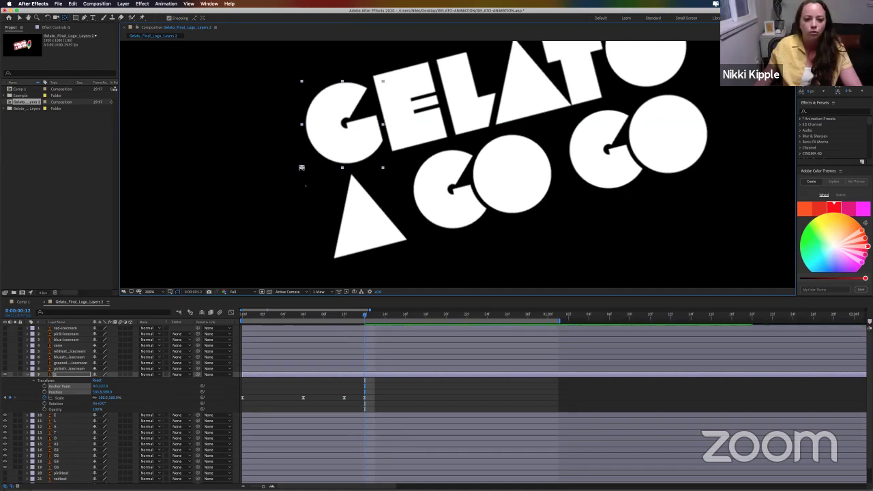
key("ctrl+alt+Home")
left_click_drag(341, 136, 301, 167)
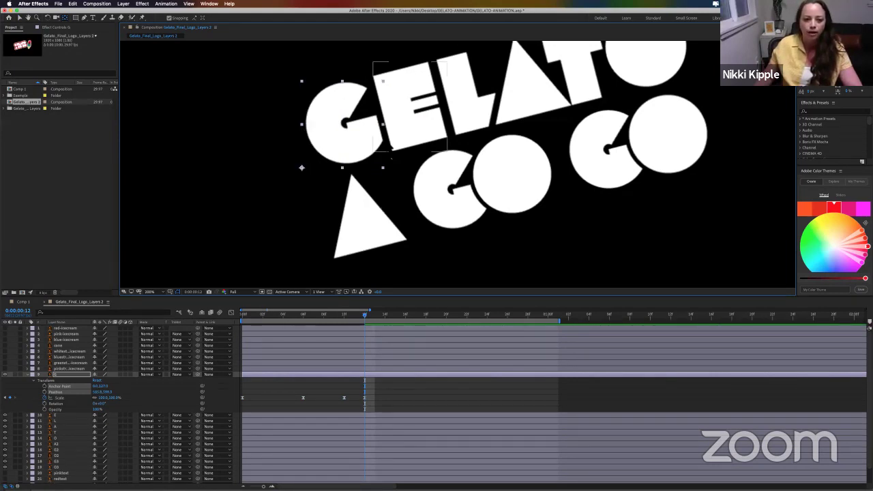
key("comma")
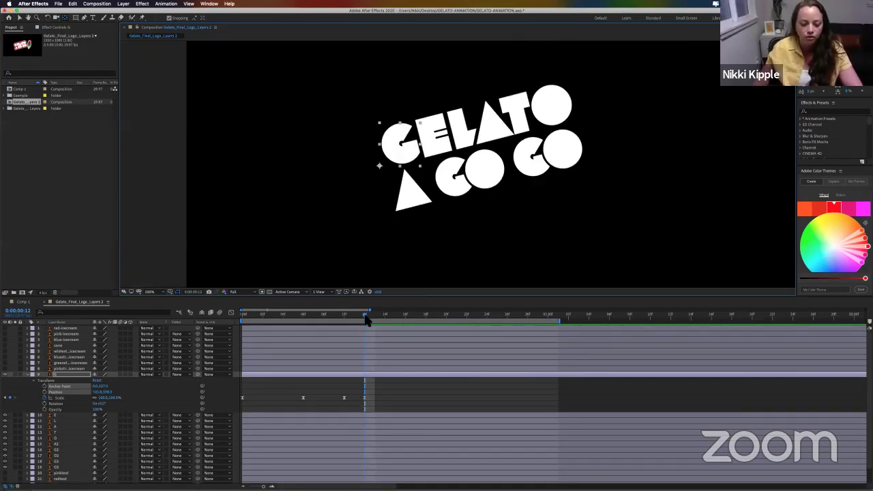
key("space")
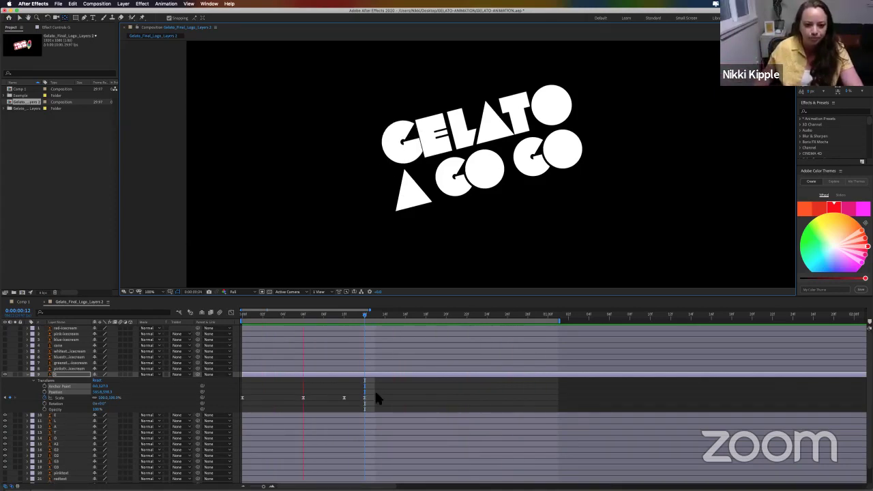
key("space")
Step: Copy the G's four Scale keyframes onto the E, starting at frame 10, and reveal the E's keyframes
left_click_drag(325, 316, 345, 350)
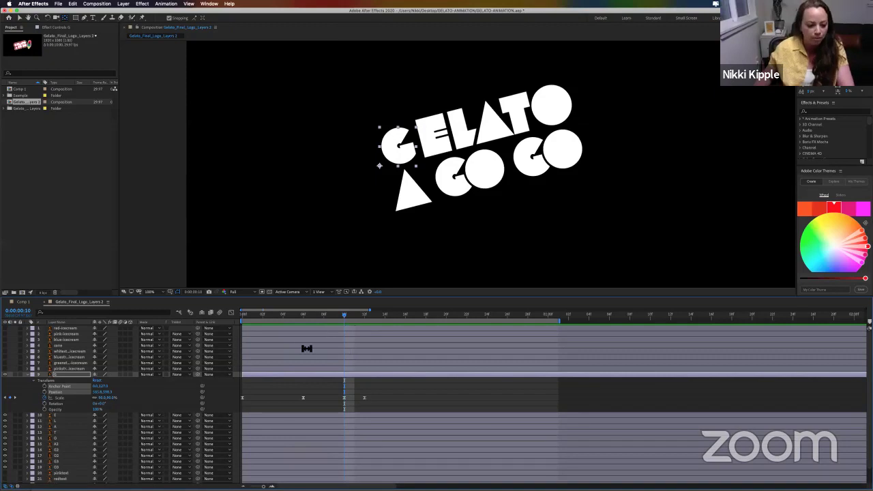
left_click(61, 380)
key("s")
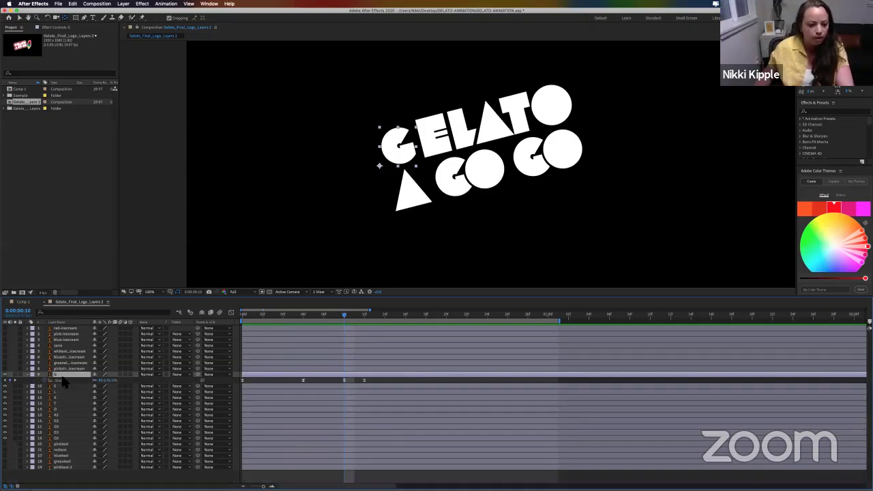
left_click(61, 386)
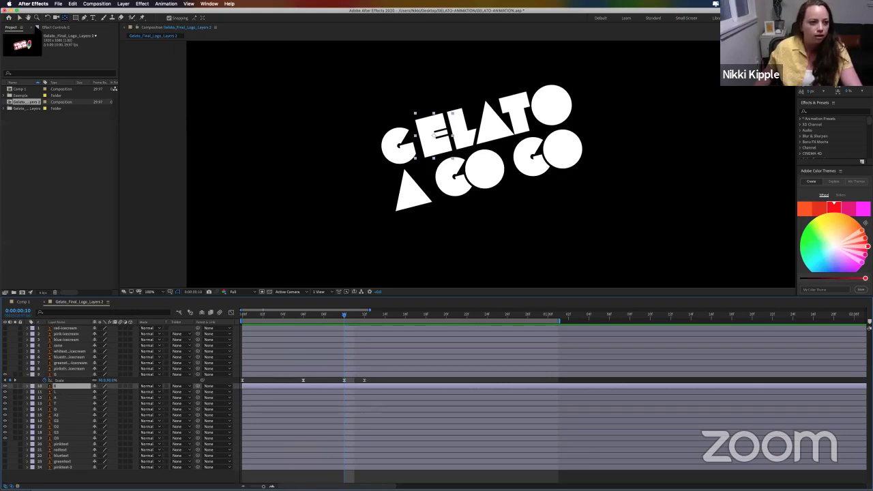
left_click_drag(346, 381, 242, 382)
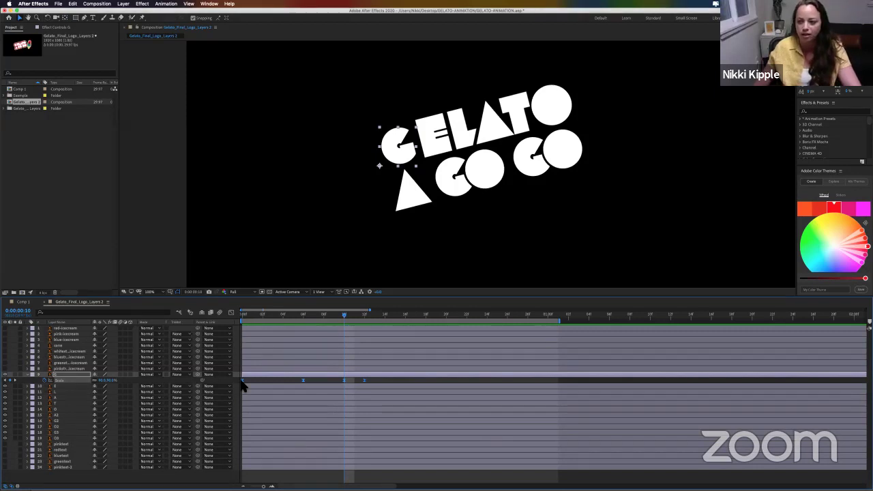
left_click(324, 385)
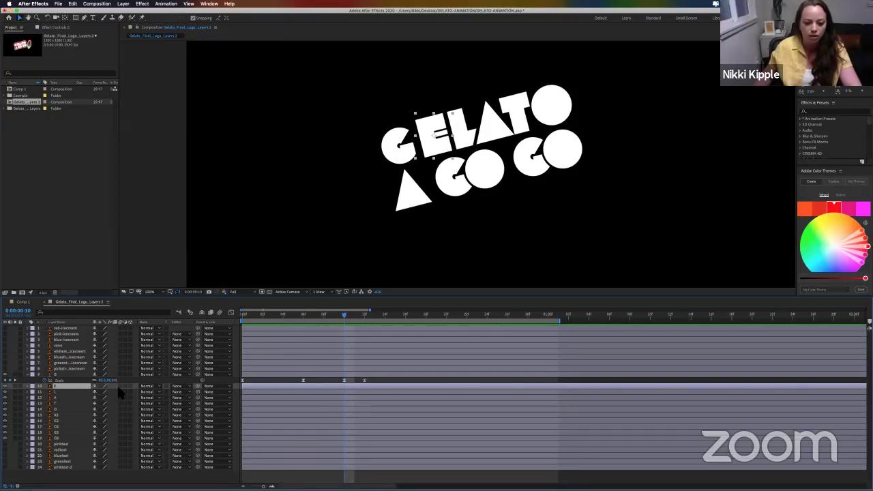
key("ctrl+v")
key("u")
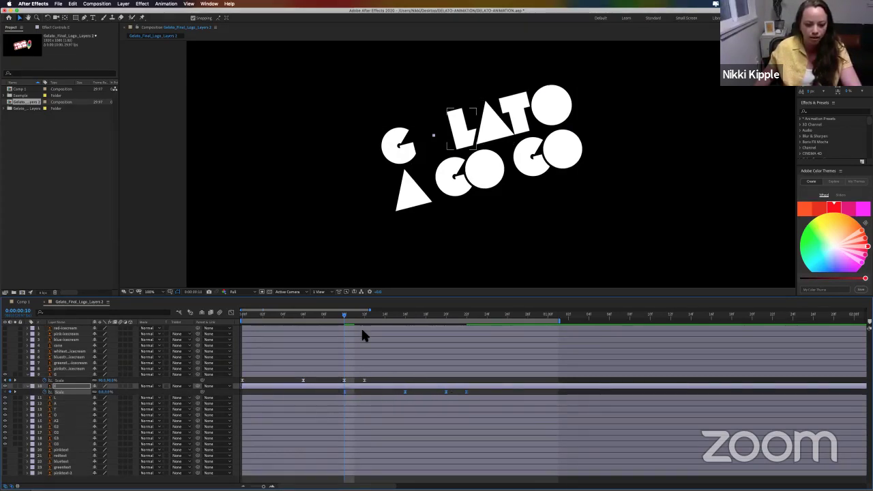
Step: Move the E's anchor point to the lower-left corner of its bounding box at frame 22 and preview the animation
left_click_drag(346, 319, 463, 376)
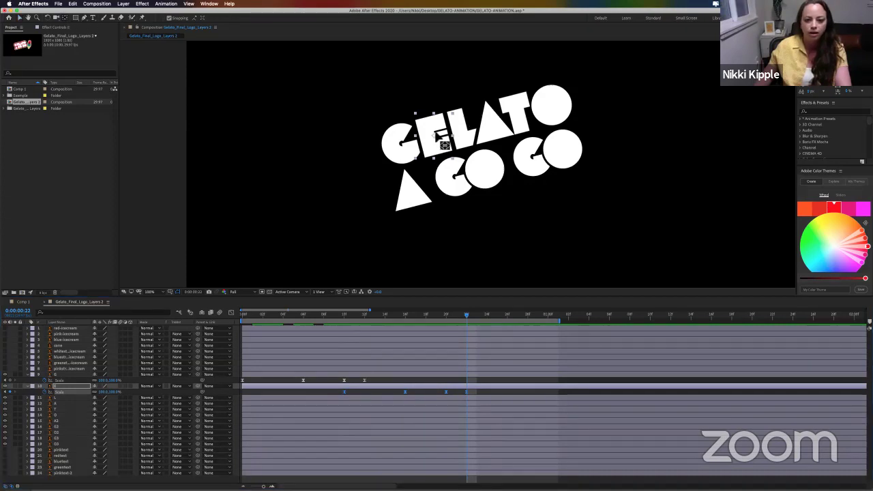
left_click(420, 165)
key("space")
key("space")
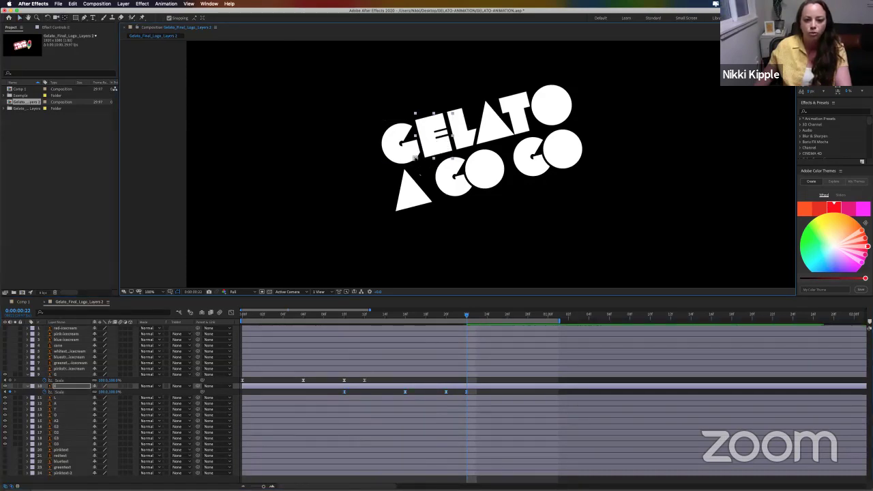
key("space")
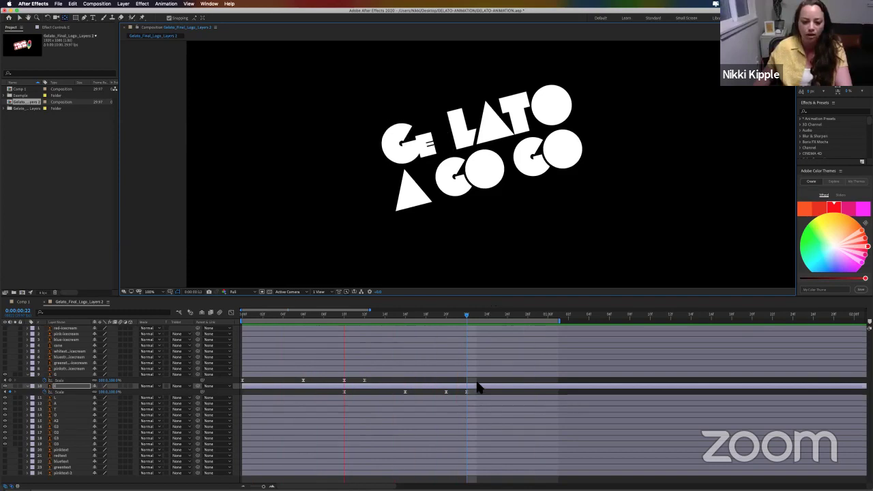
key("space")
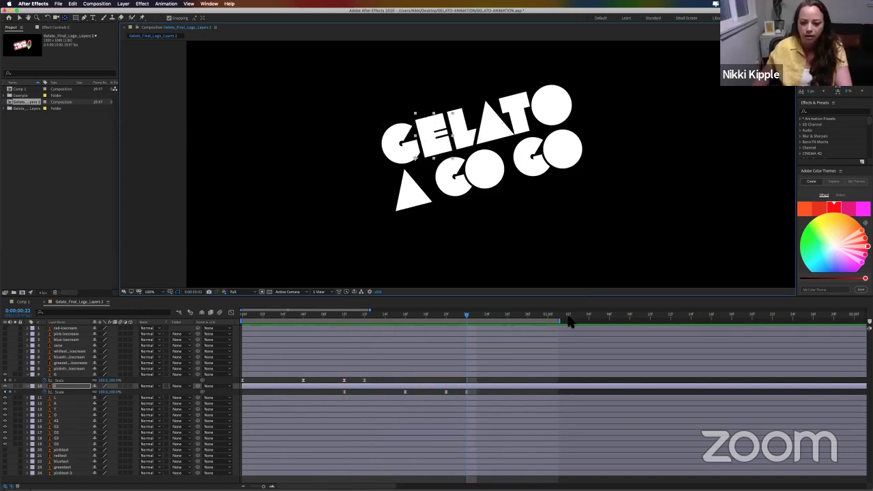
Step: Extend the work area to about 0:00:01:14 and copy the E's four Scale keyframes onto the L, starting at frame 20
left_click_drag(564, 320, 697, 326)
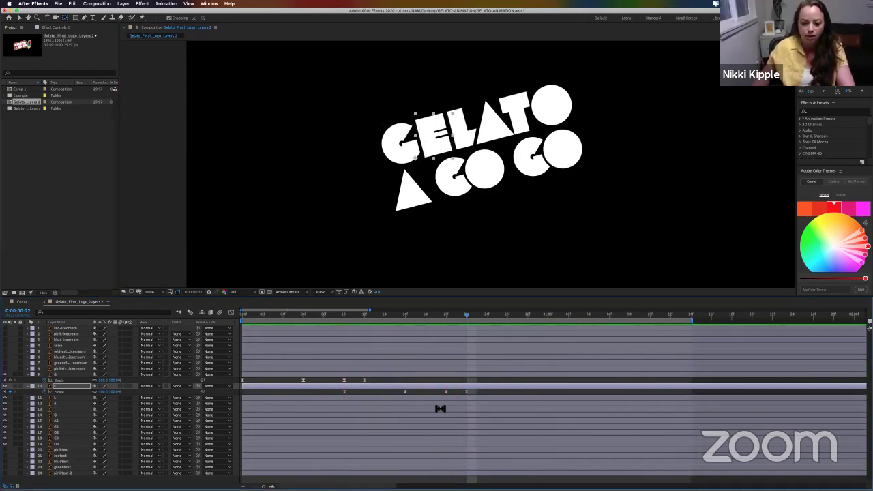
left_click(474, 400, "shift")
left_click(20, 22)
left_click(344, 394)
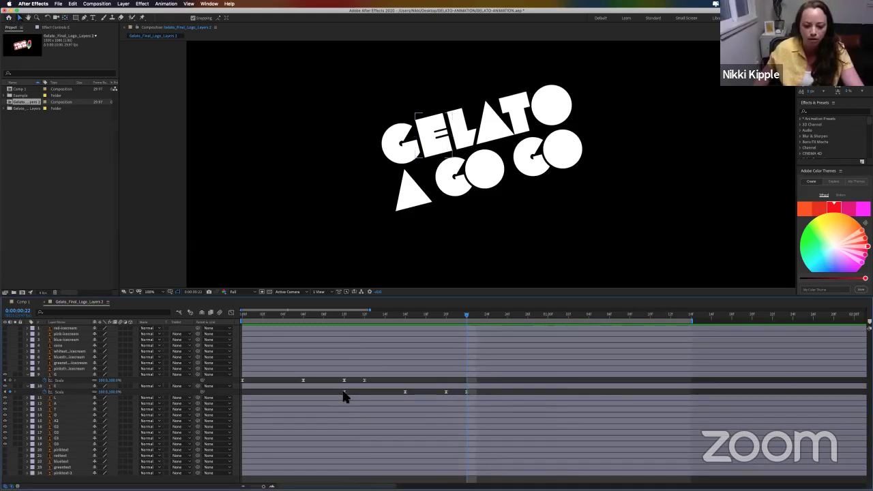
left_click_drag(368, 397, 473, 395)
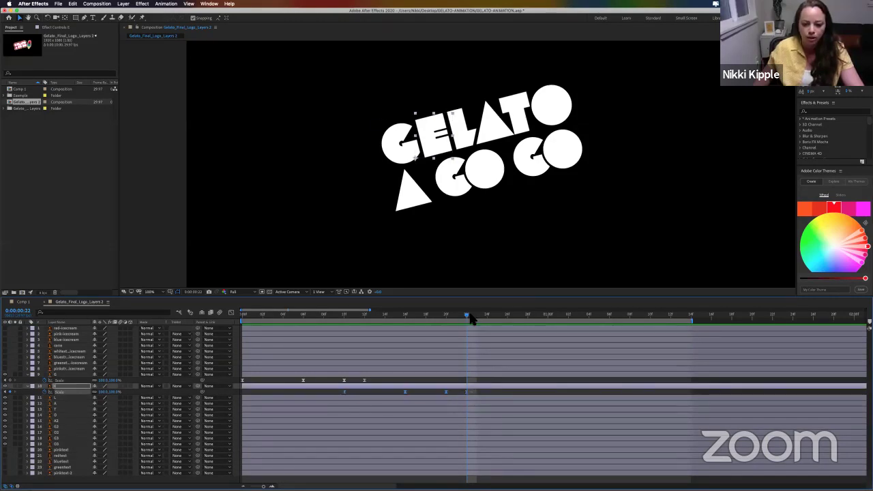
left_click_drag(461, 322, 446, 318)
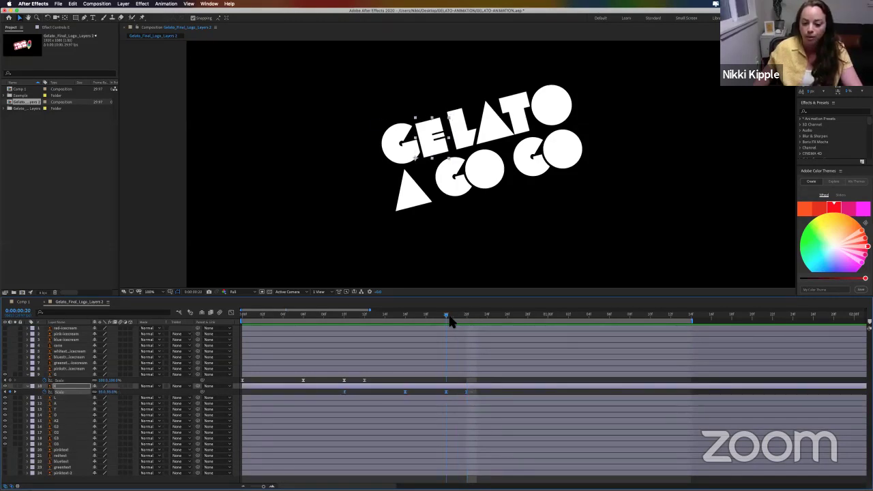
left_click(448, 396)
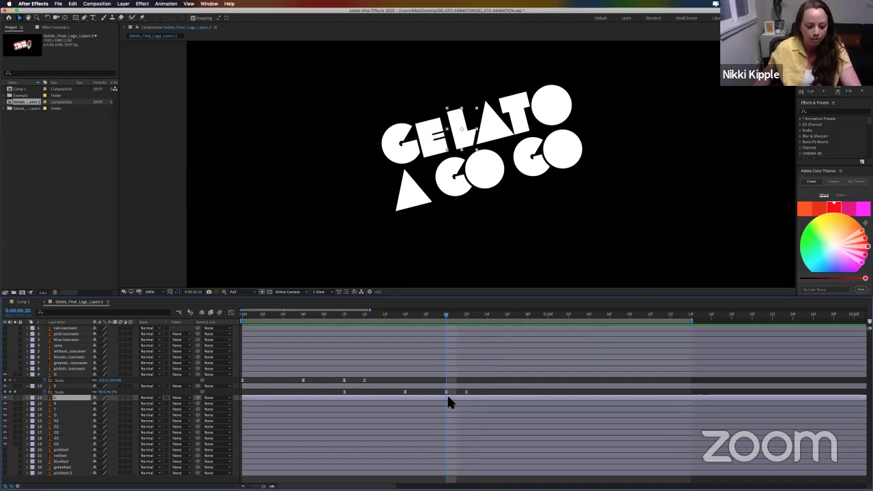
key("ctrl+v")
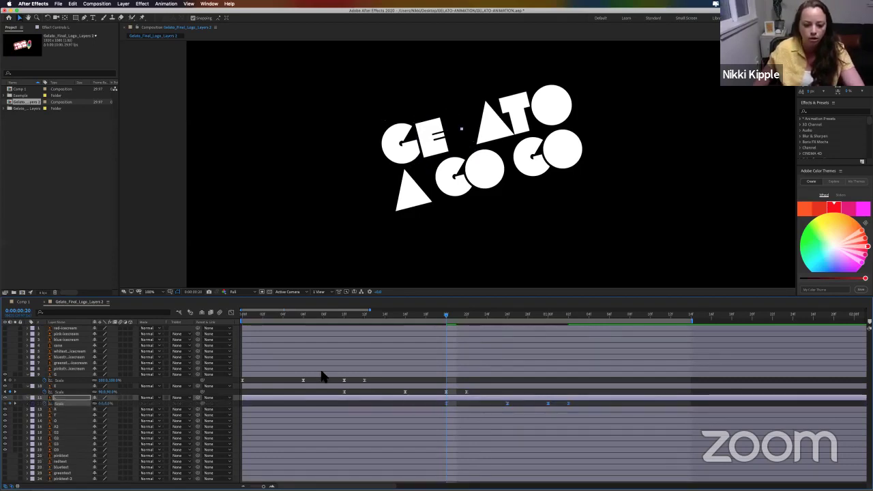
Step: Move the L's anchor point to the lower-left corner of its bounding box at 0:00:01:02
left_click(364, 316)
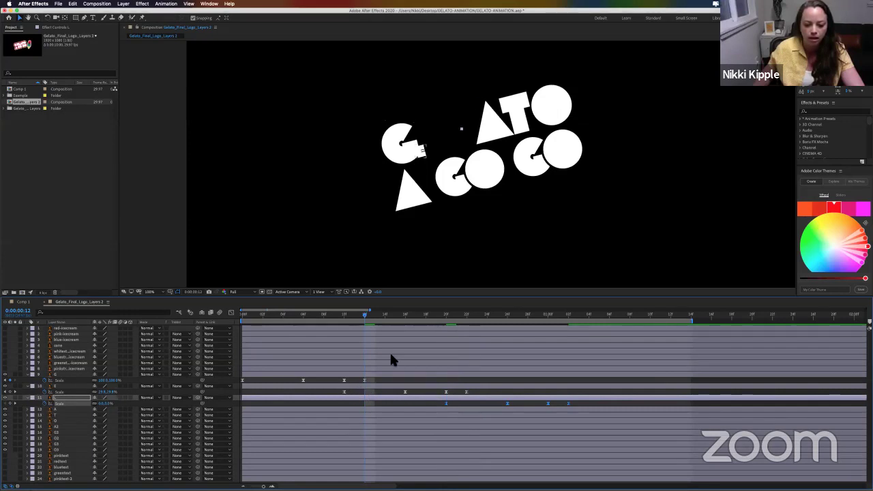
left_click_drag(365, 321, 565, 353)
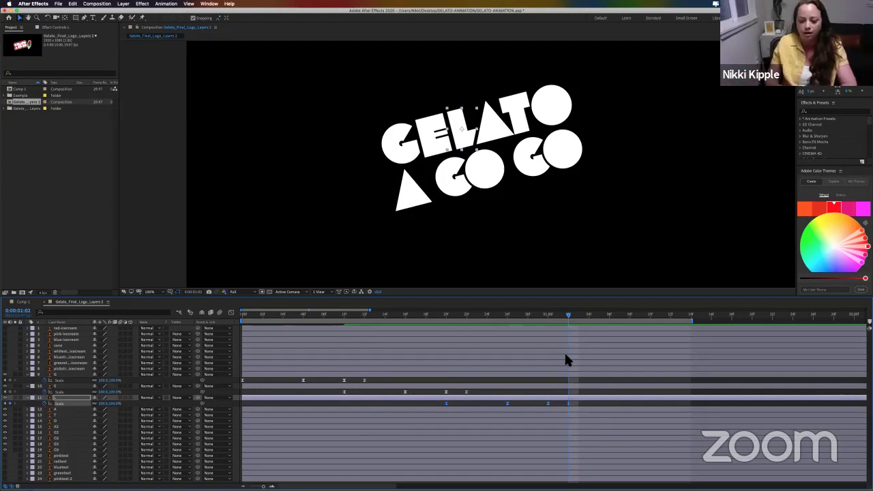
left_click(558, 385)
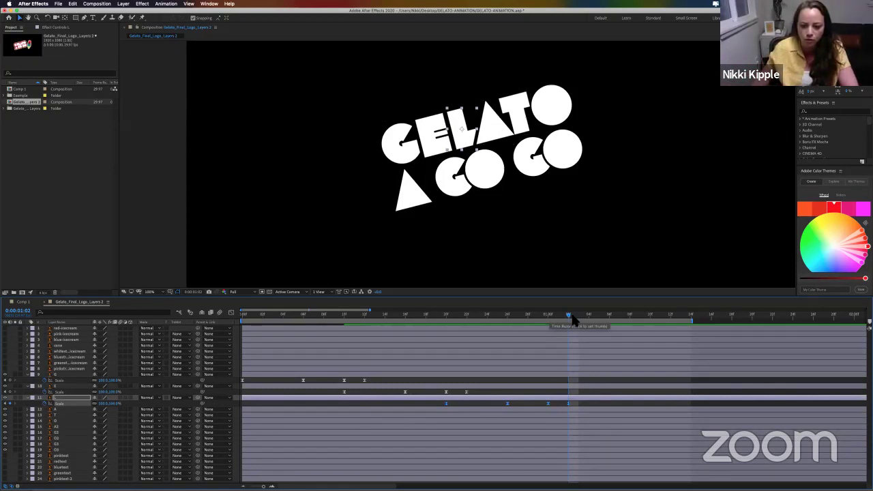
mouse_move(568, 316)
left_mouse_down()
mouse_move(461, 326)
mouse_move(566, 327)
left_mouse_up()
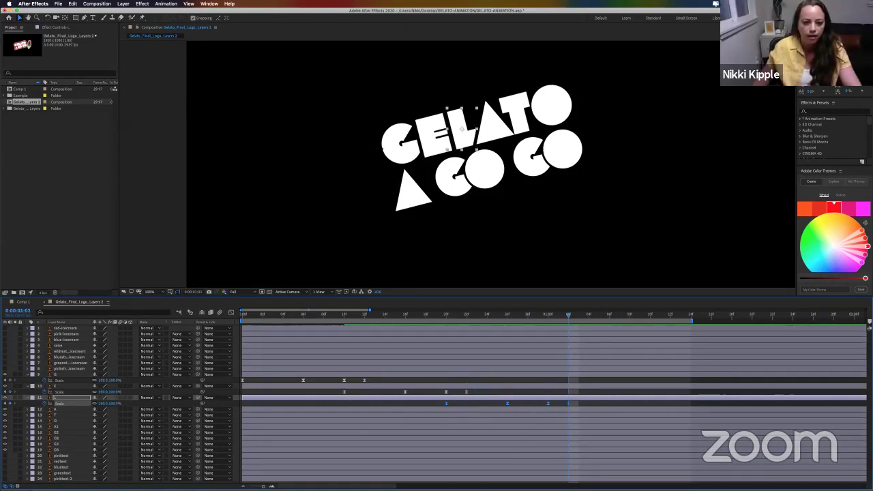
key("space")
key("space")
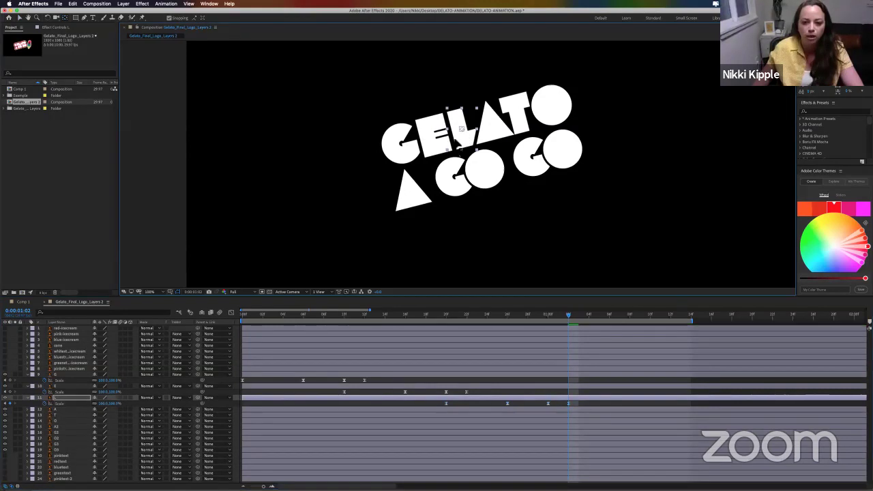
Step: Paste the four copied Scale keyframes onto the T, starting at 0:00:01:00
left_click(549, 411)
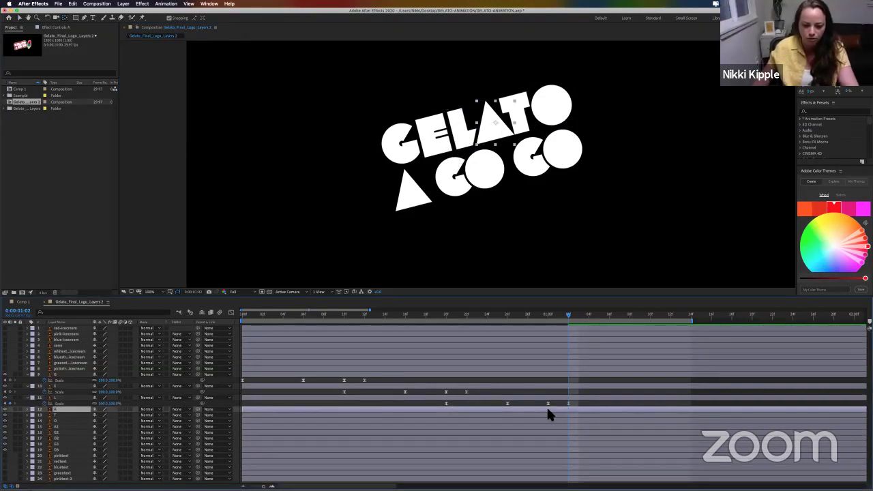
left_click(547, 316)
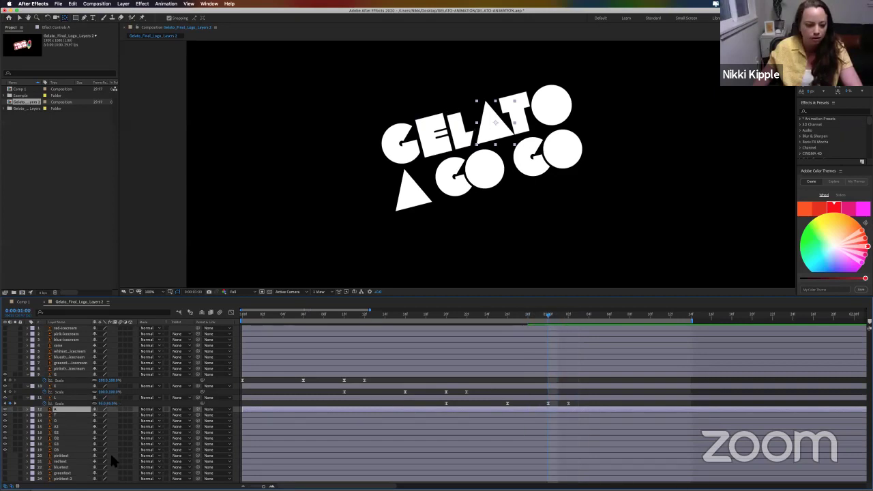
left_click(66, 414)
key("s")
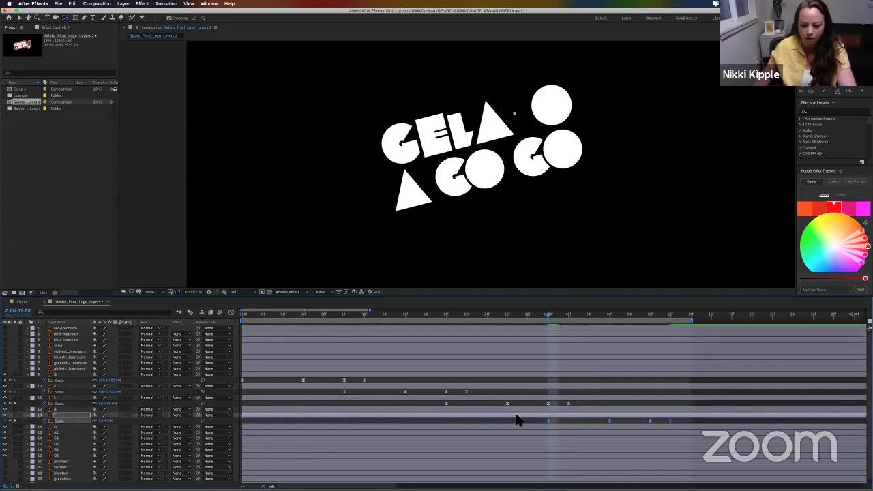
Step: Paste the Scale keyframes onto the A from 0:00:01:00 and have the T's keyframes start at 0:00:01:10
left_click(523, 410)
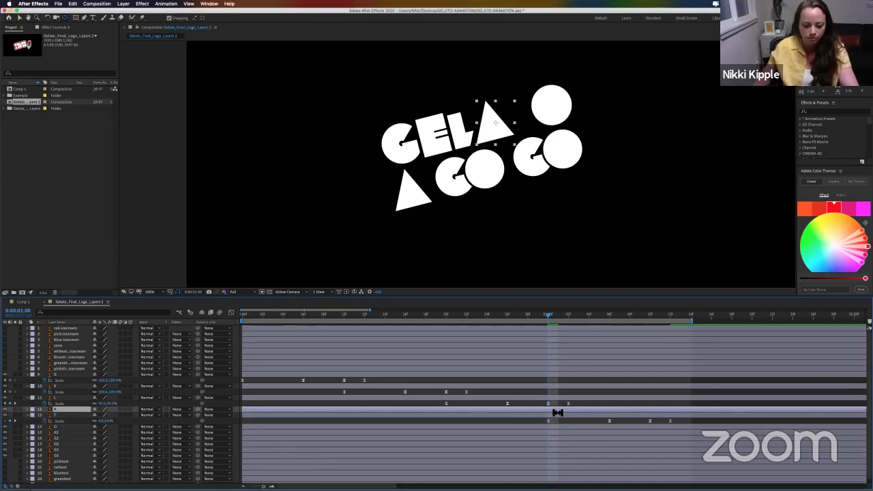
left_click_drag(469, 409, 772, 430)
key("s")
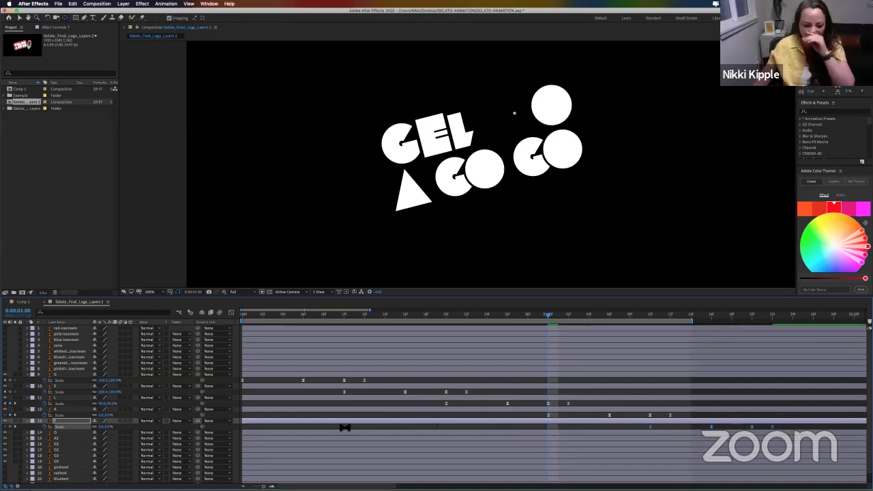
Step: Extend the end of the work area to about 0:00:02:01
key("minus")
key("minus")
key("minus")
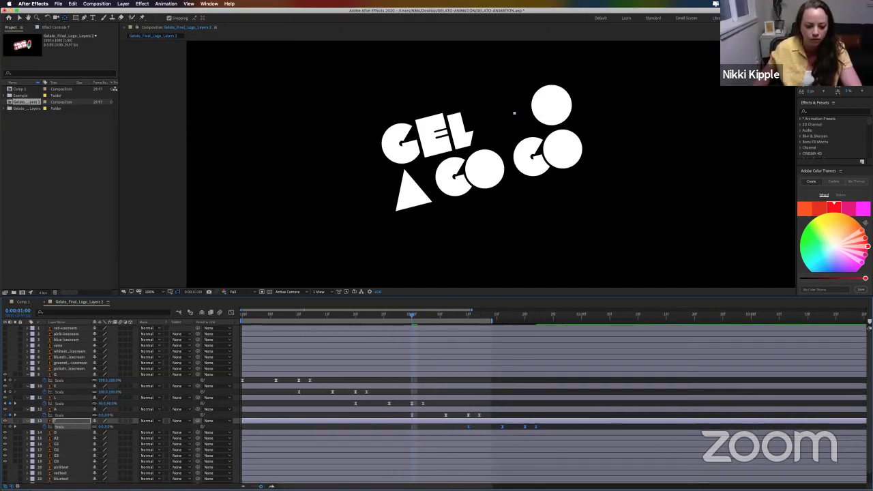
key("minus")
key("minus")
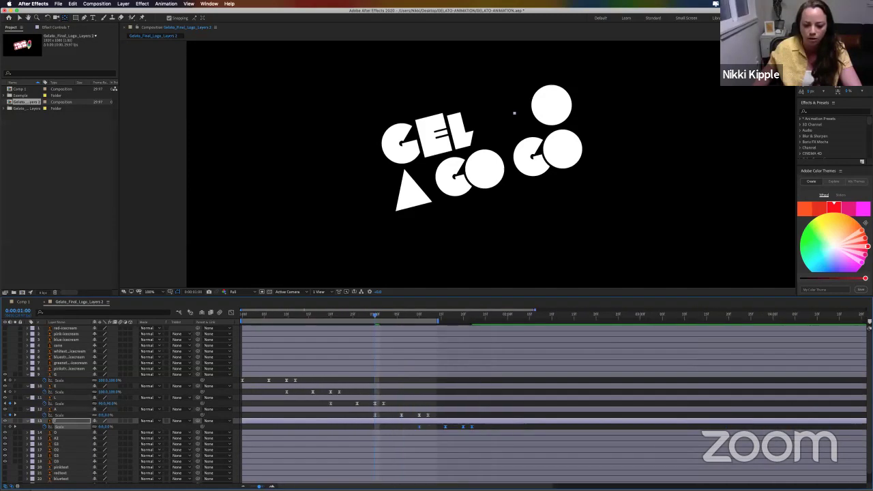
key("equal")
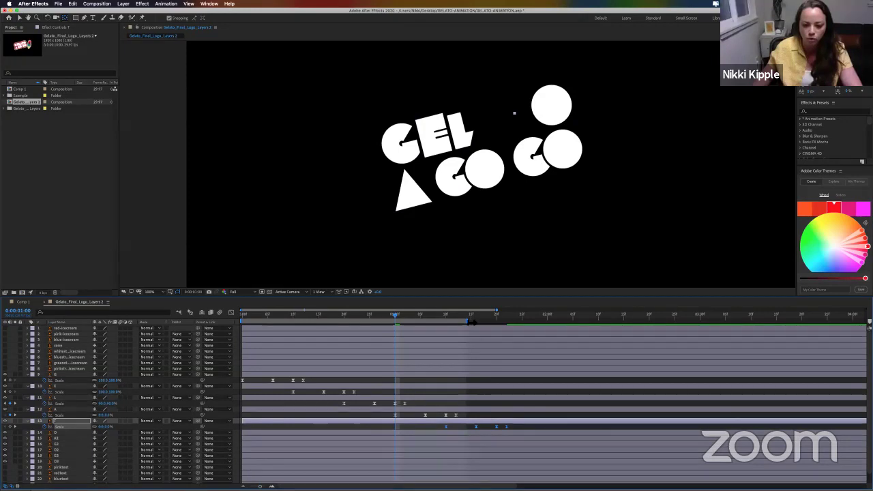
left_click_drag(472, 325, 560, 326)
Step: Move the anchor points of the A and the T in GELATO to the lower-left corners of their bounding boxes
left_click_drag(451, 316, 457, 317)
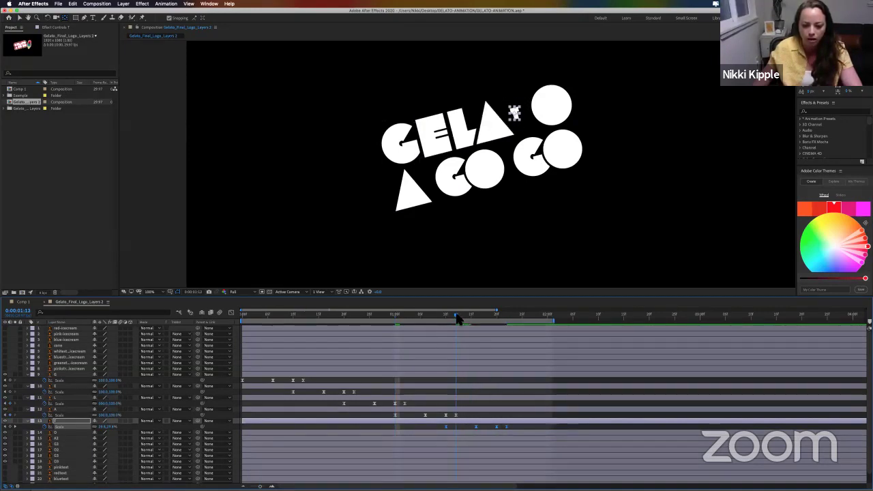
left_click_drag(449, 411, 456, 414)
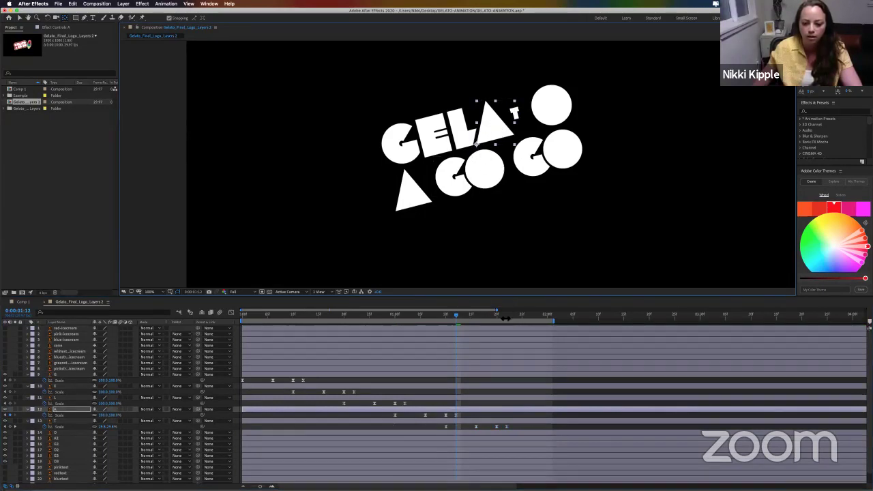
left_click(494, 424)
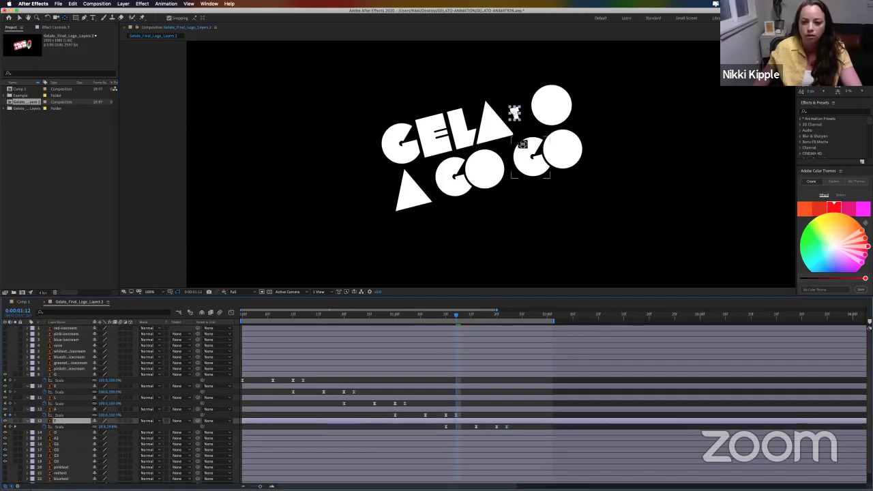
left_click(511, 316)
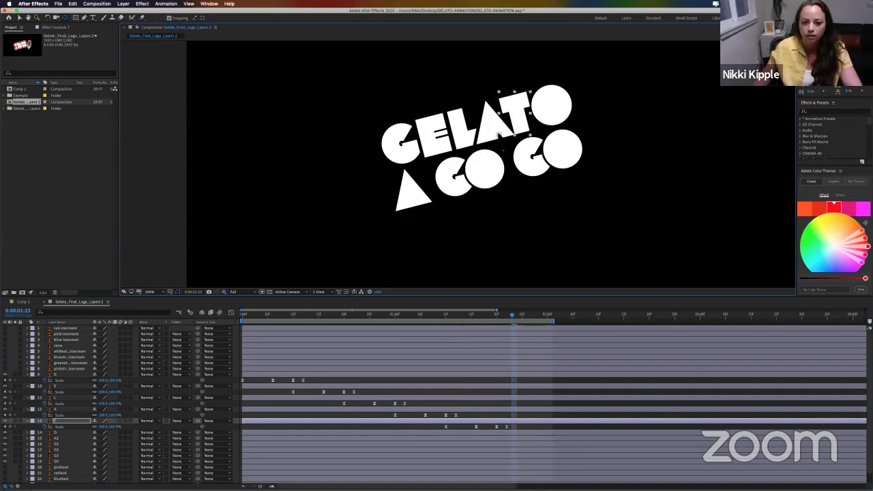
Step: Paste the four Scale keyframes onto the first O from 0:00:01:20 and move its anchor point to its lower-left corner at 0:00:02:02
left_click_drag(513, 317, 497, 317)
left_click(500, 432)
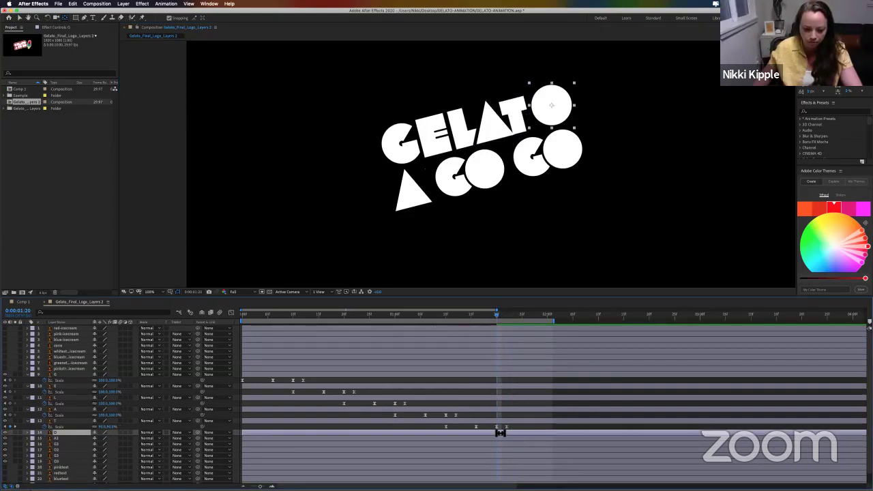
left_click(490, 438)
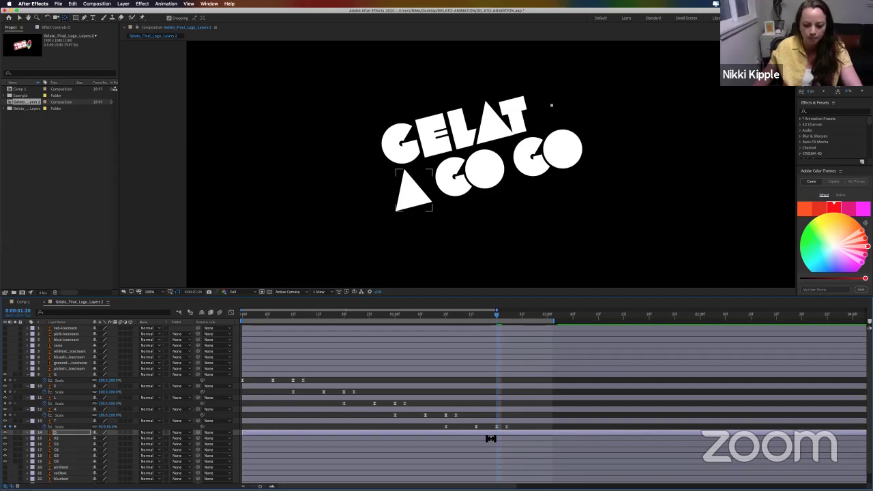
key("ctrl+v")
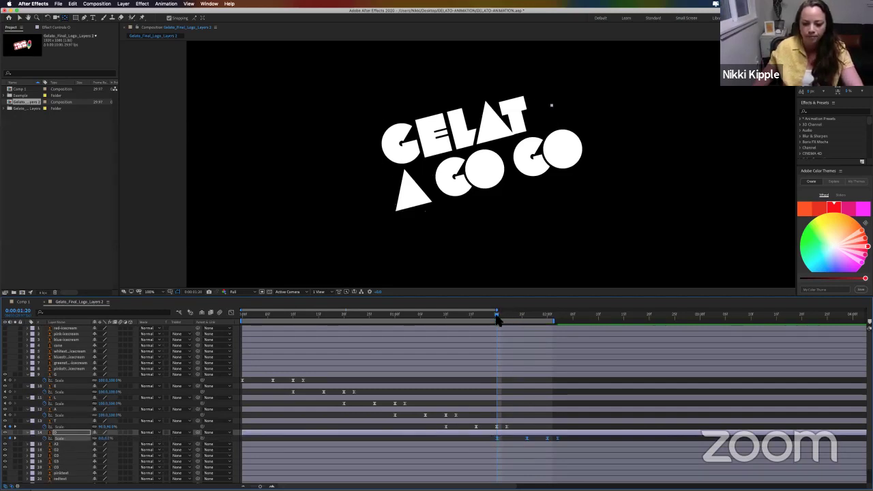
left_click_drag(497, 321, 557, 321)
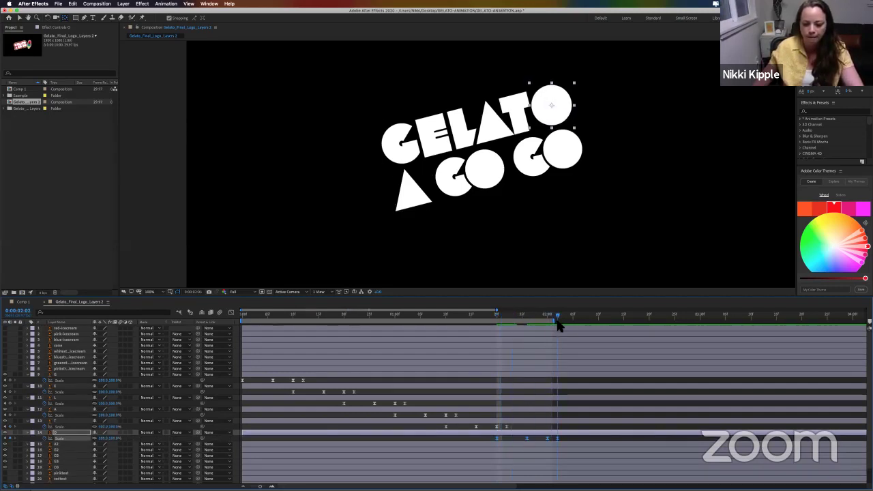
key("space")
key("space")
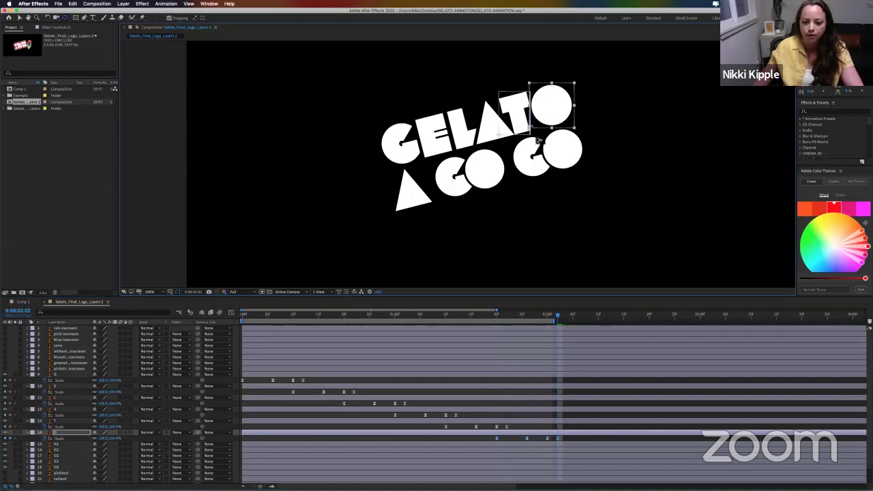
Step: Extend the work area to about 0:00:03:00 and play back the GELATO letter animation
left_click_drag(557, 321, 677, 321)
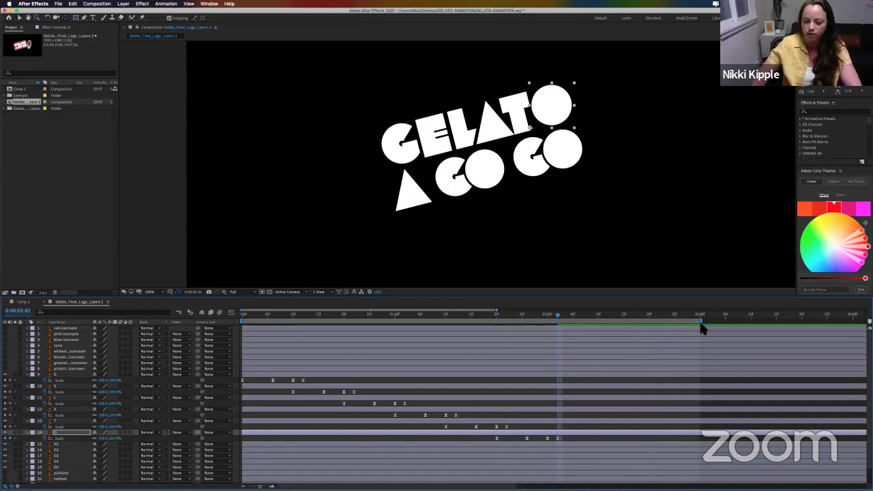
key("space")
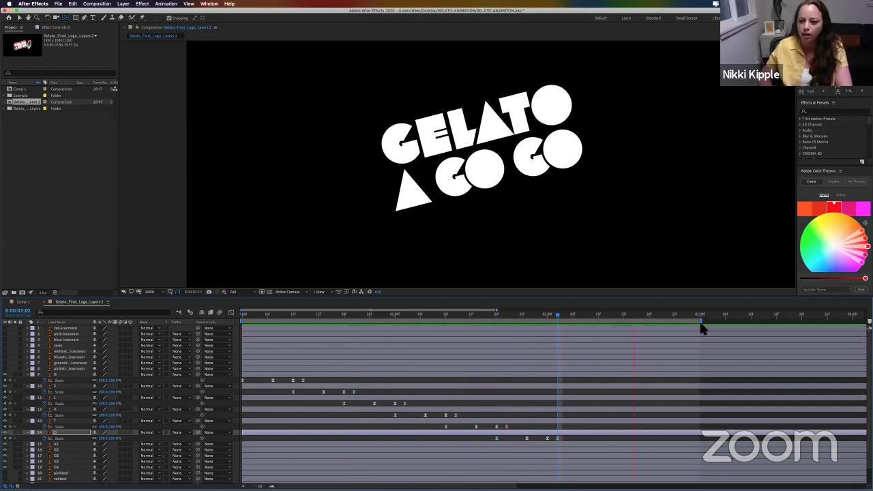
key("space")
left_click_drag(497, 319, 547, 328)
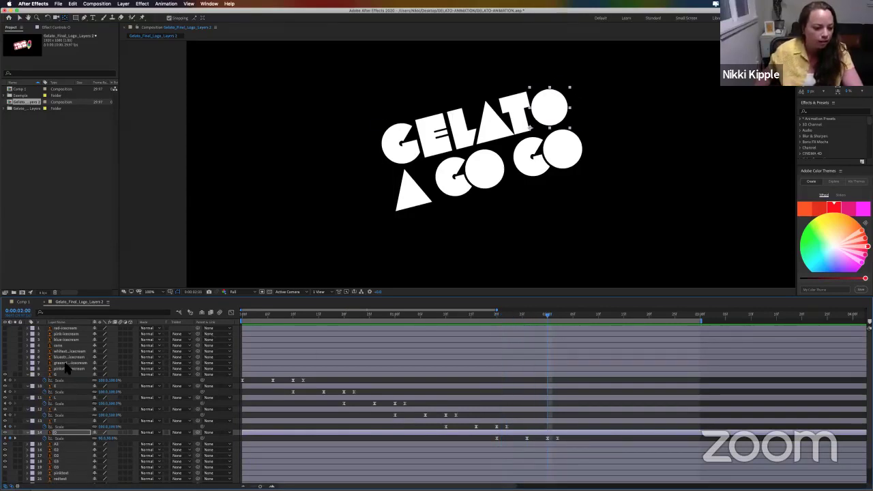
Step: Open the Text 2 composition from the Example folder in the project
left_click(9, 108)
left_click(9, 109)
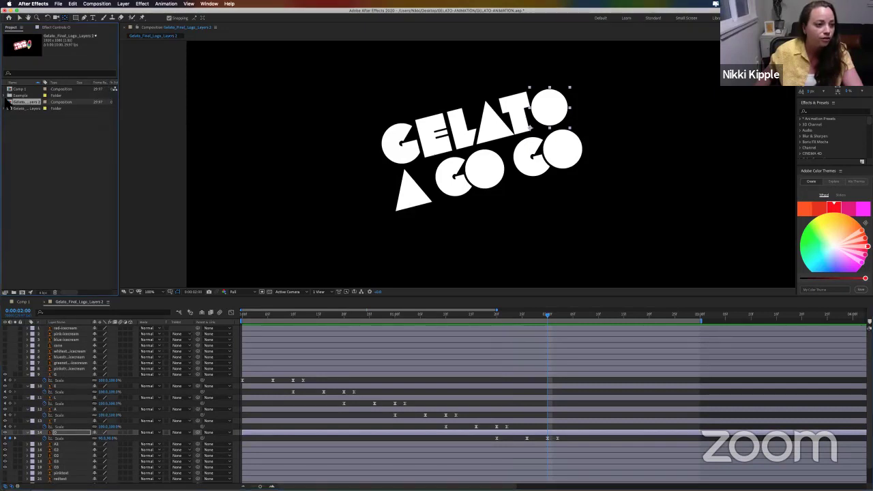
left_click(8, 95)
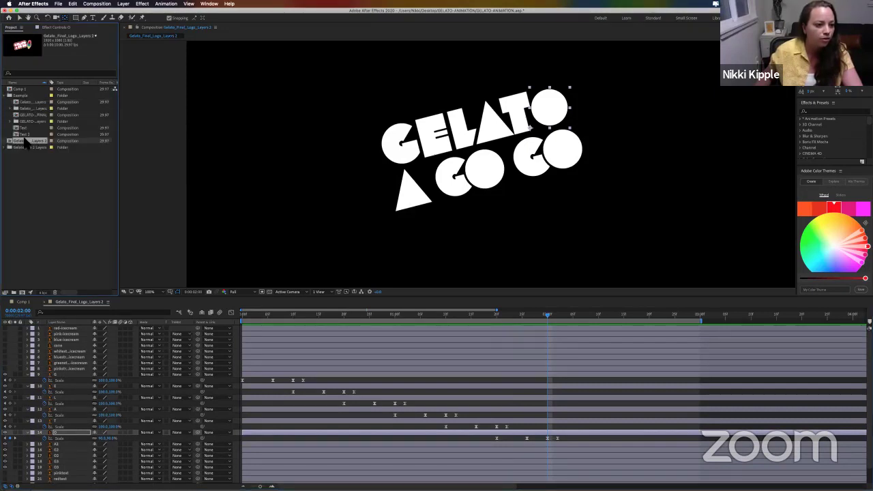
double_click(25, 134)
left_click_drag(514, 318, 231, 325)
key("slash")
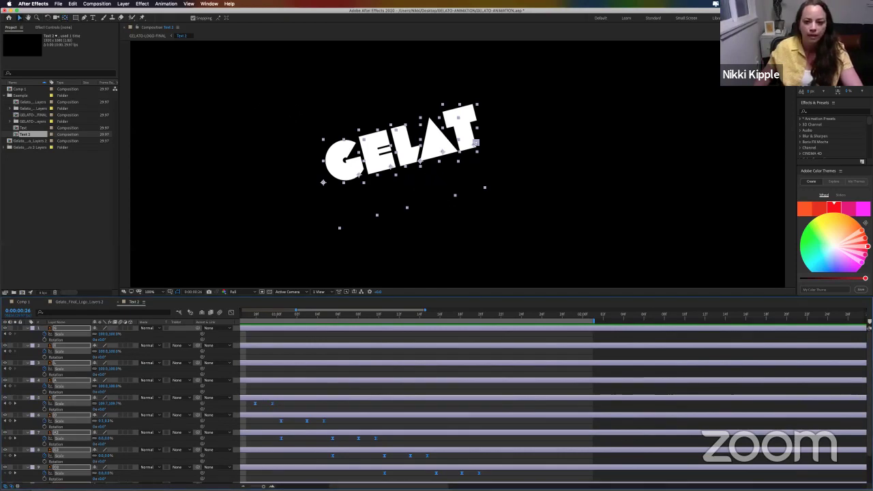
Step: Preview the Text 2 composition and examine how its letters' Scale keyframes are staggered up to 0:00:02:00
scroll(423, 163, "left", 3)
left_click(463, 332)
left_click(408, 386)
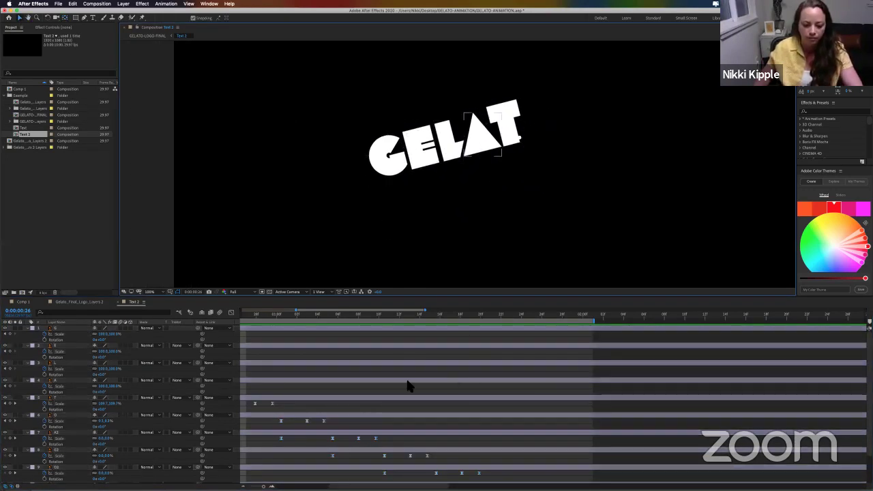
key("space")
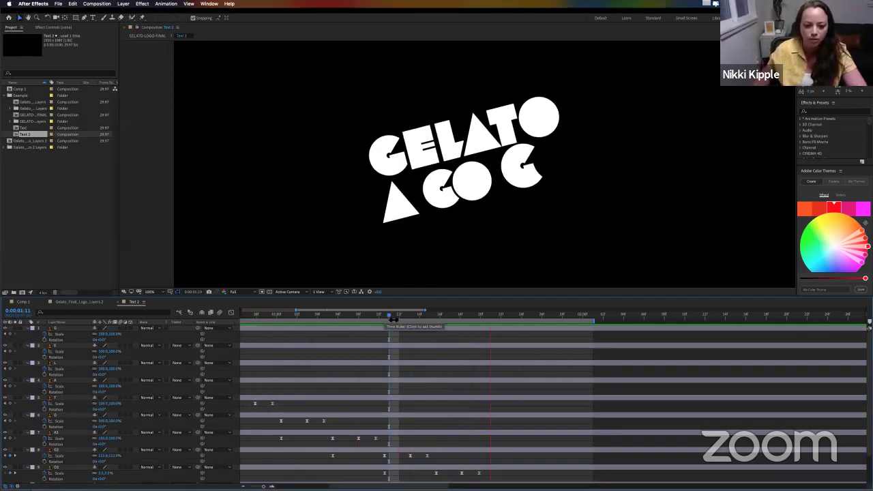
left_click(391, 318)
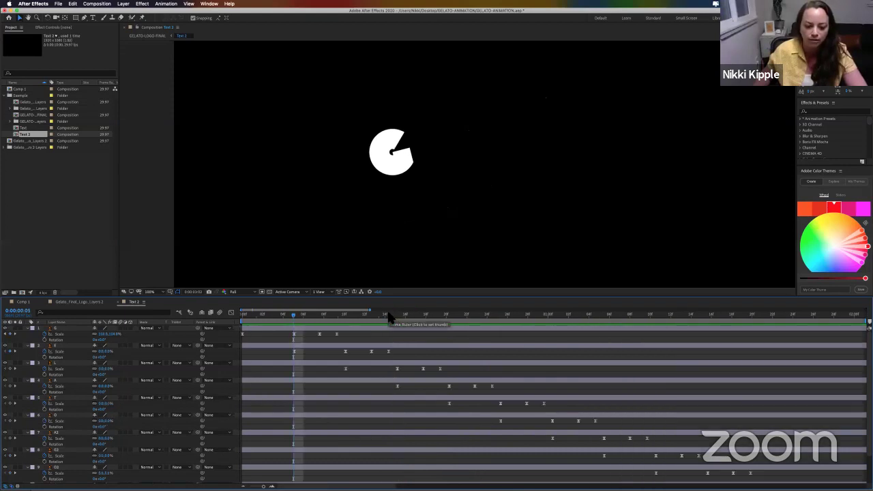
left_click_drag(263, 485, 261, 486)
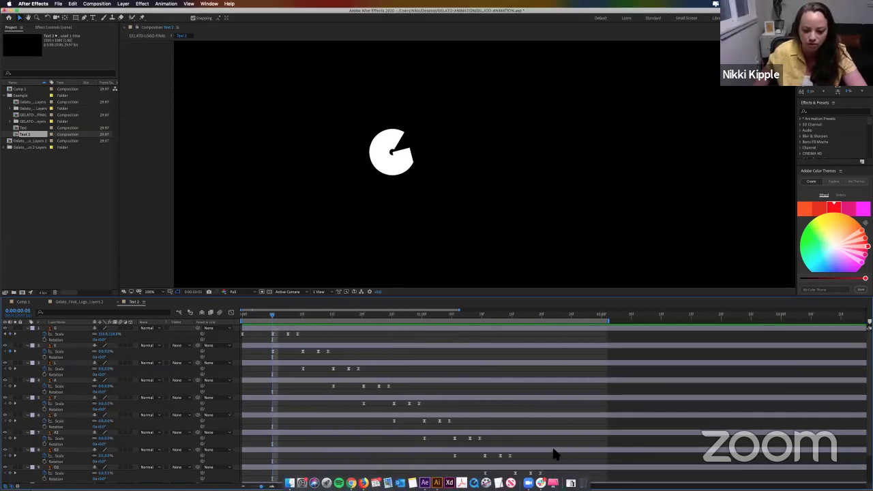
left_click(600, 318)
key("ctrl+v")
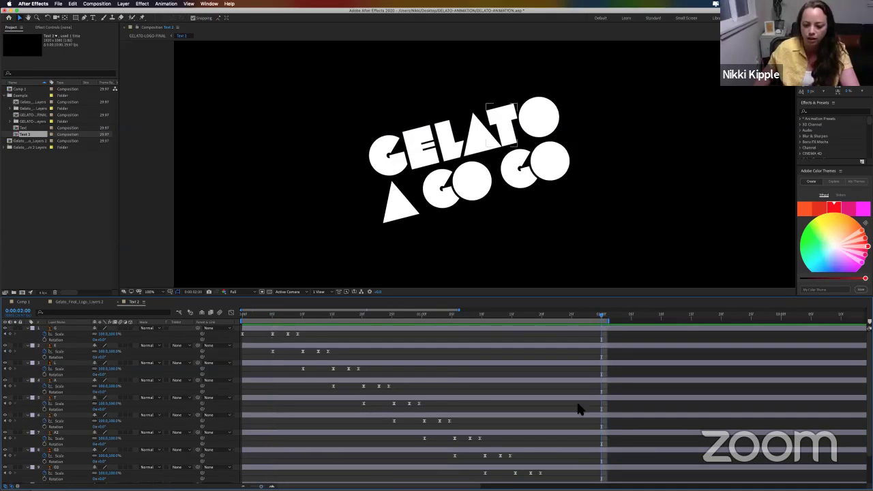
scroll(578, 409, "down", 2)
left_click(593, 340)
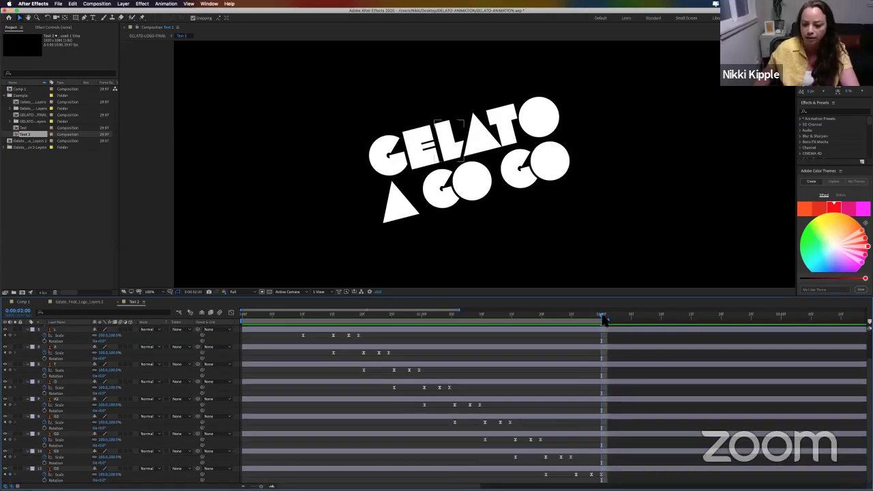
left_click_drag(345, 331, 242, 321)
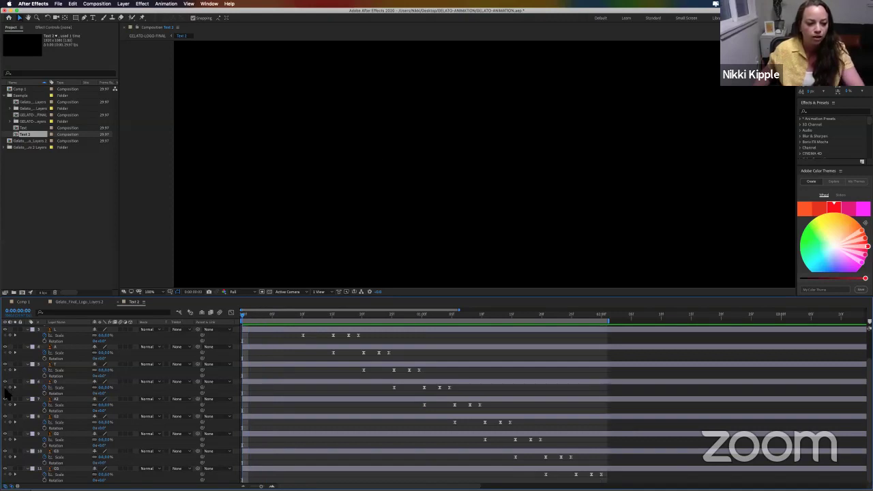
Step: Play the Text 2 animation from the first frame and compare the Scale keyframes of all its letter layers
scroll(64, 326, "up", 2)
left_click(64, 328)
left_click_drag(321, 315, 242, 321)
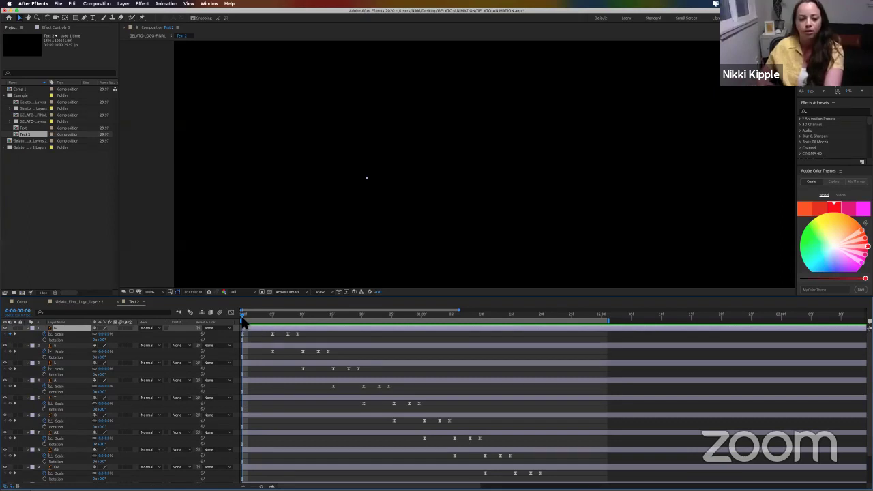
key("space")
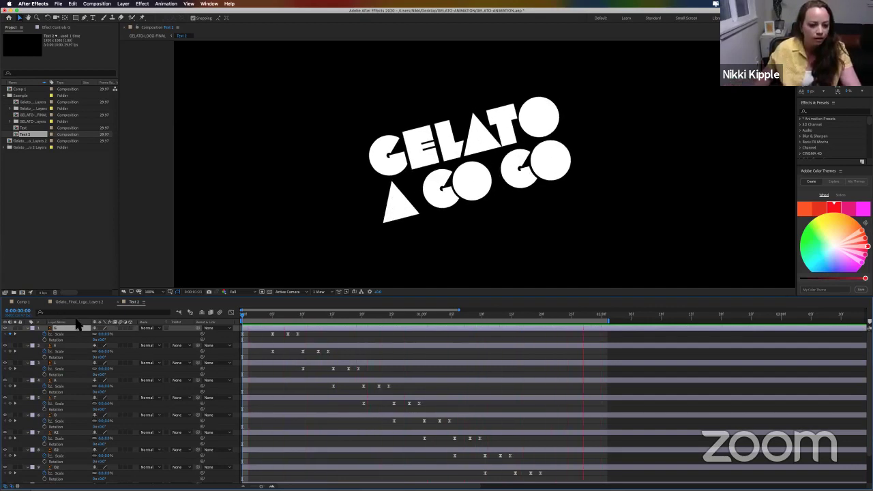
key("space")
left_click_drag(270, 320, 570, 353)
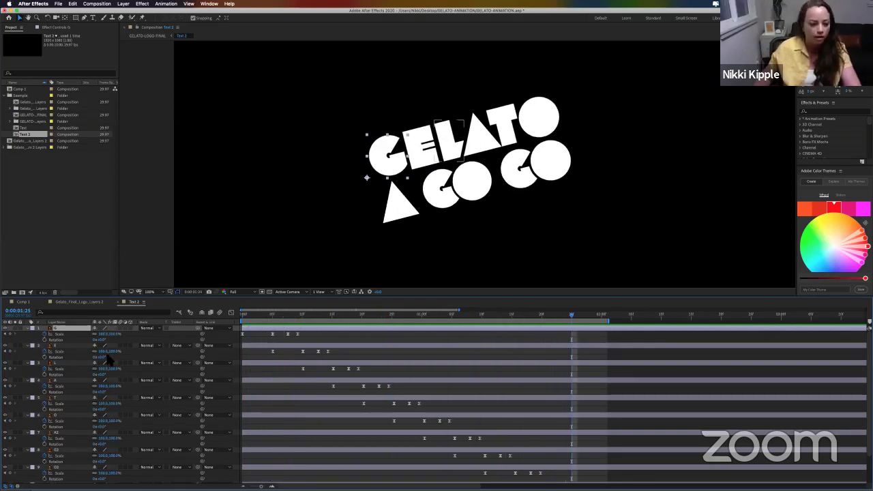
scroll(67, 342, "down", 2)
scroll(67, 343, "up", 2)
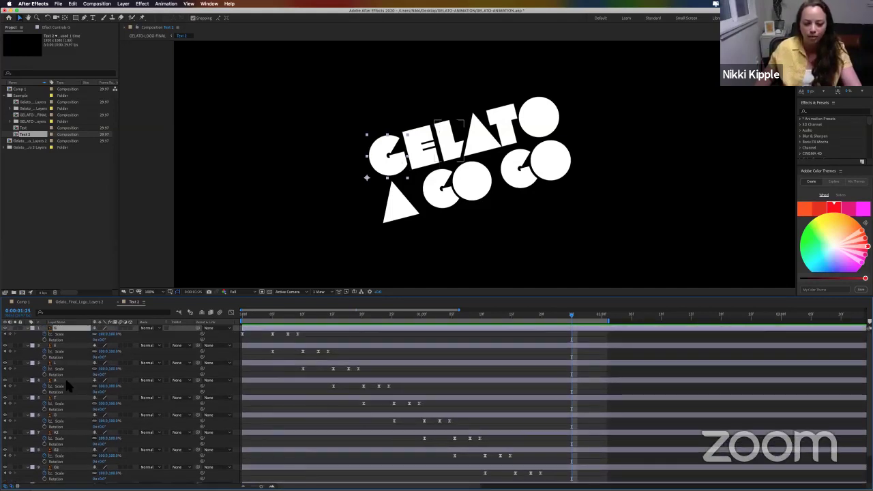
scroll(65, 376, "down", 2)
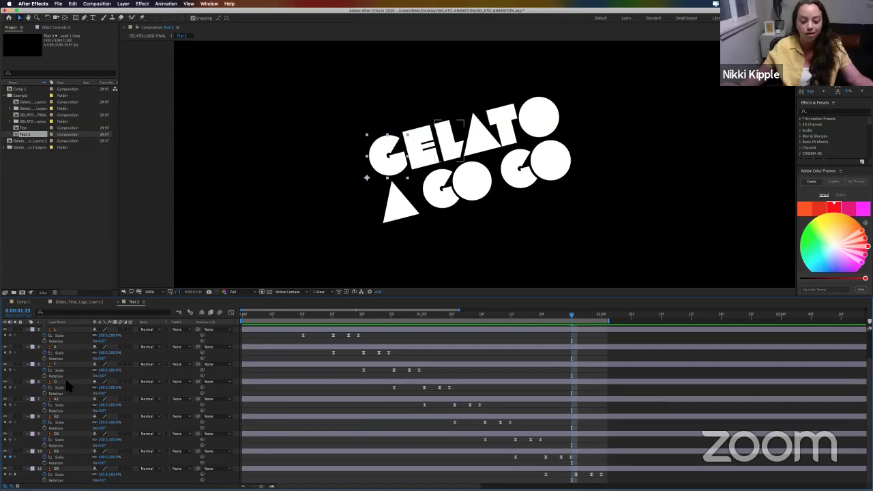
scroll(65, 376, "up", 3)
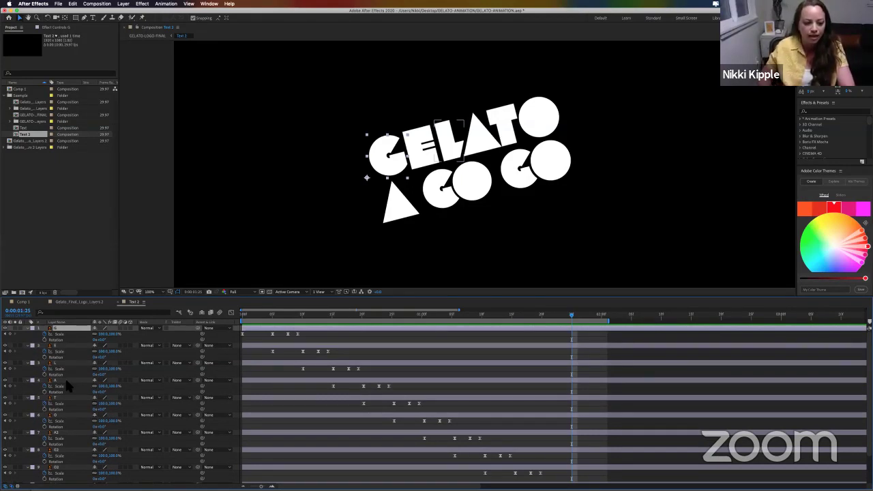
Step: Delete all the letter layers, from the first G through the last O, from the Gelato_Final_Logo_Layers 2 composition
left_click(24, 301)
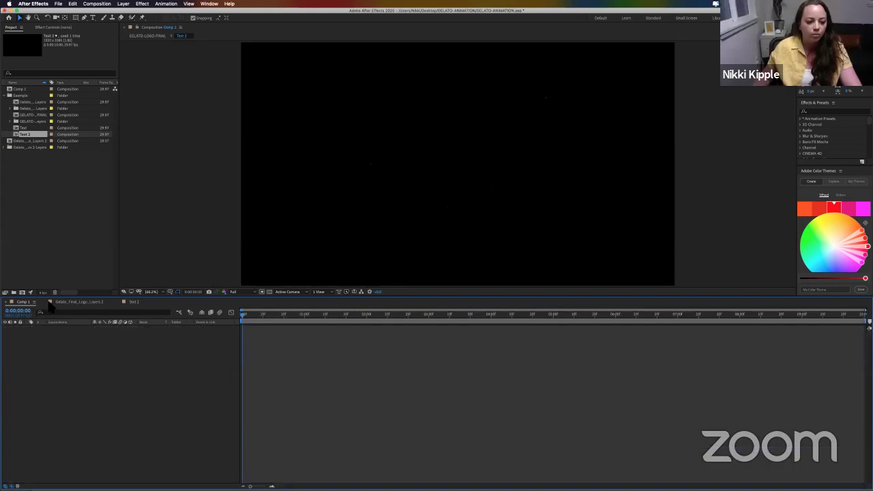
left_click(77, 302)
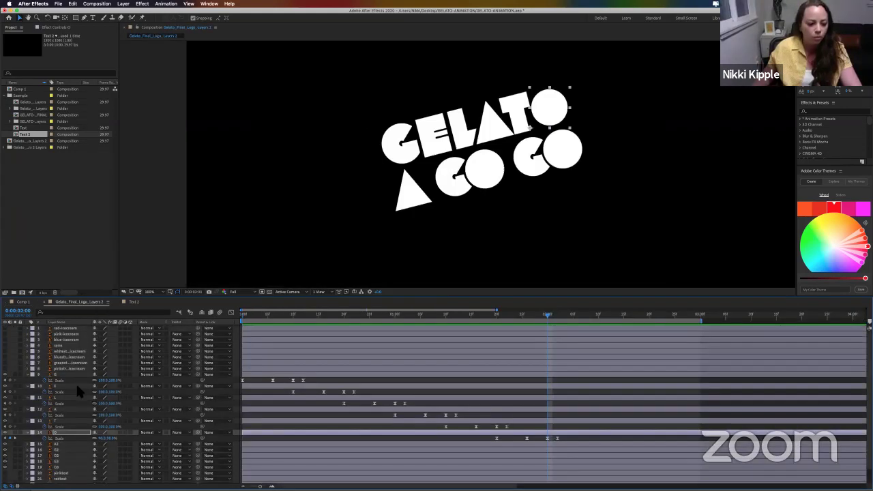
left_click(63, 376)
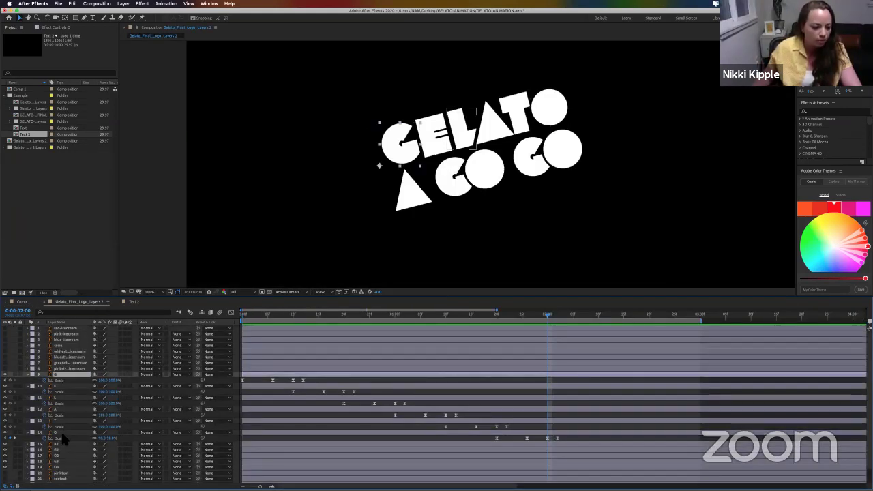
left_click(61, 472, "shift")
key("Delete")
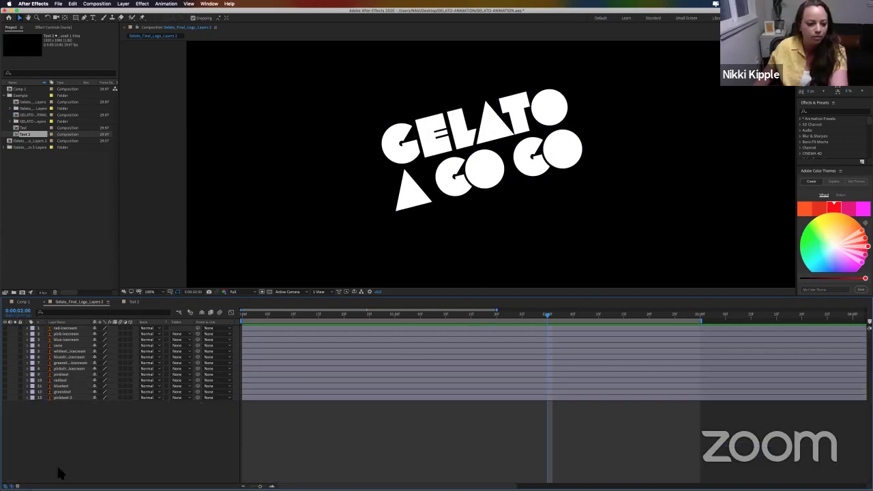
Step: Add the Text 2 composition to Gelato_Final_Logo_Layers 2 directly above the pinktext layer and check its animation in place
left_click_drag(30, 137, 71, 382)
left_click_drag(270, 321, 536, 338)
key("comma")
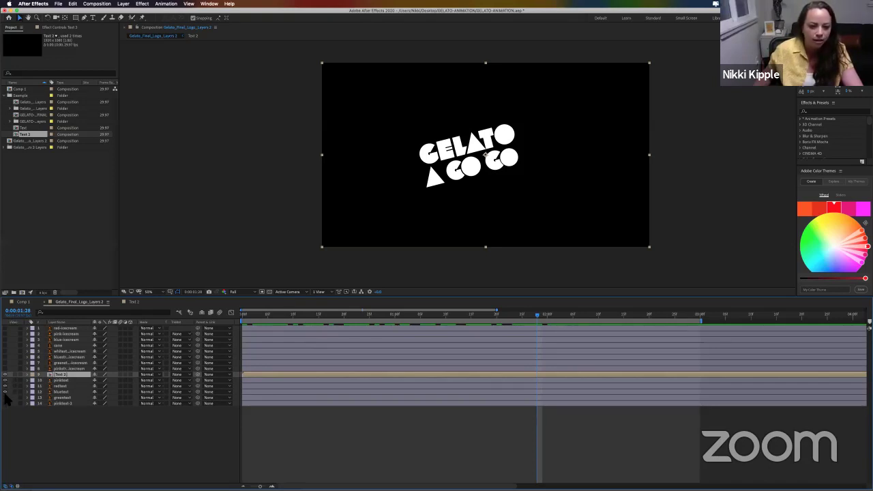
Step: Show the five coloured text layers beneath Text 2, from pinktext through pinktext-2, and play the animation from the first frame
left_click(6, 403)
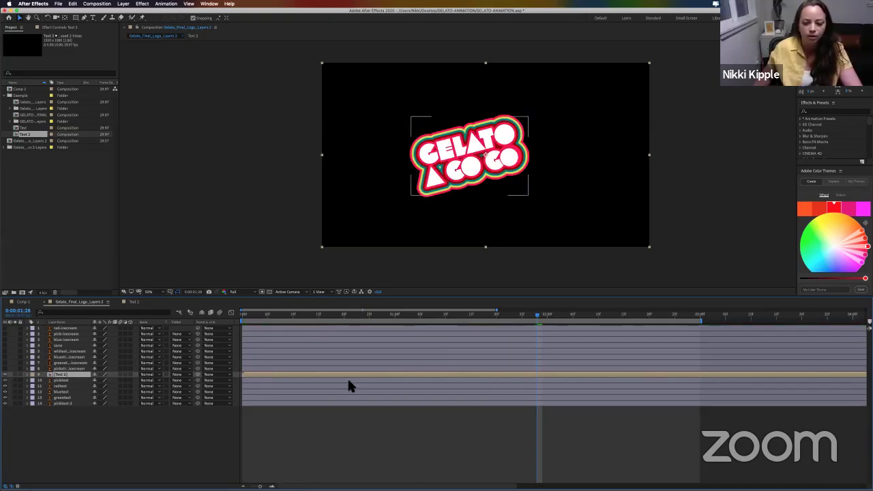
left_click_drag(539, 317, 230, 325)
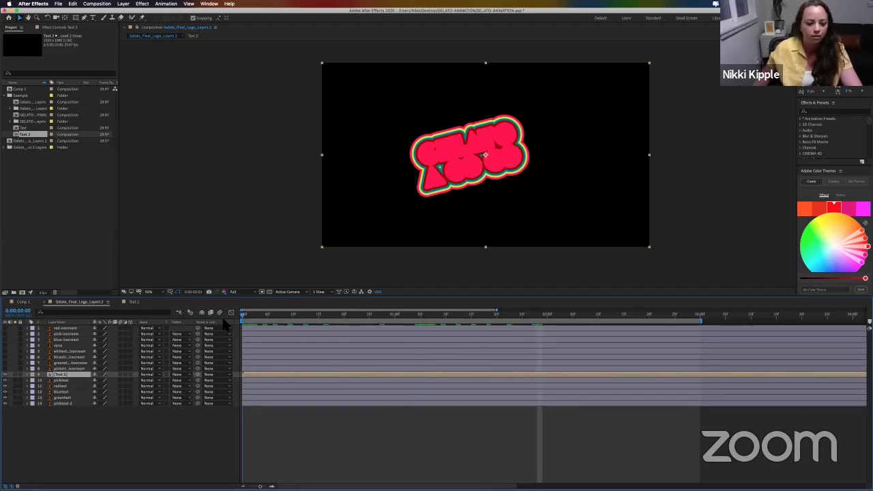
key("space")
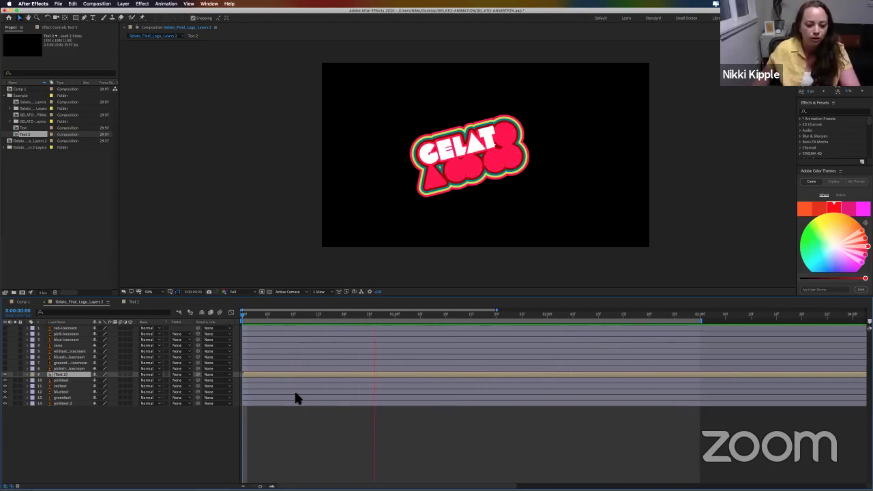
key("space")
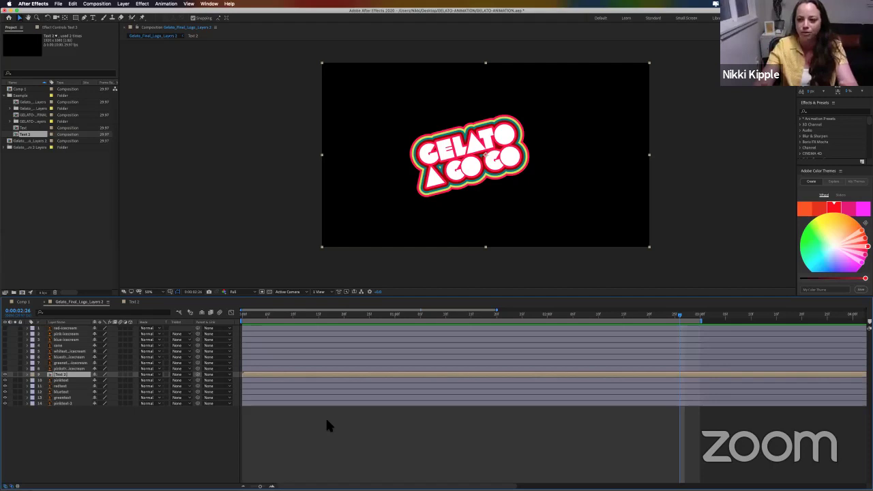
Step: Hide the pinktext, redtext, bluetext and greentext layers and return to the first frame
left_click(6, 396)
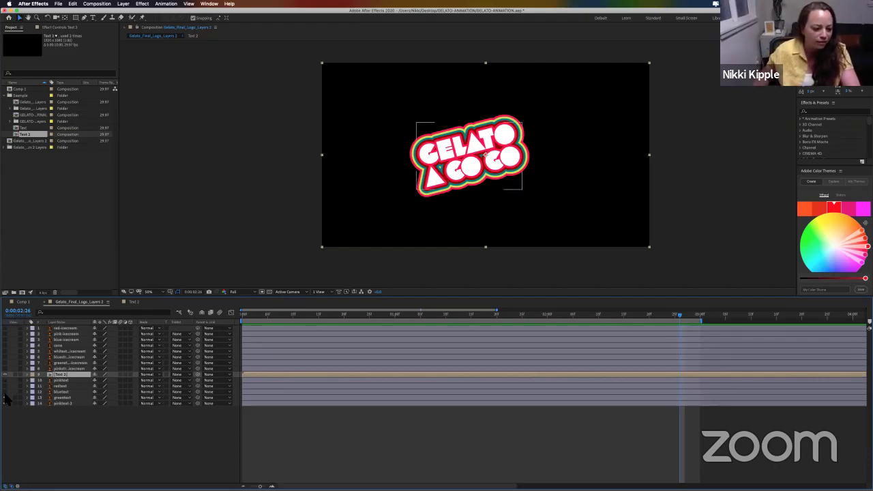
left_click(5, 402)
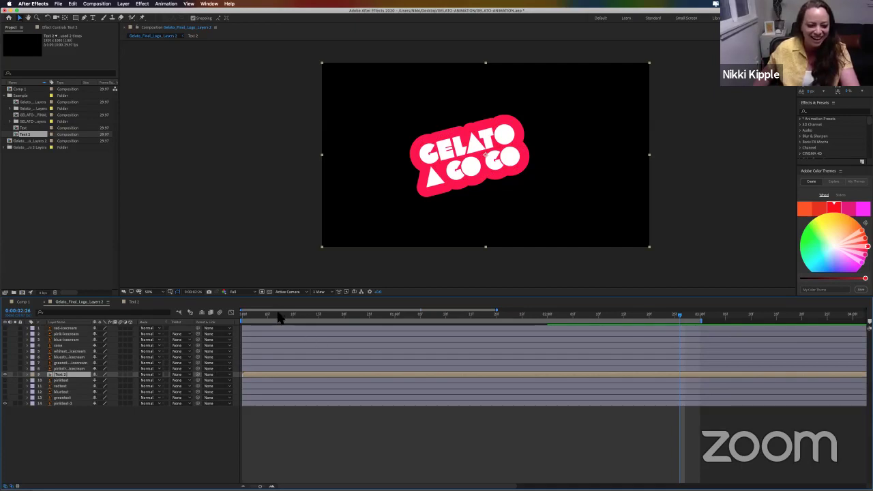
left_click_drag(261, 319, 236, 314)
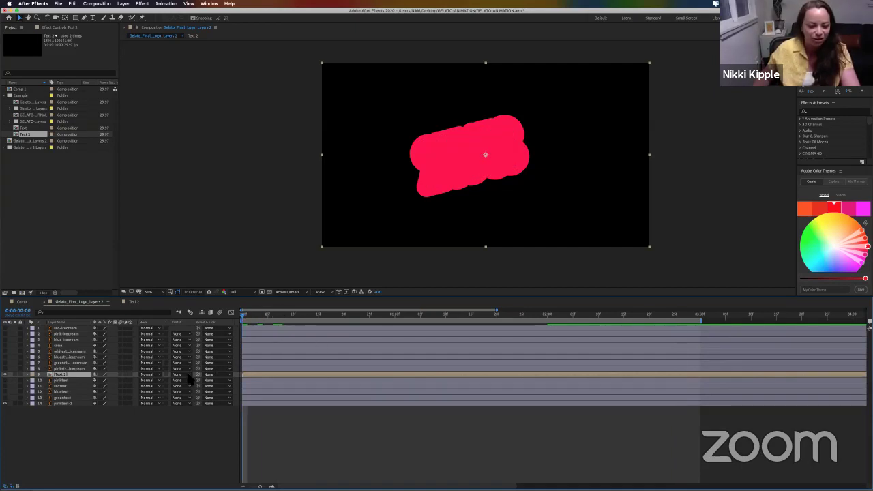
Step: Start keyframing the pinktext-2 layer's Scale at the first frame with a value of 493%, filling the whole composition
left_click(59, 403)
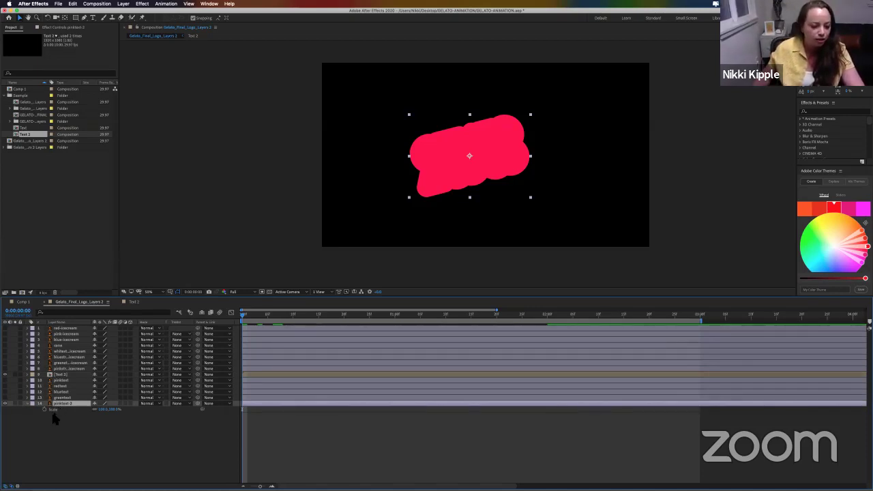
key("s")
key("s")
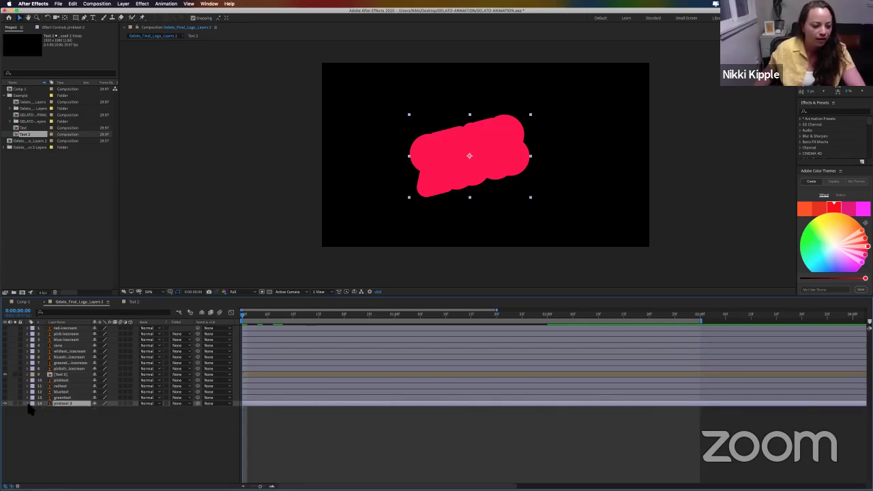
left_click(28, 403)
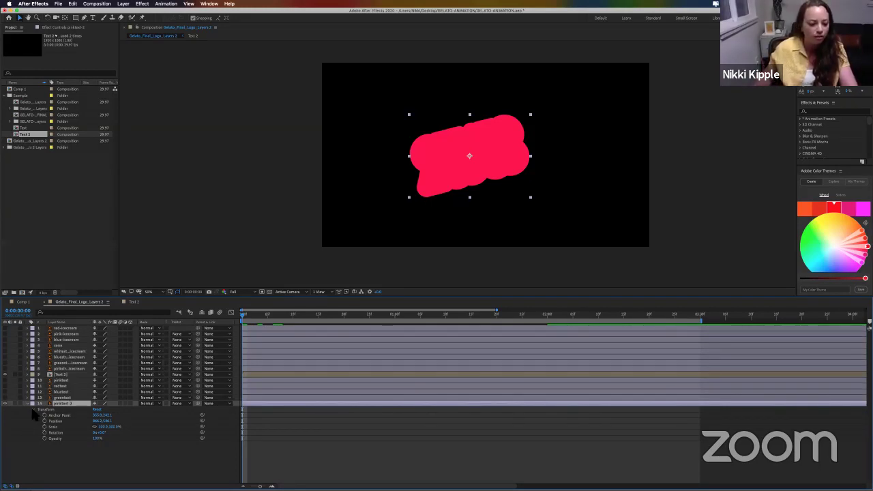
key("s")
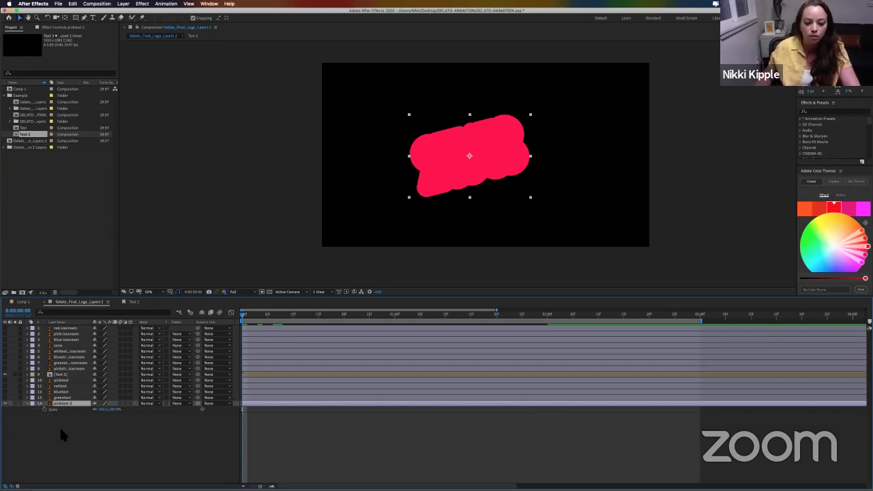
left_click(45, 409)
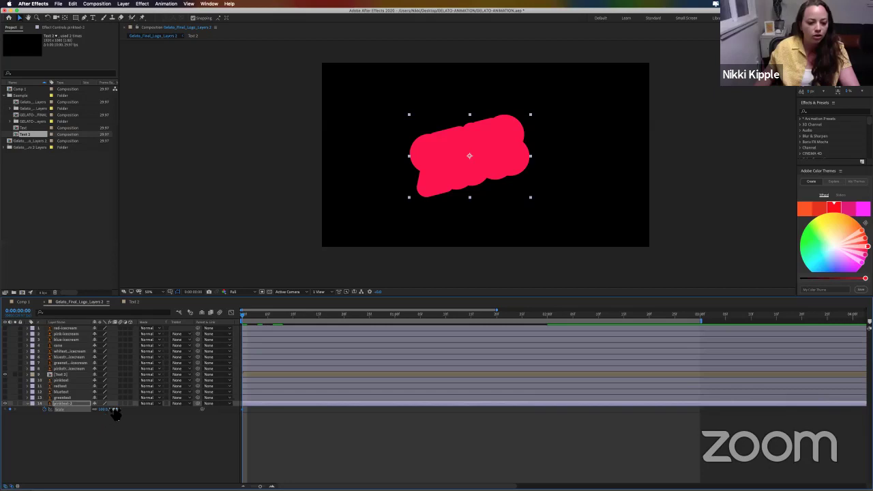
left_click_drag(111, 409, 247, 410)
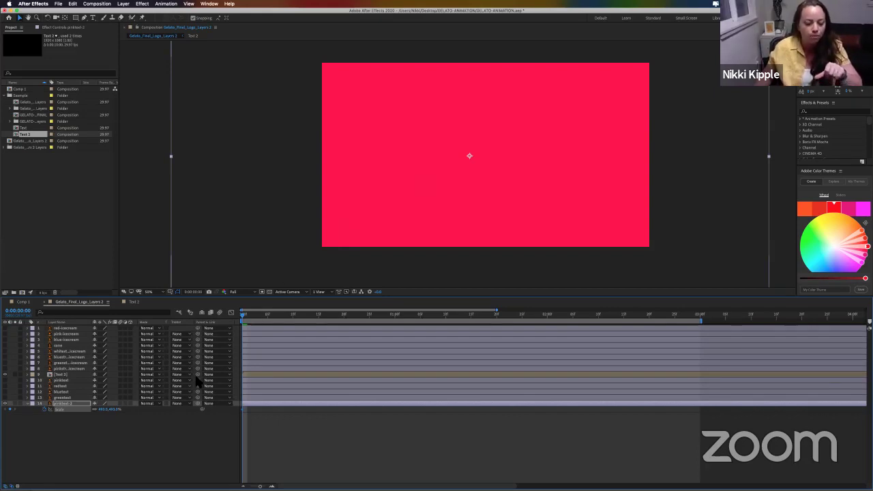
Step: Add a 75% Scale keyframe to the pinktext-2 layer at 0:00:00:10
left_click_drag(243, 314, 296, 328)
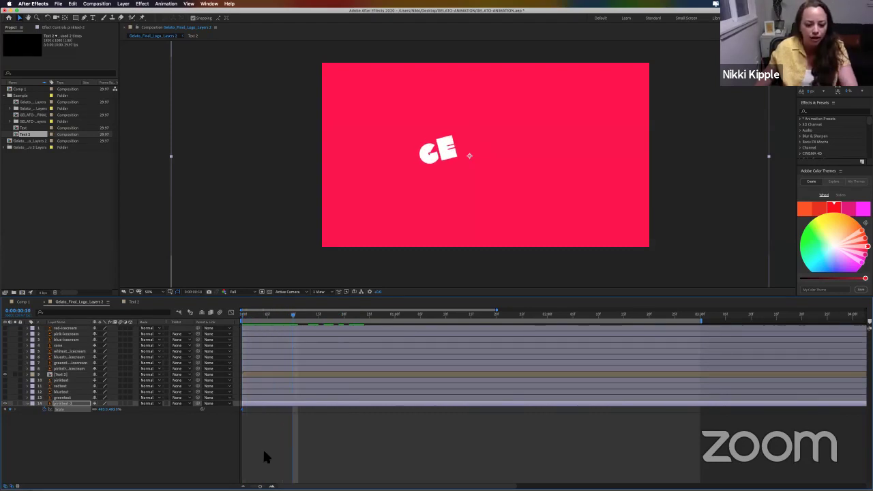
key("equal")
key("equal")
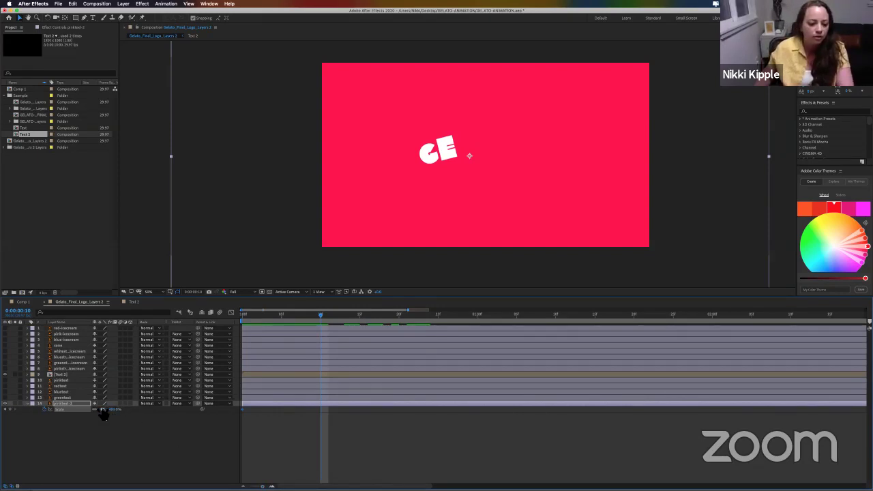
left_click(243, 314)
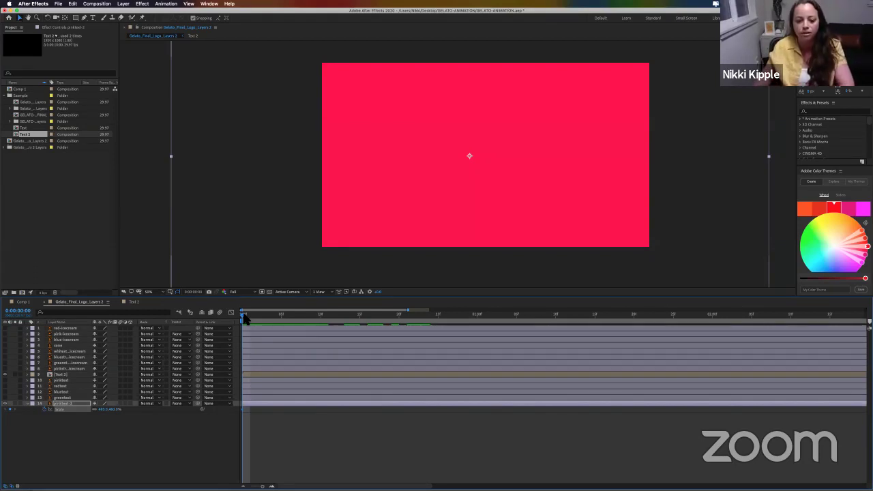
left_click(69, 373)
mouse_move(242, 315)
left_mouse_down()
mouse_move(267, 318)
mouse_move(240, 320)
left_mouse_up()
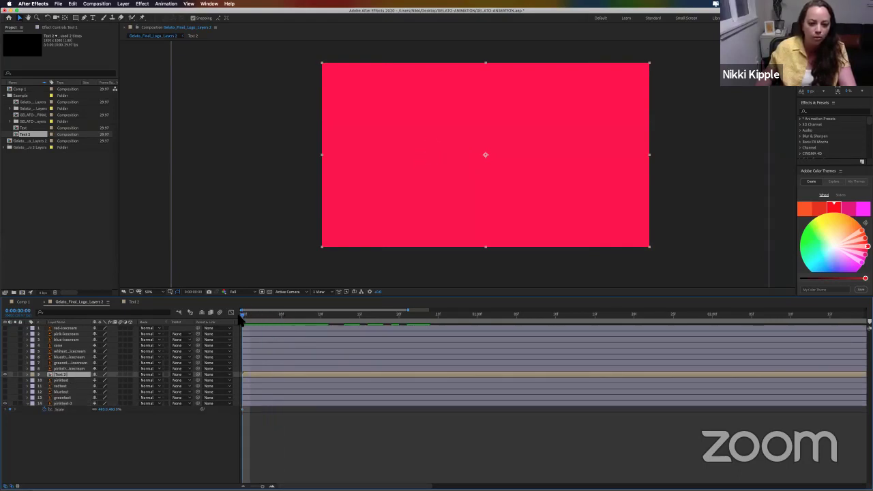
left_click(243, 410)
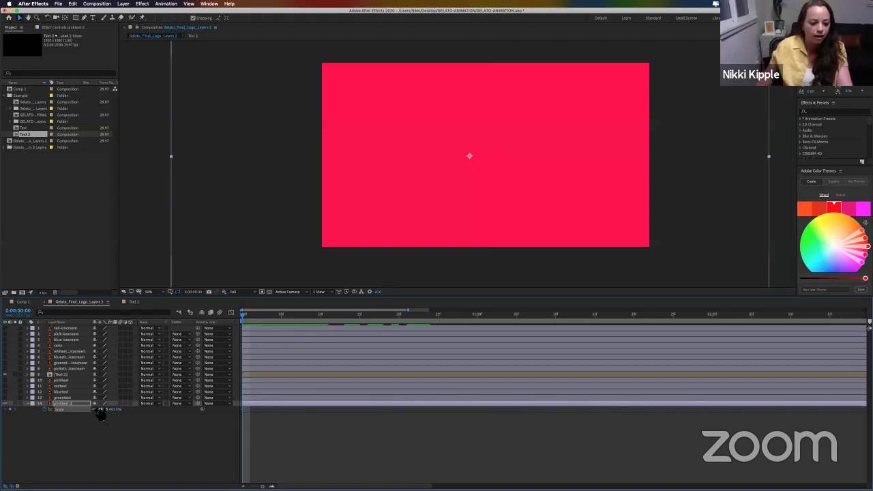
left_click_drag(243, 315, 323, 319)
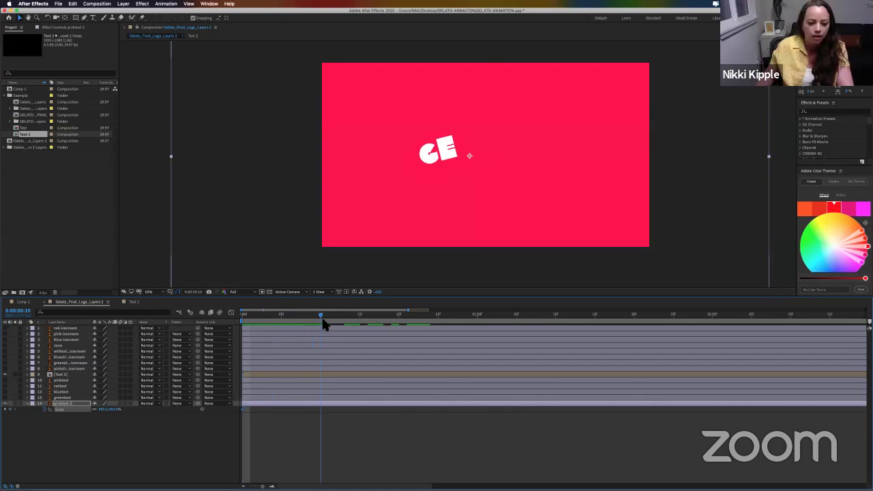
left_click(104, 409)
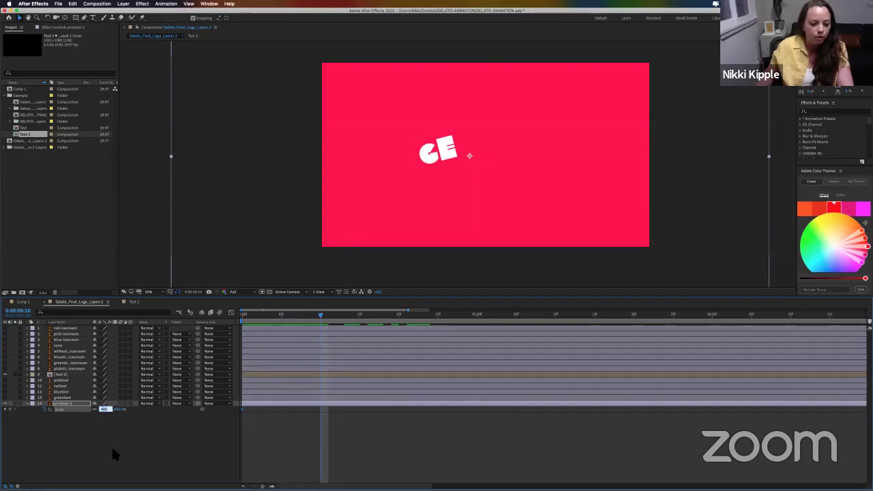
type("7")
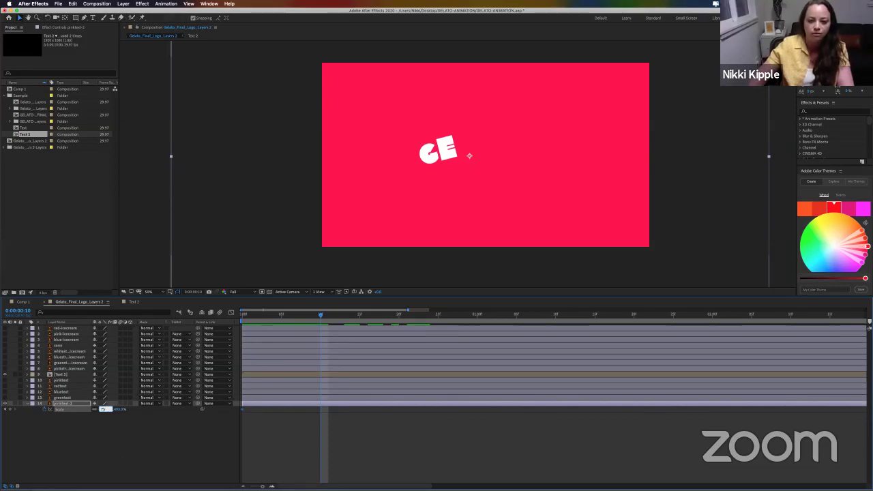
key("Return")
Step: Add a 100% Scale keyframe to the pinktext-2 layer at 0:00:00:15
left_click_drag(321, 315, 360, 327)
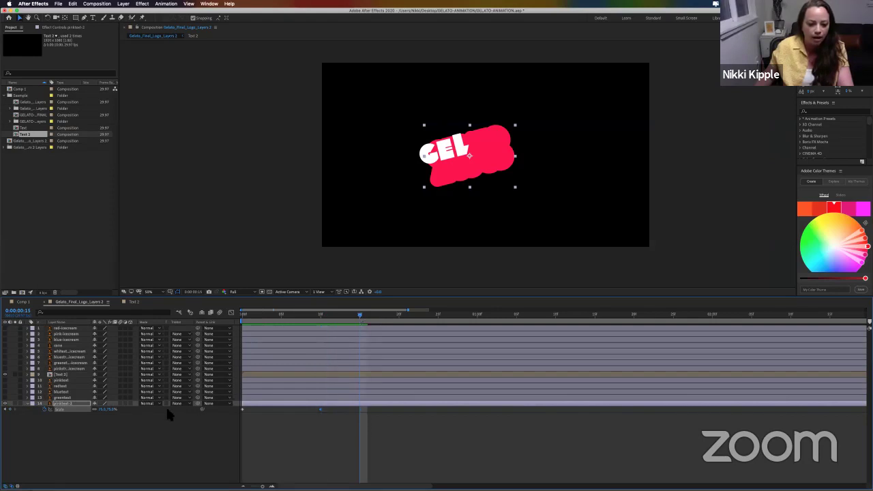
left_click(112, 409)
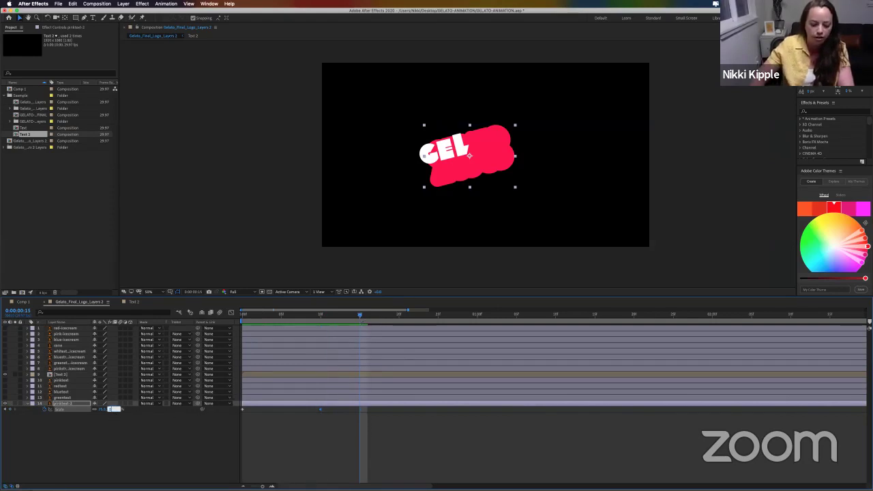
key("Return")
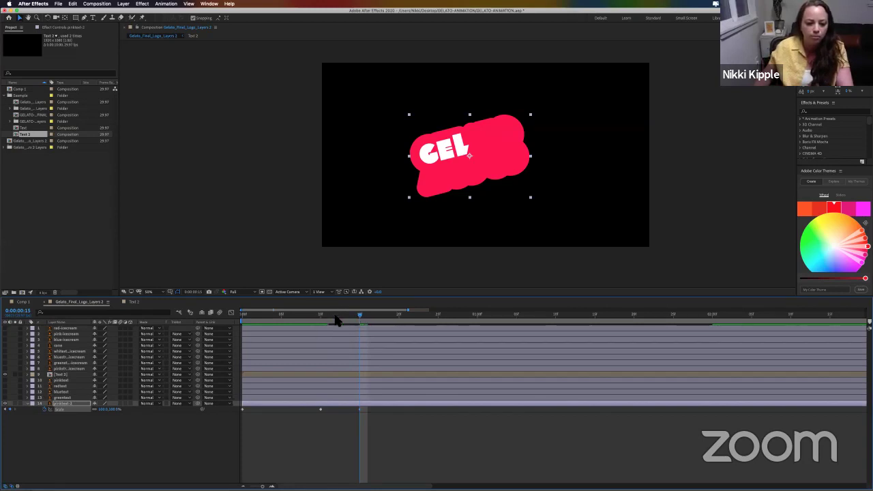
Step: Preview the pinktext-2 scale animation from the first frame and end the work area at 0:00:01:00
left_click(258, 314)
left_click_drag(287, 318, 352, 328)
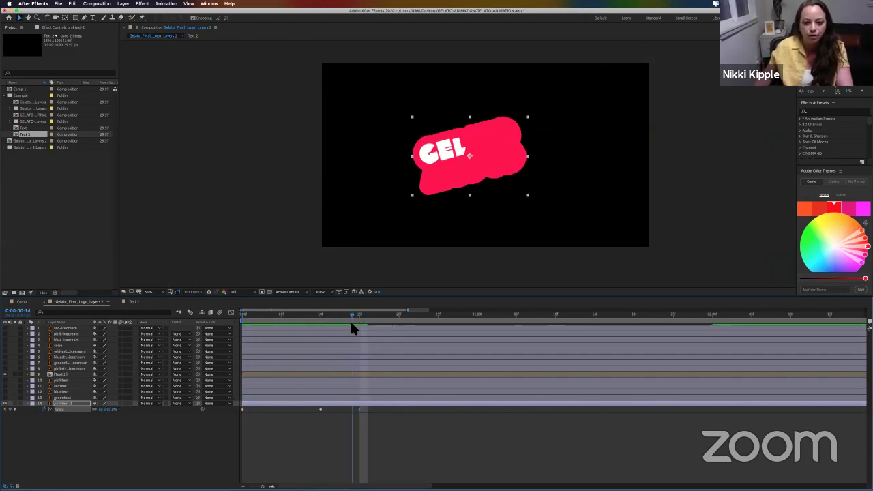
left_click(244, 318)
key("space")
key("space")
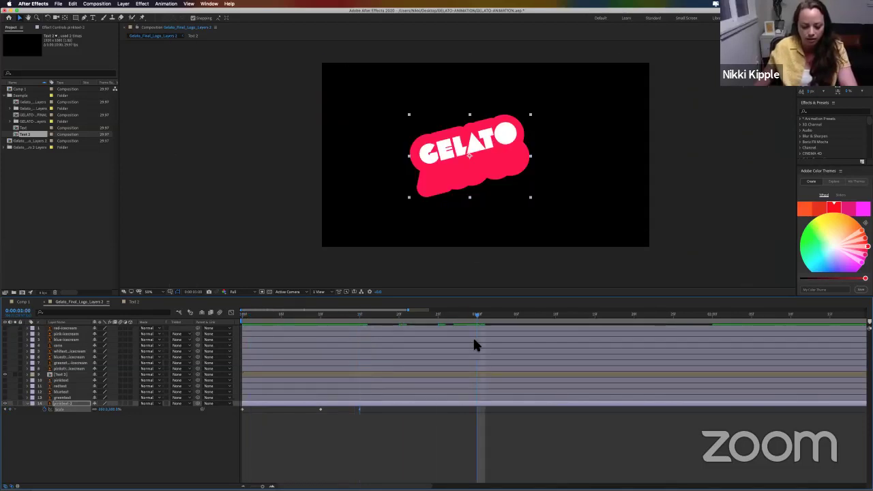
key("space")
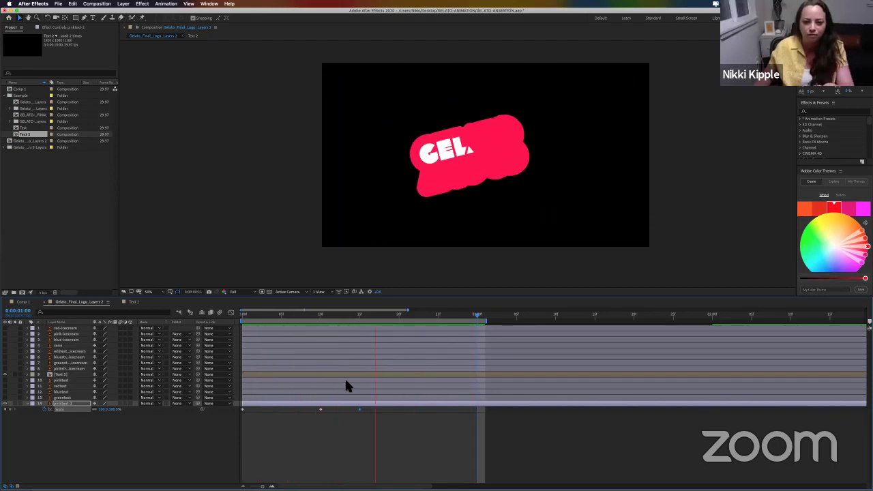
key("space")
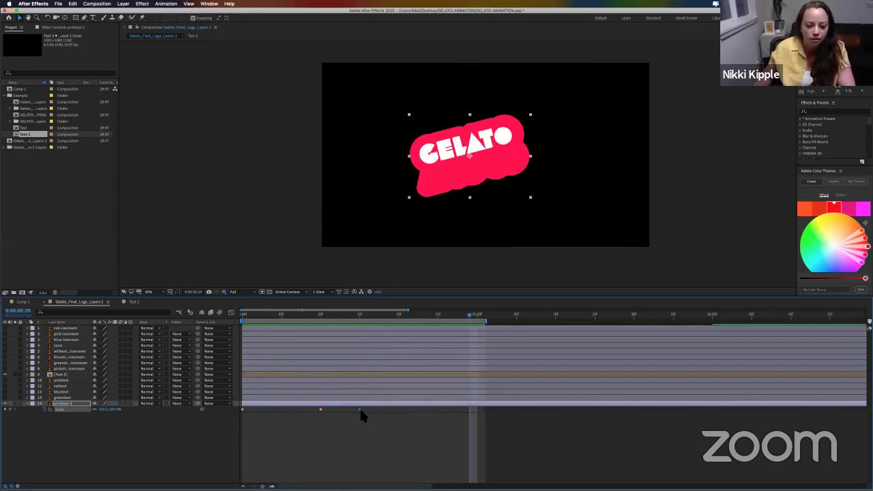
Step: Move the last pinktext-2 Scale keyframe earlier to about frame 13 and replay the animation
left_click_drag(360, 411, 343, 414)
left_click(393, 435)
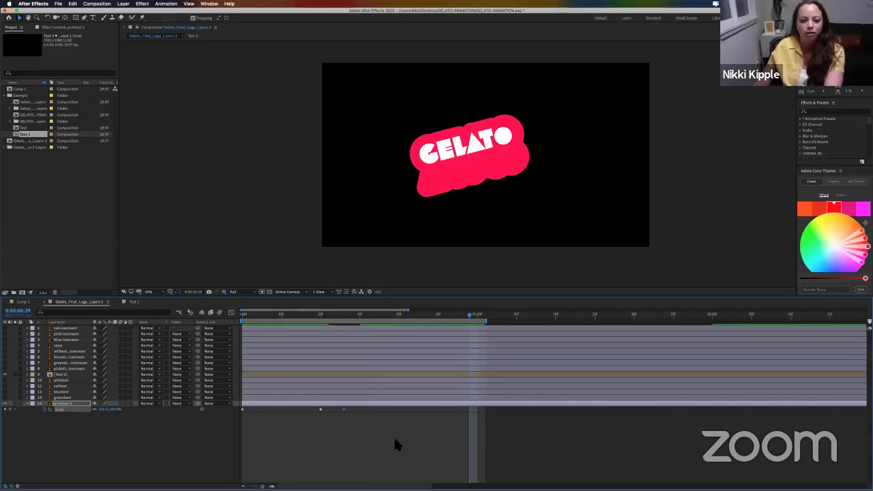
key("space")
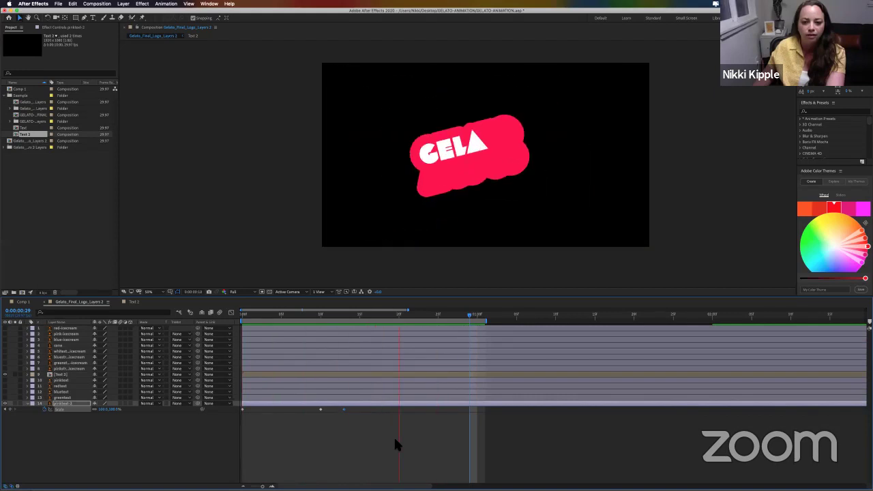
key("space")
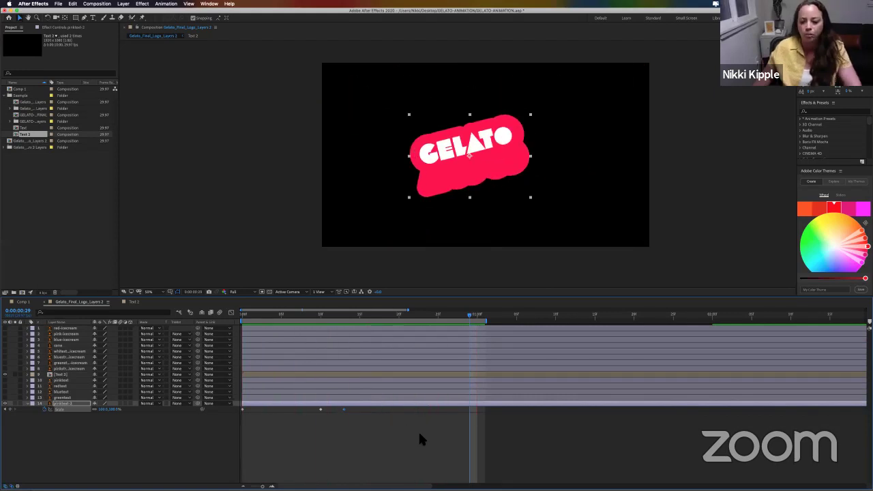
Step: Apply Easy Ease In to all three Scale keyframes of the pinktext-2 layer and preview the animation
left_click_drag(359, 432, 245, 411)
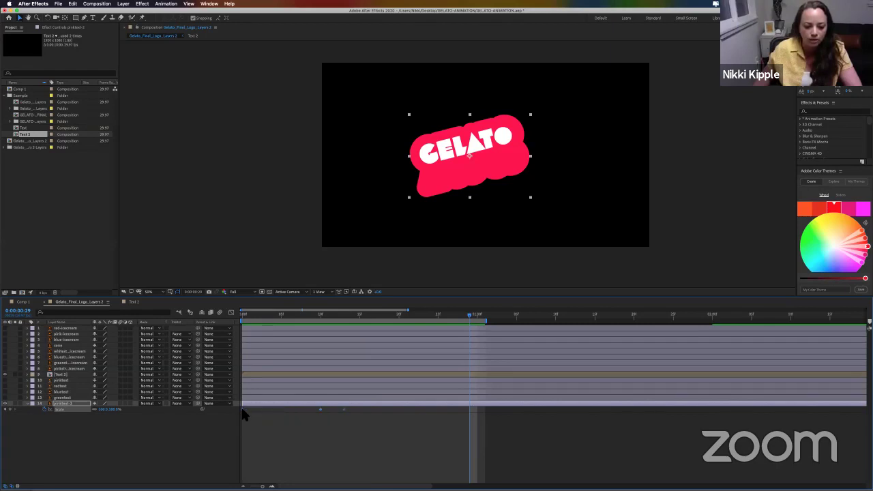
right_click(244, 411)
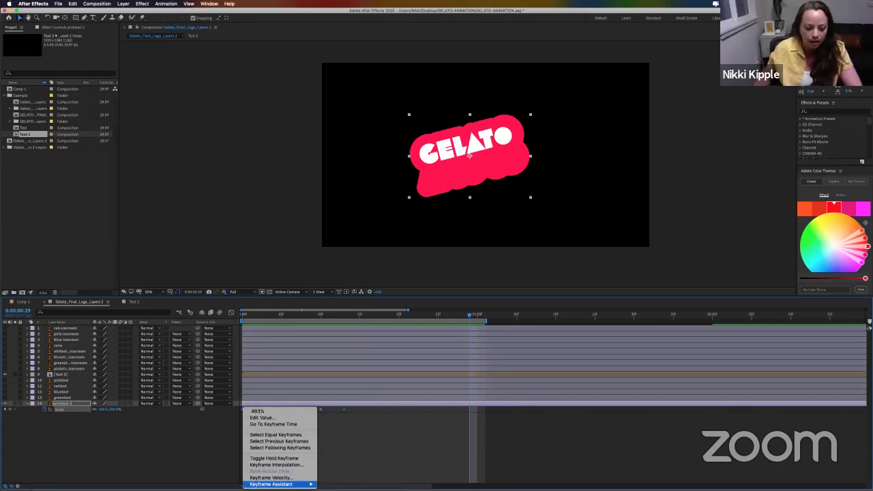
mouse_move(272, 483)
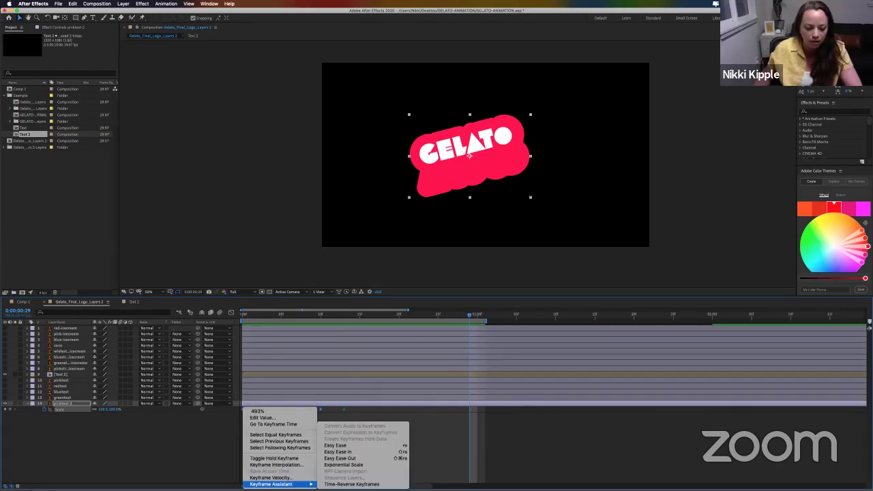
left_click(356, 452)
key("space")
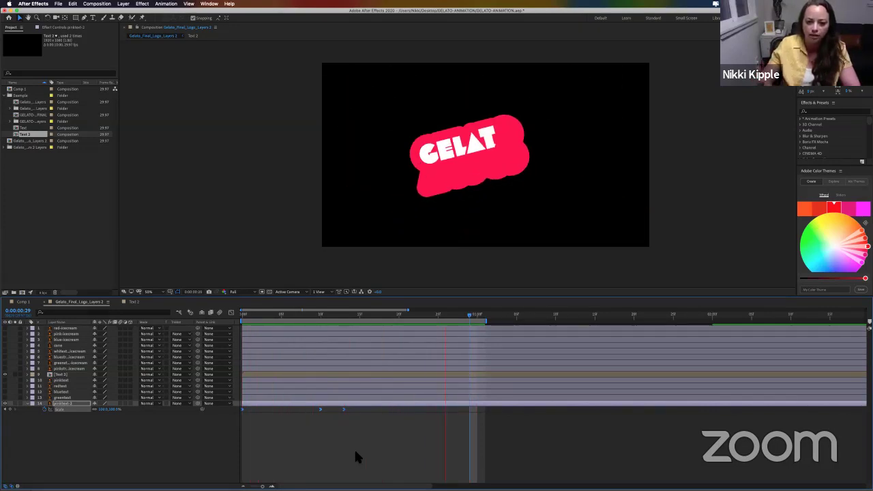
key("space")
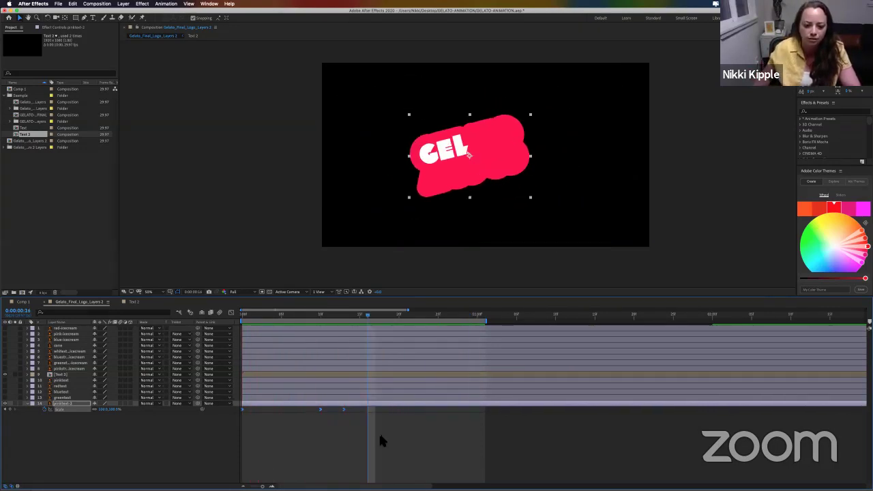
Step: Move the last pinktext-2 Scale keyframe to 0:00:00:12, replay the animation and go to 0:00:00:20
key("space")
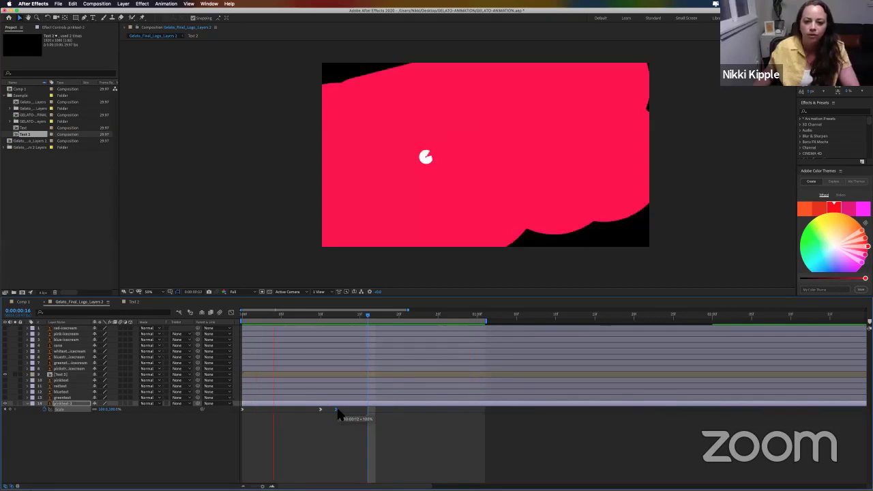
key("space")
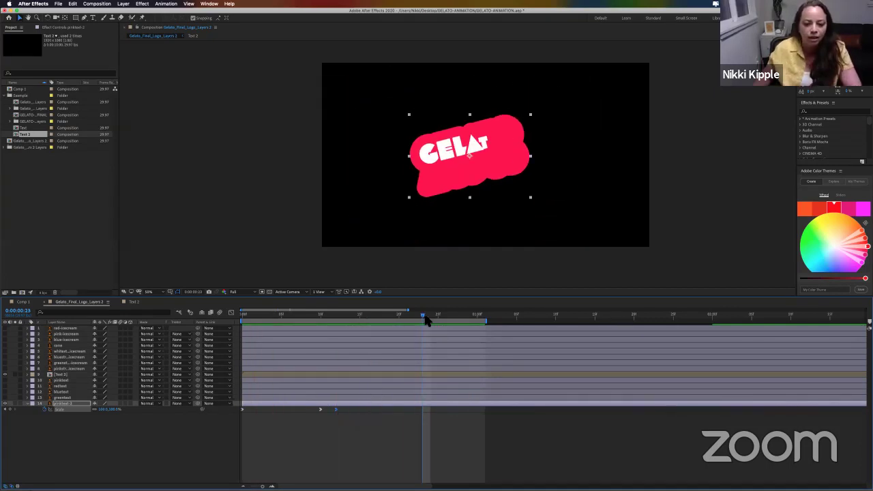
left_click_drag(423, 315, 404, 354)
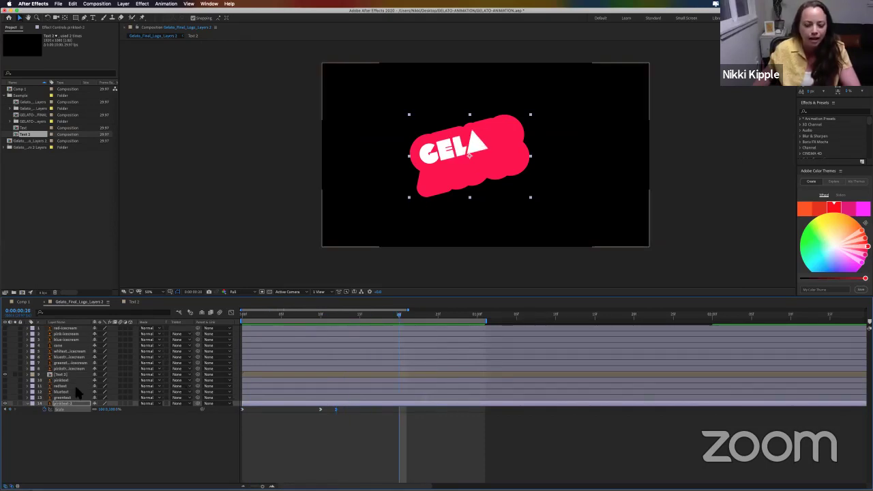
Step: Make the greentext, bluetext, redtext and pinktext layers visible and preview them together from the first frame
left_click(5, 403)
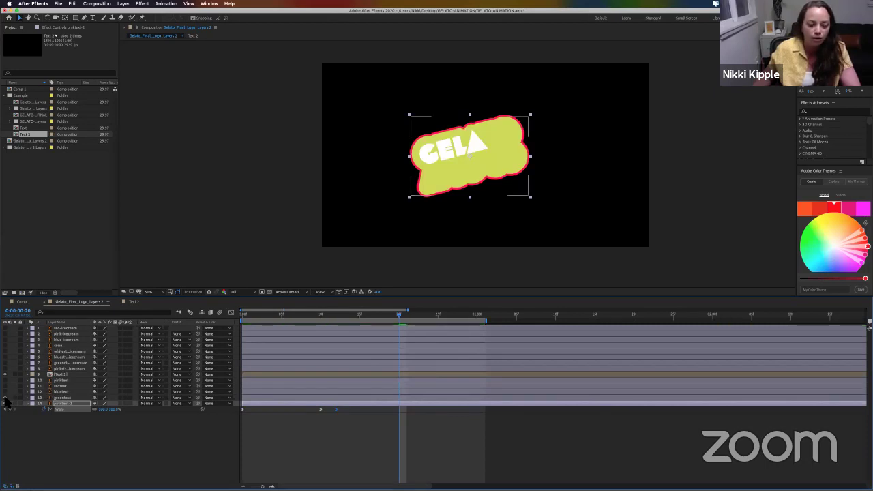
left_click(6, 391)
left_click(5, 386)
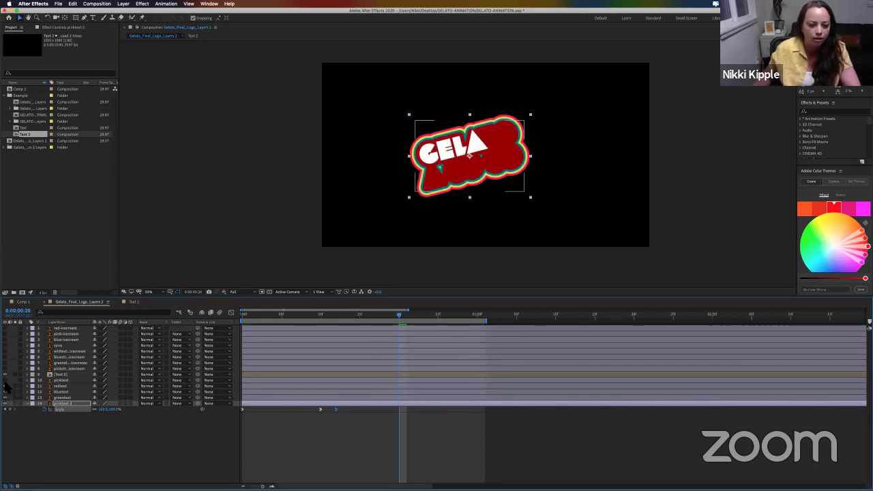
left_click(6, 380)
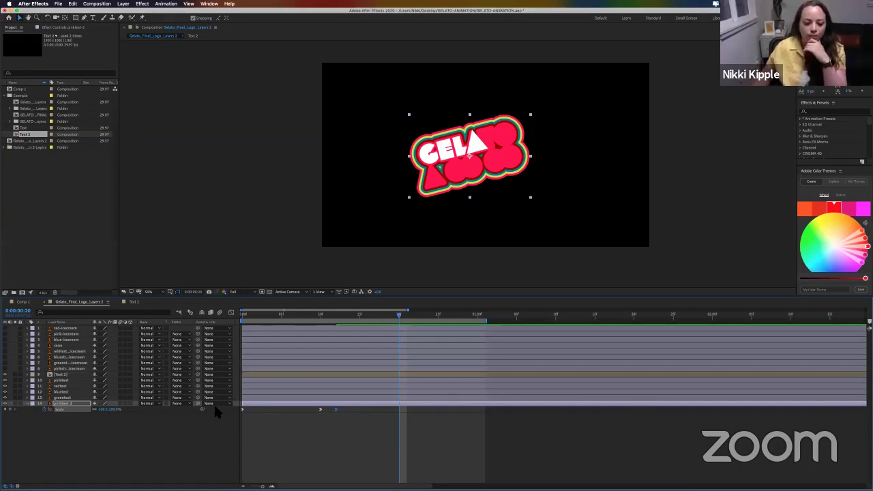
left_click_drag(362, 314, 274, 314)
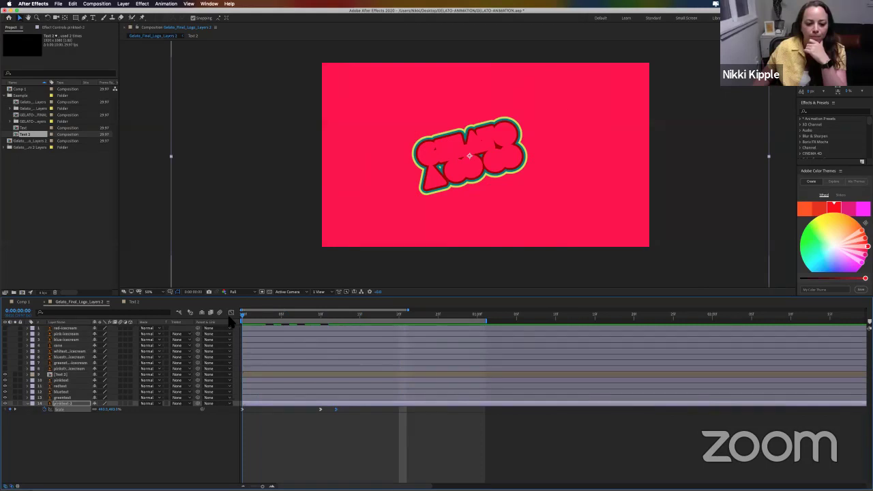
key("space")
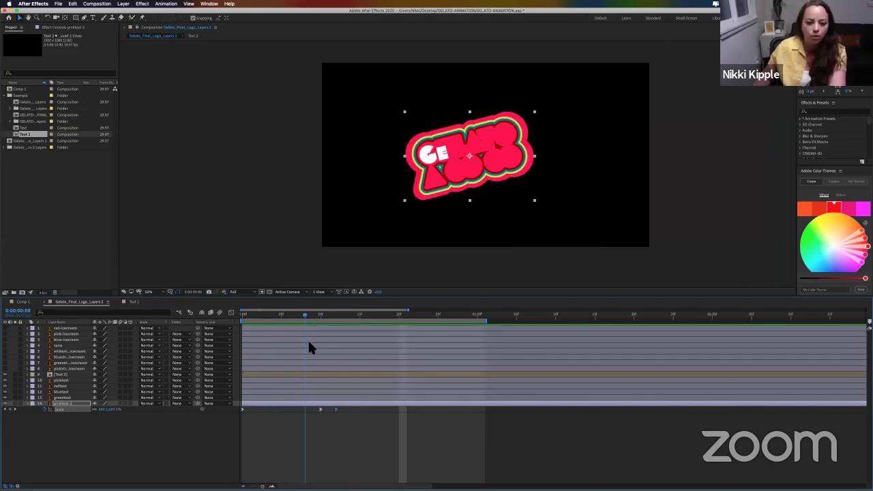
Step: Go to the last pinktext-2 Scale keyframe at 0:00:00:12 and hide the Text 2 layer
left_click(63, 380)
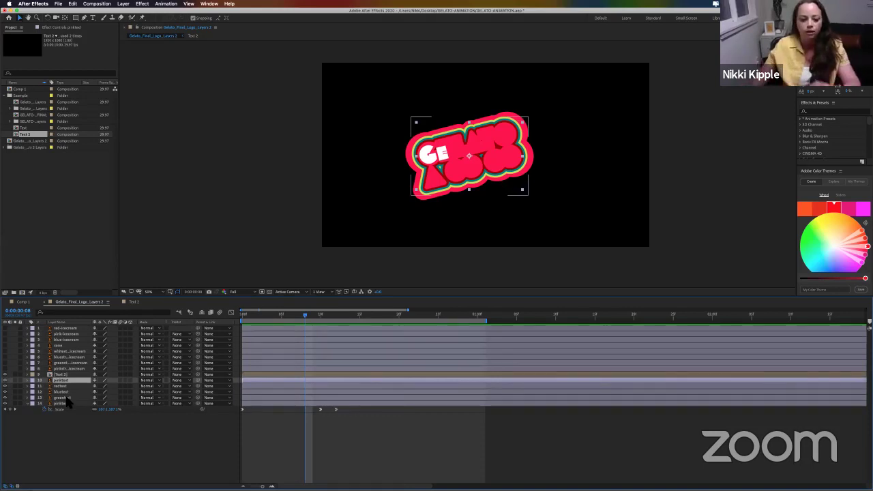
left_click_drag(307, 321, 335, 322)
left_click(7, 380)
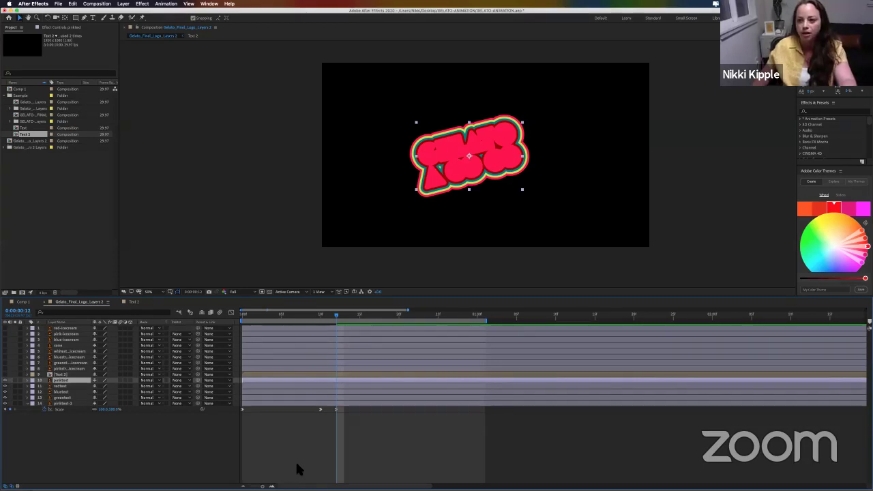
left_click(342, 381)
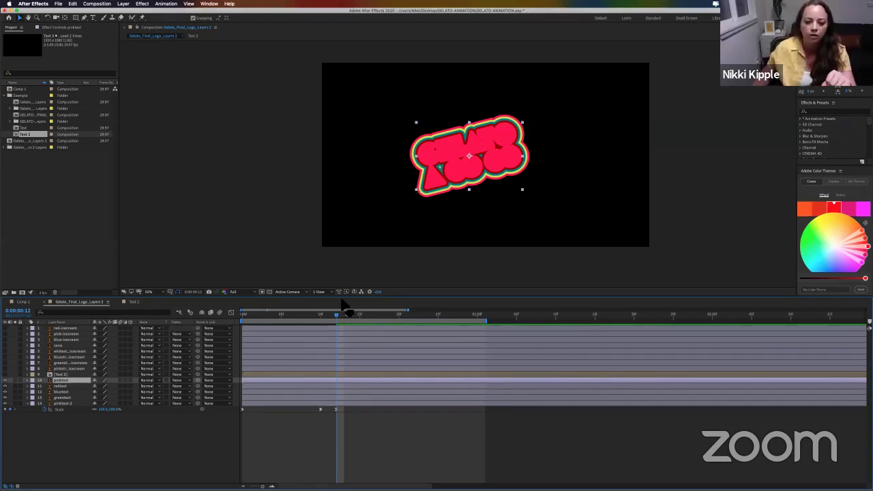
mouse_move(336, 316)
left_mouse_down()
mouse_move(250, 317)
mouse_move(337, 323)
left_mouse_up()
left_click(334, 409)
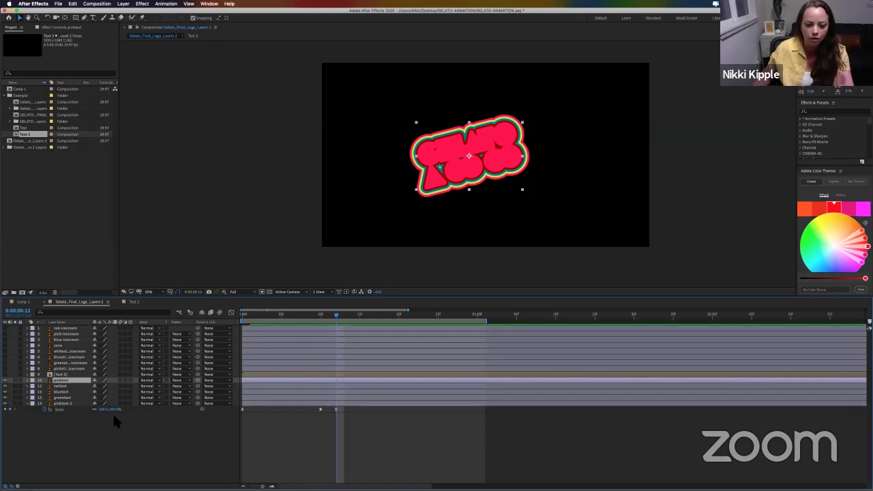
Step: Parent the pinktext, redtext, bluetext and greentext layers together to the pinktext-2 layer
left_click(66, 397)
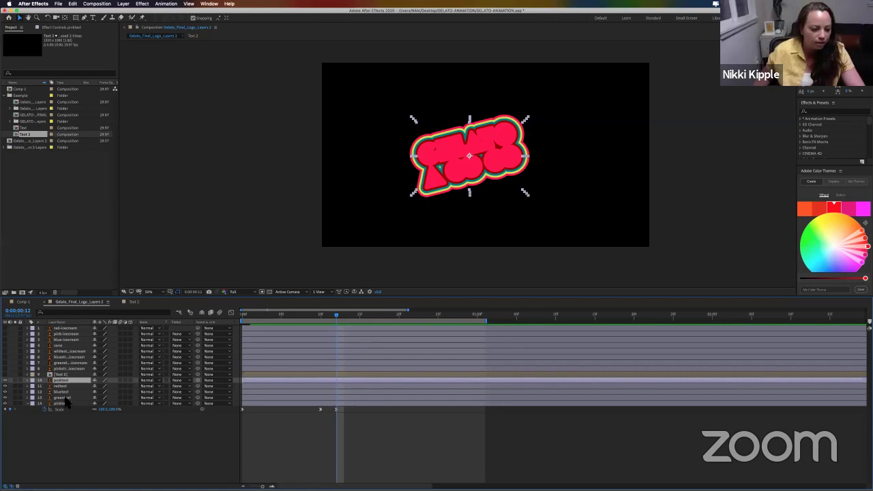
left_click(64, 403, "shift")
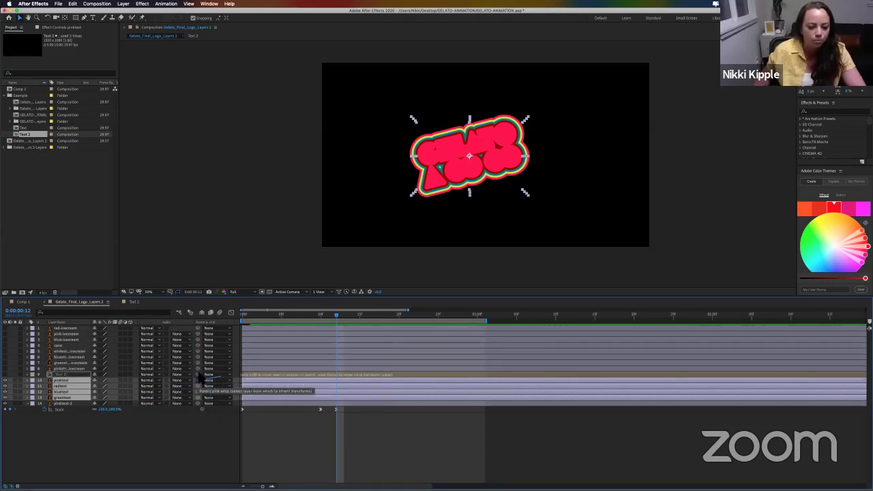
mouse_move(201, 386)
left_mouse_down()
mouse_move(120, 431)
mouse_move(68, 405)
mouse_move(200, 418)
mouse_move(194, 399)
mouse_move(153, 423)
mouse_move(162, 433)
mouse_move(60, 408)
mouse_move(201, 386)
left_mouse_up()
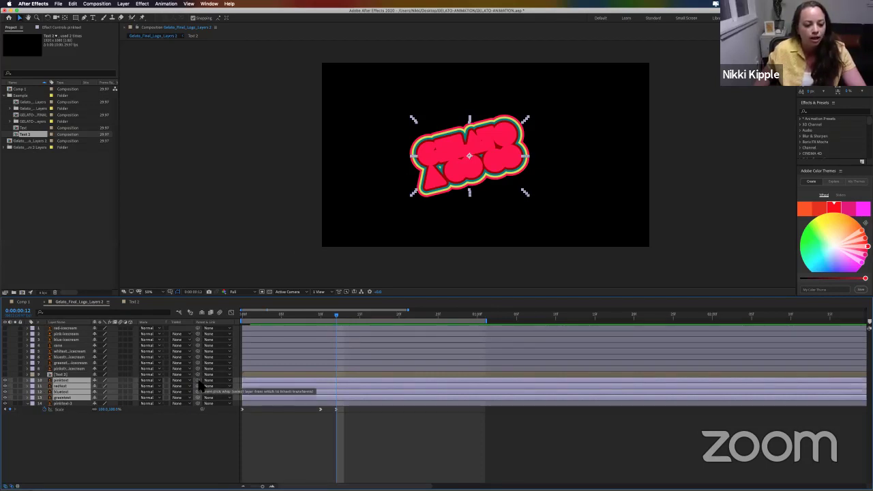
left_click_drag(199, 386, 73, 403)
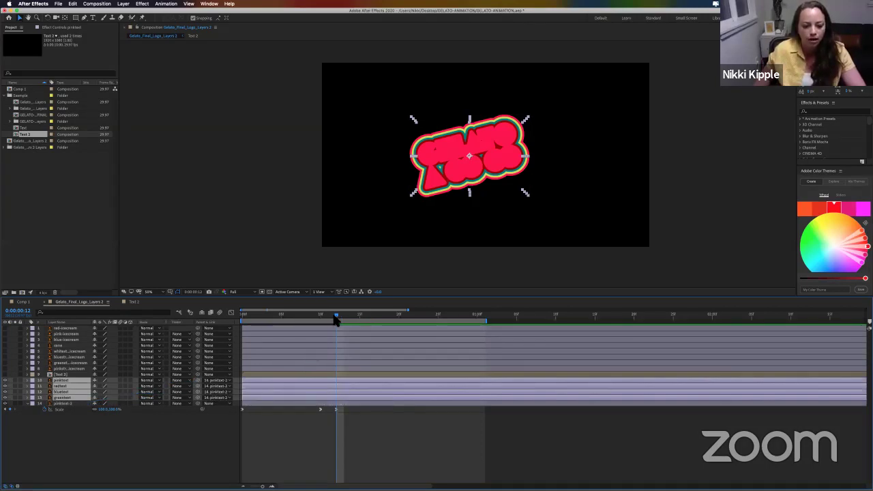
Step: Preview the parented backdrop layers scaling together from the first frame
left_click_drag(331, 318, 244, 324)
key("space")
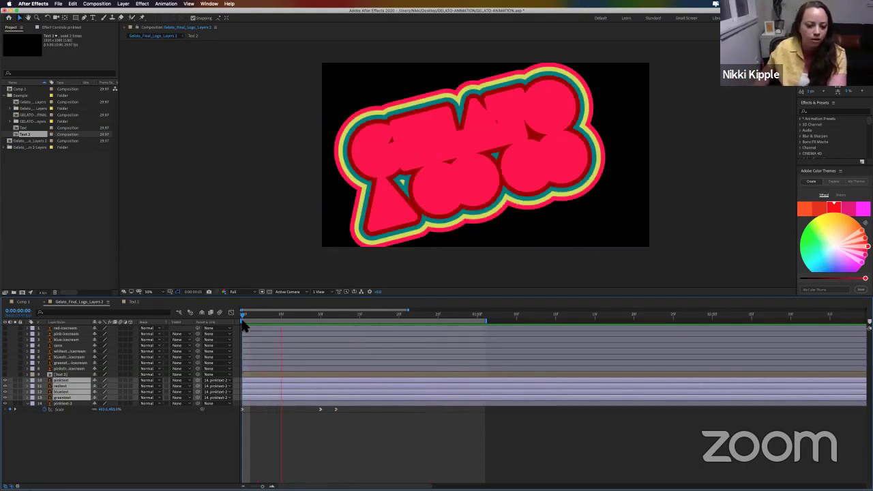
key("space")
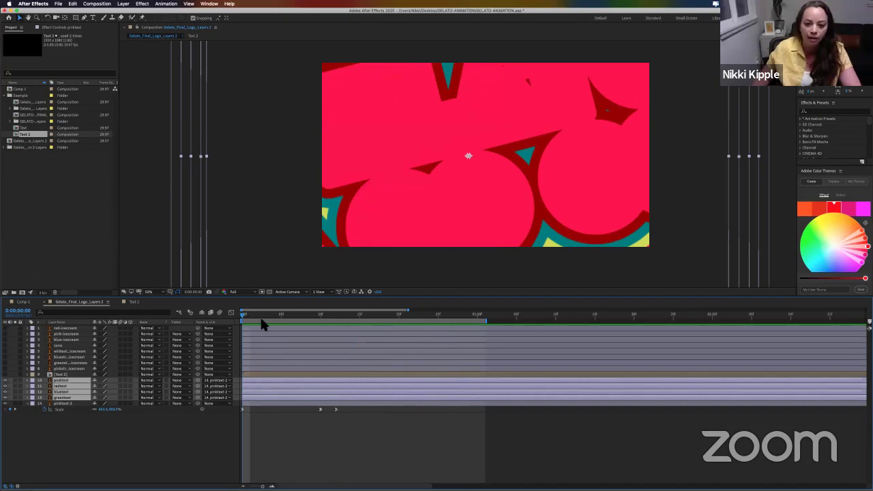
key("space")
key("space")
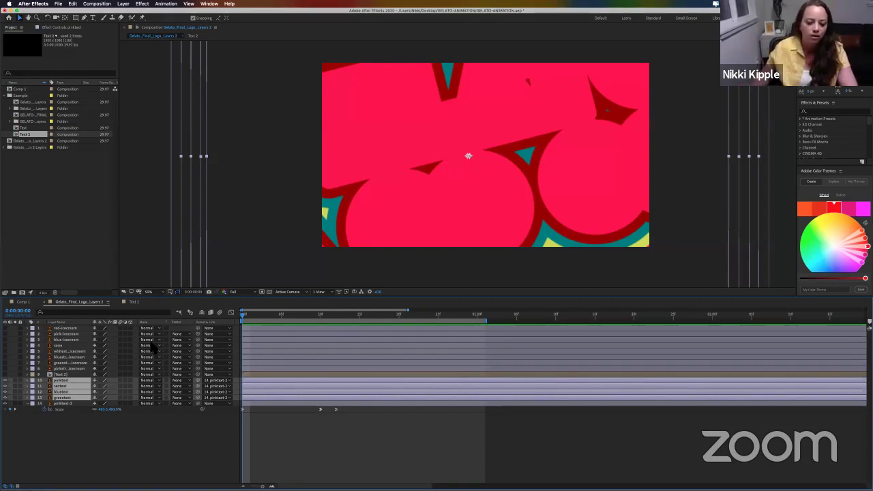
Step: Raise the first pinktext-2 Scale keyframe to about 1154% and turn on continuous rasterization for the five backdrop text layers
left_click(246, 427)
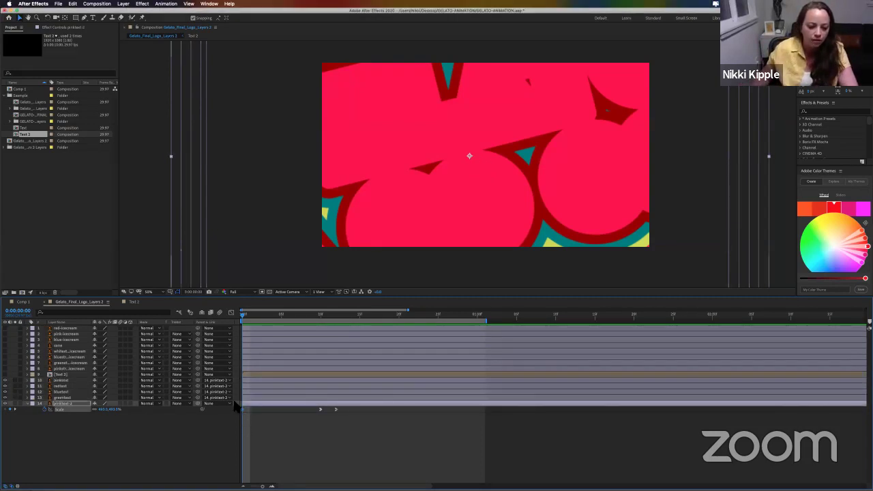
mouse_move(130, 411)
left_mouse_down()
mouse_move(139, 408)
mouse_move(115, 413)
left_mouse_up()
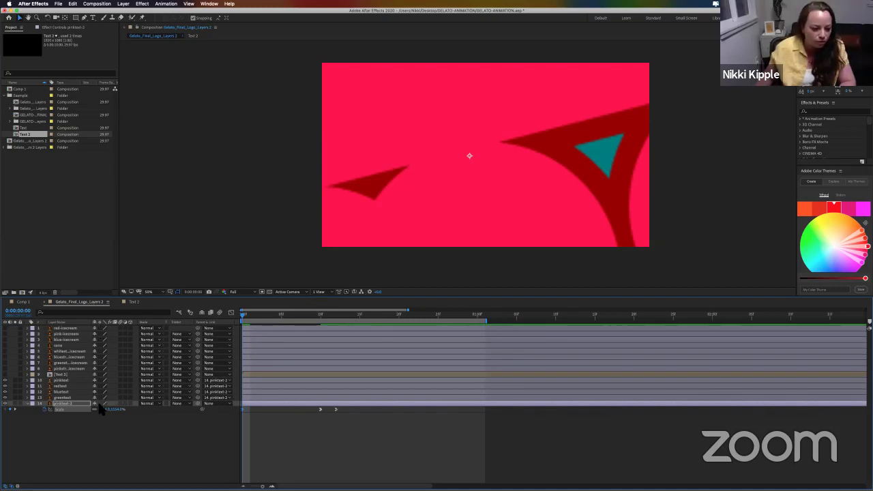
key("Return")
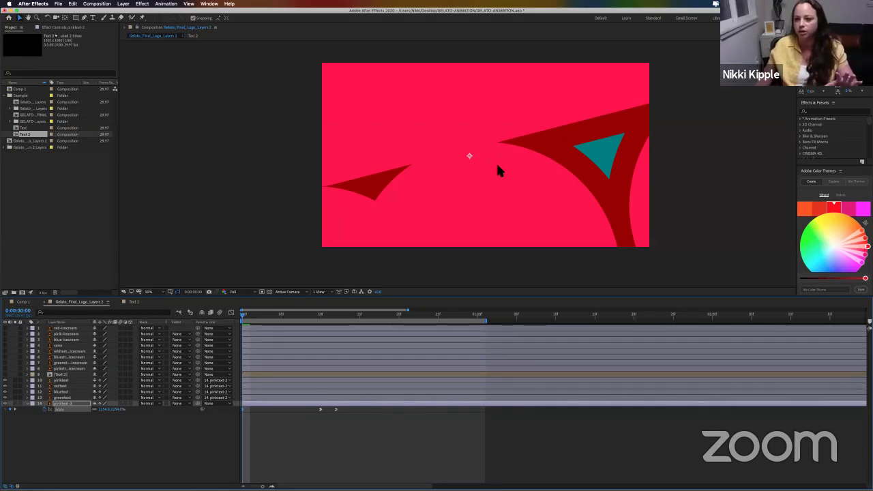
Step: Increase the first pinktext-2 Scale keyframe until solid pink fills the whole frame, and preview the animation
left_click_drag(123, 409, 368, 429)
left_click_drag(124, 408, 287, 423)
left_click_drag(114, 418, 269, 380)
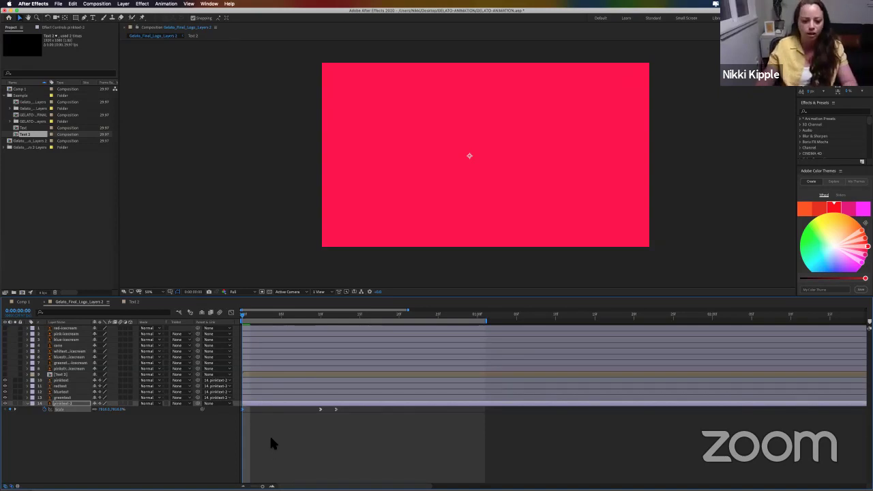
key("space")
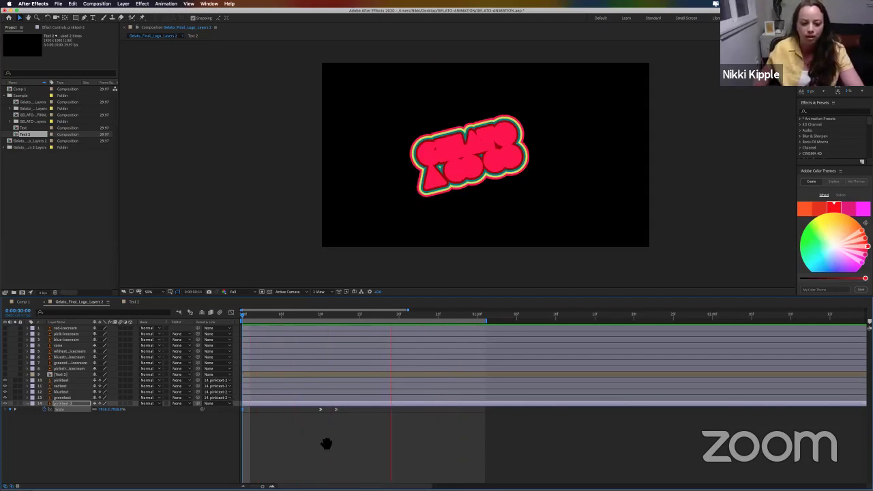
key("space")
Step: Move the 75% pinktext-2 Scale keyframe to 0:00:00:14 and the final 100% keyframe to 0:00:00:18, replaying the animation
mouse_move(343, 422)
left_mouse_down()
mouse_move(311, 409)
mouse_move(354, 415)
left_mouse_up()
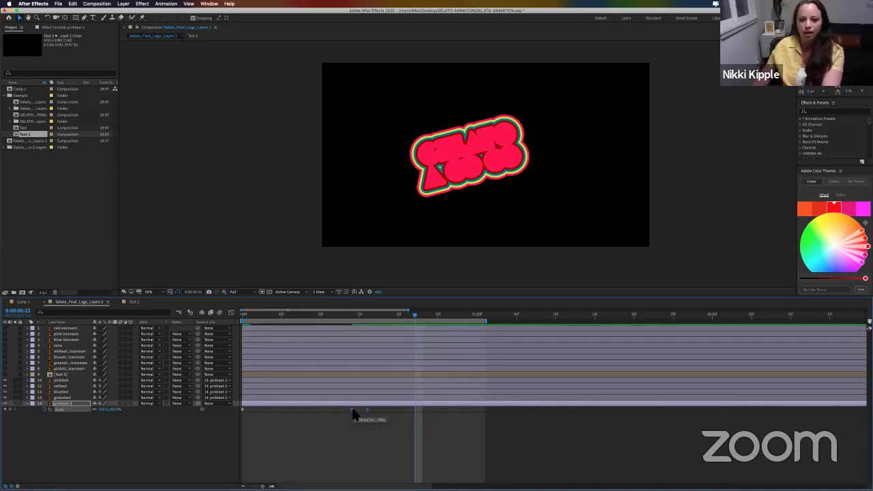
key("space")
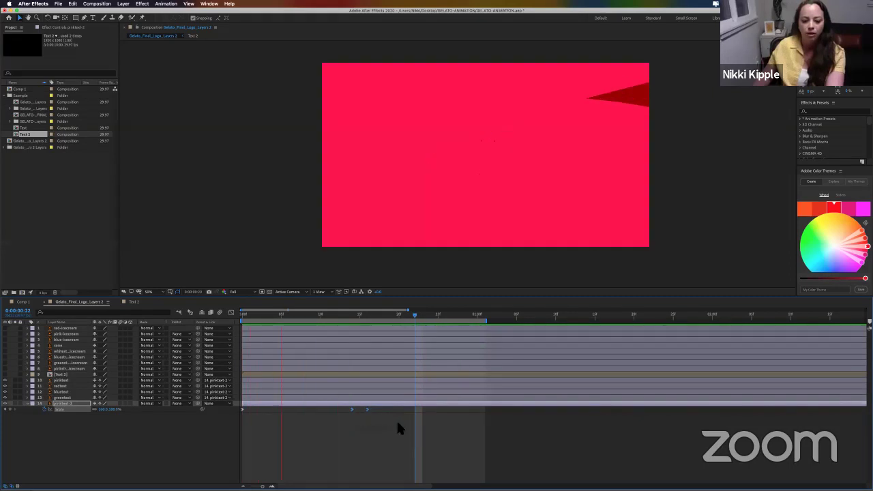
left_click(366, 422)
left_click_drag(367, 409, 381, 410)
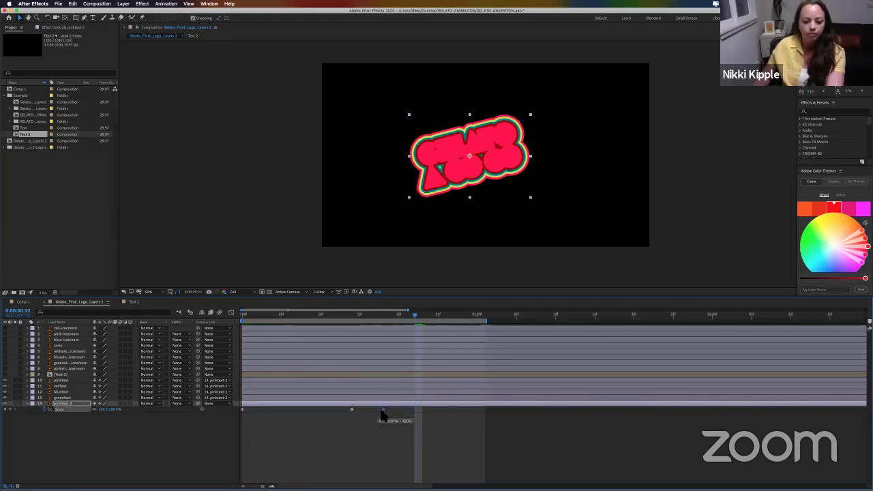
key("space")
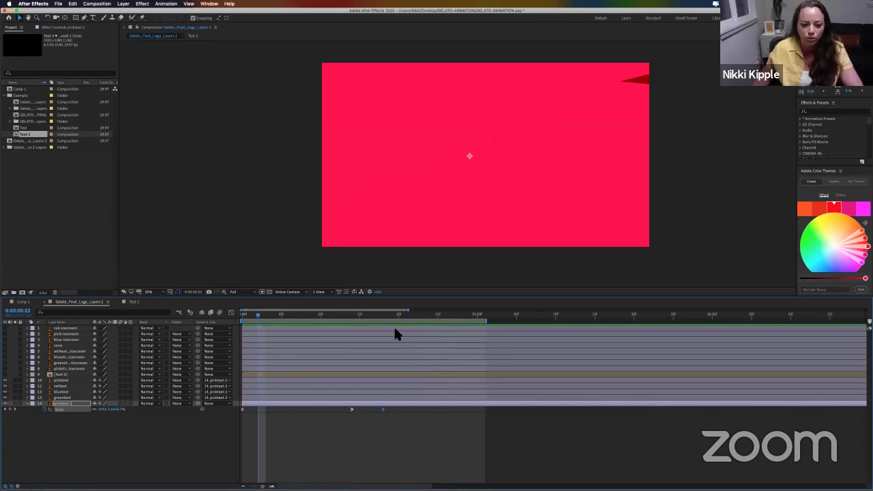
Step: Shift the Text 2 layer so it starts at 0:00:00:18, where the backdrop scaling ends, and preview the timing
left_click_drag(394, 315, 385, 320)
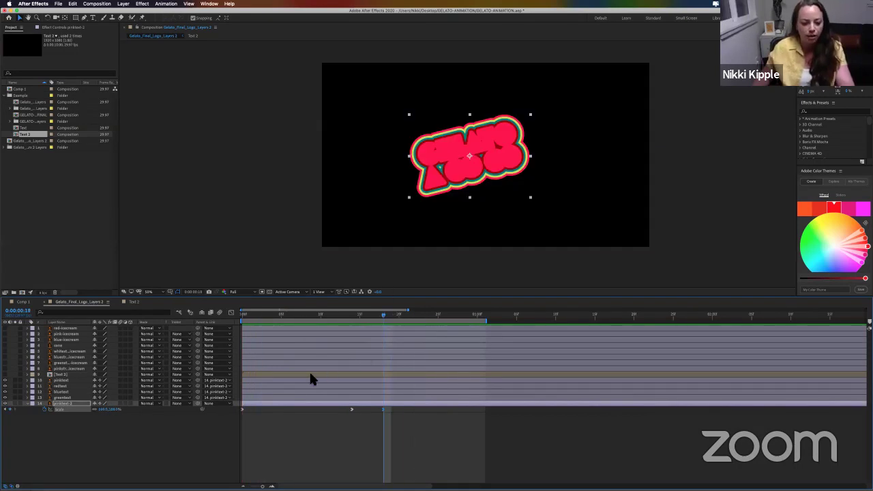
left_click(67, 375)
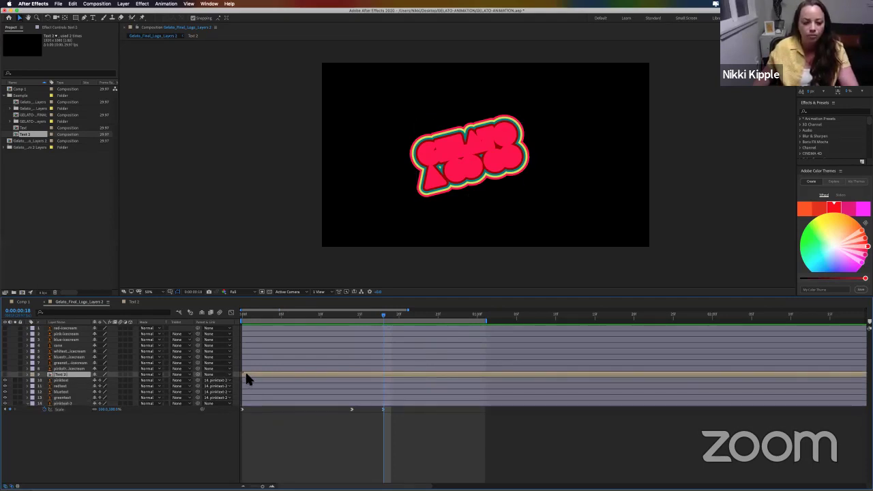
left_click_drag(250, 375, 388, 372)
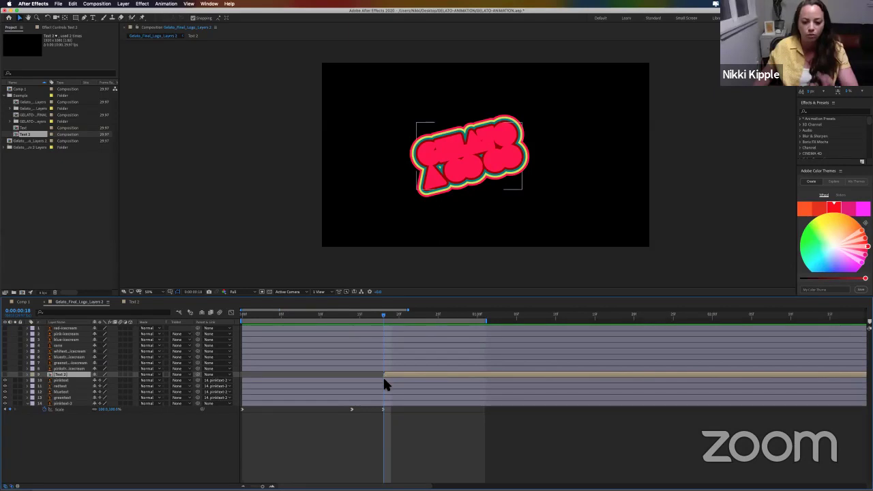
key("space")
key("space")
Step: Extend the work area's end to about 0:00:04:00
left_click_drag(485, 319, 816, 334)
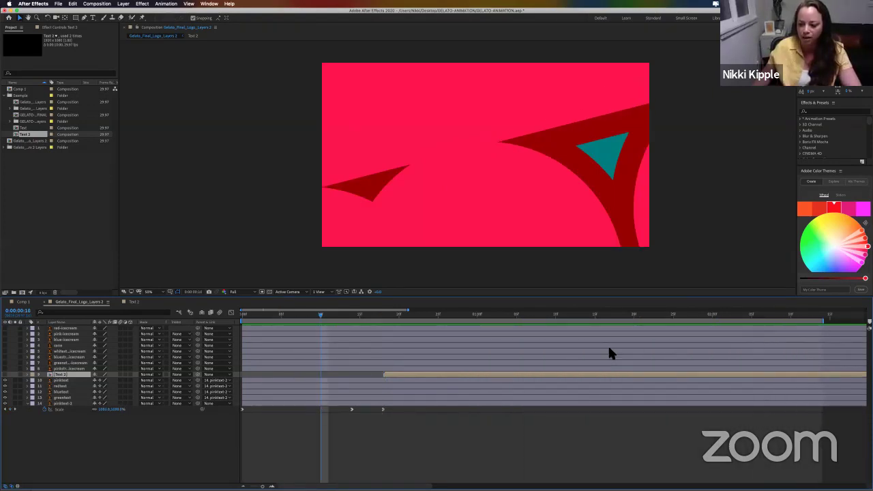
key("minus")
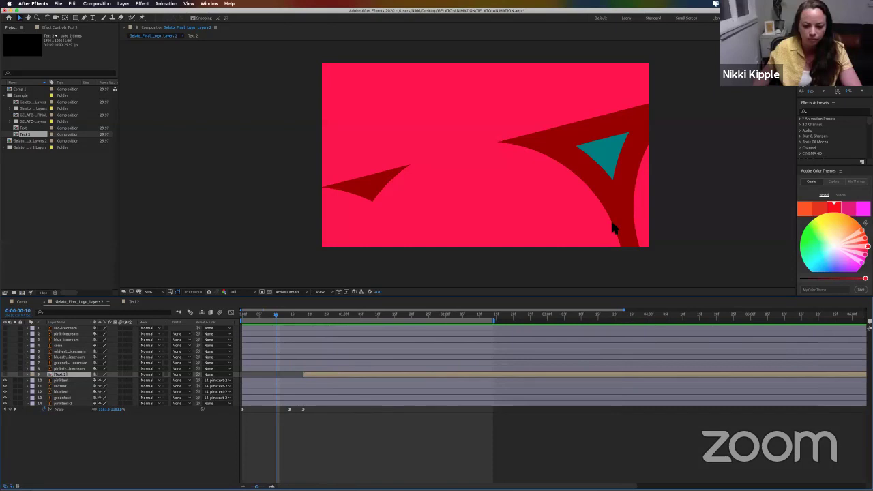
left_click_drag(618, 320, 653, 320)
Step: Make the Text 2 layer visible in the logo composition and preview the lettering appearing over the backdrops
key("space")
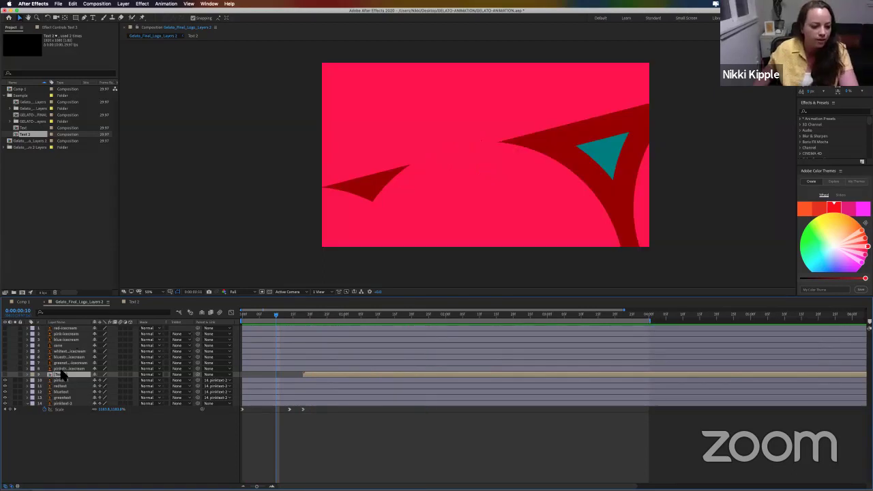
double_click(61, 374)
left_click(79, 301)
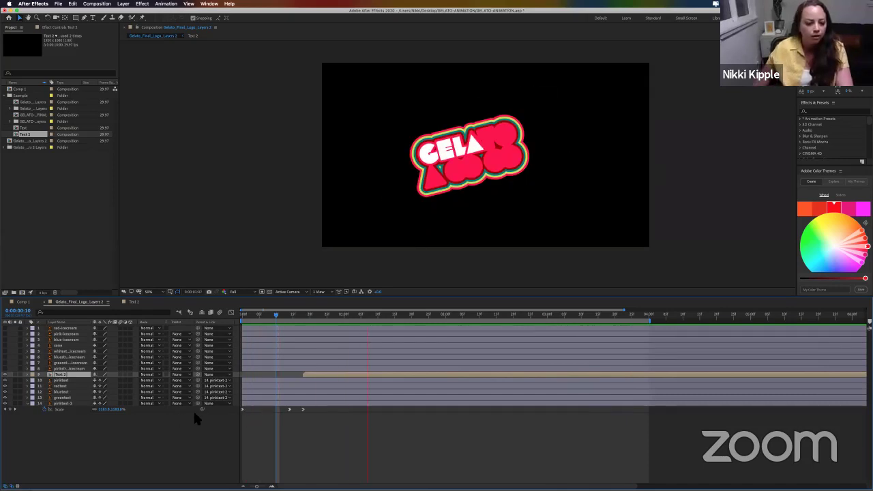
key("space")
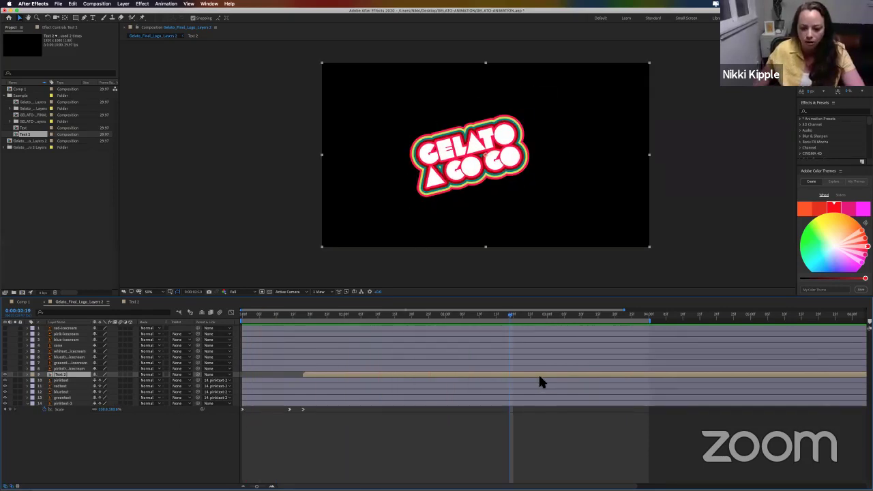
Step: Go to 0:00:02:15 and show the three ice cream scoop layers and the cone, keeping their backdrop layers hidden
left_click_drag(540, 318, 494, 322)
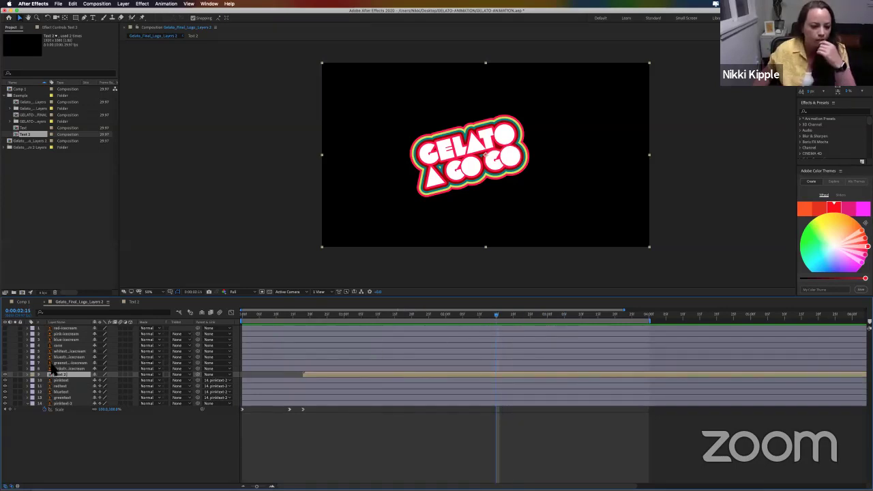
left_click_drag(5, 368, 7, 333)
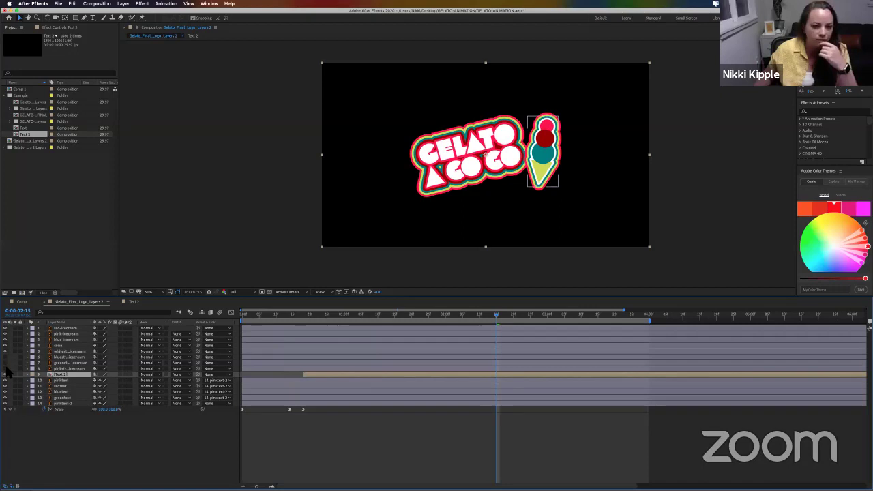
left_click(6, 374)
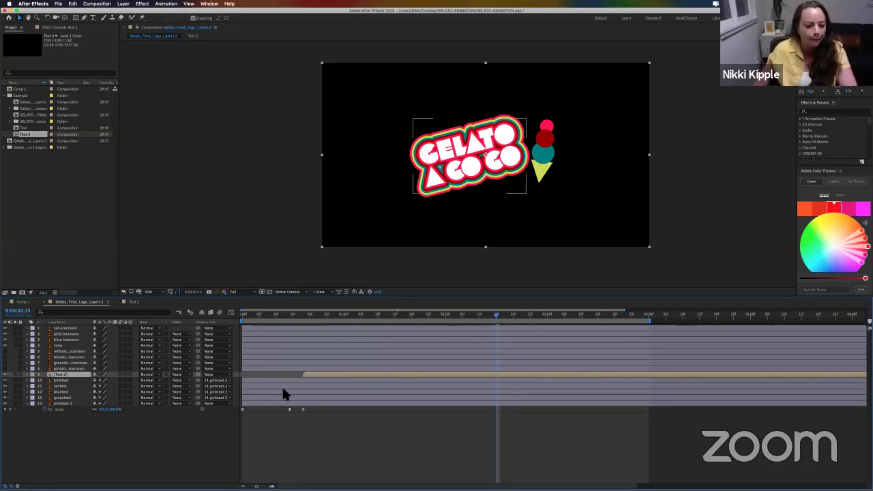
Step: Keyframe the cone's Position from about 1210, 1175 below the frame at 0:00:02:15 to its logo position at 0:00:02:25
left_click(59, 345)
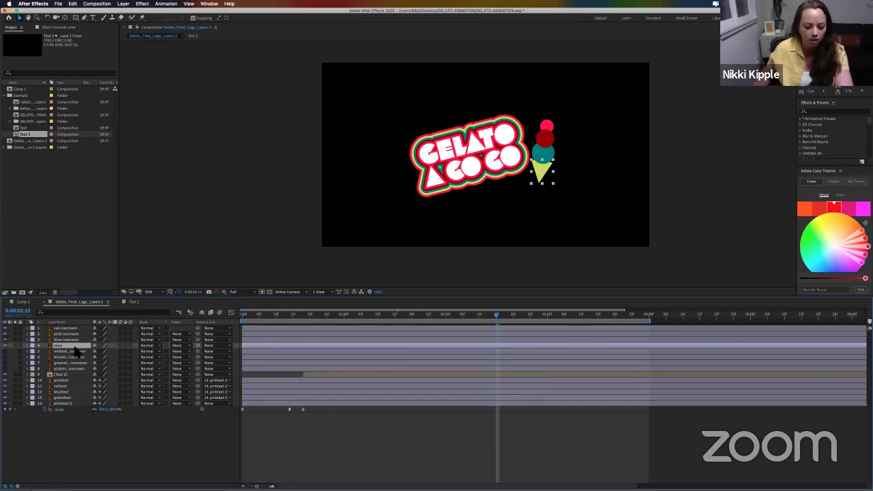
key("p")
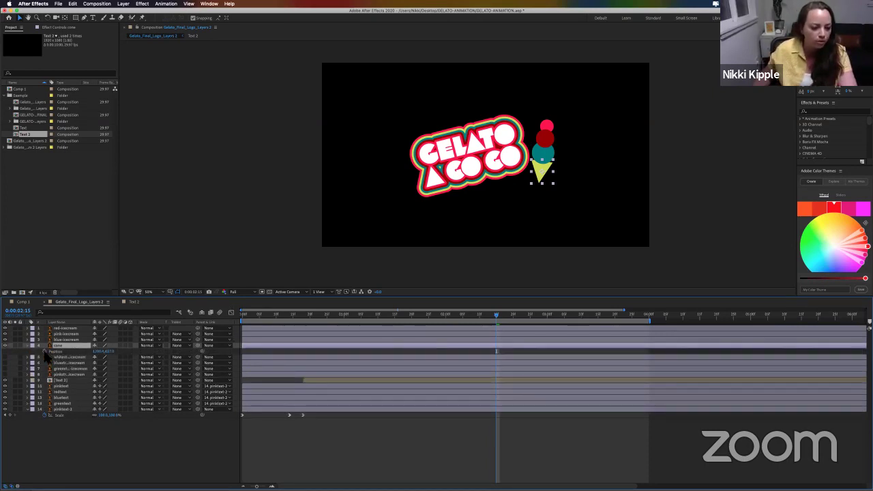
left_click(45, 352)
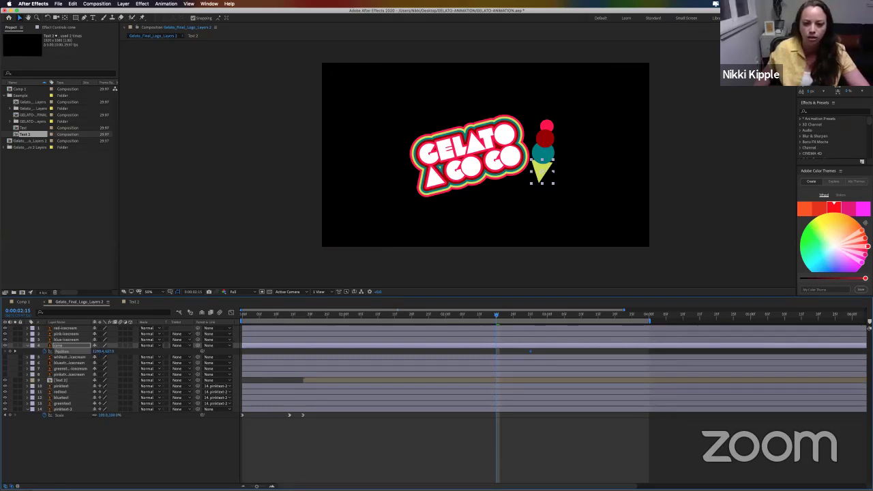
left_click_drag(101, 351, 109, 351)
left_click_drag(539, 179, 538, 263)
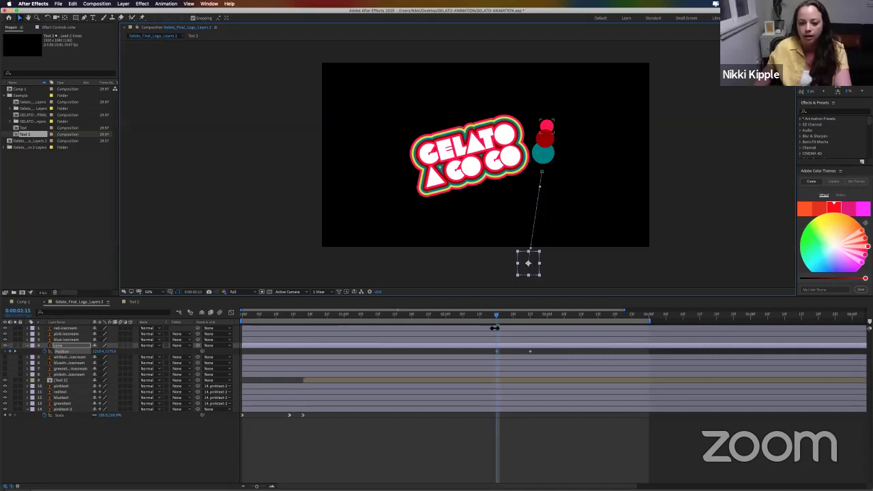
left_click_drag(501, 318, 530, 320)
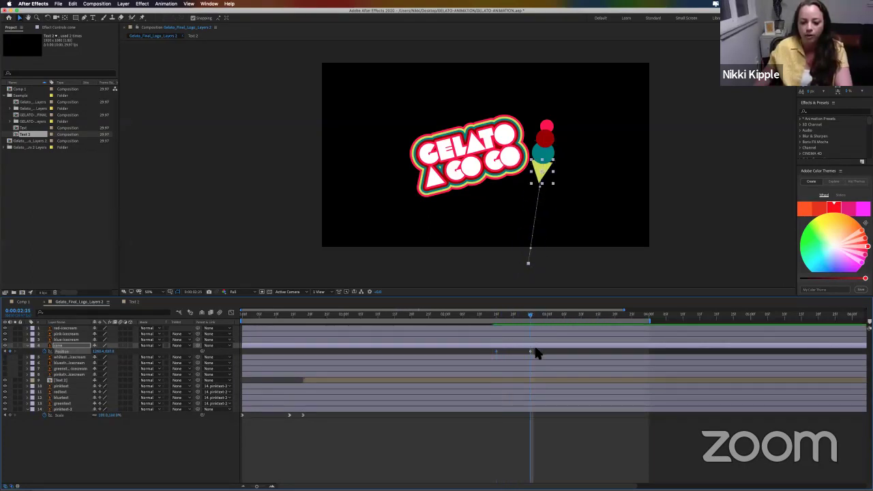
Step: Apply Easy Ease to both cone Position keyframes and inspect the resulting speed curve in the Graph Editor
right_click(497, 353)
mouse_move(529, 430)
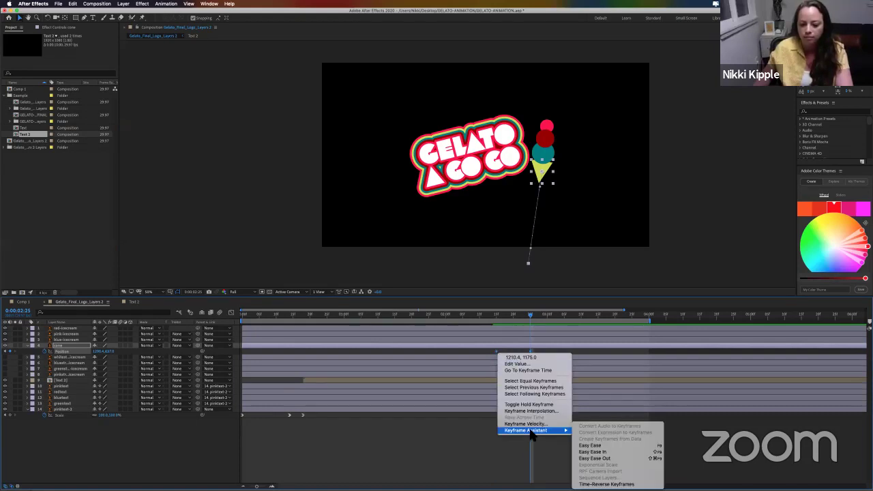
left_click(600, 451)
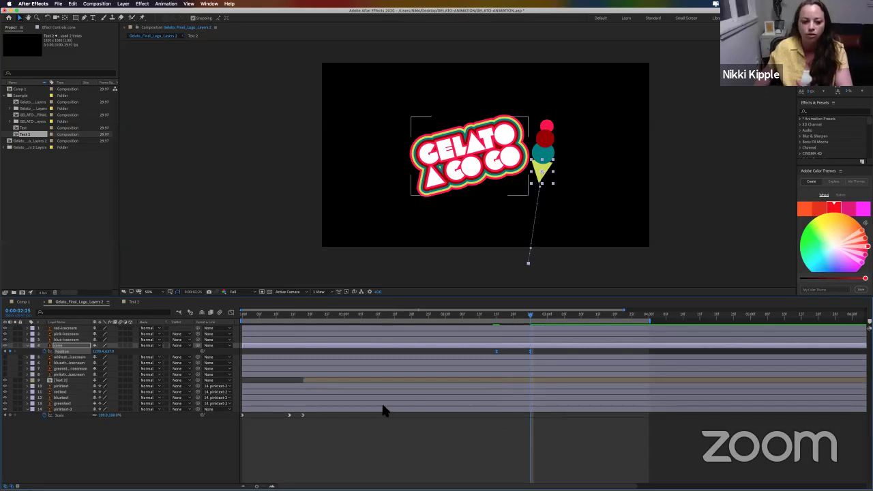
left_click(231, 312)
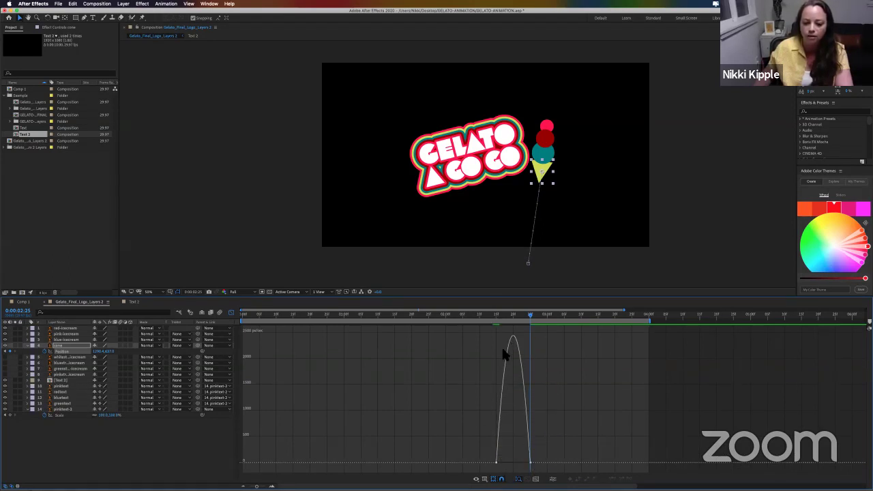
mouse_move(534, 321)
left_mouse_down()
mouse_move(503, 317)
mouse_move(525, 322)
left_mouse_up()
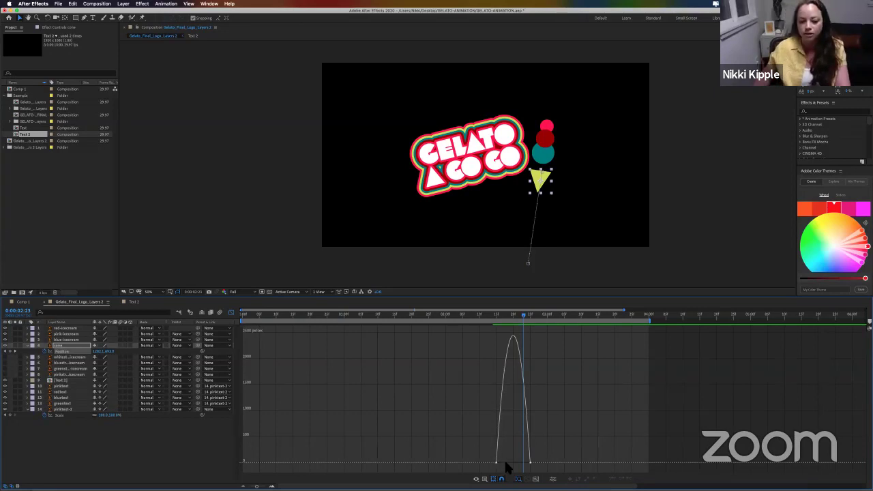
left_click(231, 313)
Step: Preview the cone's entrance and move its final Position keyframe to 0:00:02:22
left_click_drag(523, 320, 501, 320)
key("space")
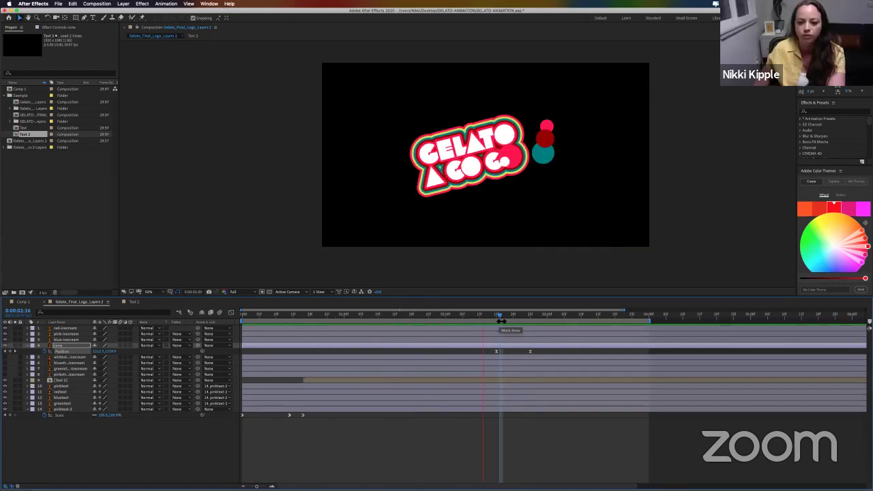
key("space")
left_click_drag(527, 317, 520, 317)
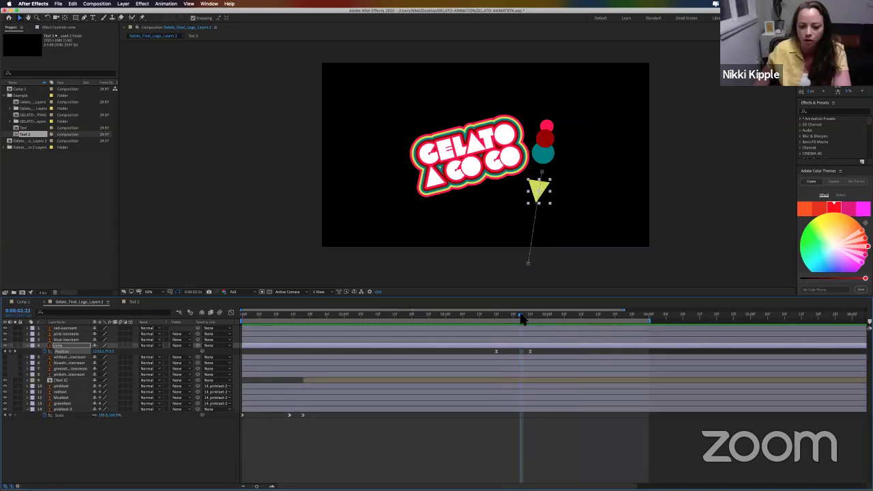
left_click_drag(528, 352, 519, 351)
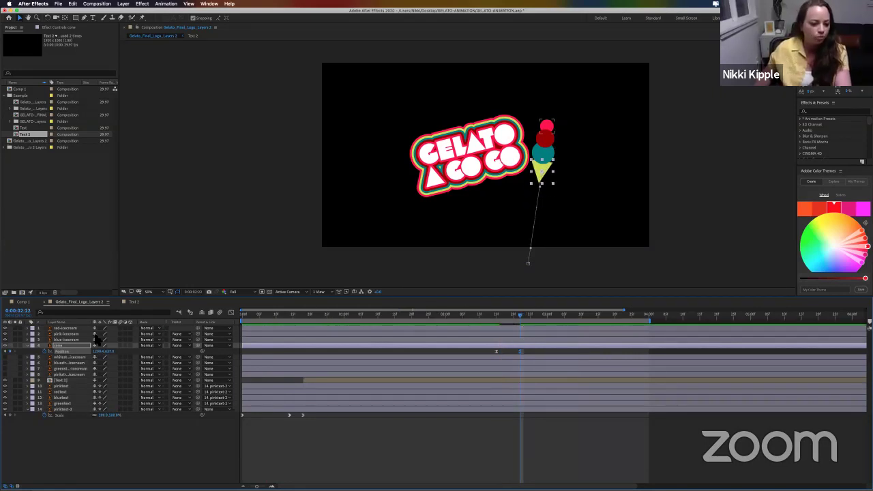
Step: Keyframe blue-icecream's Position from above the frame at 0:00:02:15 to its place on the cone at 0:00:02:22
left_click(63, 339)
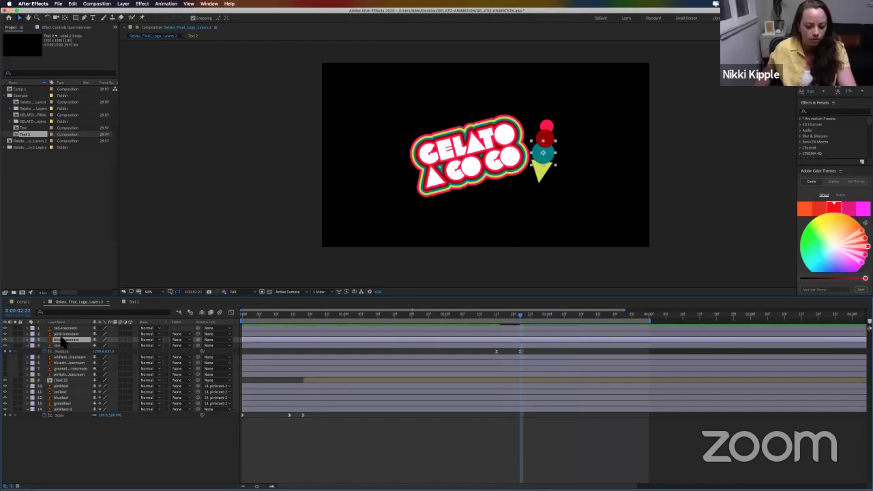
key("p")
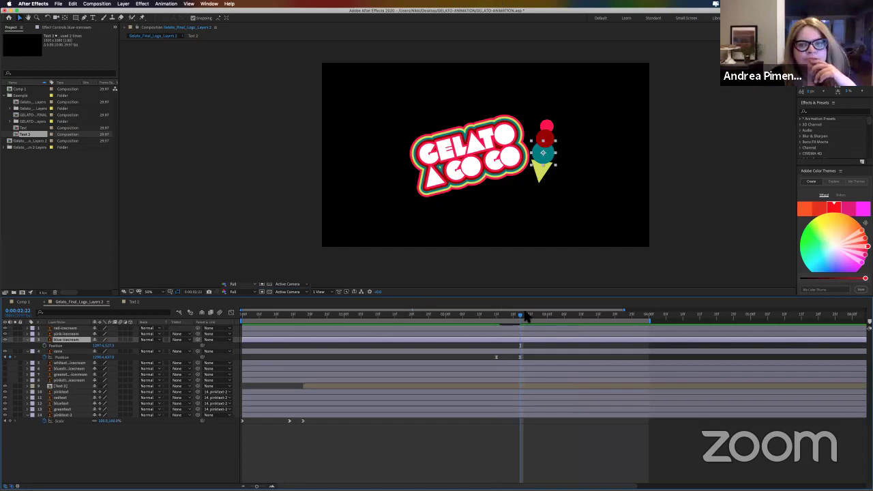
mouse_move(522, 317)
left_mouse_down()
mouse_move(495, 322)
mouse_move(520, 321)
left_mouse_up()
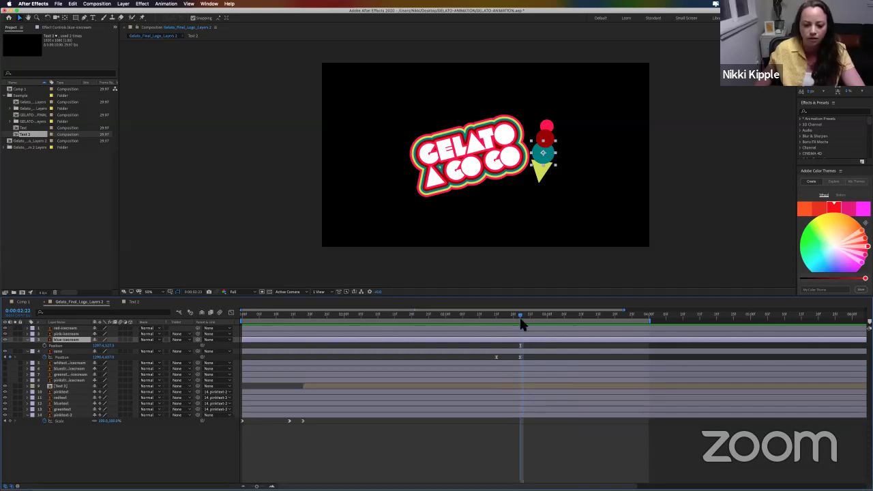
left_click(519, 357)
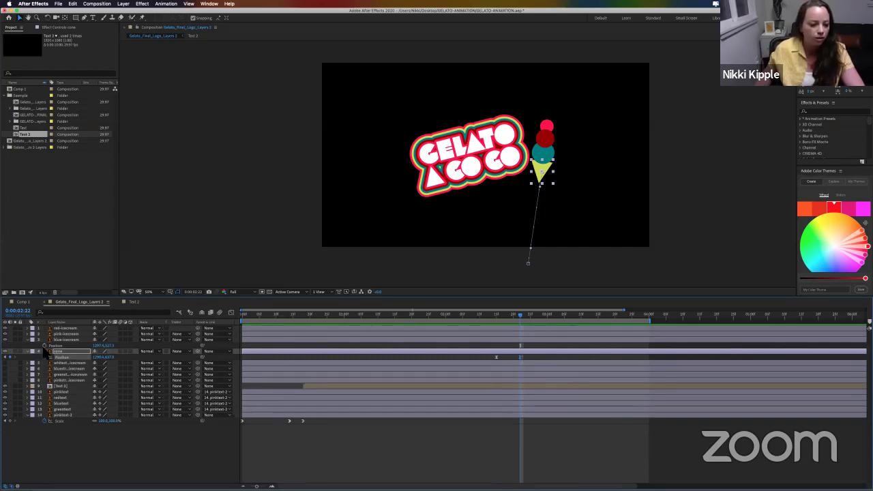
left_click(63, 339)
key("p")
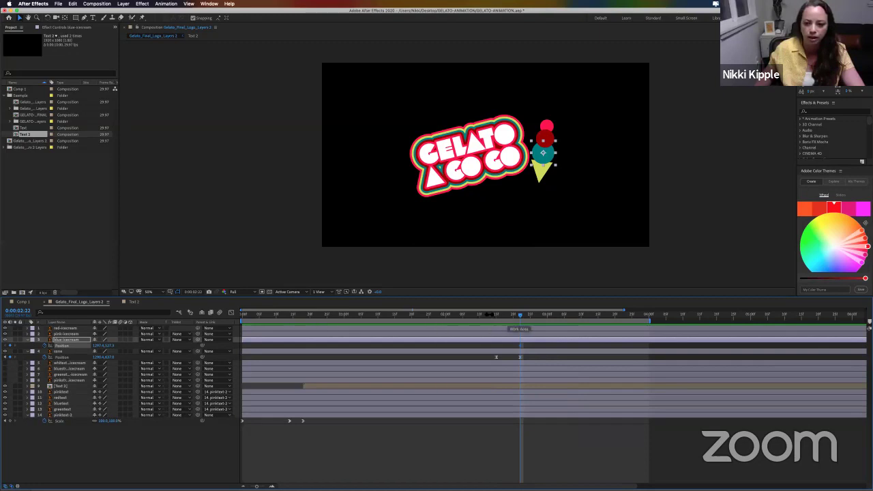
left_click_drag(520, 315, 498, 318)
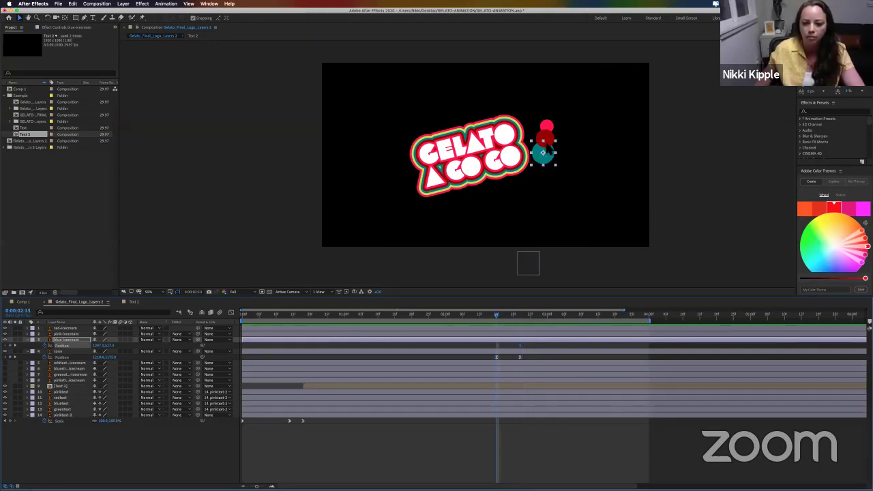
left_click_drag(543, 152, 571, 48)
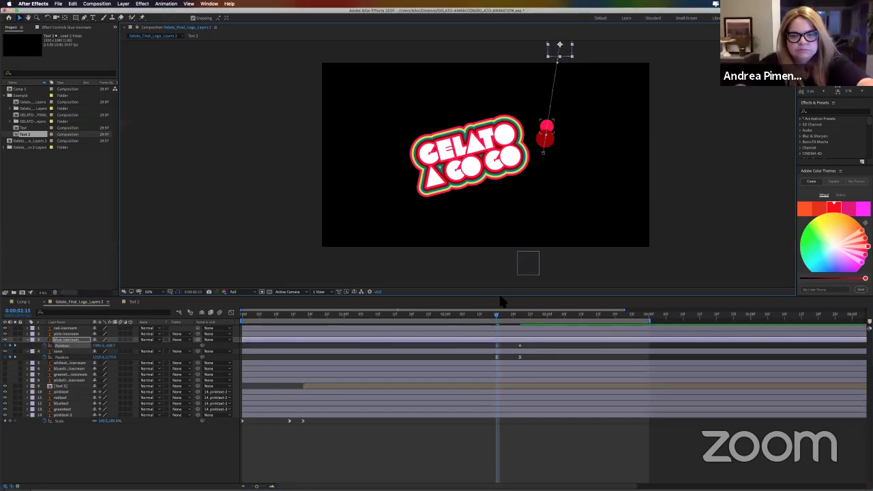
Step: Apply Easy Ease to both blue-icecream Position keyframes
right_click(496, 347)
mouse_move(539, 425)
left_click(604, 443)
Step: Reorder red-icecream directly beneath pink-icecream and add a Position keyframe for red-icecream at 0:00:02:22
left_click_drag(504, 322, 520, 333)
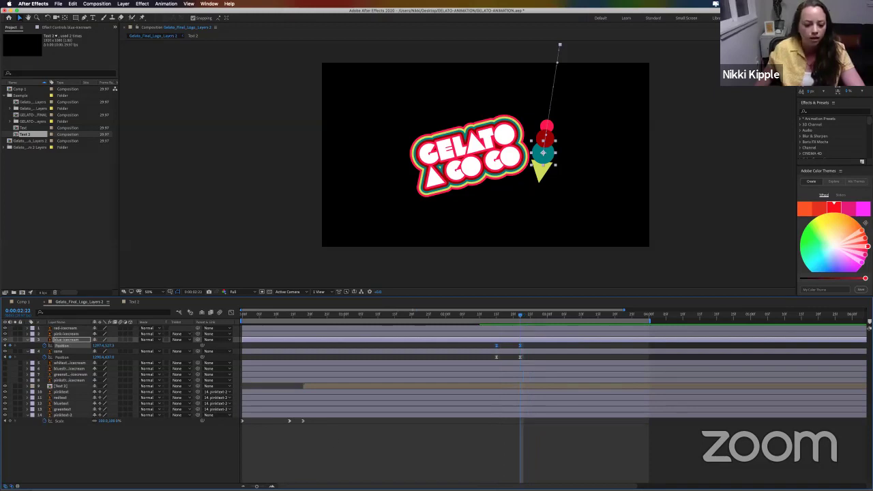
left_click_drag(256, 485, 261, 485)
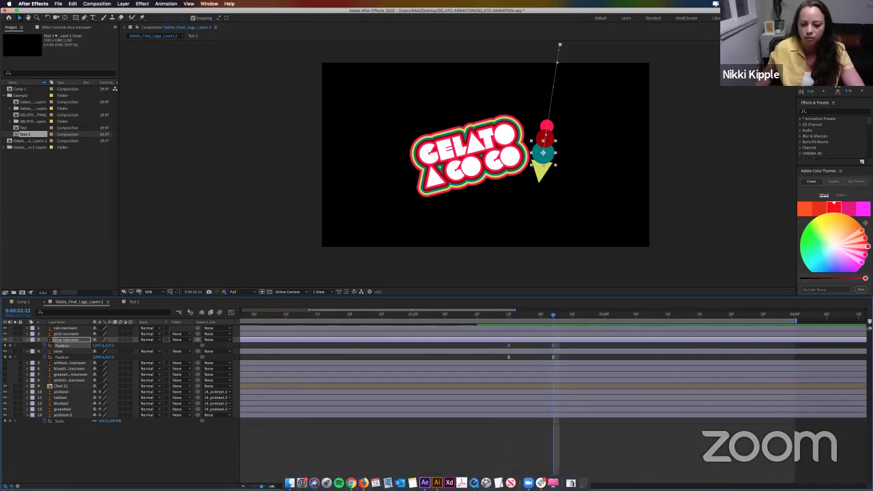
left_click(66, 333)
left_click(65, 328)
left_click_drag(71, 346, 68, 337)
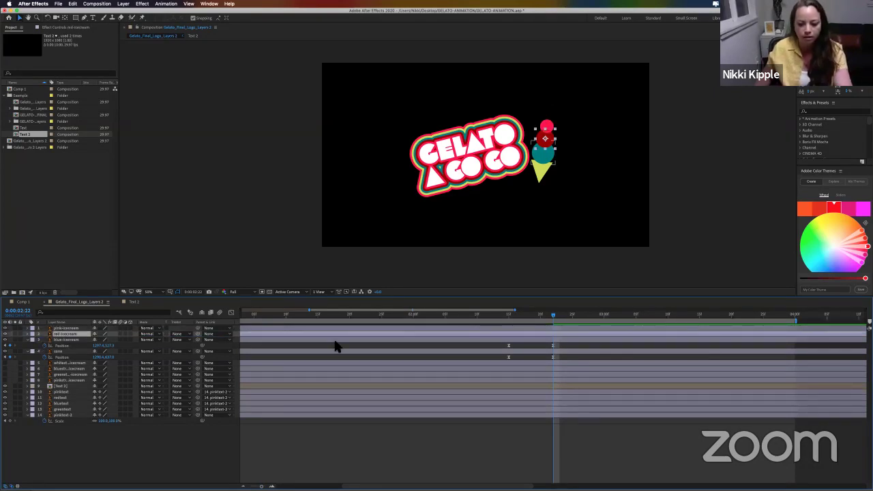
key("p")
left_click(60, 339)
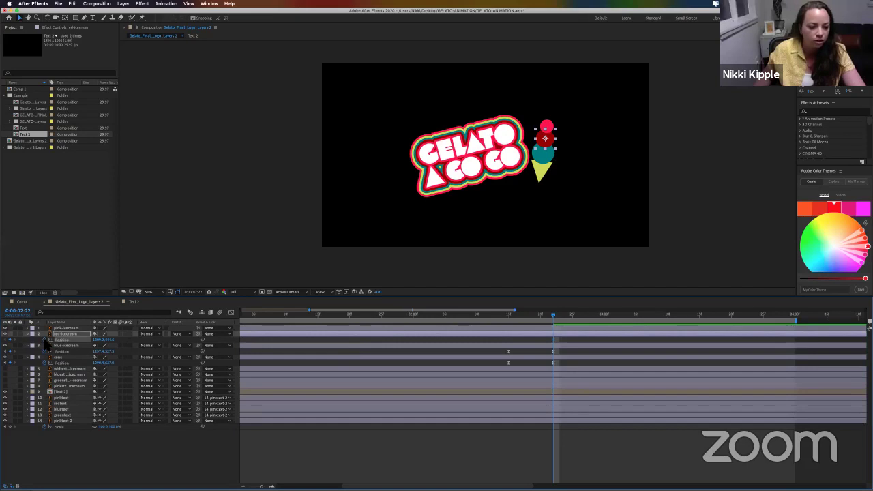
mouse_move(553, 346)
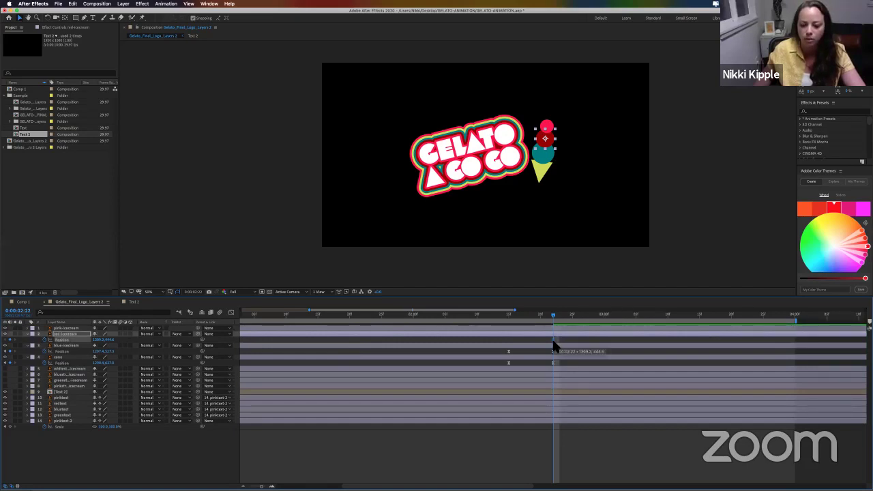
Step: Keyframe red-icecream's Position from above the frame at 0:00:02:22 to its place on the blue scoop at 0:00:02:28
left_click_drag(554, 347, 604, 344)
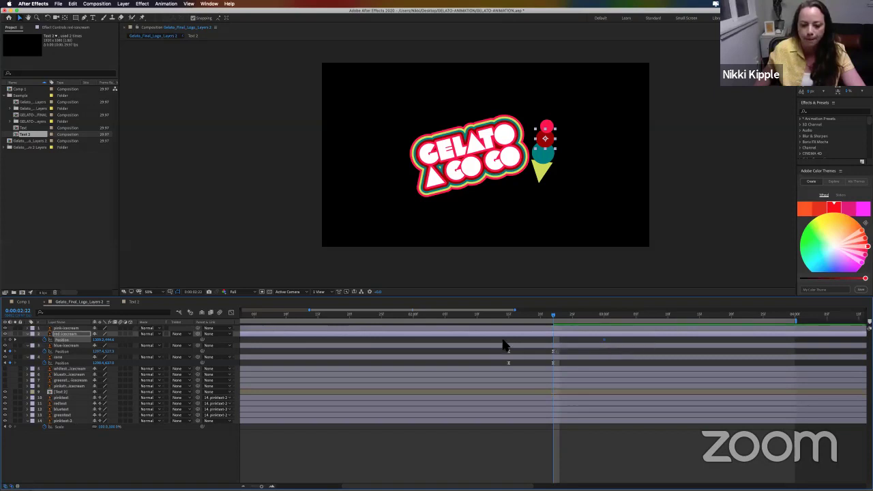
left_click_drag(546, 138, 565, 57)
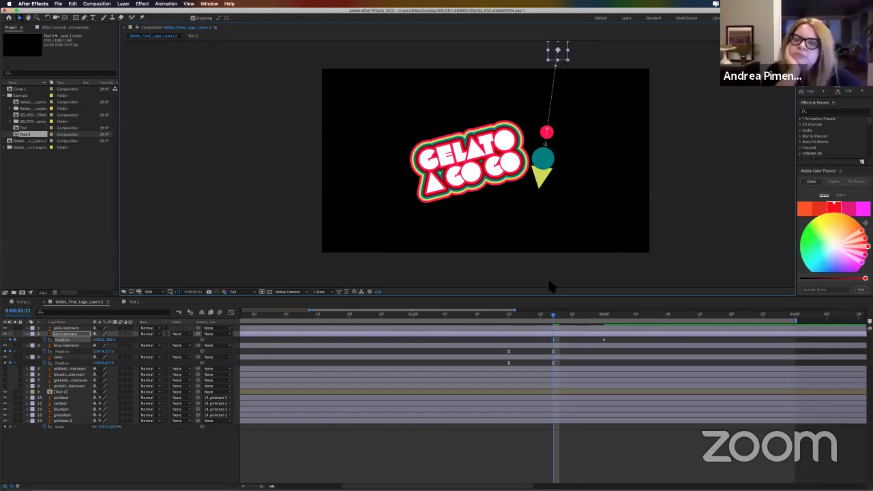
left_click_drag(553, 317, 591, 340)
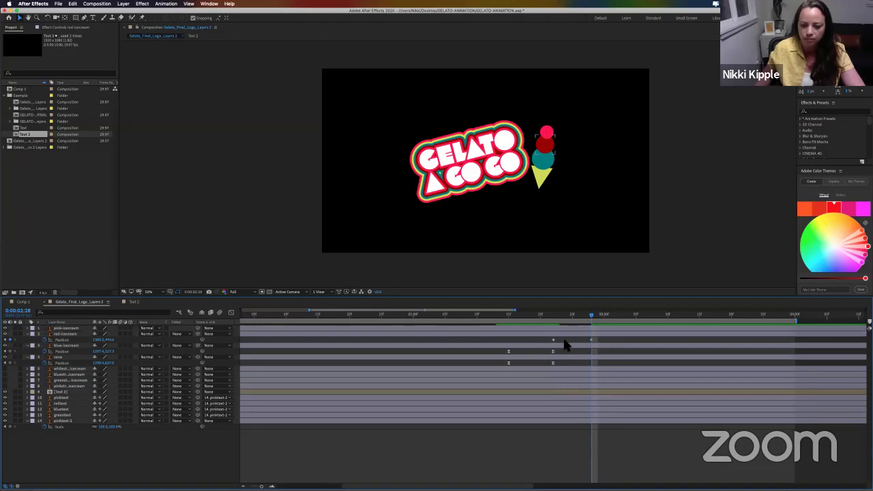
Step: Apply Easy Ease to both red-icecream Position keyframes
scroll(554, 342, "left", 2)
left_click(633, 341)
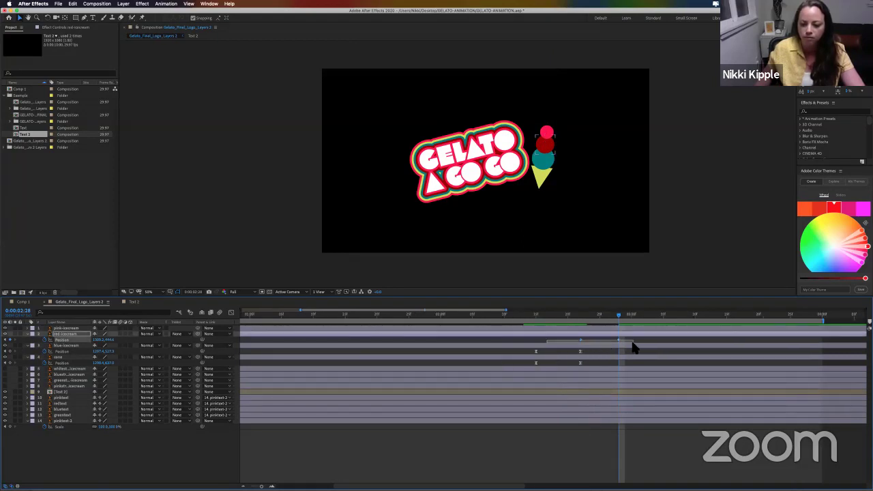
right_click(619, 340)
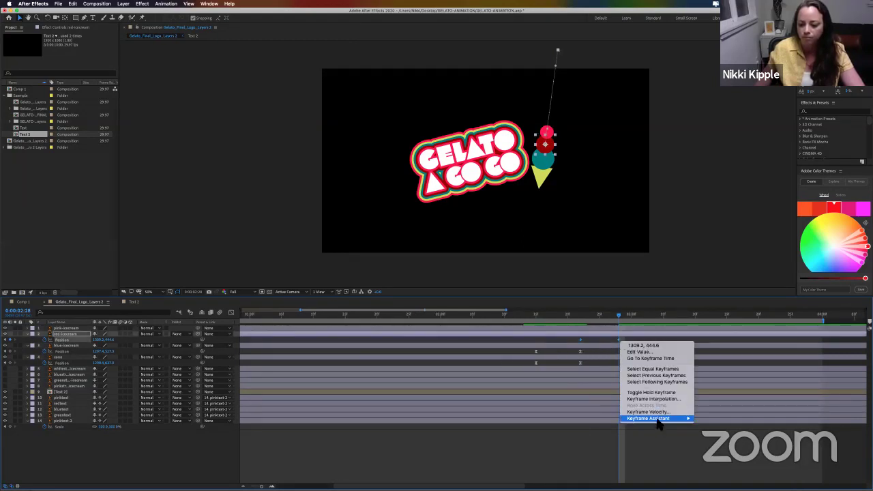
mouse_move(659, 419)
left_click(725, 441)
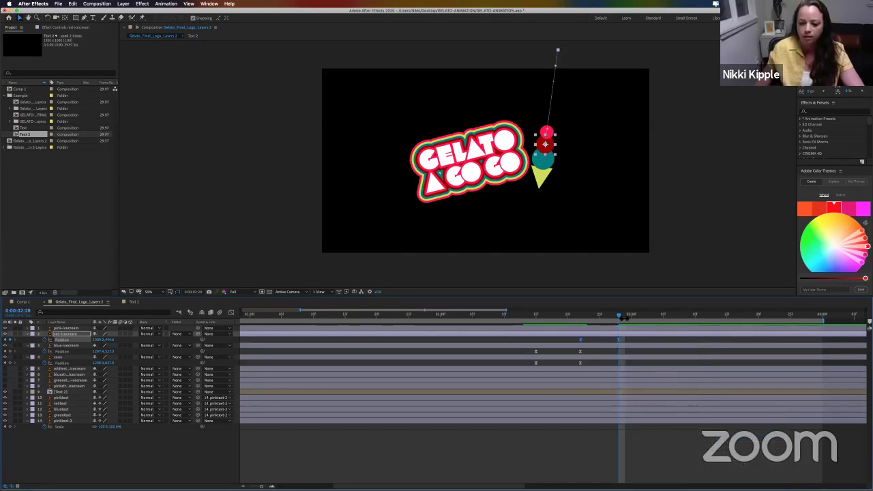
Step: Keyframe pink-icecream's Position from above the frame at 0:00:02:28 to its place on the red scoop at 0:00:03:03
left_click(63, 328)
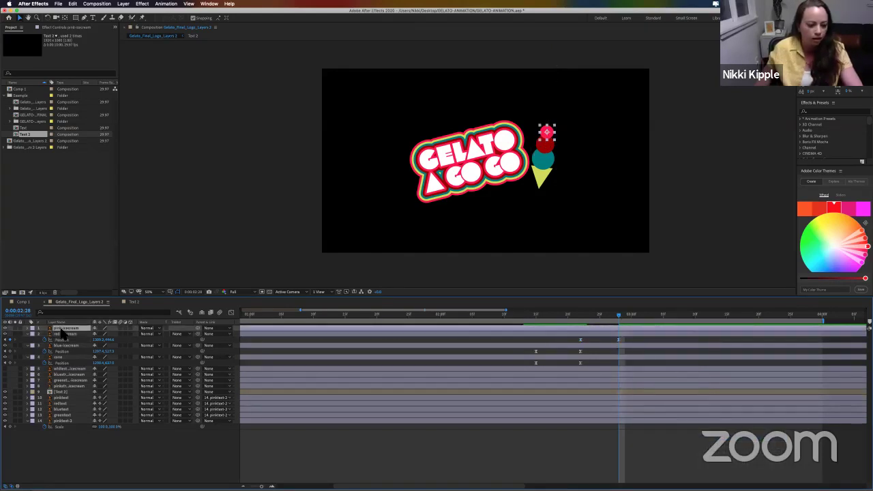
key("p")
left_click(60, 333)
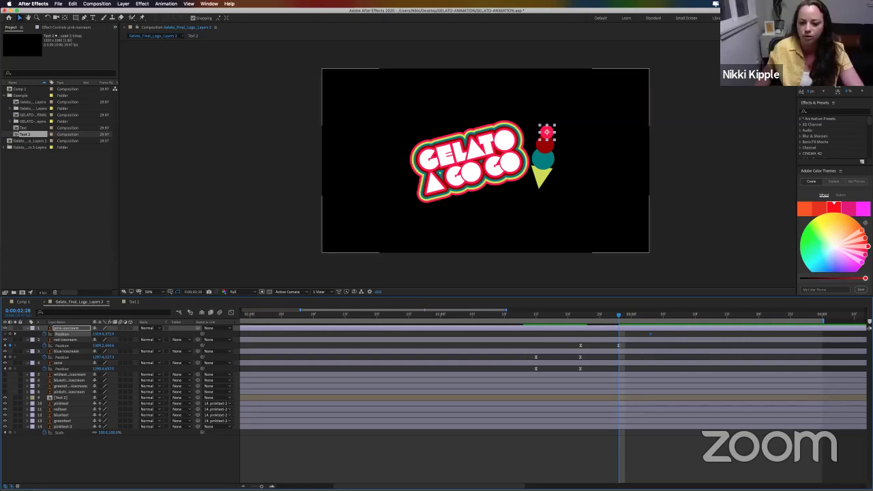
left_click_drag(546, 131, 557, 53)
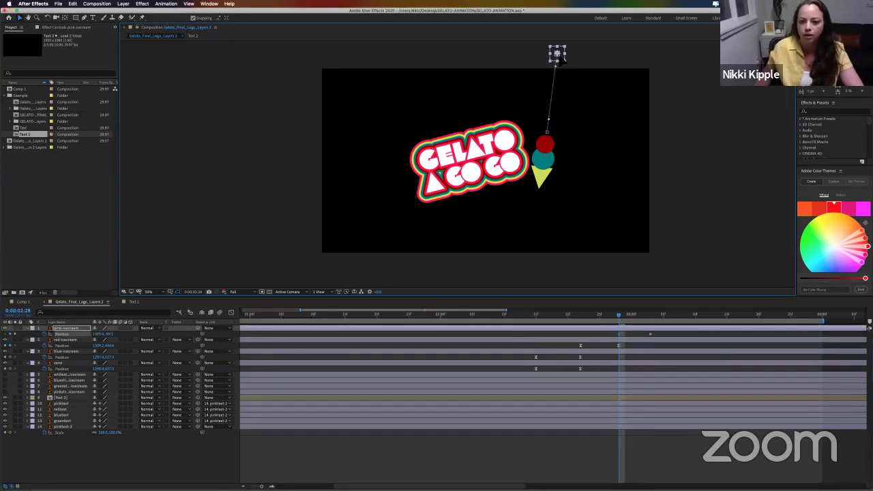
Step: Apply Easy Ease to both pink-icecream Position keyframes
left_click_drag(652, 337, 617, 338)
right_click(618, 339)
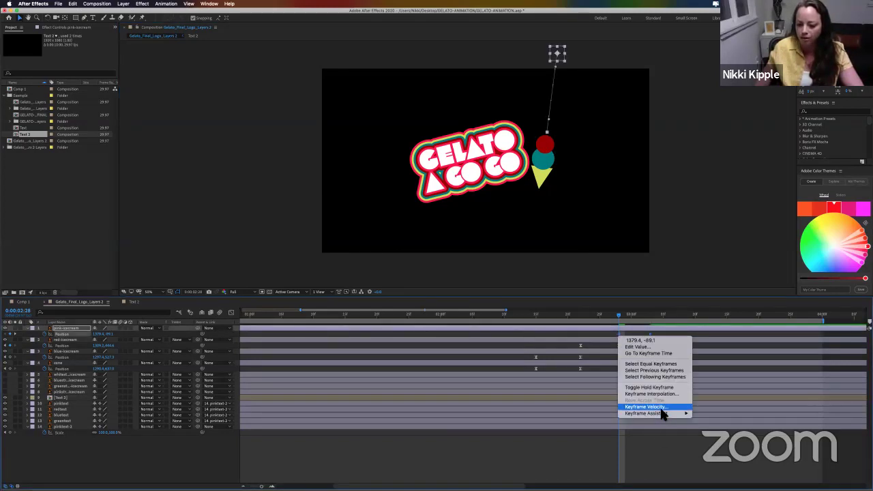
mouse_move(663, 416)
left_click(711, 433)
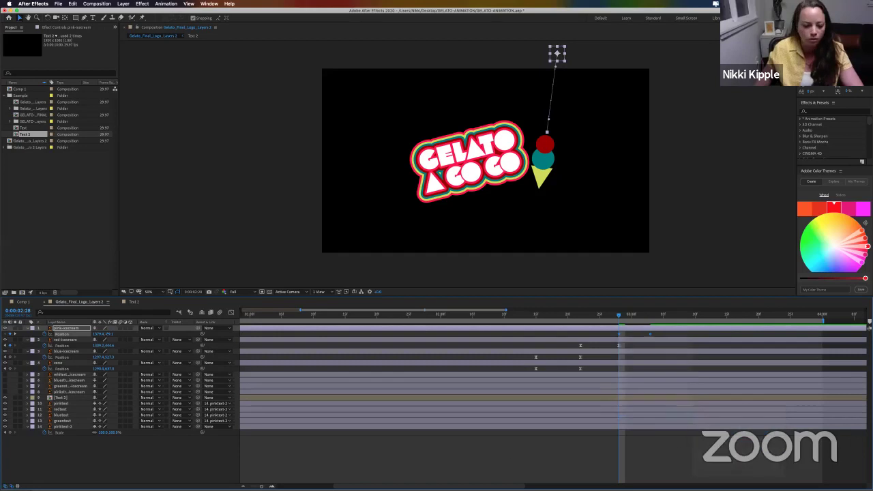
Step: Preview the scoop animation and move the final Position keyframes of red-icecream to 0:00:03:00 and pink-icecream to 0:00:03:06
key("minus")
key("minus")
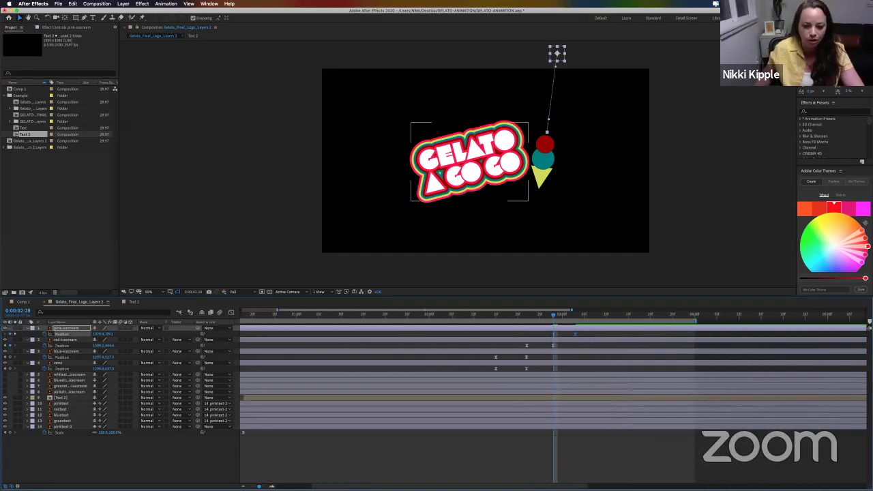
key("minus")
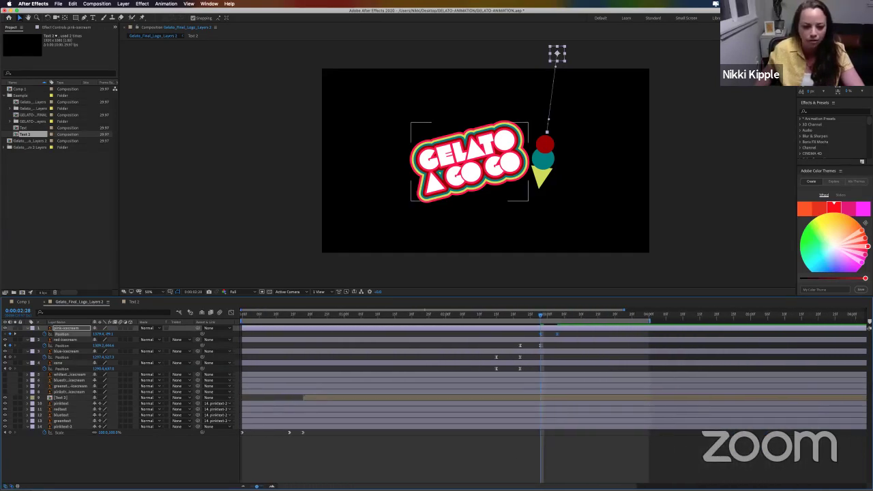
key("space")
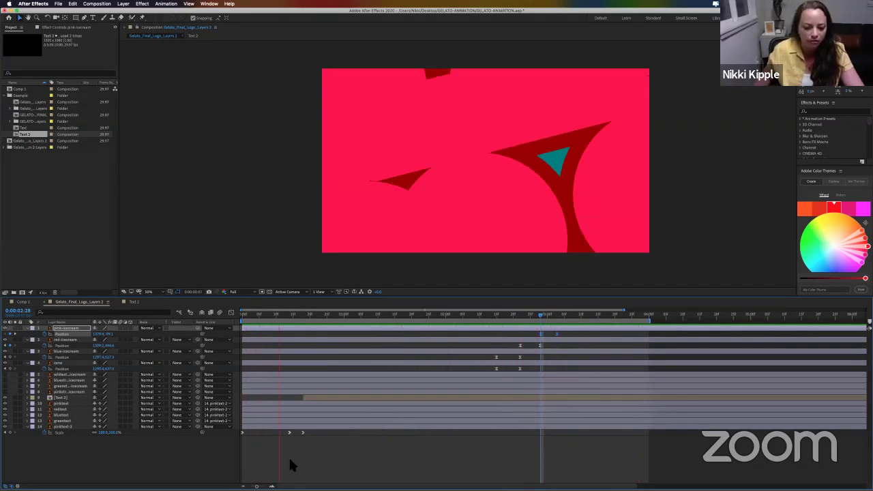
key("space")
left_click(544, 349)
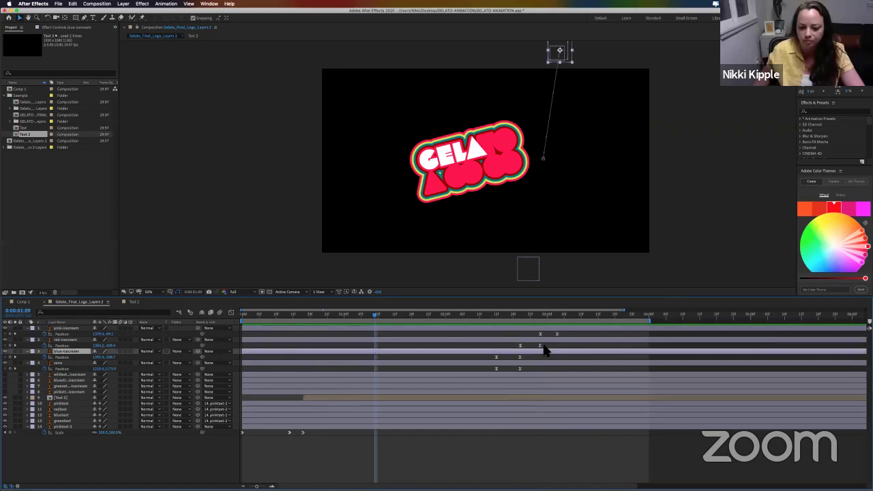
left_click_drag(540, 346, 564, 334)
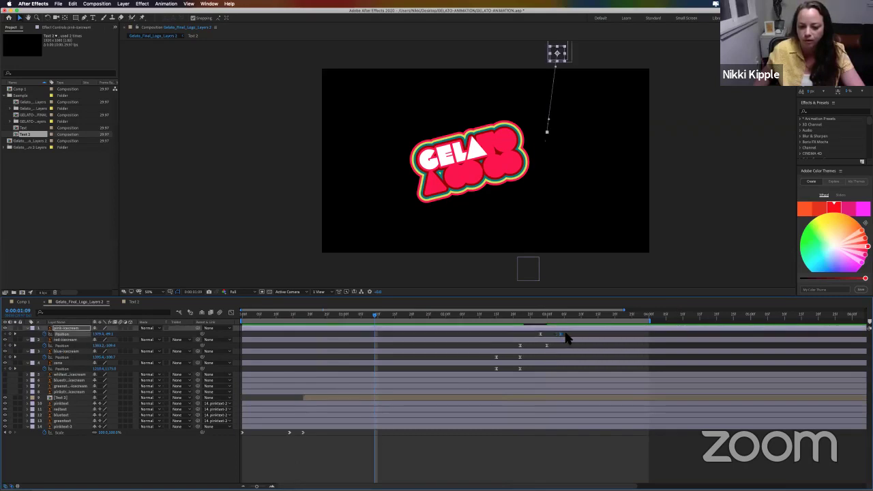
key("space")
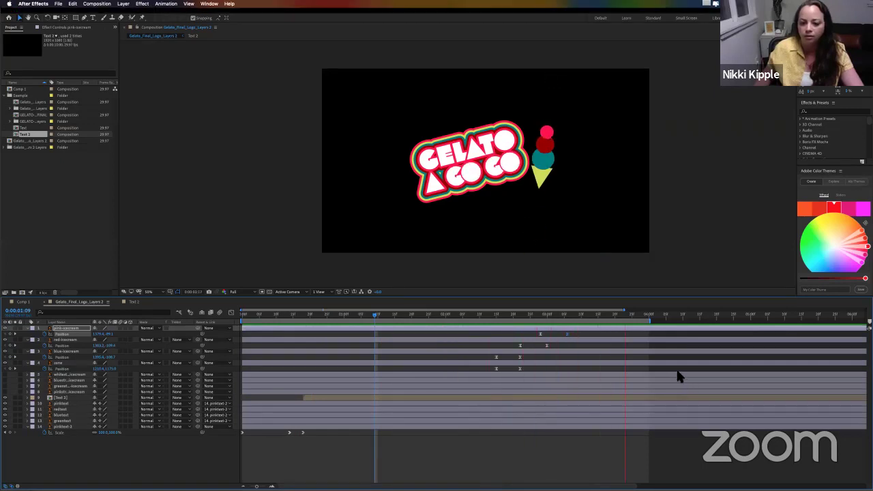
left_click(522, 347)
left_click(585, 335)
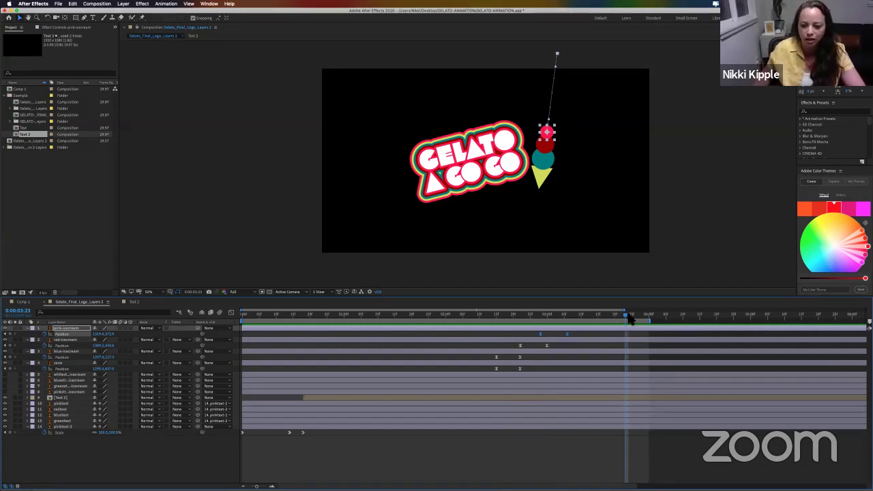
Step: Show the four ice cream stroke layers and parent whitestroke-icecream, bluestroke-icecream and greenstroke-icecream to pinkstroke-icecream
left_click_drag(625, 315, 571, 345)
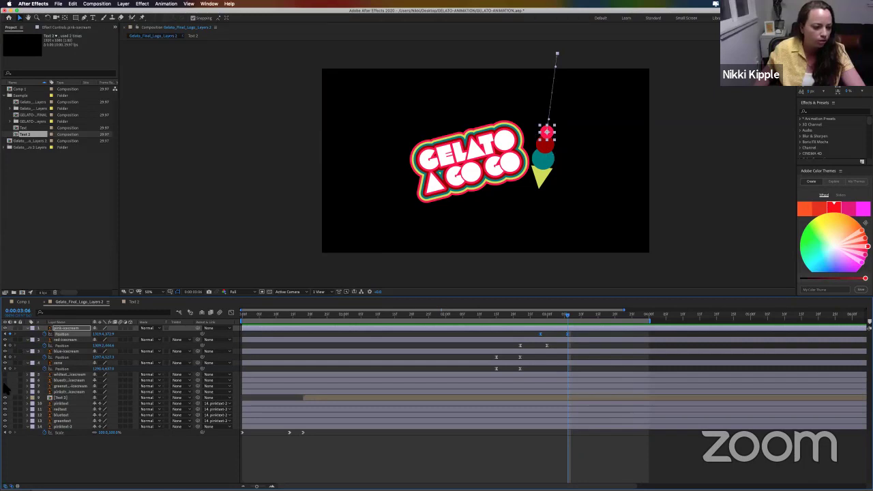
left_click(6, 397)
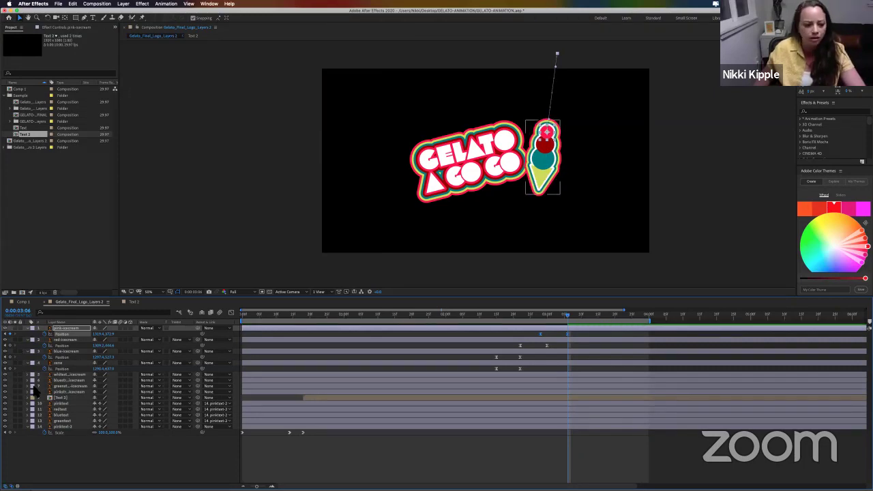
left_click(68, 374)
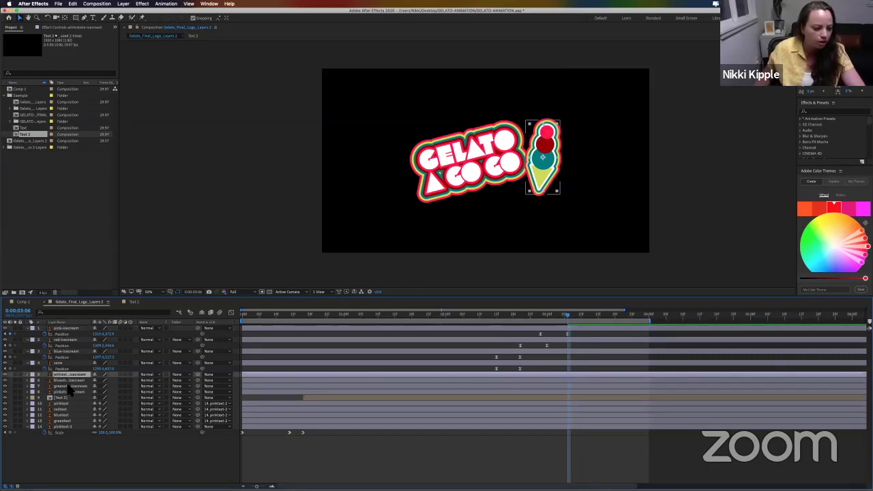
left_click(68, 386, "shift")
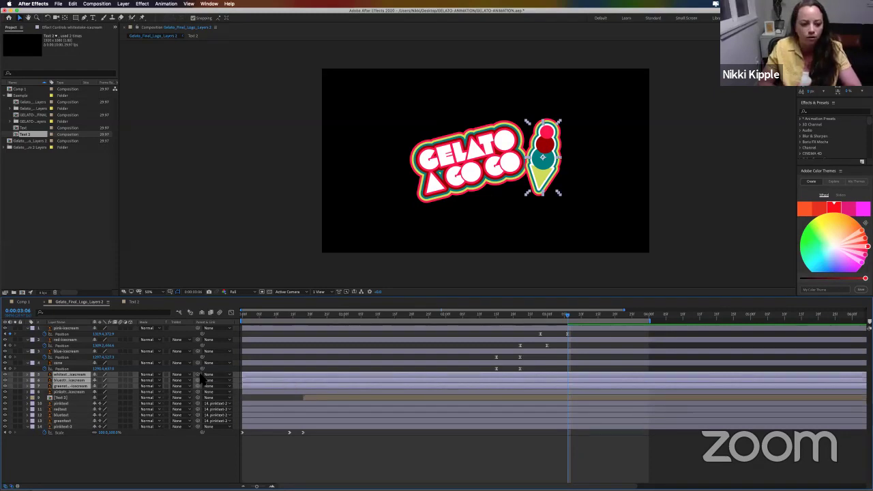
left_click_drag(196, 378, 67, 395)
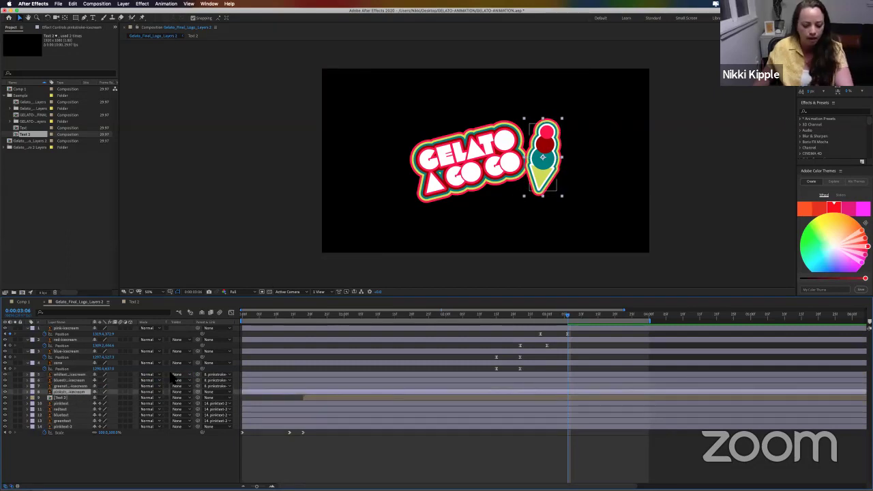
Step: Keyframe pinkstroke-icecream's Opacity from 0% at 0:00:02:28 to 100% at 0:00:03:10 and preview the fade
key("t")
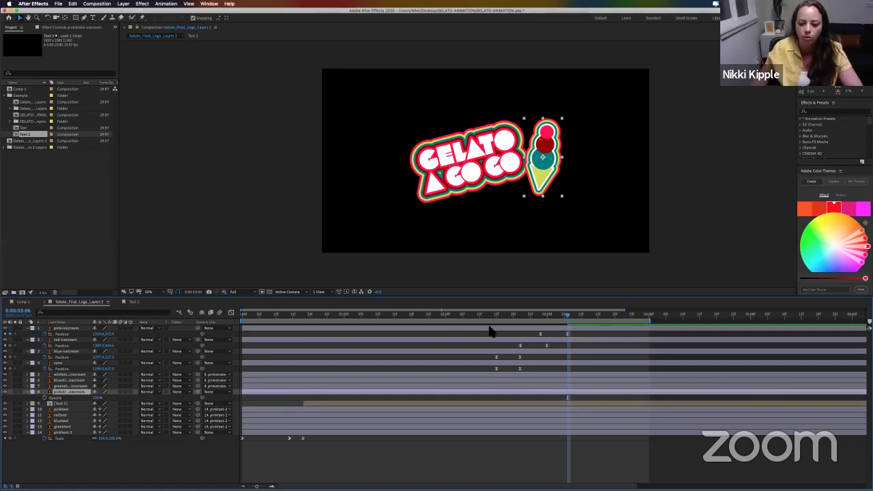
left_click_drag(568, 317, 542, 323)
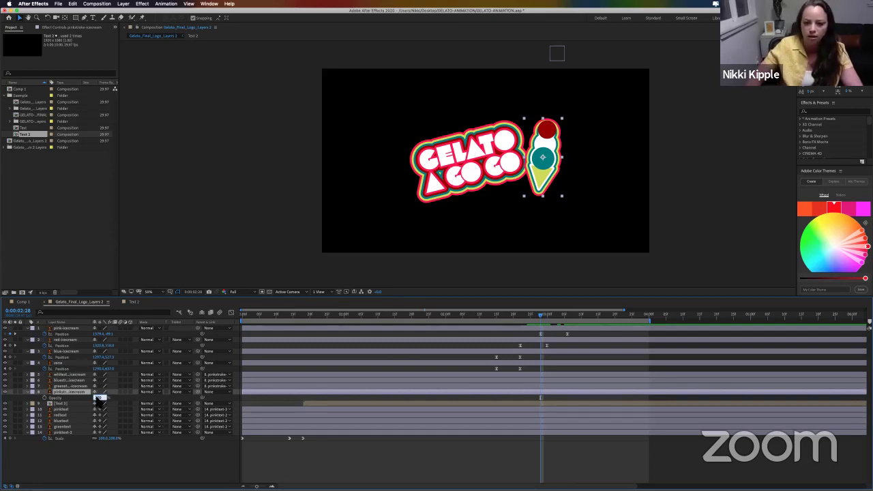
key("Return")
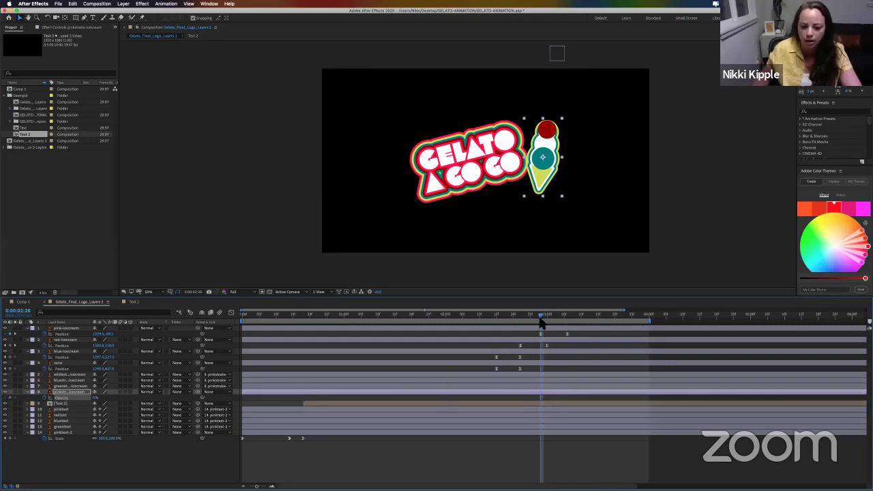
left_click_drag(542, 319, 581, 320)
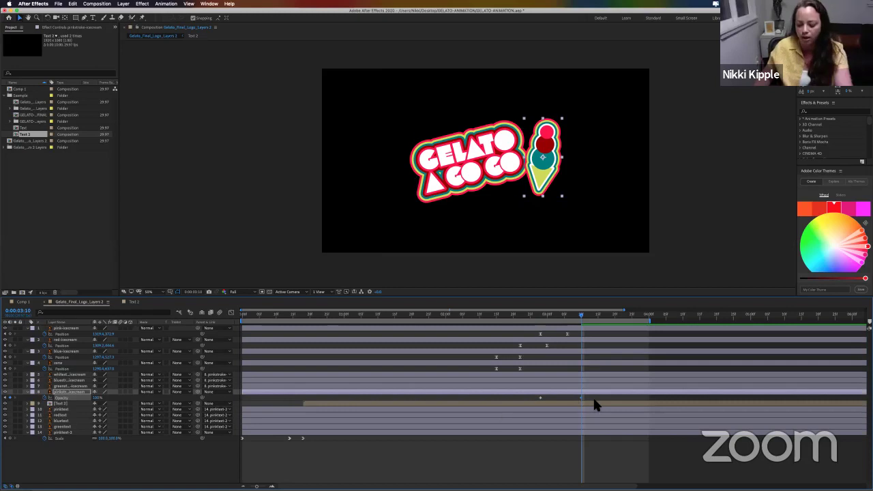
key("space")
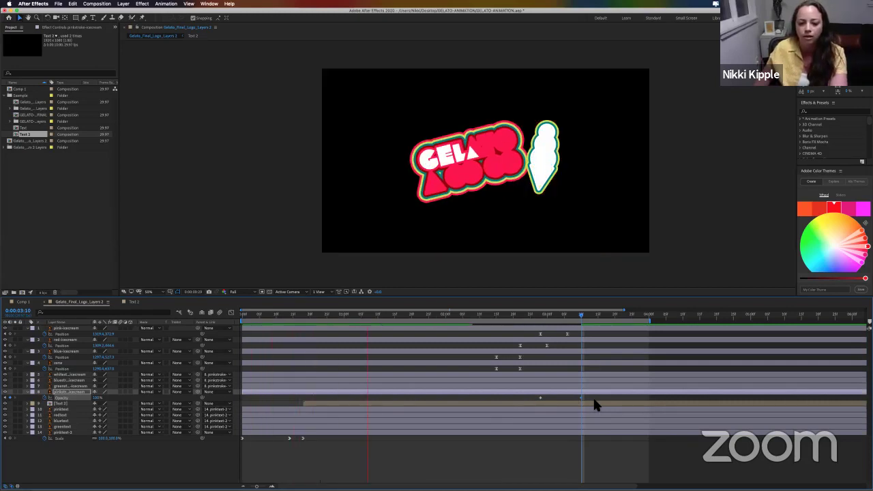
key("space")
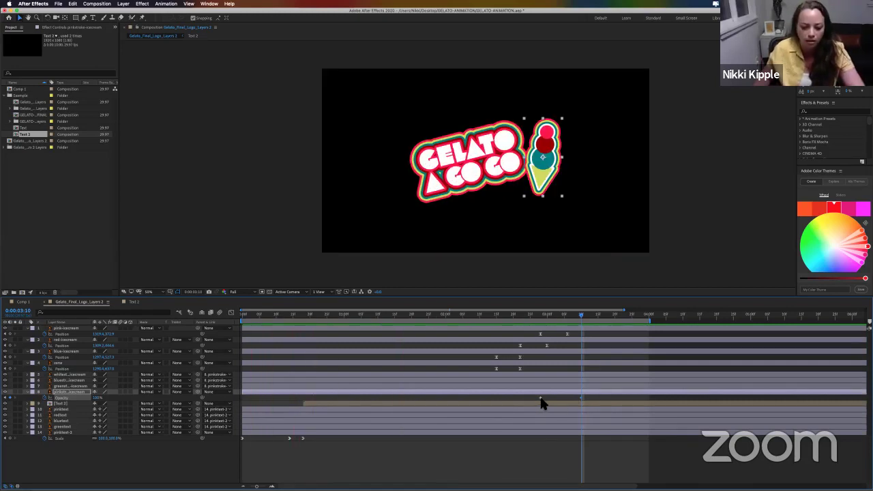
Step: Trim the four ice cream stroke layers to start at 0:00:02:28
left_click(540, 318)
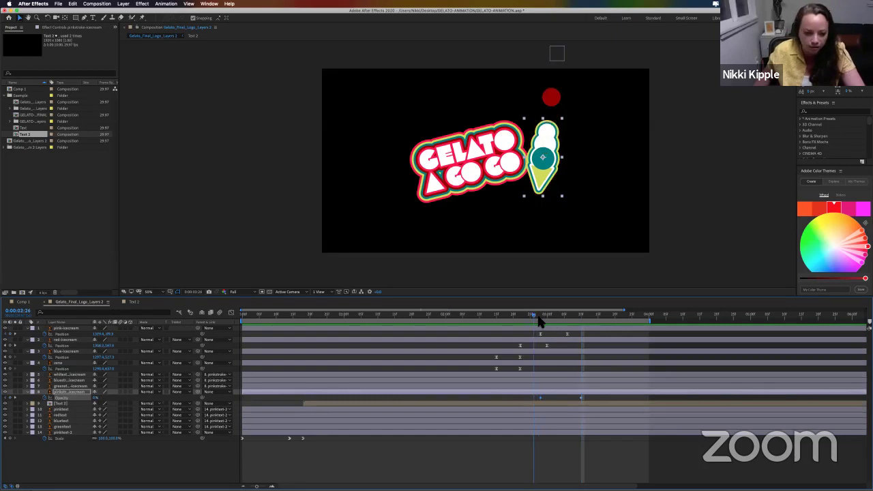
mouse_move(552, 323)
left_mouse_down()
mouse_move(577, 327)
mouse_move(542, 331)
left_mouse_up()
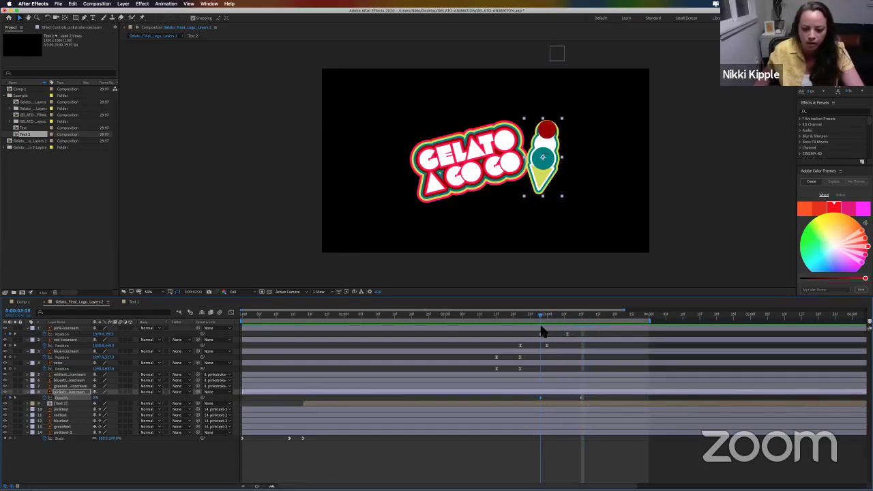
left_click(462, 375, "shift")
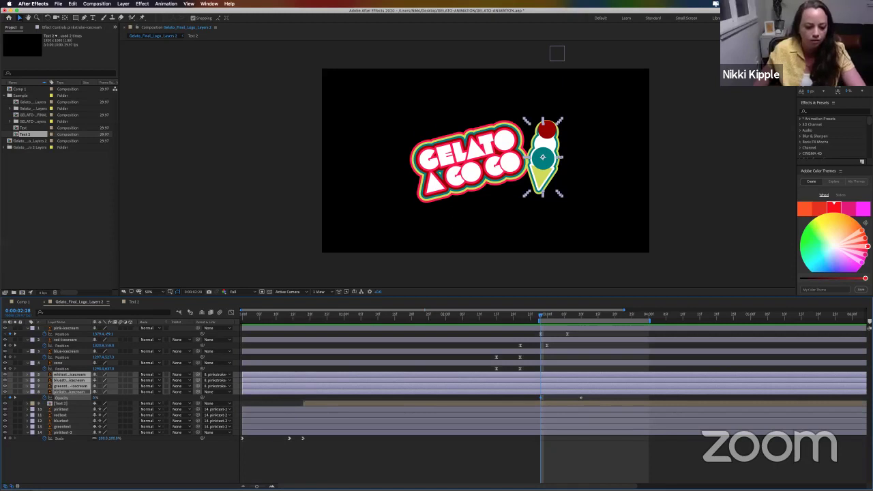
scroll(261, 477, "down", 3)
left_click_drag(244, 388, 427, 383)
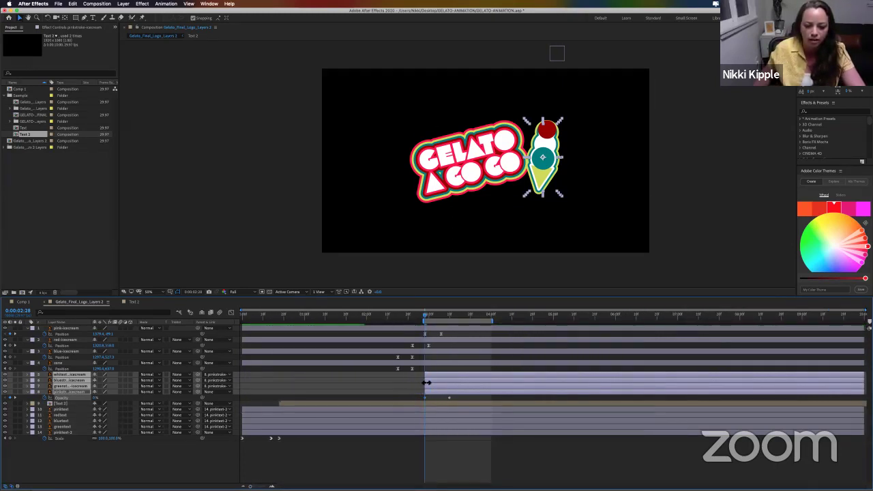
mouse_move(428, 316)
left_mouse_down()
mouse_move(448, 319)
mouse_move(425, 323)
left_mouse_up()
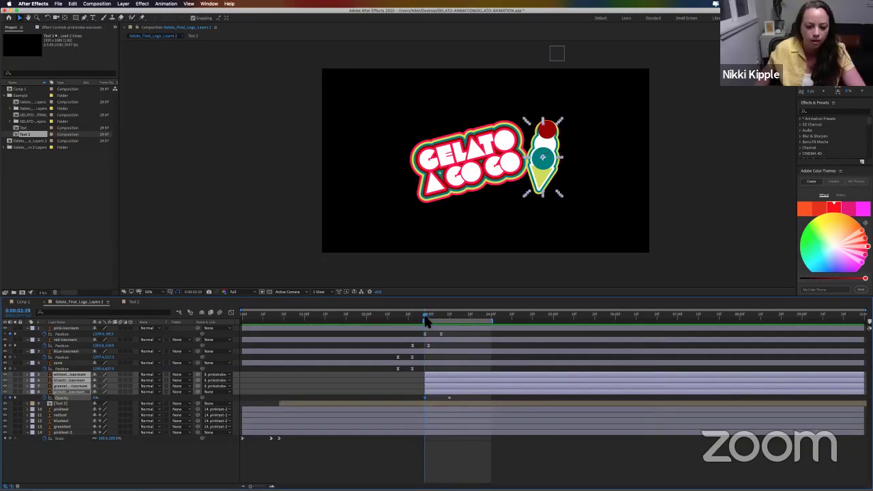
Step: Clear the parent of the ice cream stroke layers that follow pinkstroke-icecream
left_click(216, 375)
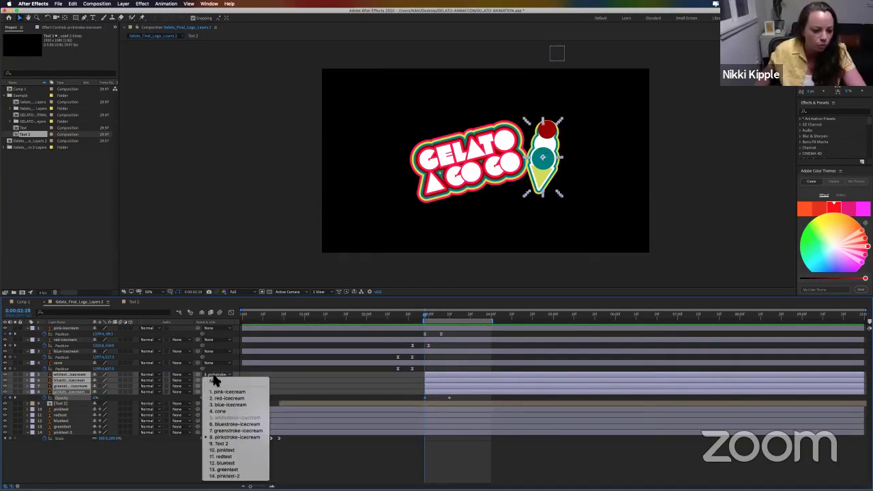
left_click(214, 382)
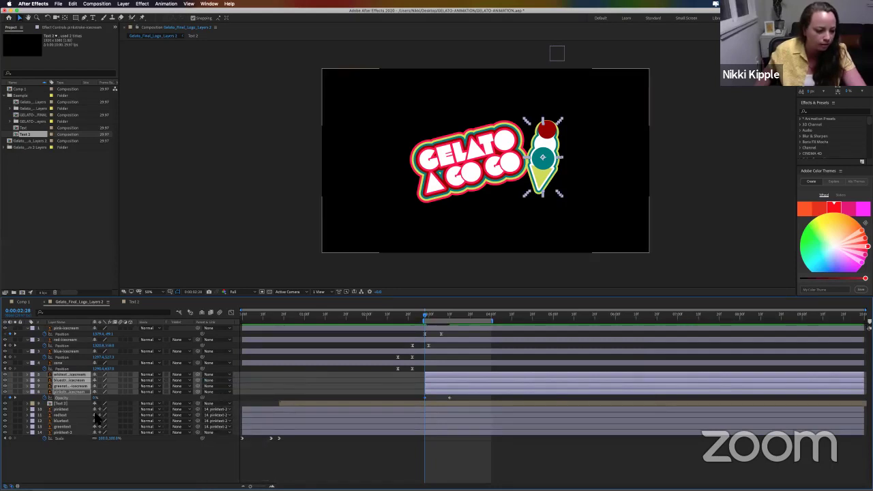
left_click(93, 445)
Step: Try parenting whitestroke-icecream, bluestroke-icecream and greenstroke-icecream to pinkstroke-icecream at 0:00:03:10, and set their parents back to None
left_click(72, 374)
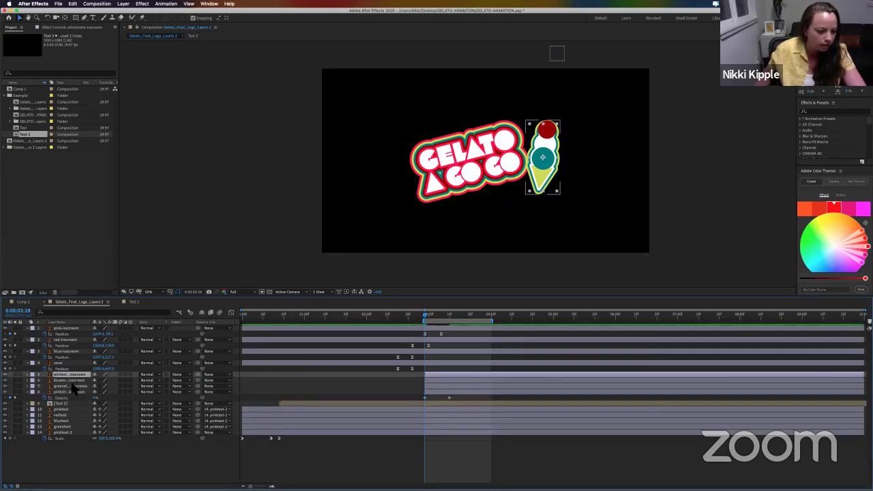
left_click(71, 387, "shift")
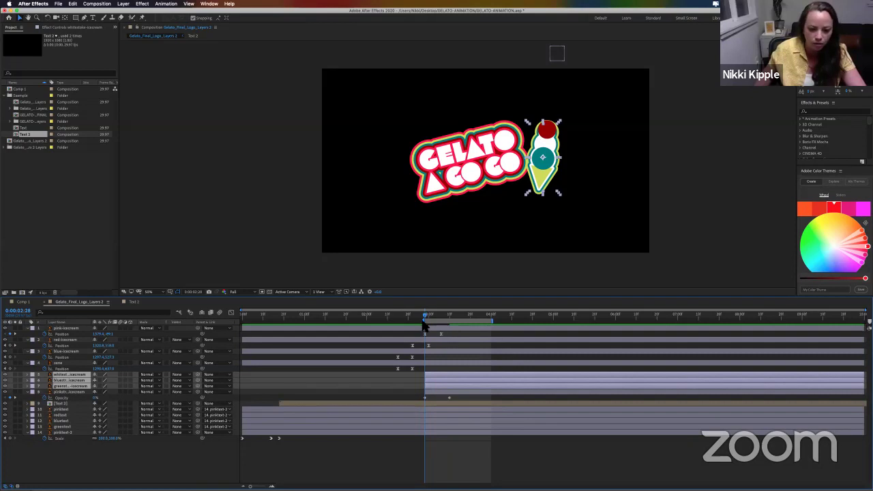
left_click_drag(427, 320, 451, 329)
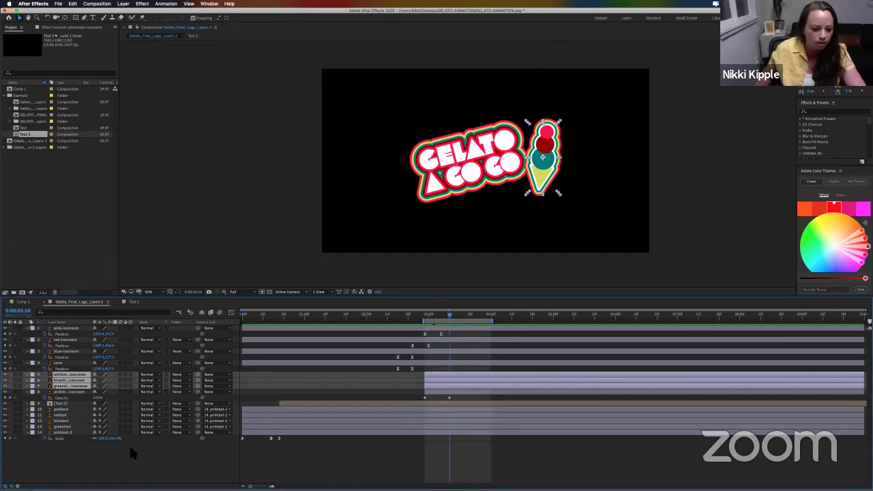
left_click_drag(199, 377, 60, 395)
mouse_move(449, 317)
left_mouse_down()
mouse_move(428, 320)
mouse_move(449, 318)
left_mouse_up()
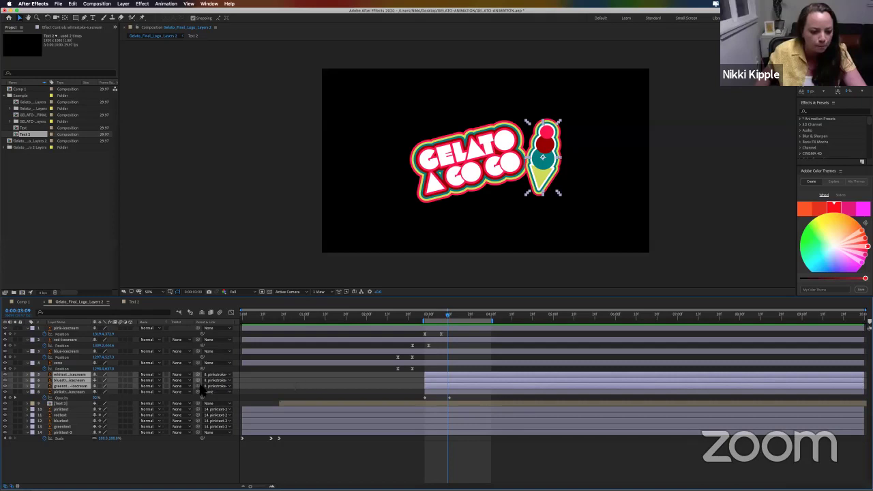
left_click(228, 376)
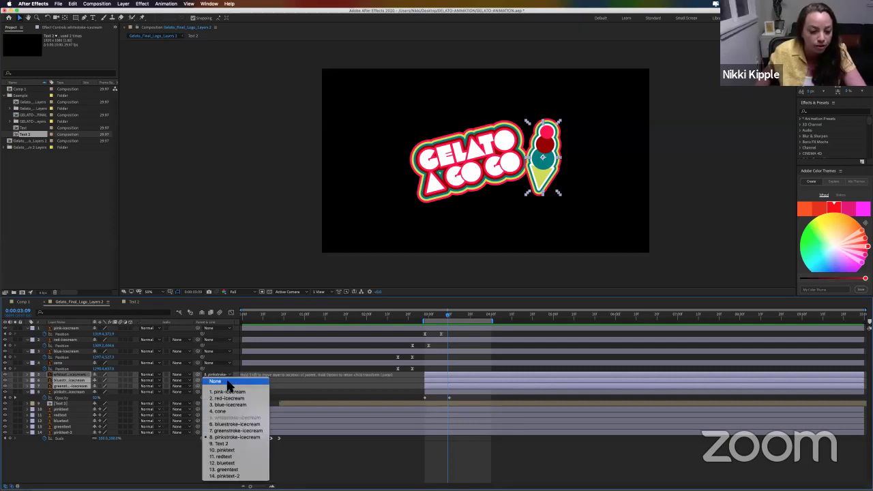
left_click(228, 382)
left_click(326, 468)
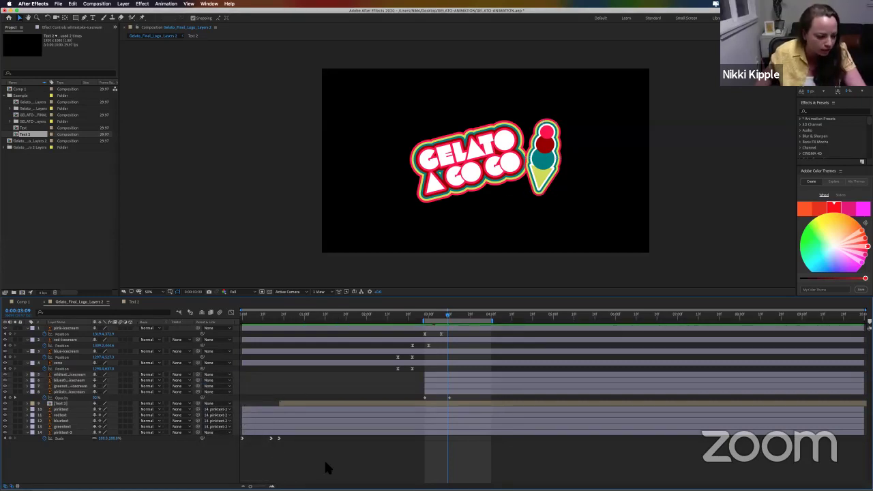
Step: Copy pinkstroke-icecream's Opacity keyframes onto the green, blue and white ice cream stroke layers at 0:00:02:28 and preview the animation from its start
left_click_drag(448, 317, 425, 330)
left_click_drag(466, 400, 412, 401)
left_click(460, 392)
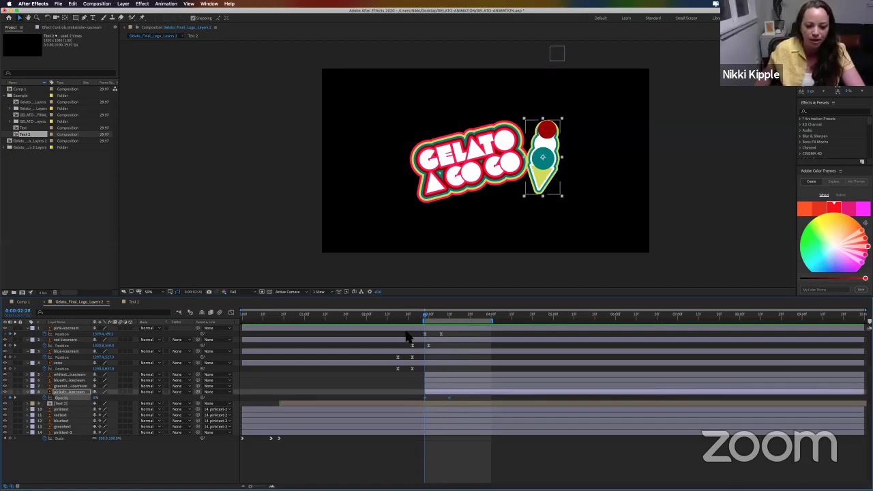
mouse_move(427, 317)
left_mouse_down()
mouse_move(454, 321)
mouse_move(424, 326)
left_mouse_up()
left_click(433, 393)
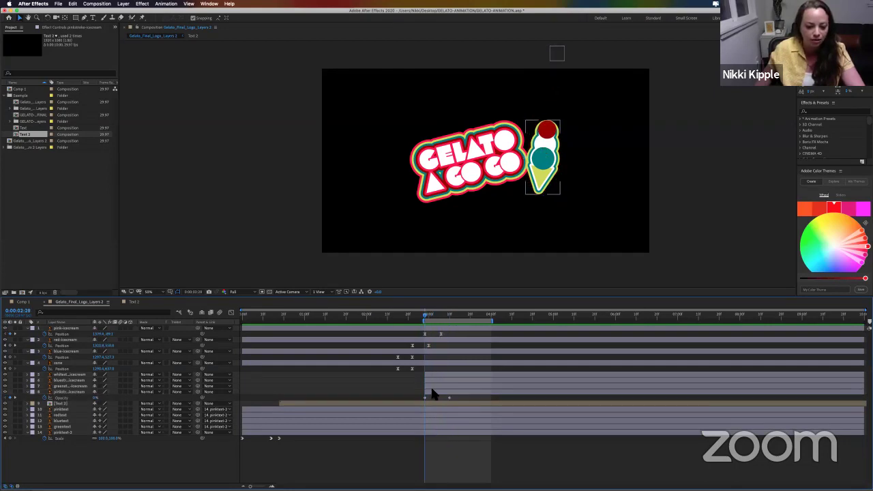
left_click(431, 387)
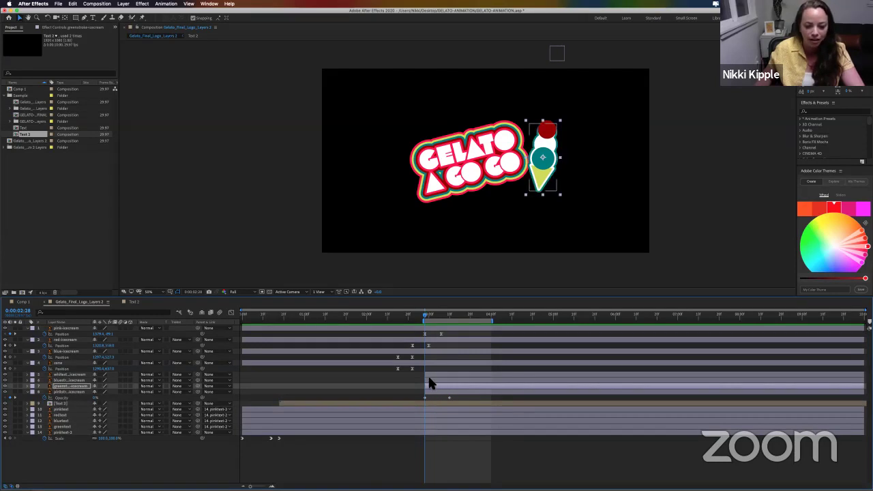
left_click(428, 377)
left_click(430, 374)
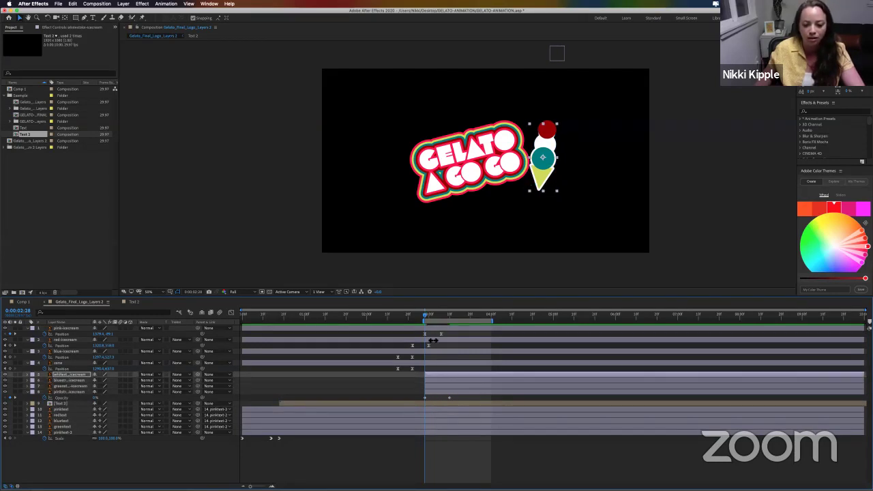
mouse_move(437, 319)
left_mouse_down()
mouse_move(458, 316)
mouse_move(424, 316)
mouse_move(466, 325)
mouse_move(431, 328)
left_mouse_up()
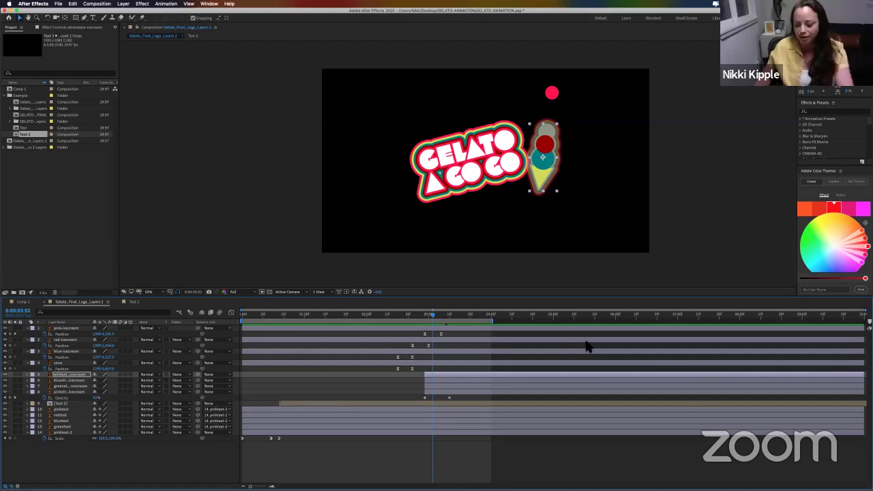
key("space")
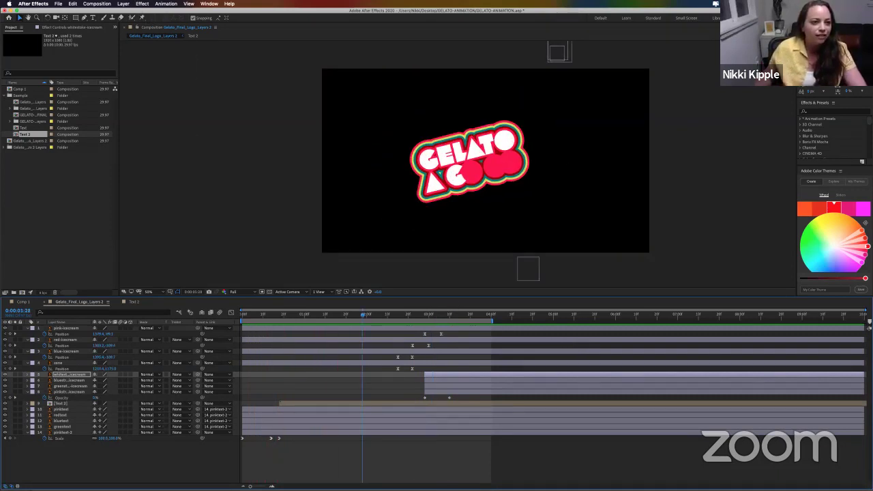
Step: Change the composition's background color to white and preview the logo animation
left_click(96, 3)
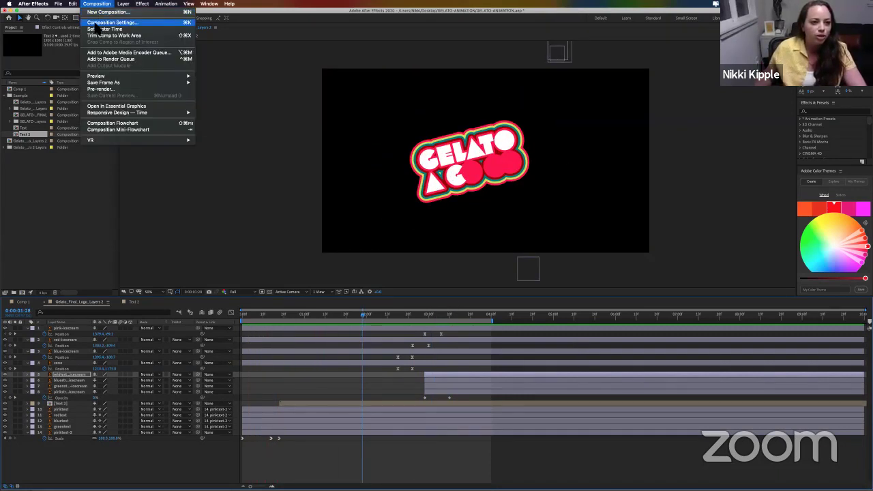
left_click(98, 24)
left_click(397, 214)
left_click(334, 280)
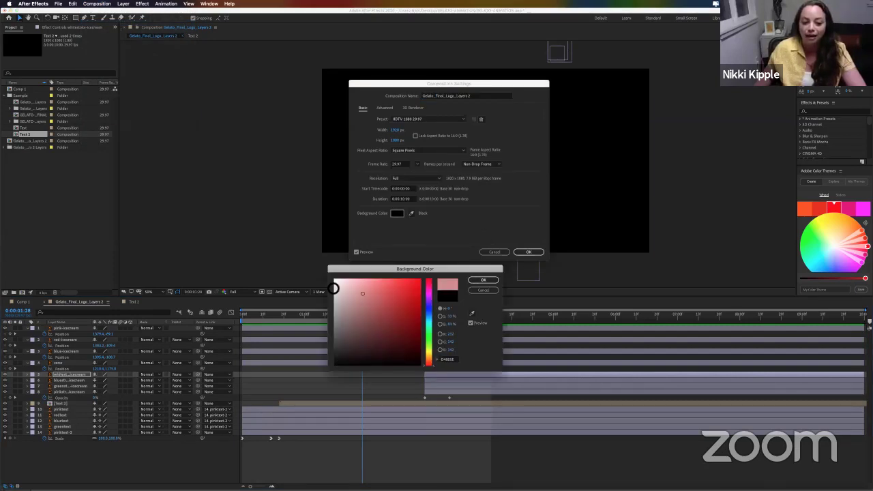
left_click(484, 280)
left_click(527, 251)
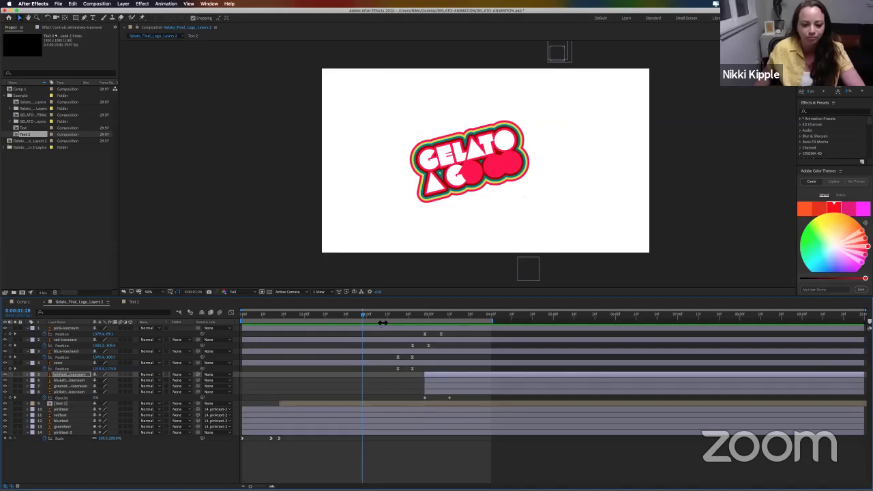
key("space")
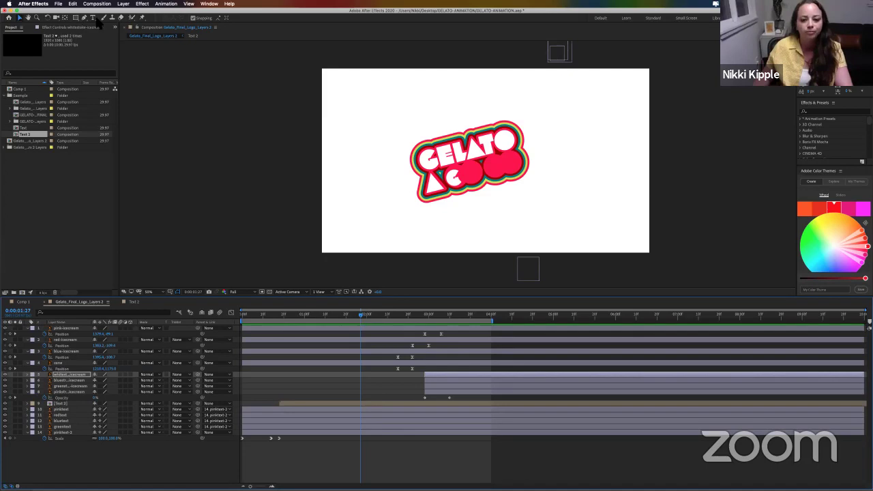
key("space")
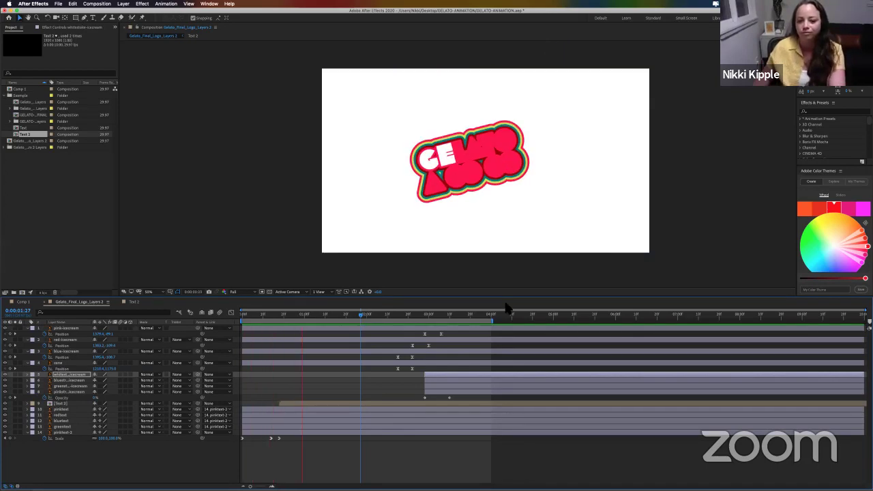